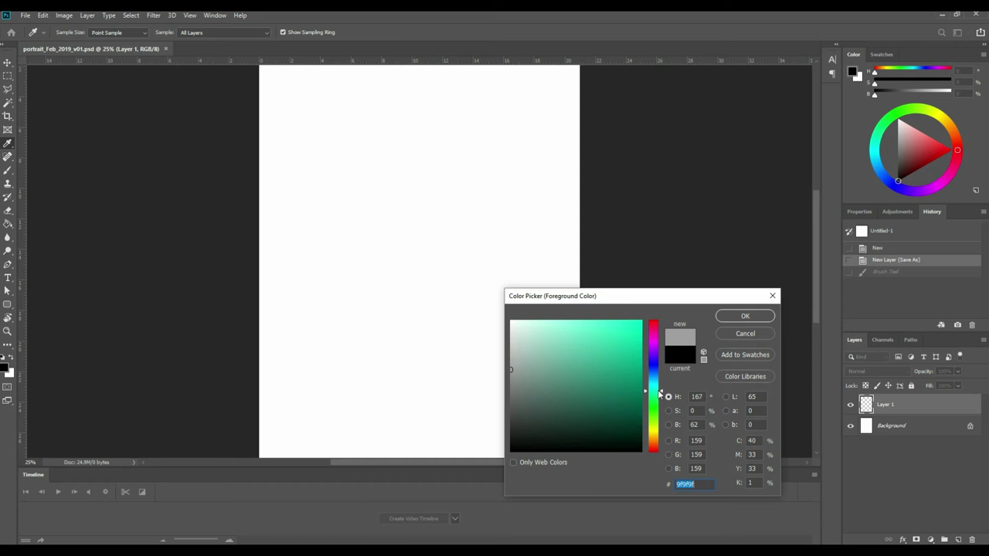
Set the foreground colour to light grey #bdbfbf and fill Layer 1 with it.
mouse_move(513, 370)
mouse_down()
mouse_move(514, 380)
mouse_move(510, 348)
mouse_up()
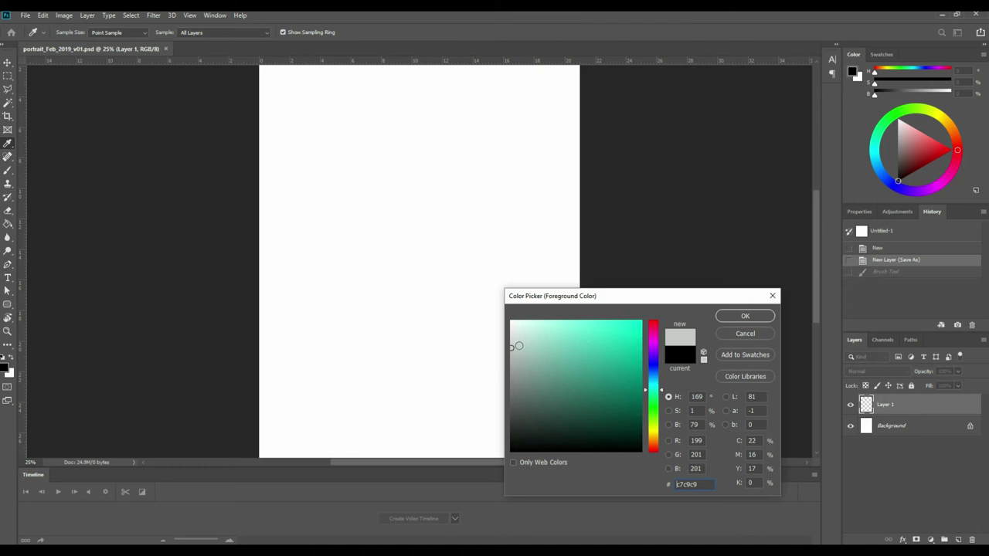
click(512, 351)
drag(512, 350, 513, 351)
click(747, 316)
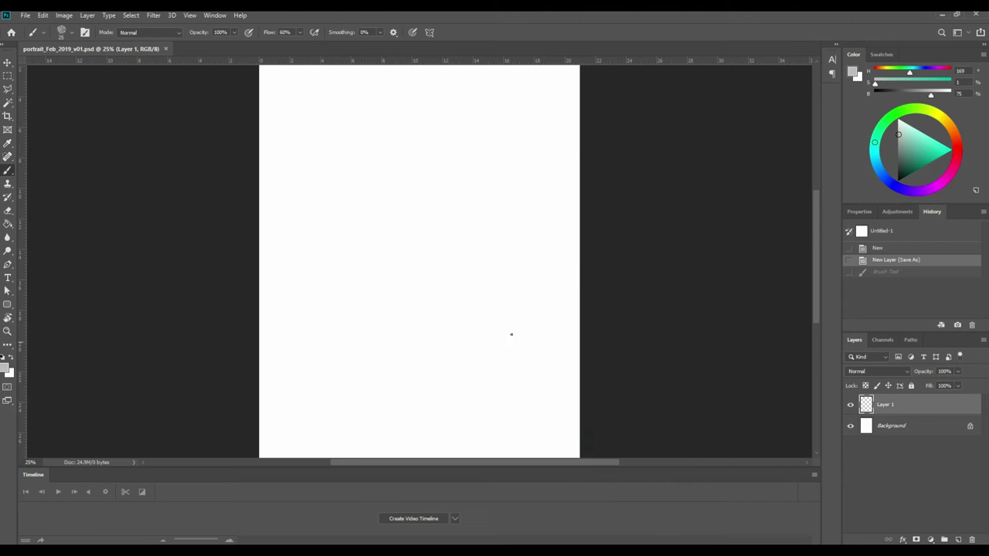
key(g)
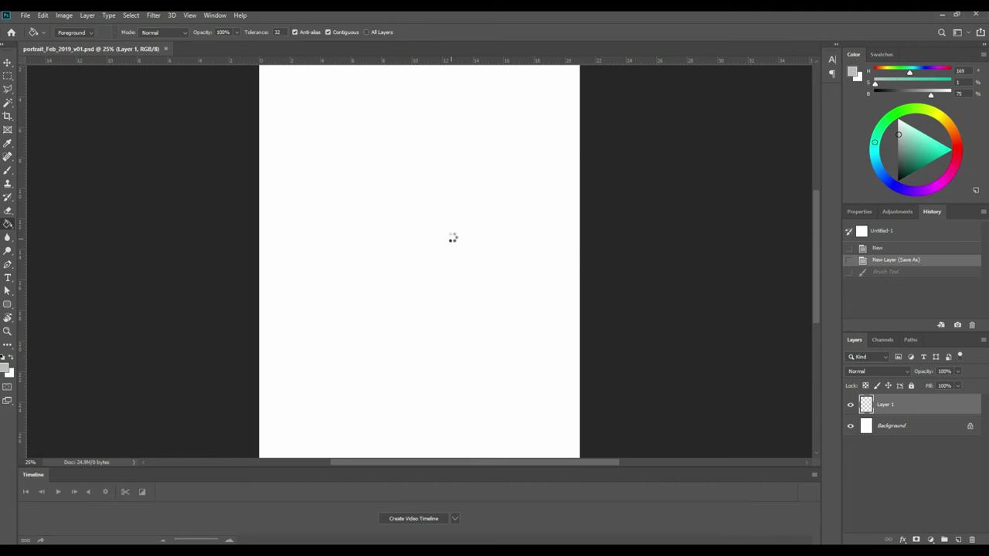
click(452, 244)
Add a new layer above the grey fill and set the brush colour to muted beige #baad93.
click(958, 539)
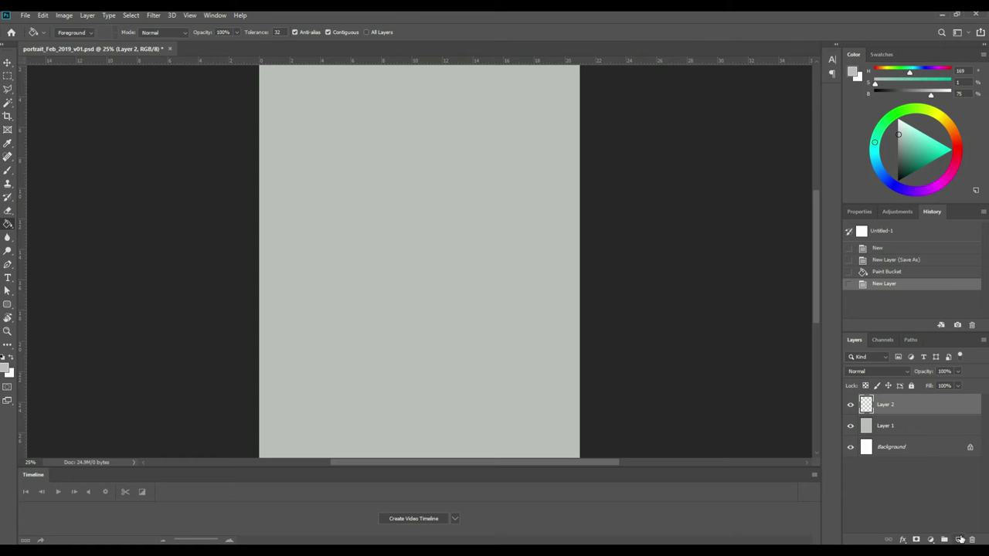
key(b)
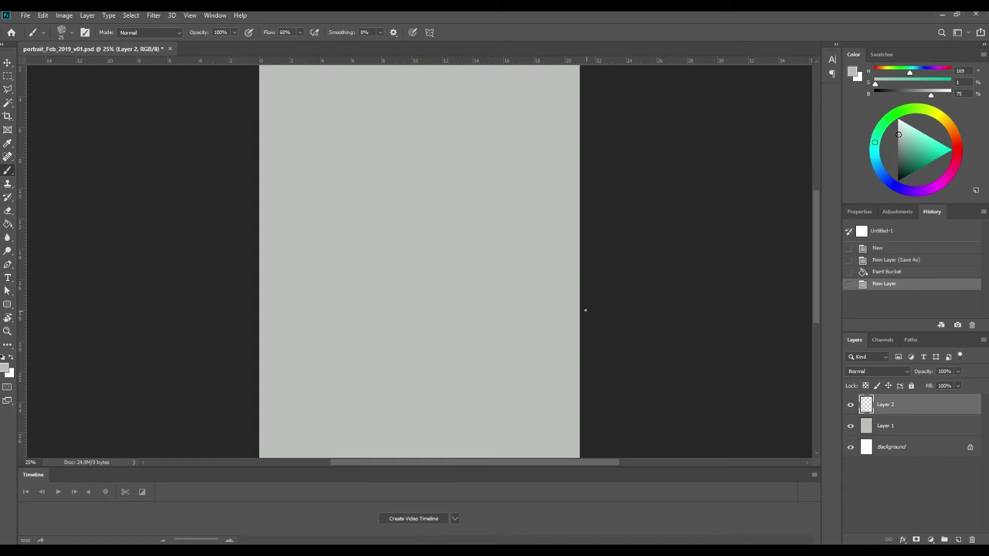
click(5, 367)
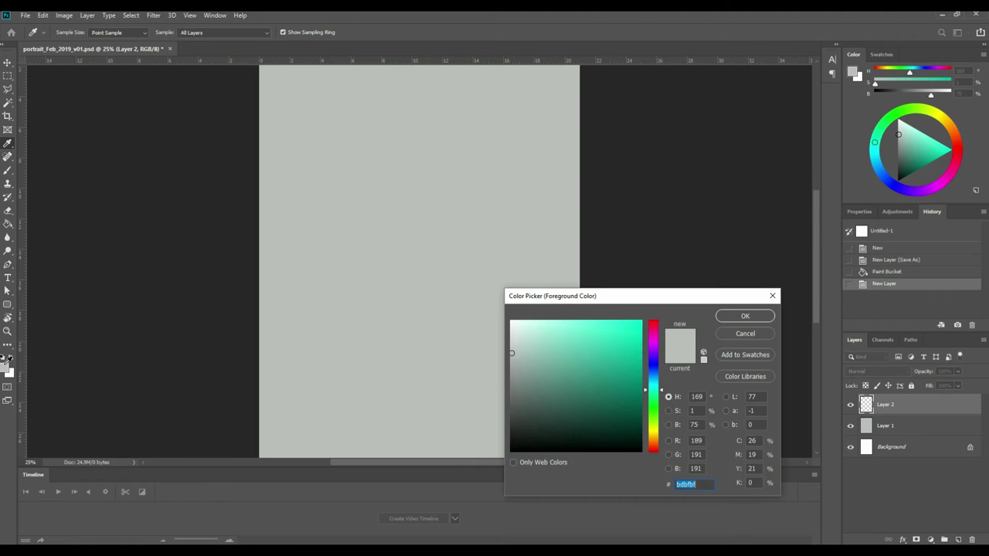
drag(662, 392, 662, 440)
mouse_move(533, 352)
mouse_down()
mouse_move(546, 359)
mouse_move(539, 366)
mouse_move(537, 356)
mouse_up()
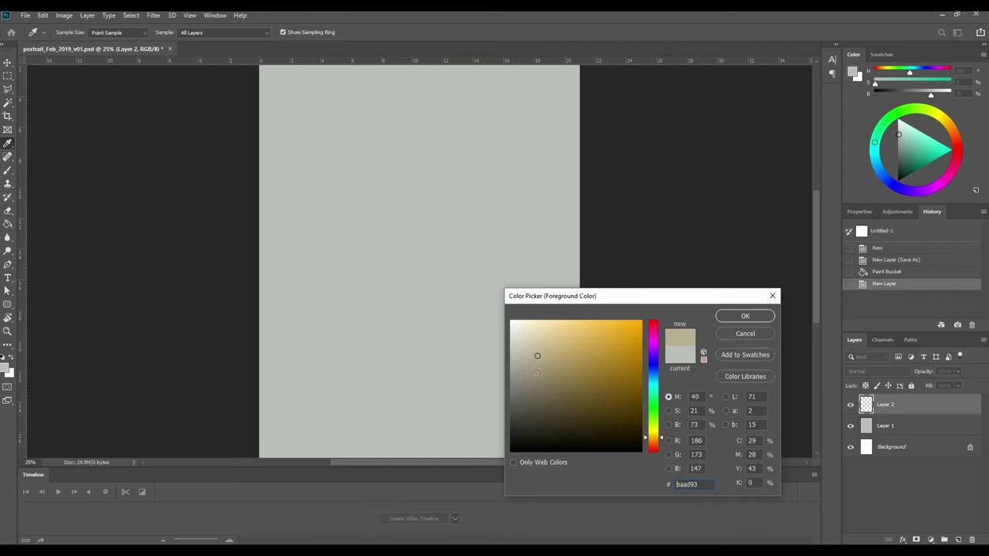
click(746, 316)
key(b)
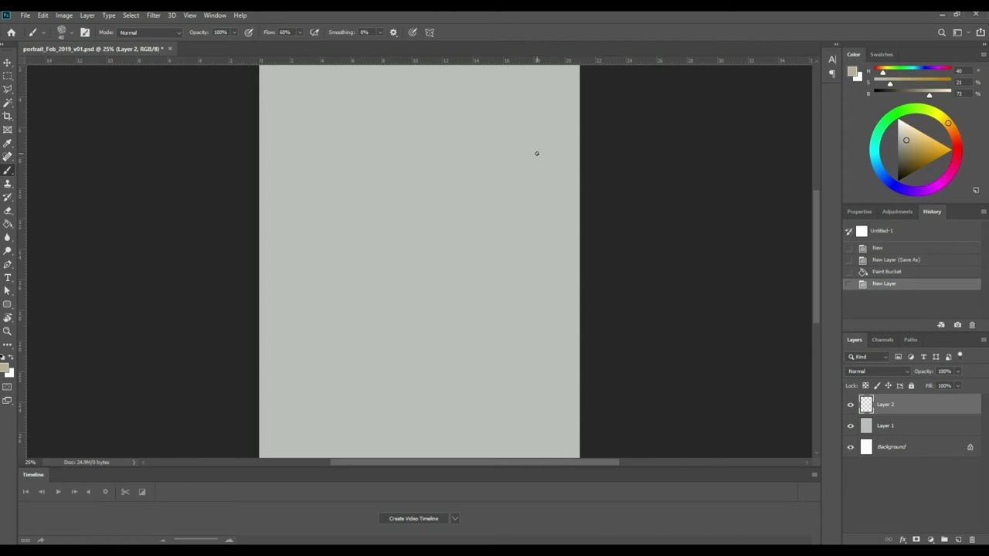
Paint a small oval beige swatch near the canvas's upper-right corner.
key(ctrl+plus)
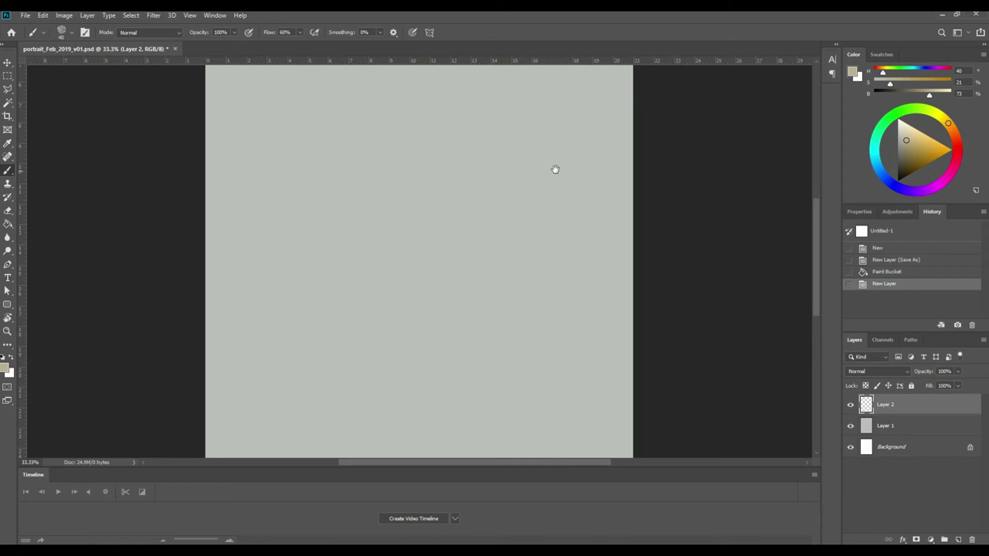
drag(554, 229, 551, 229)
mouse_move(576, 147)
mouse_down()
mouse_move(574, 159)
mouse_move(587, 160)
mouse_up()
click(591, 155)
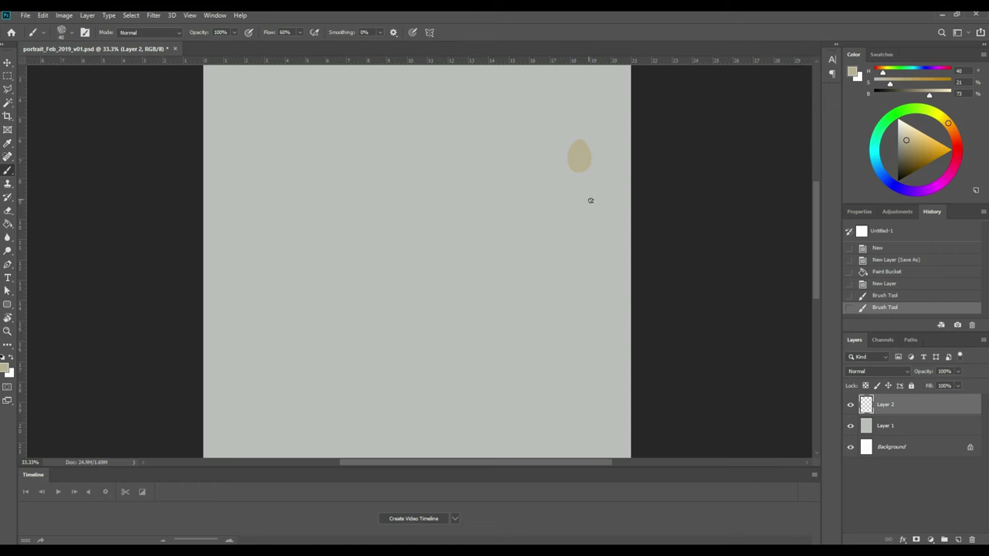
Lighten the foreground colour to cream (H 40, S 23, B 90) and paint a smaller swatch beside the beige one.
key(i)
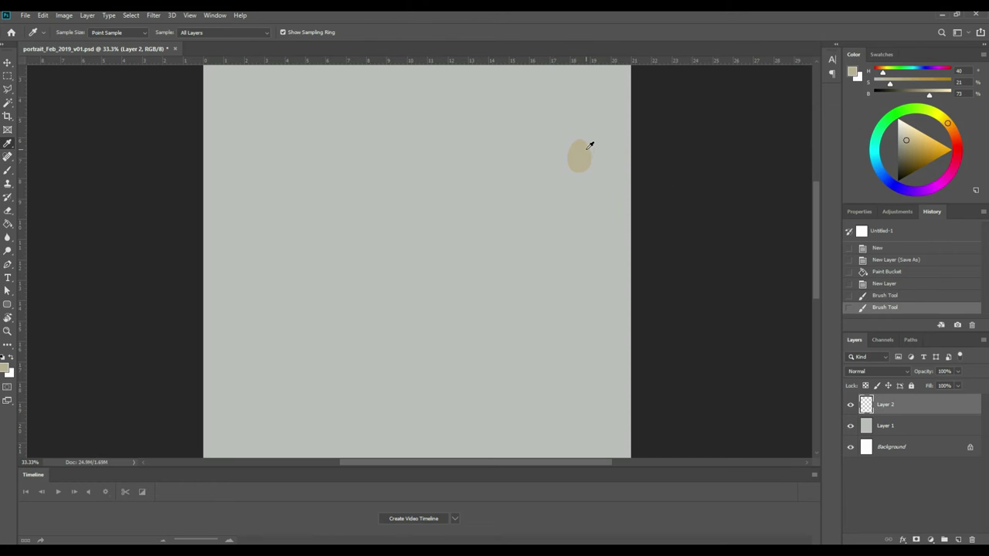
click(5, 369)
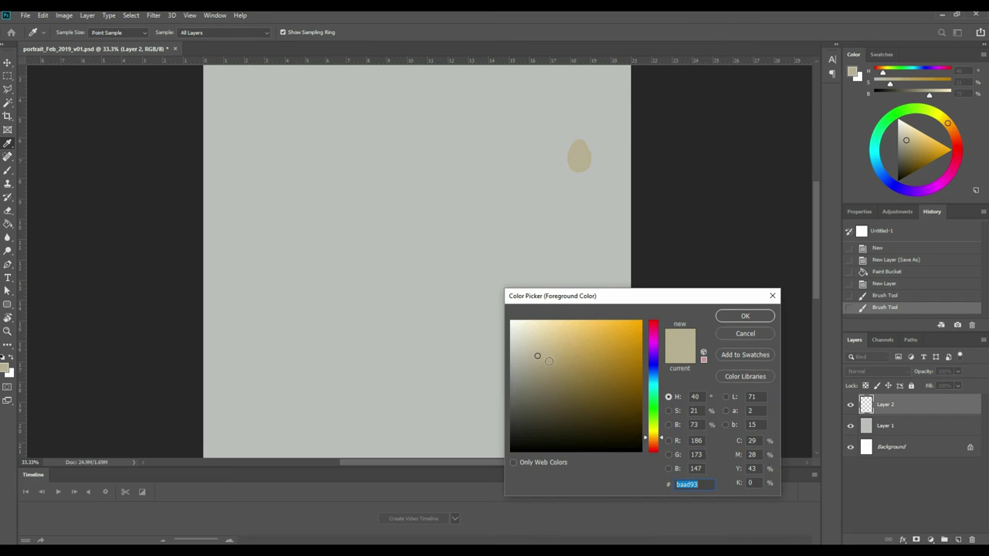
drag(536, 353, 541, 332)
click(745, 316)
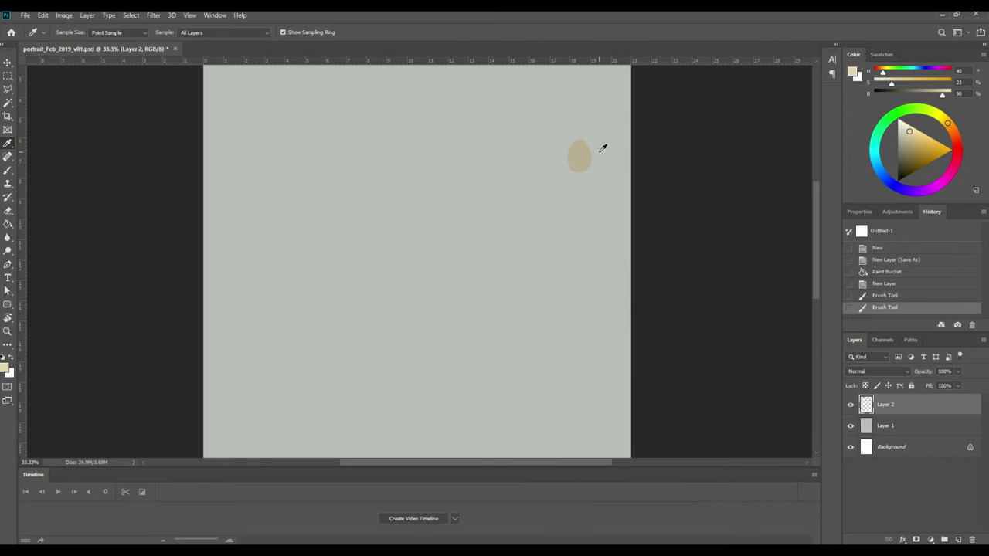
key(b)
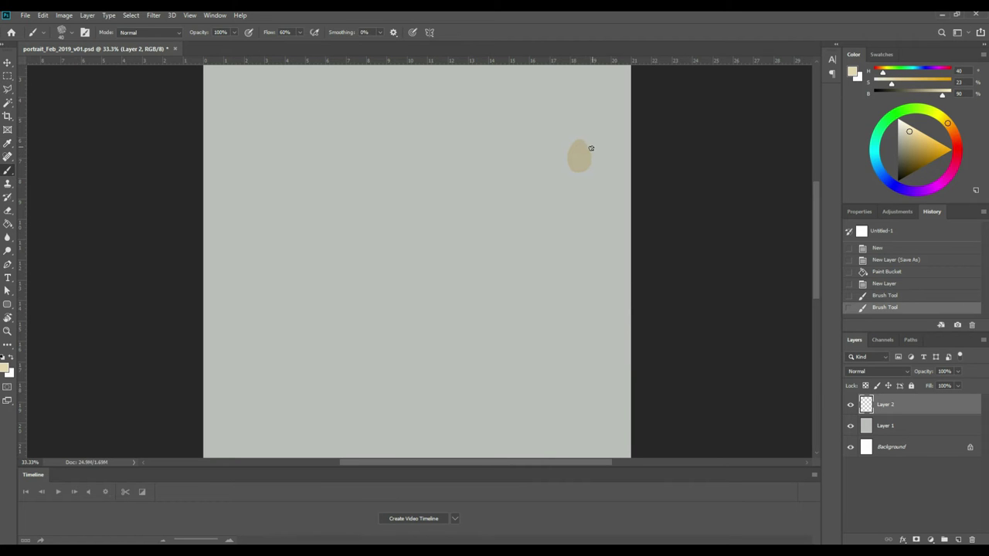
drag(594, 146, 603, 144)
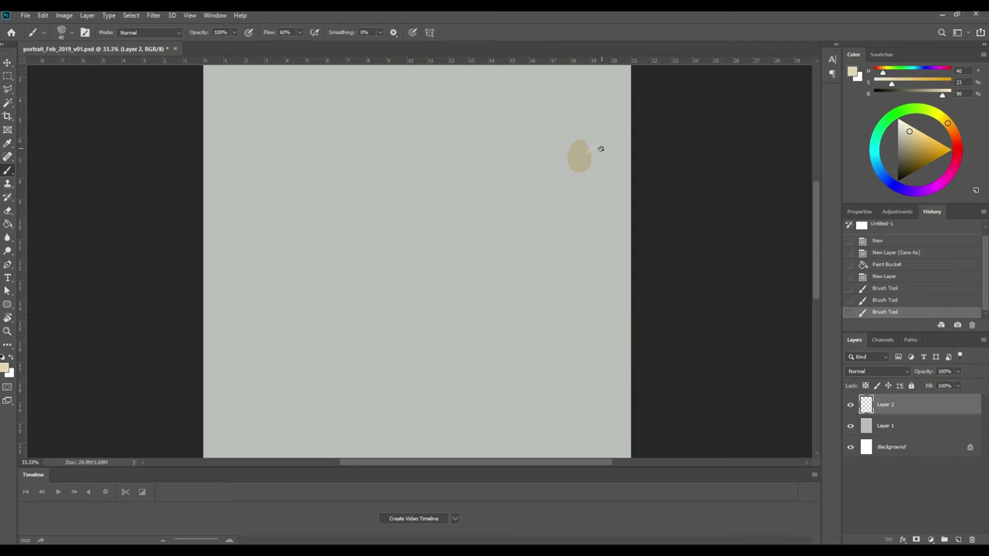
key(i)
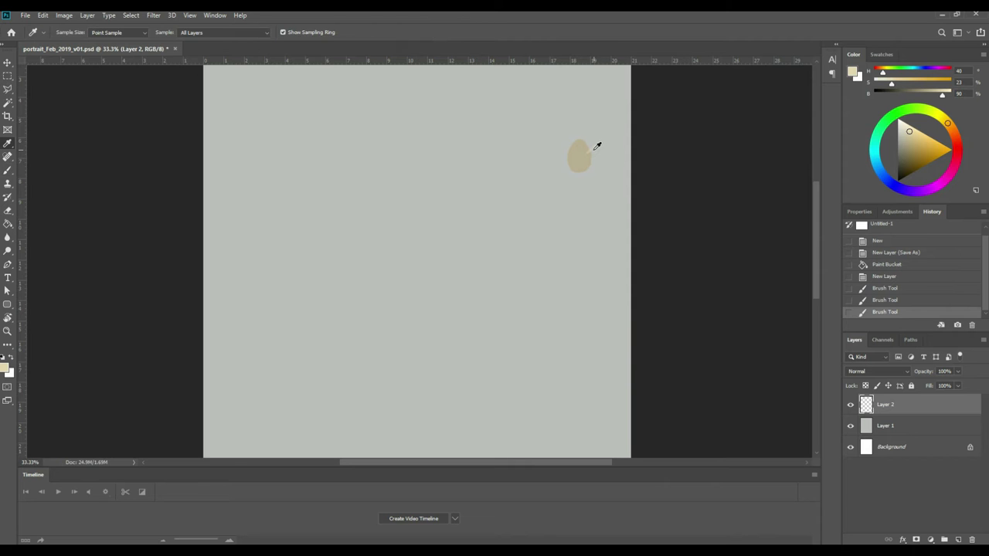
key(b)
drag(598, 141, 600, 148)
Sample the beige tone between the two swatches and paint a transition patch joining them.
key(i)
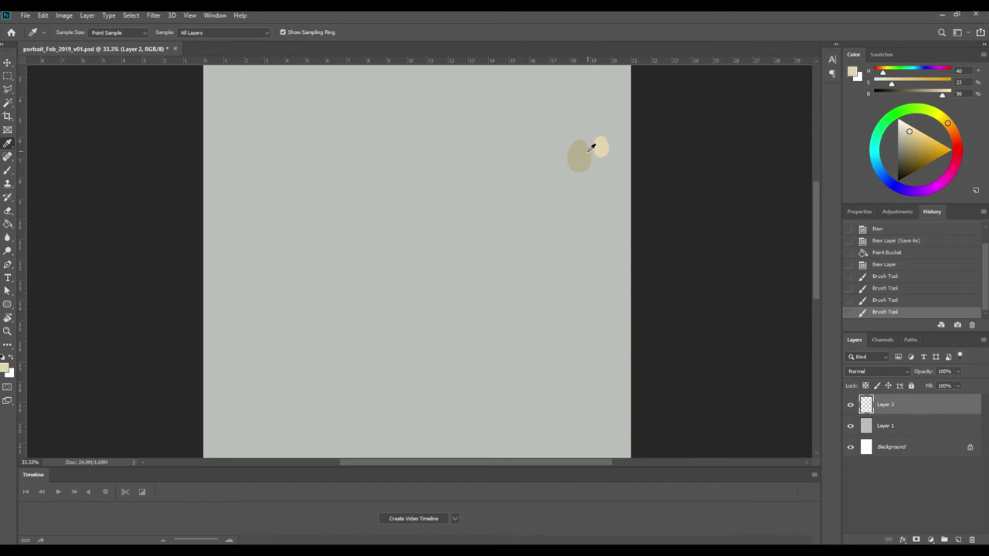
click(592, 147)
key(b)
drag(589, 144, 607, 144)
Sample the cream and its blended tones in turn and paint light transition swatches below the cream patch.
key(i)
click(607, 142)
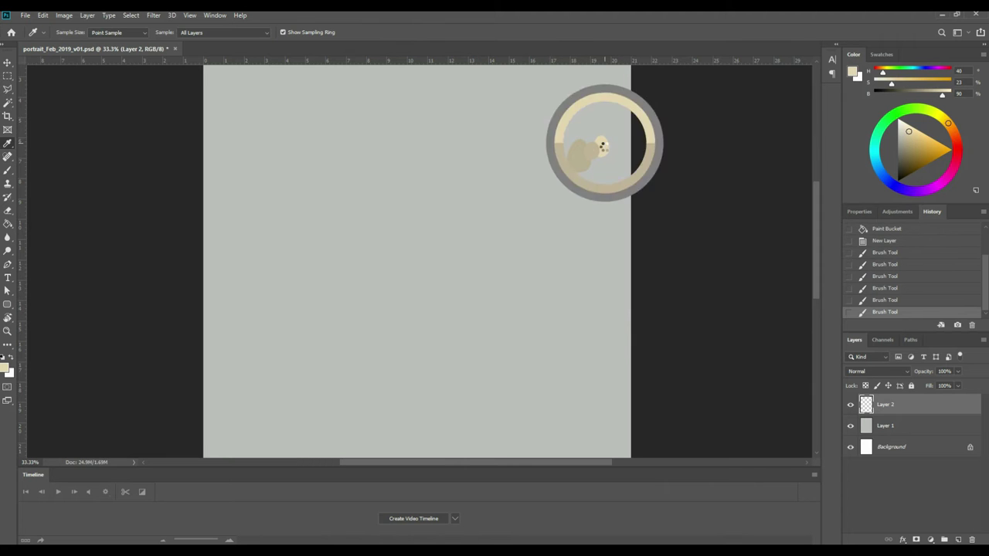
key(b)
mouse_move(598, 164)
mouse_down()
mouse_move(600, 149)
mouse_move(611, 151)
mouse_up()
key(i)
click(594, 151)
key(b)
key(i)
click(601, 144)
key(b)
key(i)
click(606, 158)
key(b)
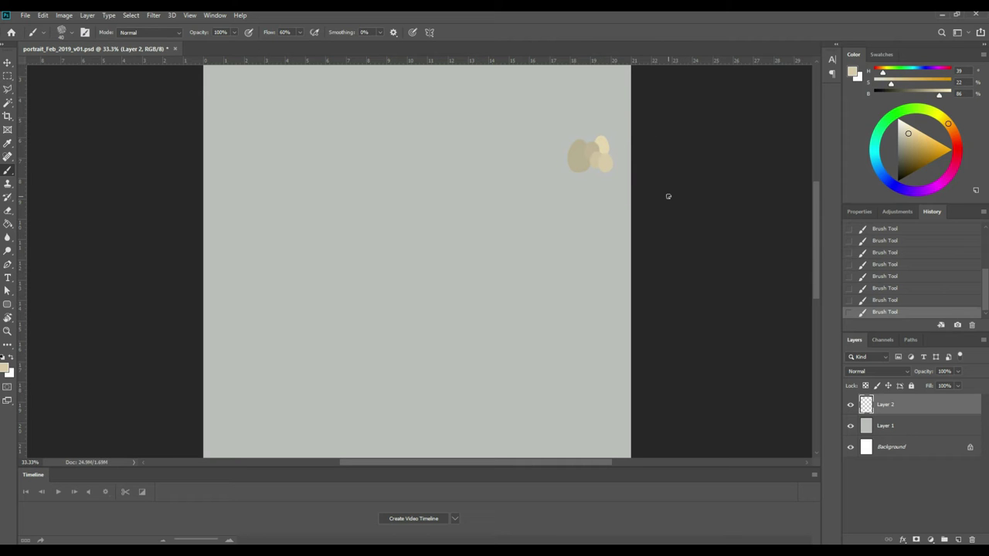
Shift the sampled base beige to dusty brown #b09686 and paint a small swatch below the beige one.
key(i)
click(580, 153)
key(b)
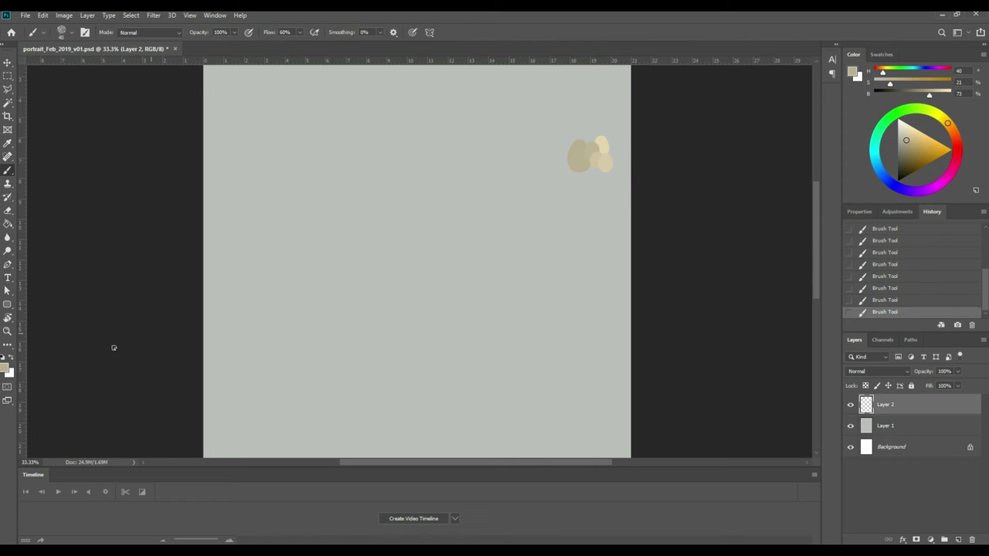
click(8, 371)
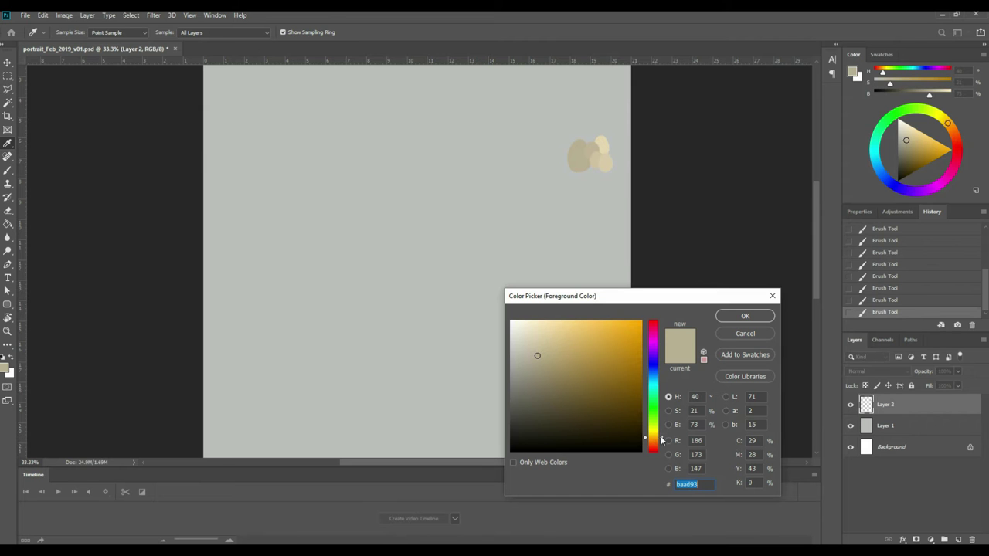
drag(660, 442, 658, 445)
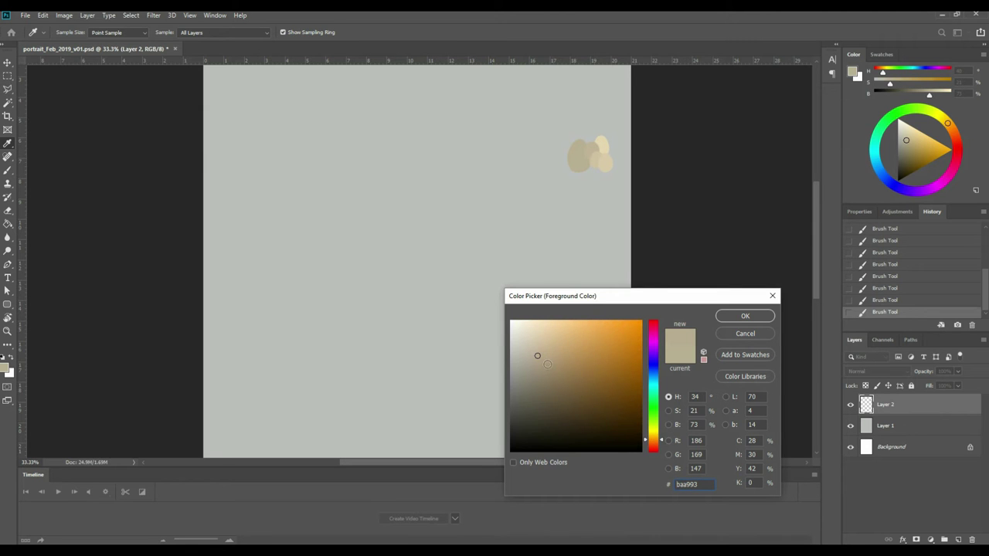
drag(546, 363, 545, 368)
drag(662, 447, 659, 444)
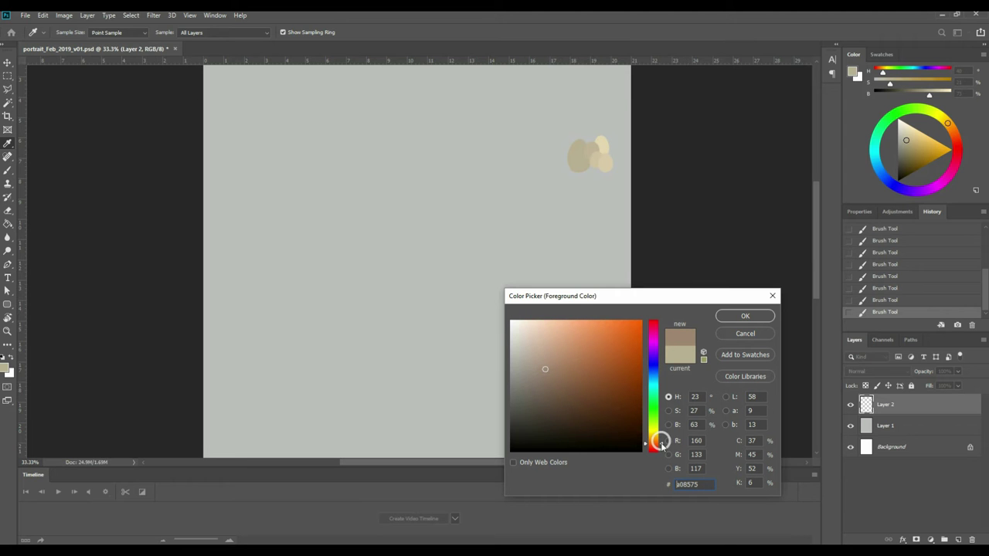
click(543, 365)
drag(543, 364, 541, 361)
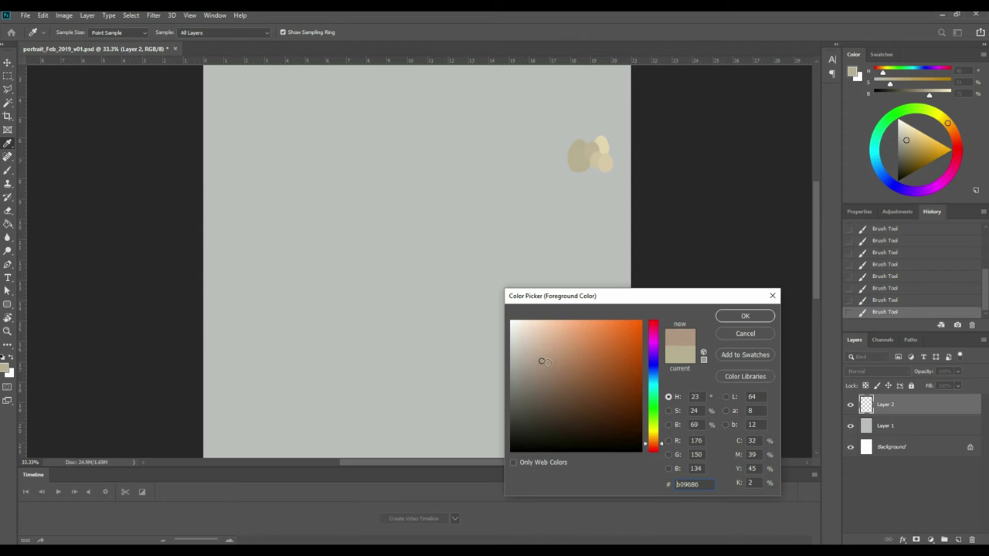
click(745, 316)
key(b)
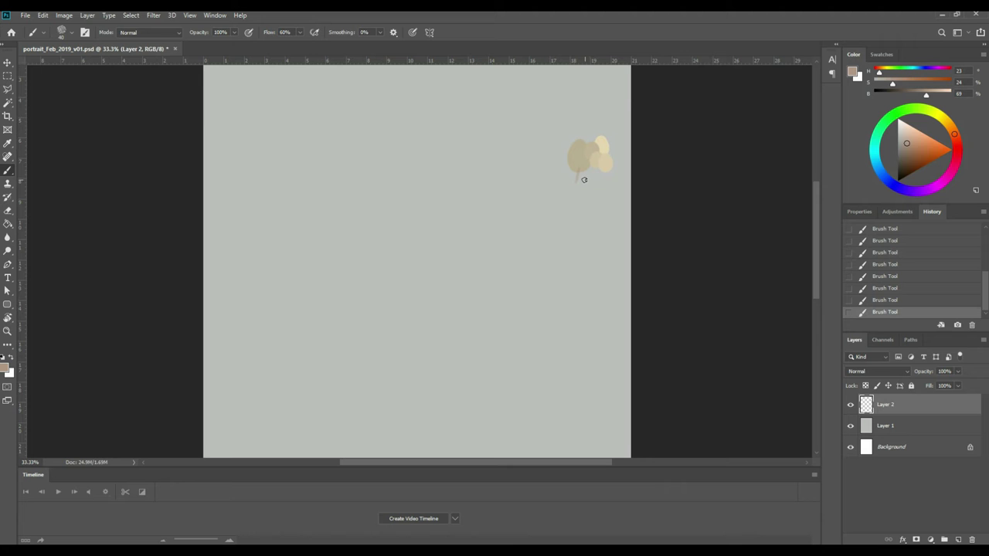
click(581, 186)
Sample the overlap of the beige and dusty brown and paint a transition swatch between them.
key(i)
click(583, 168)
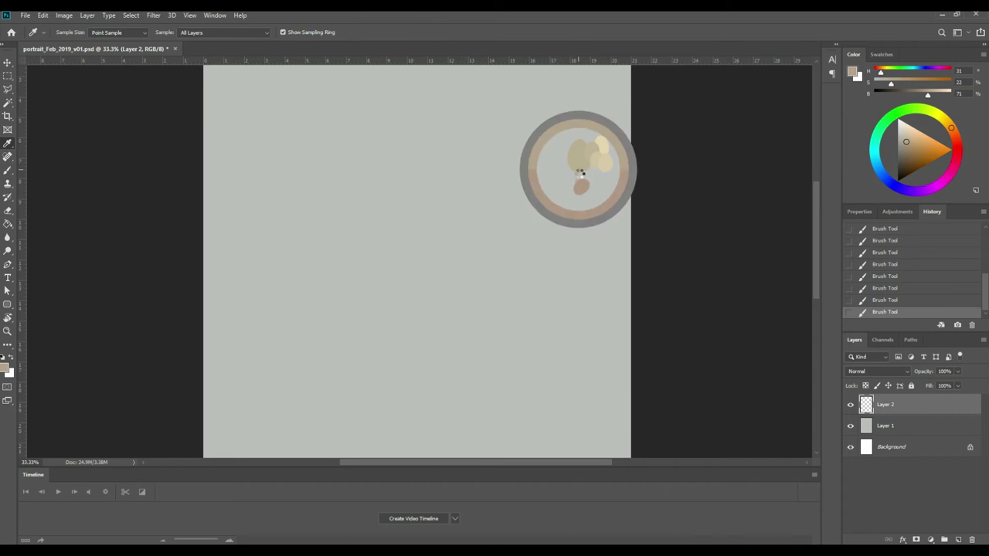
key(b)
drag(581, 172, 576, 180)
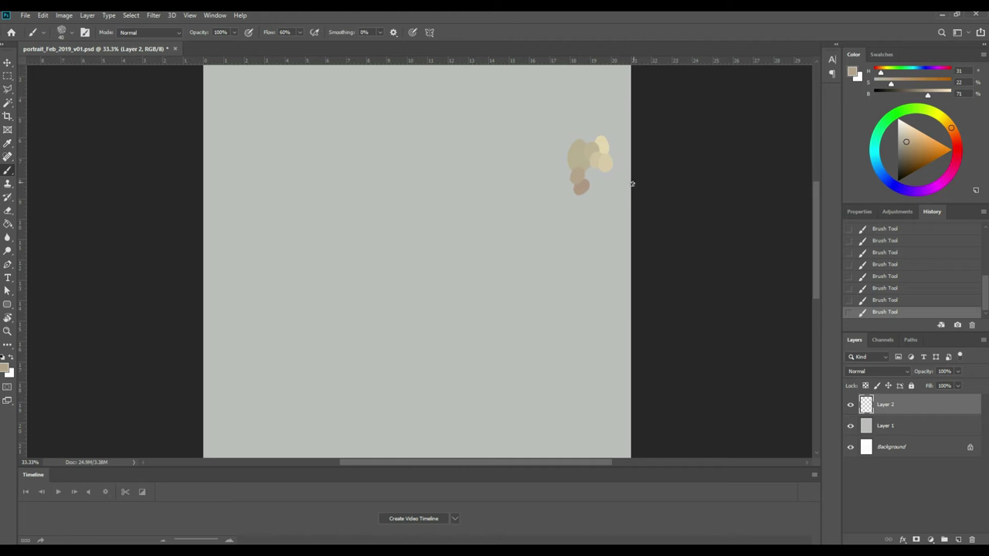
Enlarge the base beige swatch with its sampled colour, and paint light beige #cfc0a2 across the palette's middle.
key(i)
click(581, 147)
key(b)
mouse_move(578, 140)
mouse_down()
mouse_move(568, 166)
mouse_move(577, 143)
mouse_up()
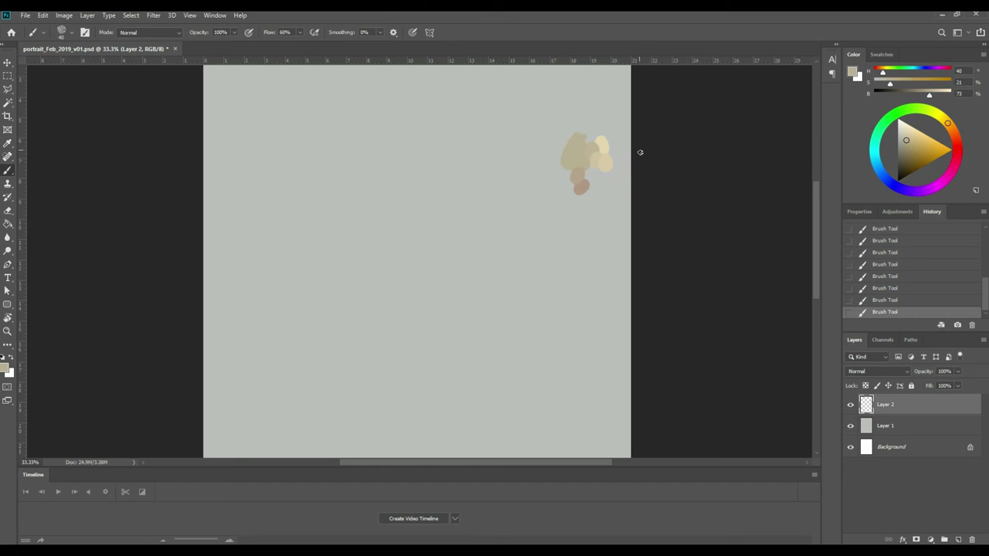
key(i)
click(598, 152)
key(b)
Set the foreground colour to a darker muted blue with hue 199 and paint a swatch above the beige one.
key(i)
click(6, 369)
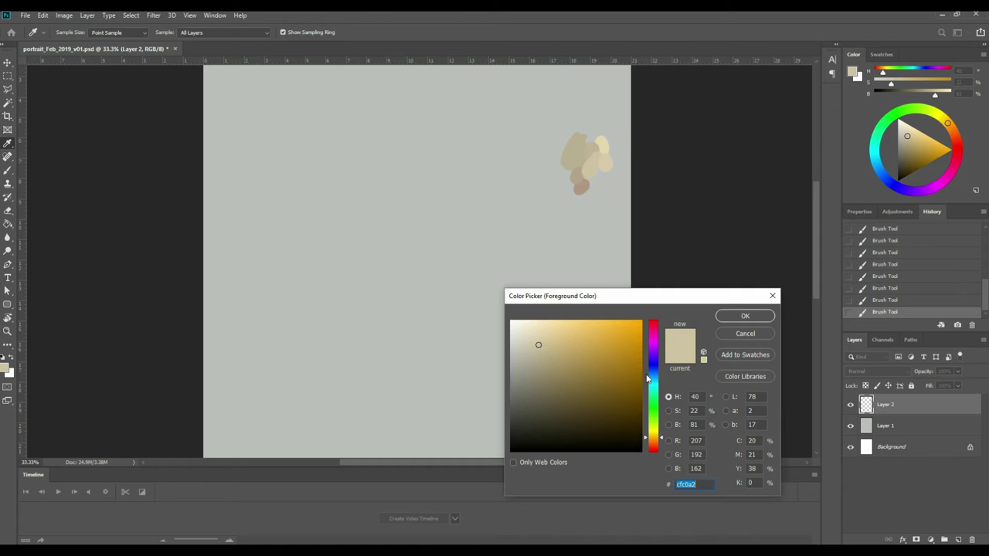
click(658, 378)
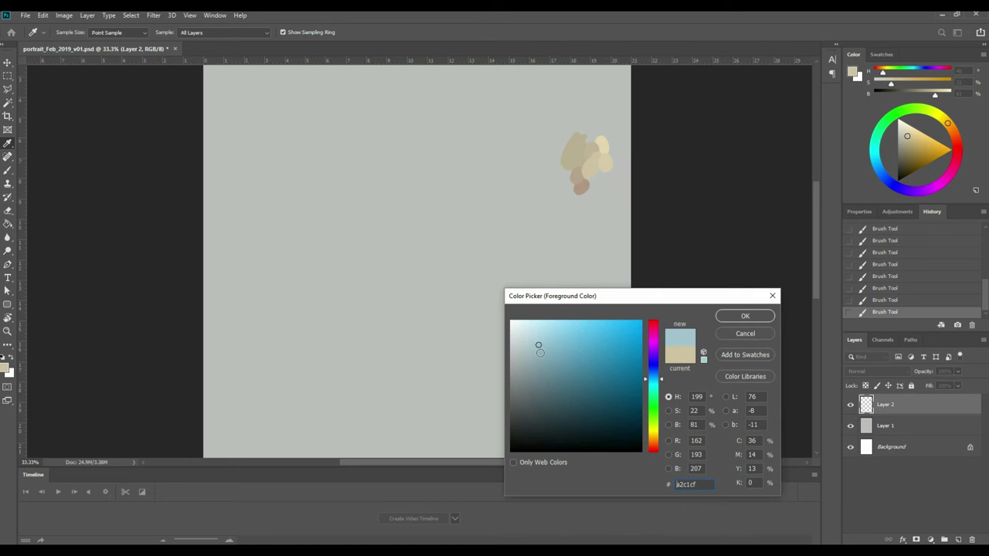
drag(539, 354, 557, 380)
click(744, 315)
key(b)
drag(577, 138, 581, 124)
Sample the blue-beige overlaps and paint grey-green transition swatches between the blue and the beige.
key(alt)
key(alt)
alt+click(579, 135)
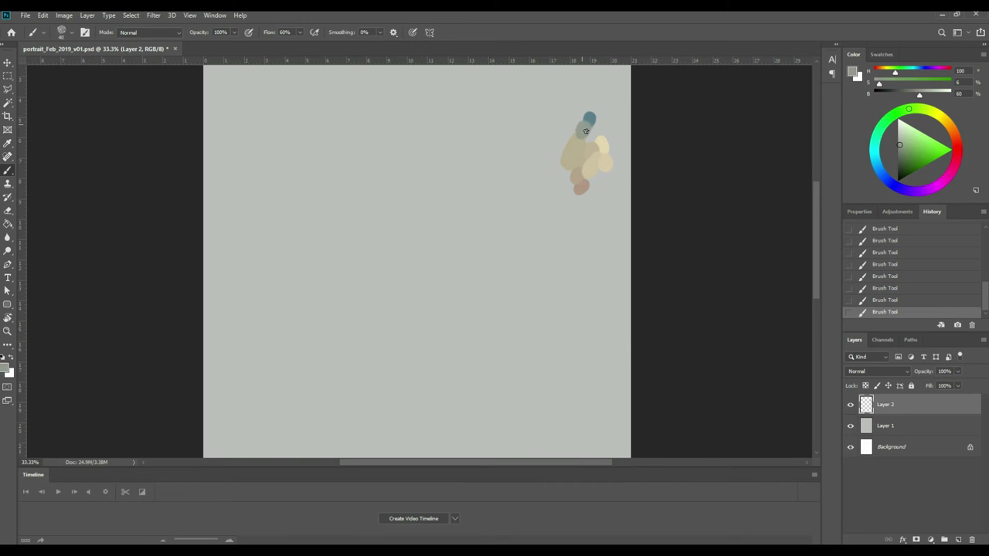
key(alt)
alt+click(574, 133)
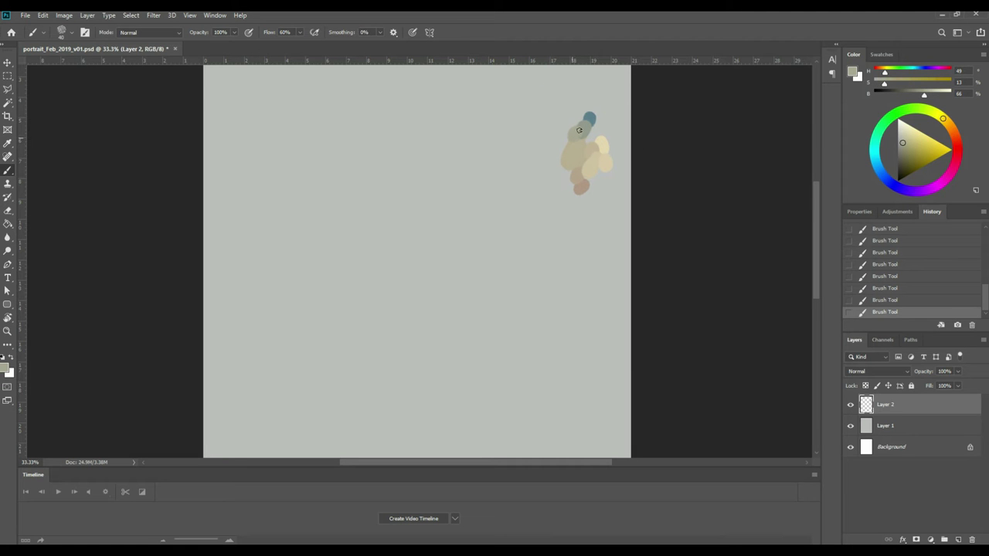
alt+click(571, 135)
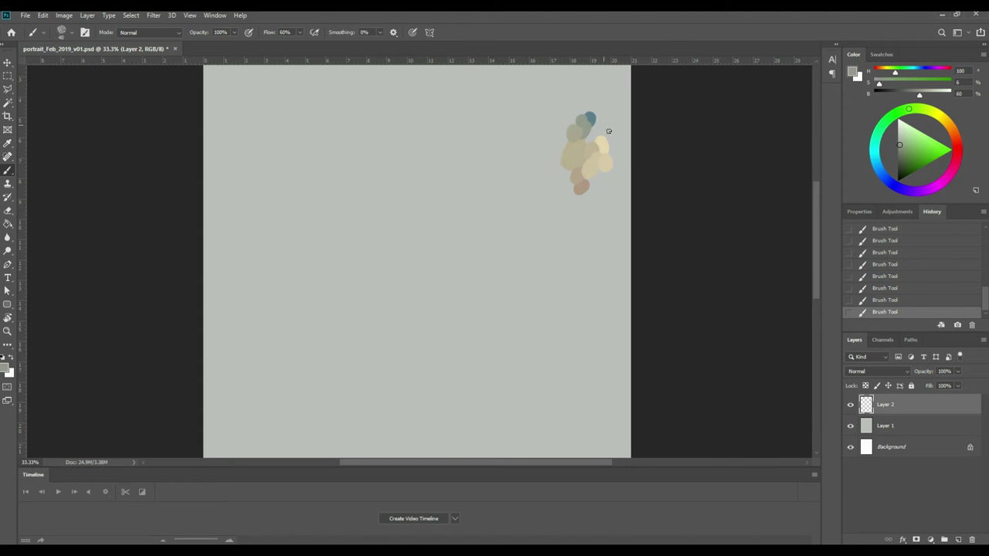
Set the foreground colour to muted green #869883, then paint a swatch beside the blue-grey ones and a sampled transition swatch below it.
key(i)
click(7, 368)
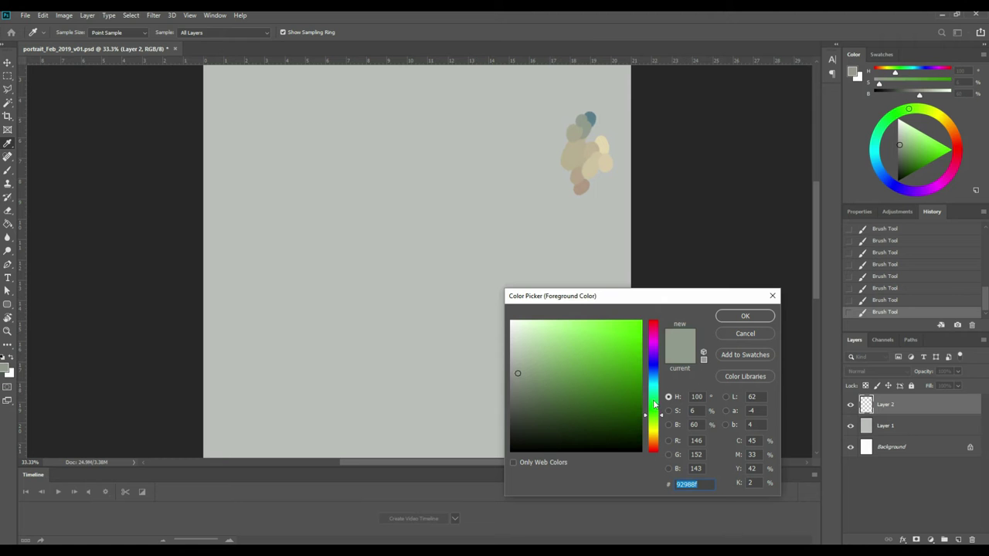
drag(658, 415, 659, 410)
click(529, 373)
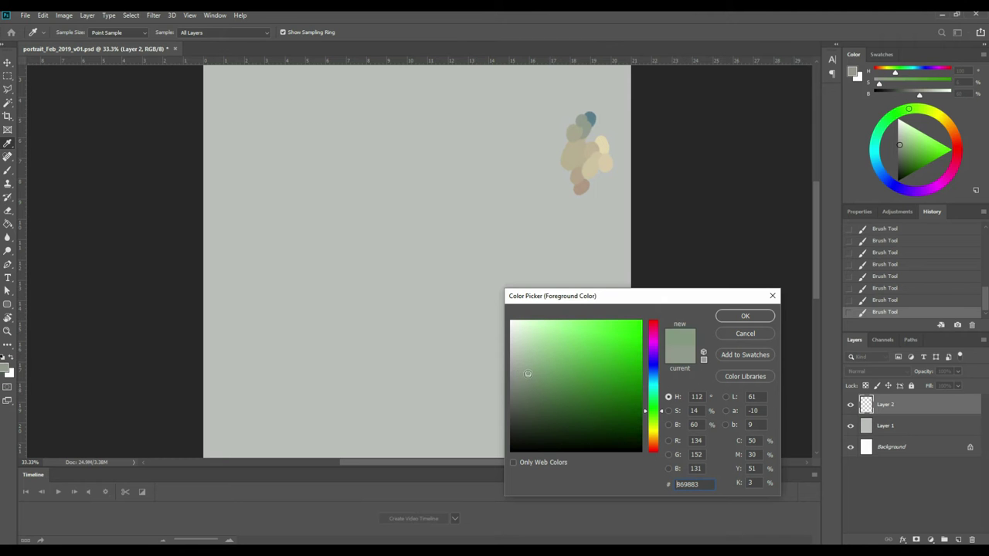
click(739, 317)
key(b)
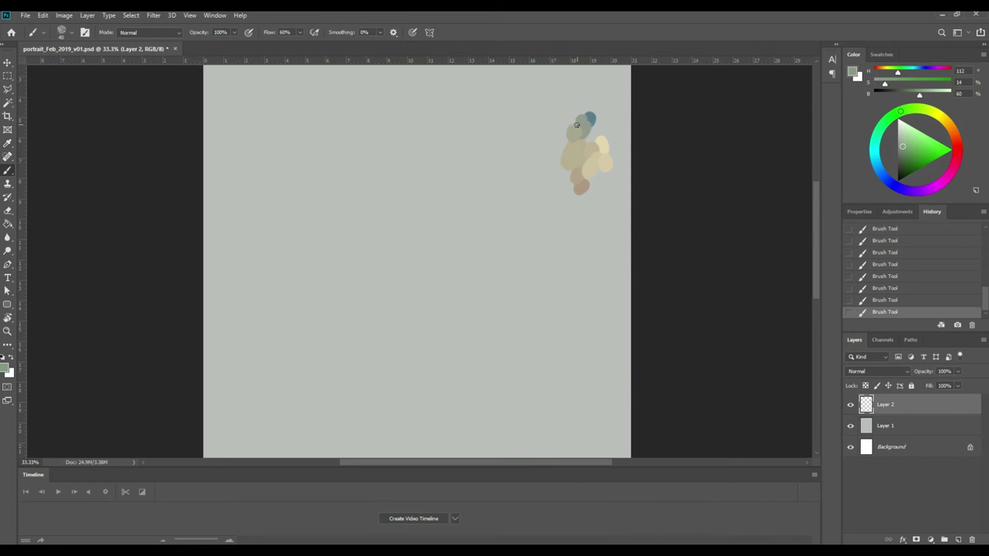
drag(569, 119, 567, 120)
alt+click(562, 133)
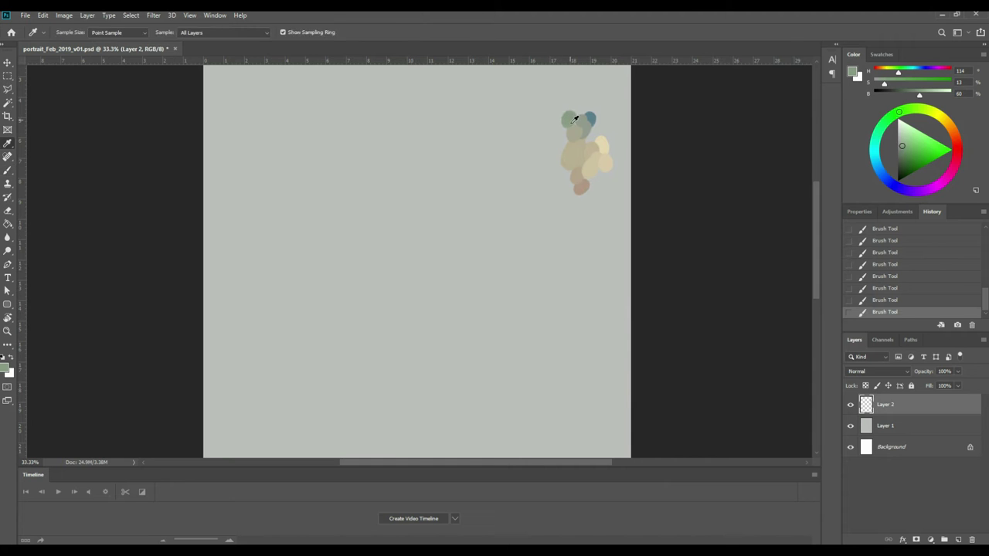
alt+click(565, 130)
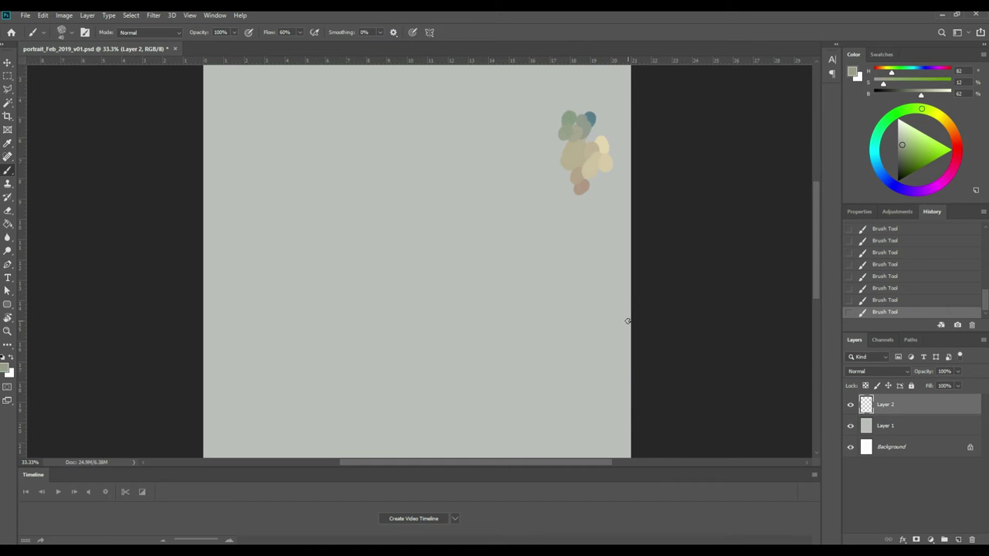
Lighten the sampled cream to #e6dcc7, paint a swatch above the cream one, and extend the cream swatch with its own sampled colour.
key(i)
click(606, 137)
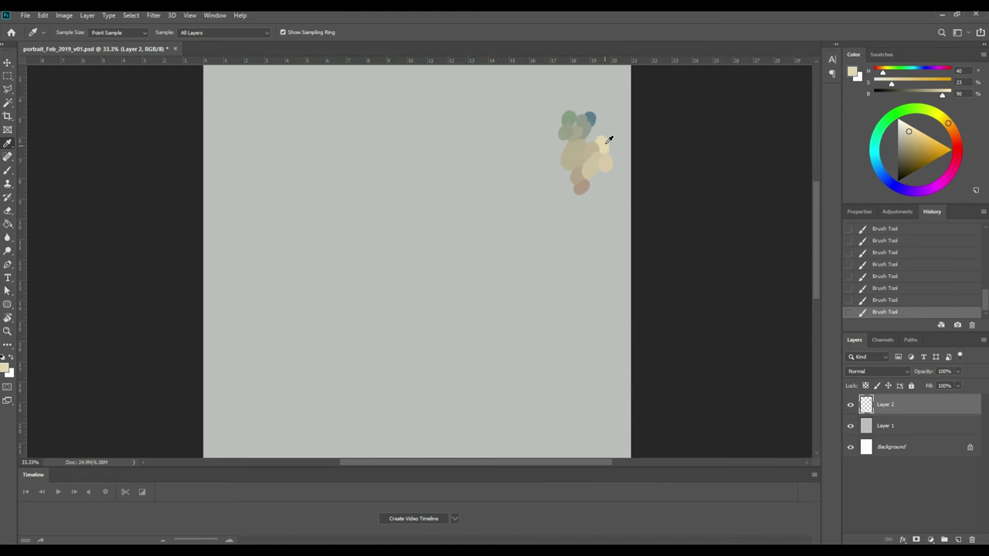
click(6, 370)
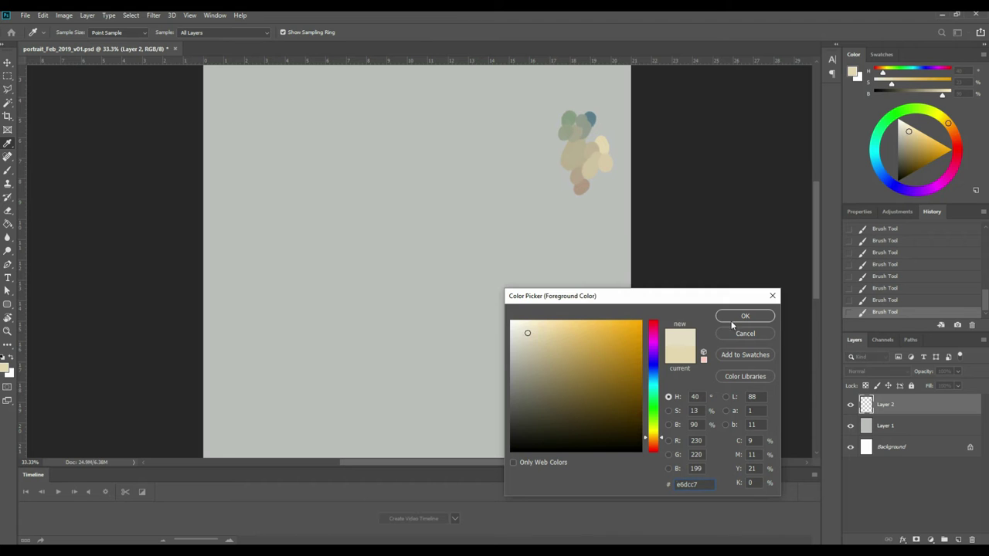
click(741, 315)
key(b)
drag(600, 138, 614, 145)
alt+click(607, 144)
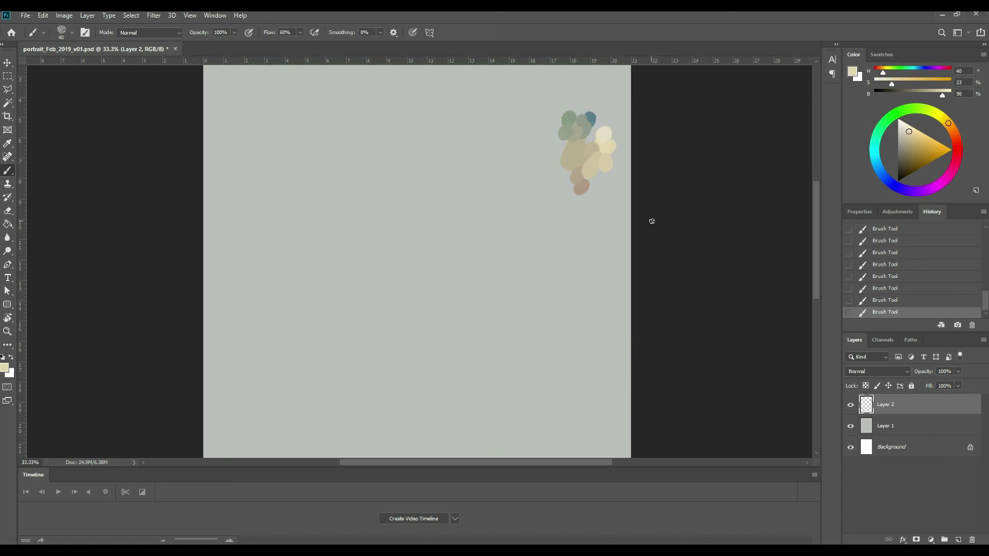
Sample the dusty brown, shift it to a darker, more saturated reddish brown with hue 18, and paint a swatch beside it.
key(i)
click(592, 185)
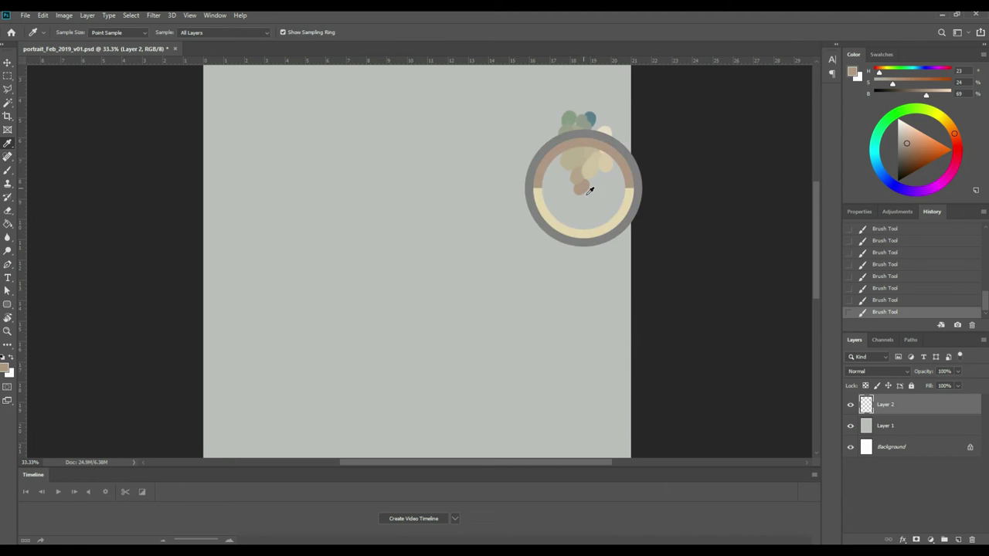
click(6, 368)
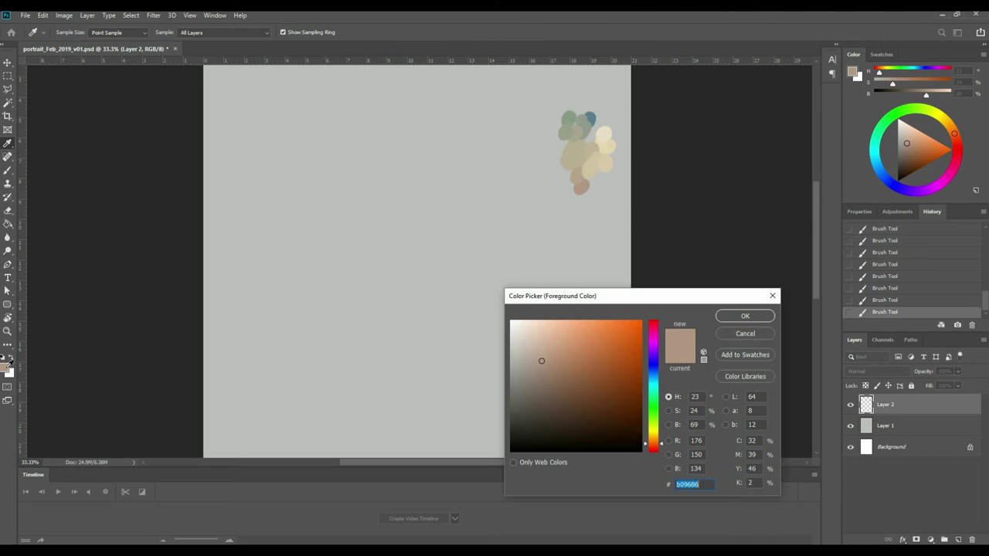
click(659, 446)
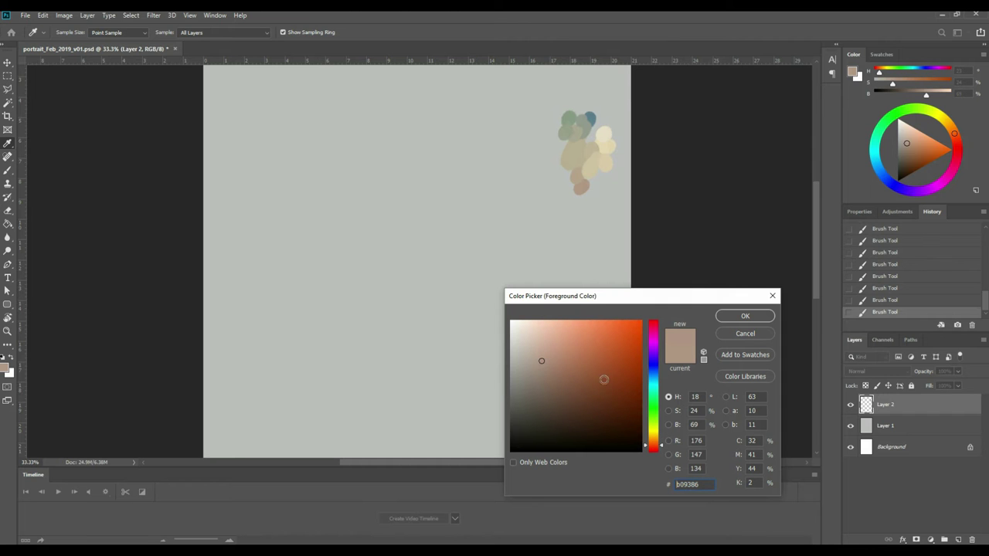
click(545, 366)
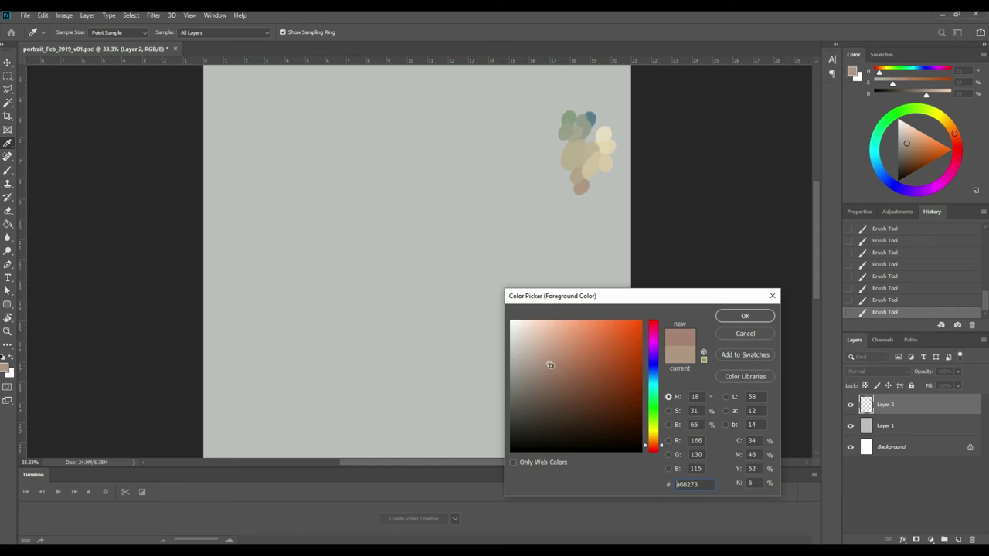
click(753, 317)
key(b)
drag(591, 189, 593, 191)
Sample overlapping palette tones and paint brownish transition swatches around the base beige and light beige.
key(alt)
key(alt)
alt+click(572, 163)
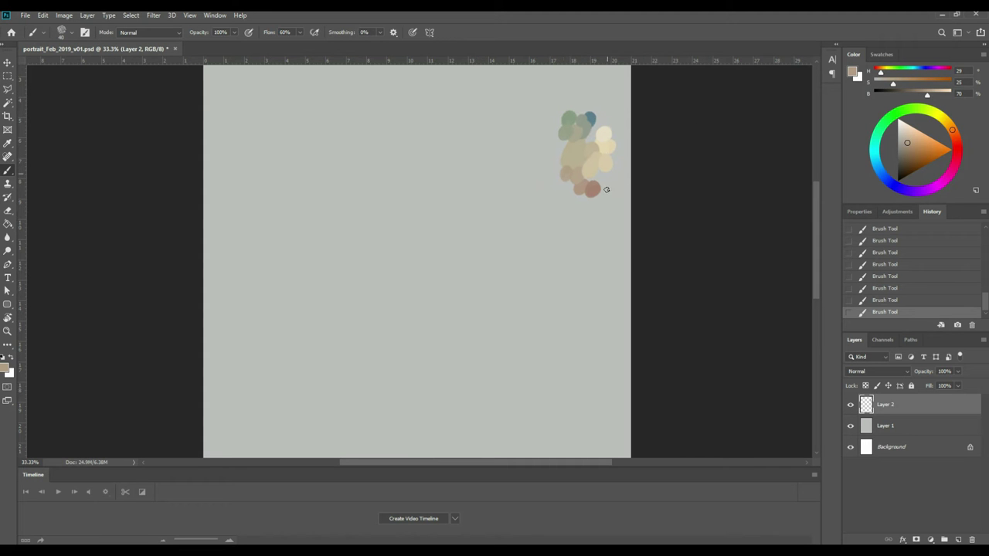
alt+click(596, 152)
key(alt)
Sample the base beige and block in a filled oval head near the canvas centre with brush size 125.
alt+click(581, 154)
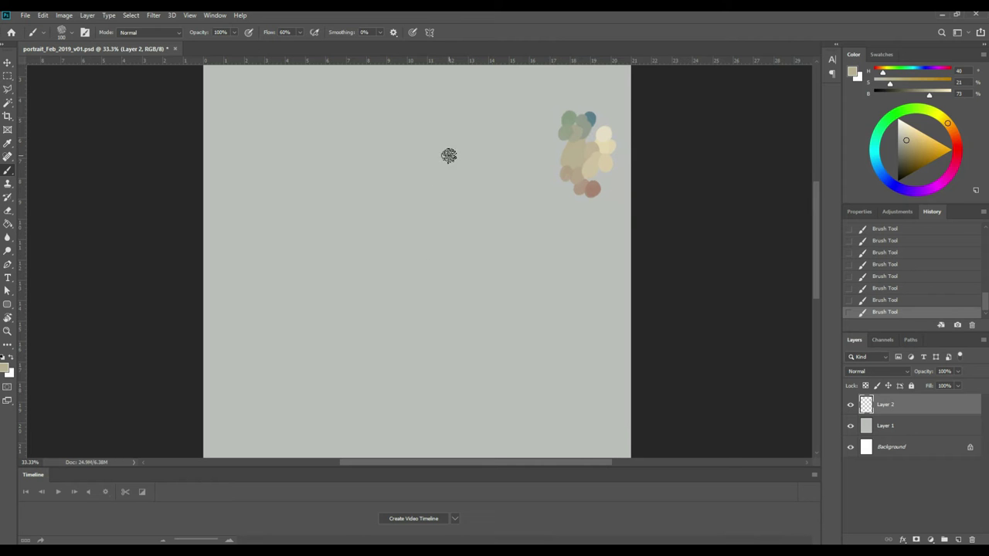
mouse_move(486, 265)
mouse_down()
mouse_move(487, 313)
mouse_move(502, 210)
mouse_move(500, 254)
mouse_up()
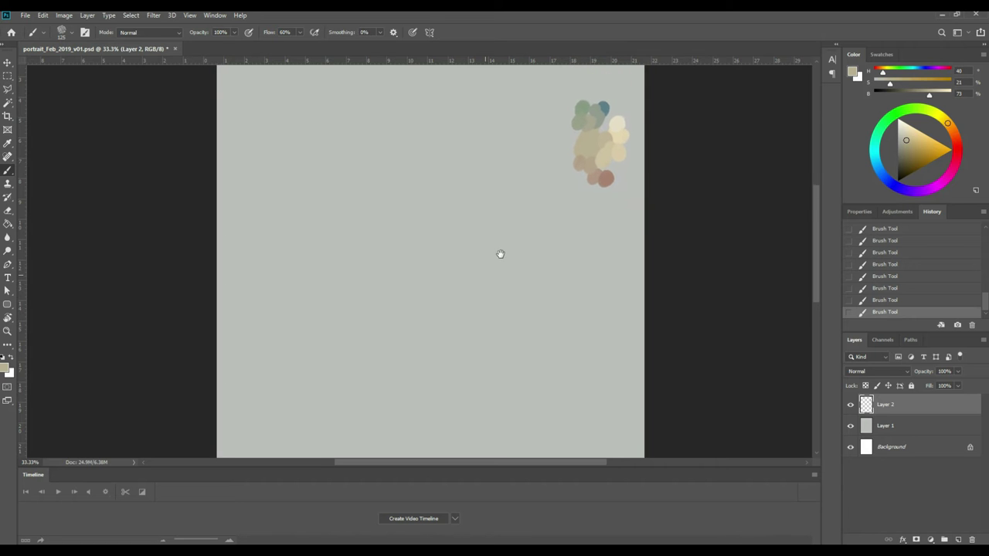
mouse_move(409, 159)
mouse_down()
mouse_move(461, 174)
mouse_move(458, 164)
mouse_move(405, 169)
mouse_move(376, 205)
mouse_move(367, 253)
mouse_move(373, 216)
mouse_move(381, 321)
mouse_move(385, 312)
mouse_move(390, 337)
mouse_move(404, 332)
mouse_move(398, 347)
mouse_move(465, 323)
mouse_move(470, 310)
mouse_move(455, 342)
mouse_move(486, 298)
mouse_move(485, 198)
mouse_move(469, 165)
mouse_move(443, 160)
mouse_move(403, 173)
mouse_move(435, 158)
mouse_move(388, 265)
mouse_move(393, 285)
mouse_move(458, 200)
mouse_up()
mouse_move(470, 271)
mouse_down()
mouse_move(479, 270)
mouse_move(466, 212)
mouse_move(391, 300)
mouse_move(393, 285)
mouse_move(435, 337)
mouse_move(472, 263)
mouse_move(475, 201)
mouse_up()
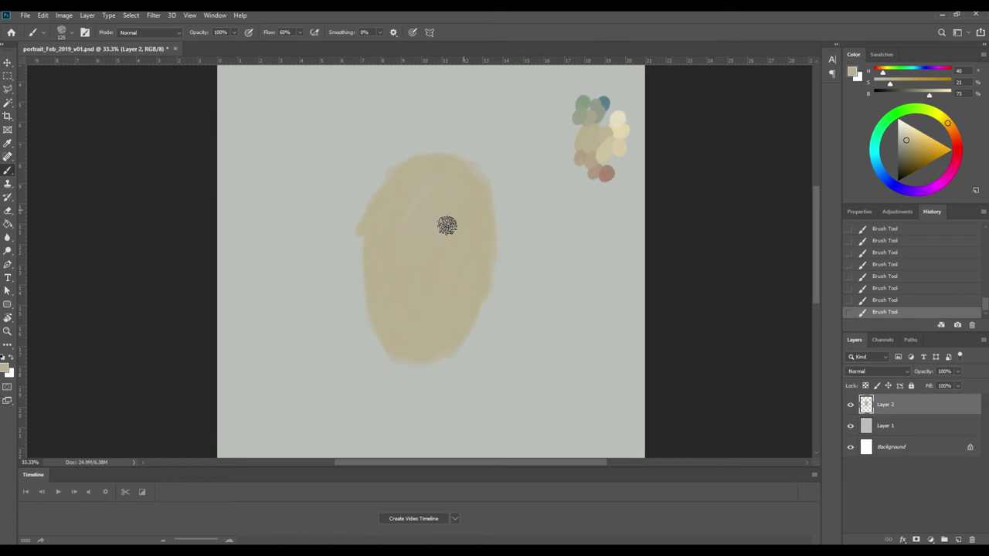
mouse_move(375, 268)
mouse_down()
mouse_move(374, 208)
mouse_move(360, 249)
mouse_move(369, 231)
mouse_move(375, 304)
mouse_move(415, 360)
mouse_move(399, 335)
mouse_up()
mouse_move(386, 195)
mouse_down()
mouse_move(461, 162)
mouse_move(434, 157)
mouse_up()
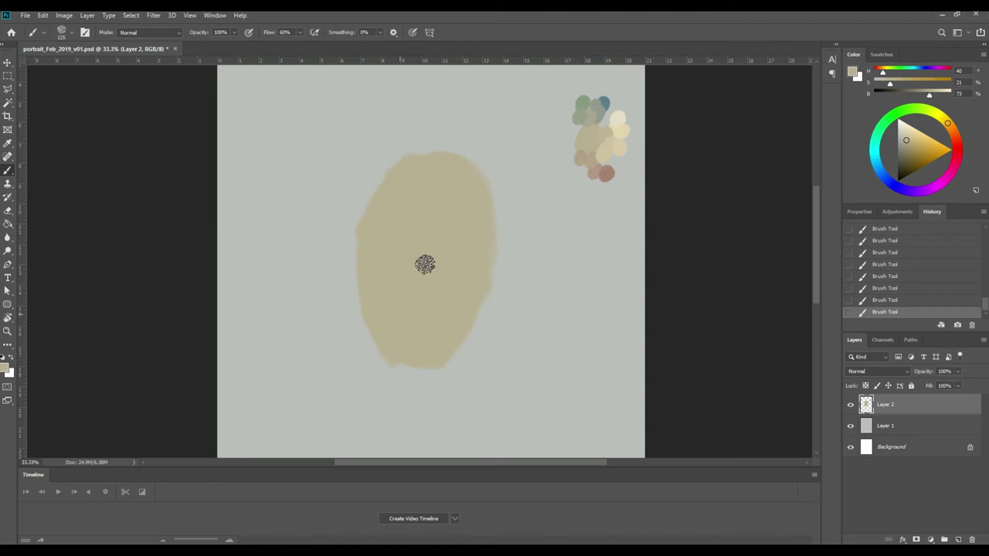
mouse_move(428, 342)
mouse_down()
mouse_move(433, 353)
mouse_move(405, 347)
mouse_up()
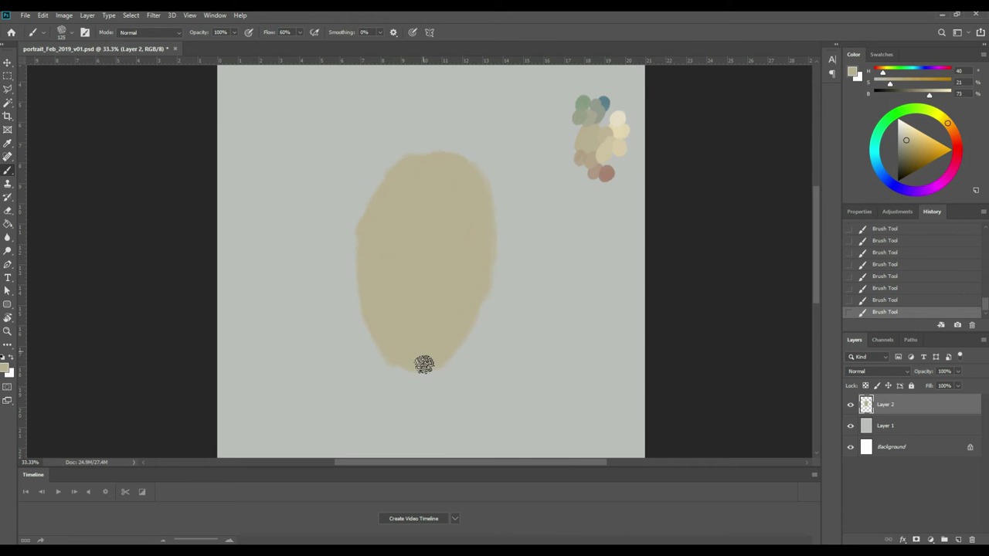
Paint the neck and shoulder outlines below the head in beige and loosely fill in the chest.
mouse_move(410, 352)
mouse_down()
mouse_move(449, 416)
mouse_move(425, 413)
mouse_move(427, 397)
mouse_move(492, 353)
mouse_move(499, 376)
mouse_move(464, 383)
mouse_move(448, 368)
mouse_move(436, 413)
mouse_move(473, 350)
mouse_move(489, 381)
mouse_move(480, 344)
mouse_move(479, 367)
mouse_move(442, 387)
mouse_move(427, 382)
mouse_move(493, 350)
mouse_move(484, 357)
mouse_move(566, 427)
mouse_up()
scroll(556, 324, down, 2)
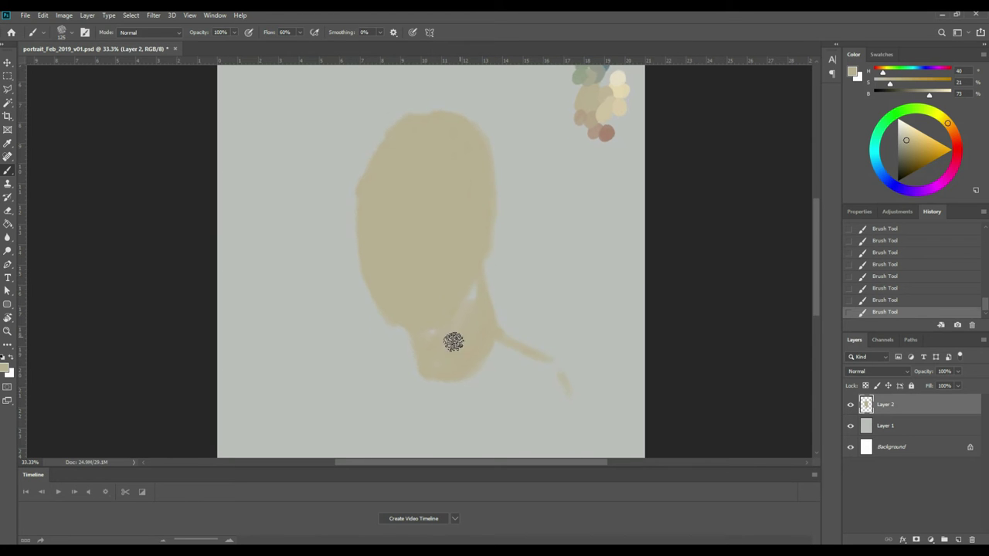
mouse_move(439, 345)
mouse_down()
mouse_move(353, 430)
mouse_move(445, 347)
mouse_move(505, 332)
mouse_move(574, 381)
mouse_move(499, 335)
mouse_move(579, 428)
mouse_up()
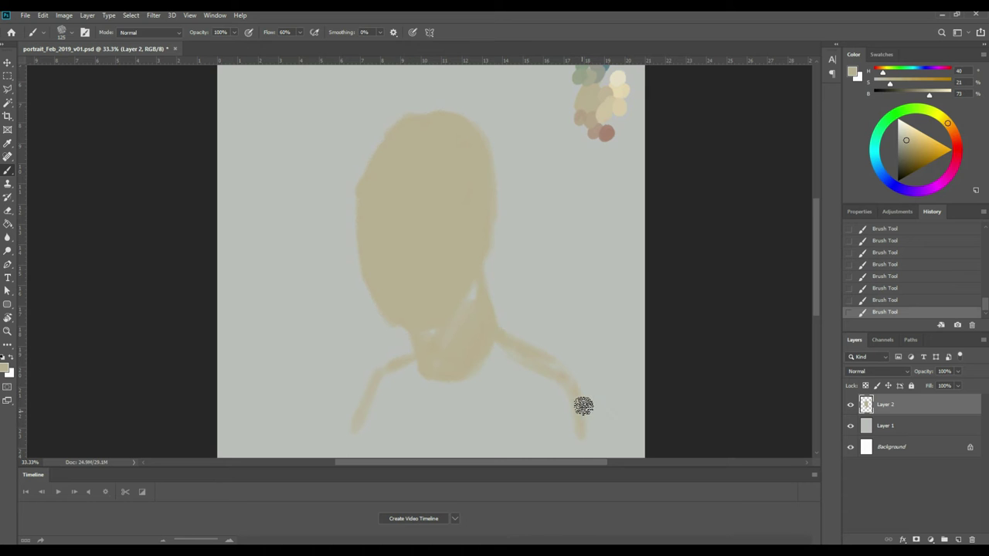
drag(536, 296, 537, 306)
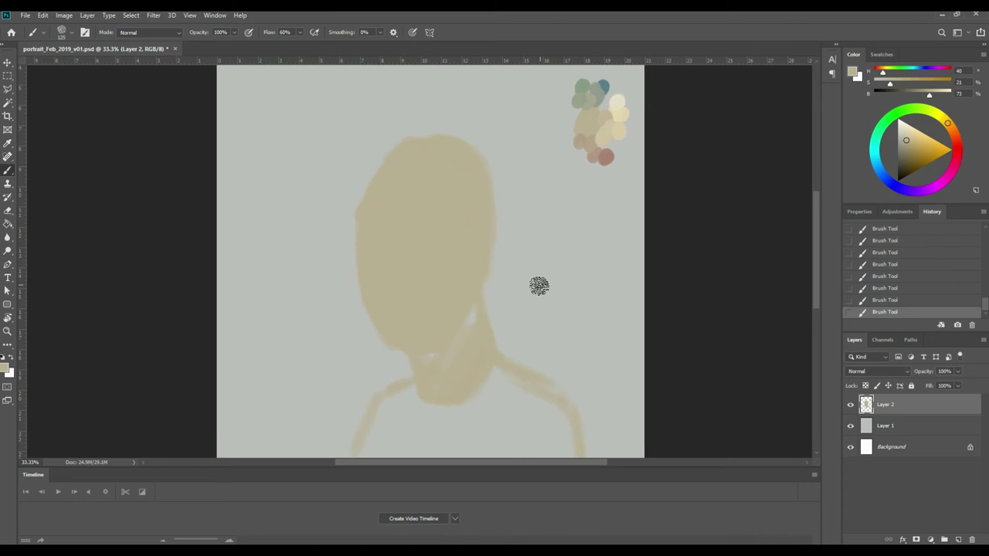
key(ctrl+plus)
key(ctrl+minus)
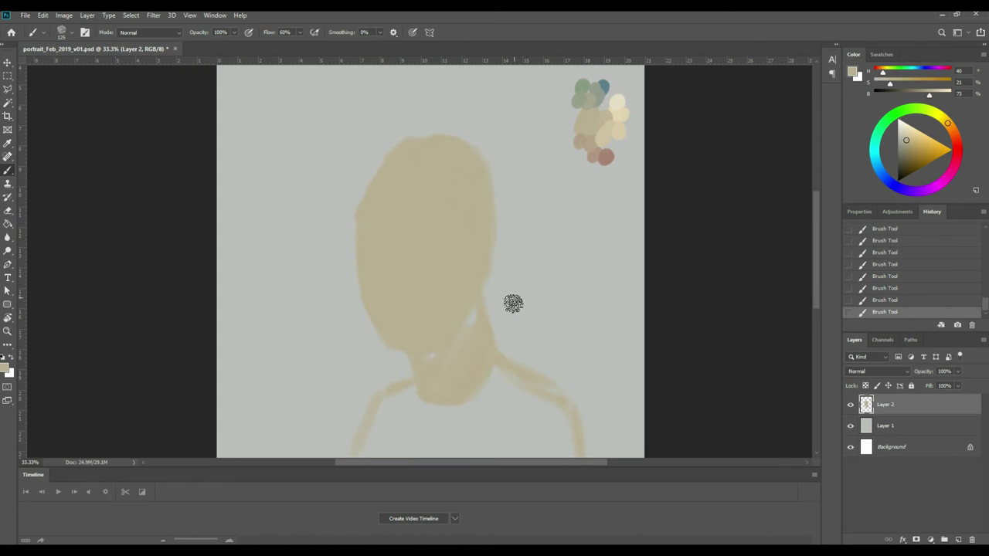
mouse_move(431, 372)
mouse_down()
mouse_move(377, 416)
mouse_move(484, 397)
mouse_move(445, 428)
mouse_move(548, 397)
mouse_move(549, 414)
mouse_move(538, 449)
mouse_up()
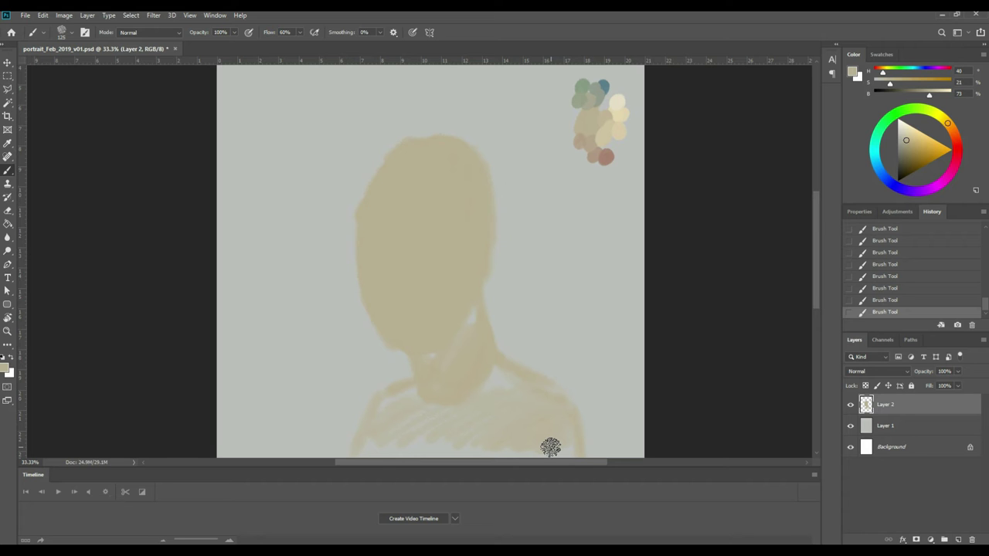
Sample the palette's light brown and paint soft shadows on the eye sockets, nose, mouth, face sides, and under the jaw.
key(i)
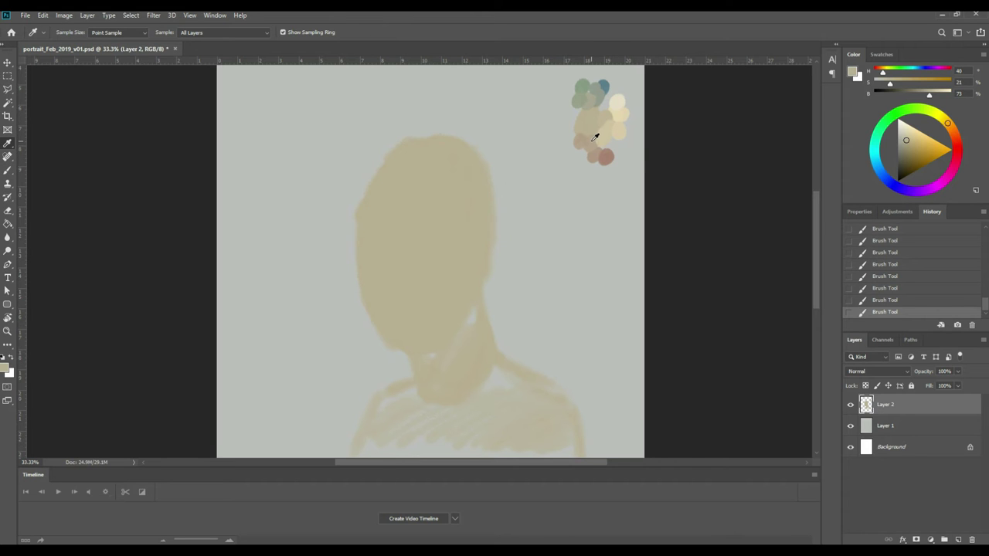
click(593, 139)
key(b)
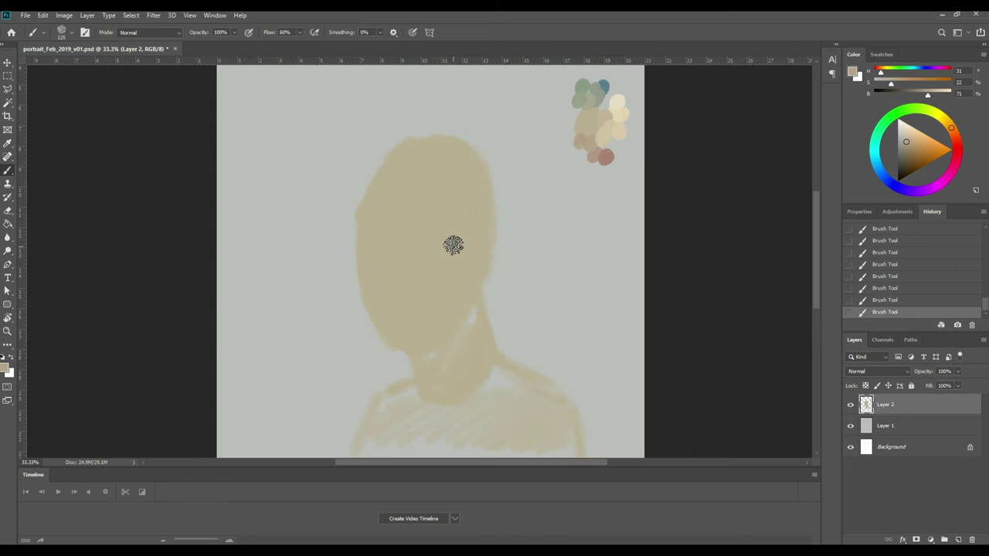
mouse_move(444, 239)
mouse_down()
mouse_move(469, 233)
mouse_move(440, 256)
mouse_move(473, 242)
mouse_move(444, 242)
mouse_move(442, 286)
mouse_move(445, 260)
mouse_move(467, 238)
mouse_move(476, 243)
mouse_move(444, 265)
mouse_up()
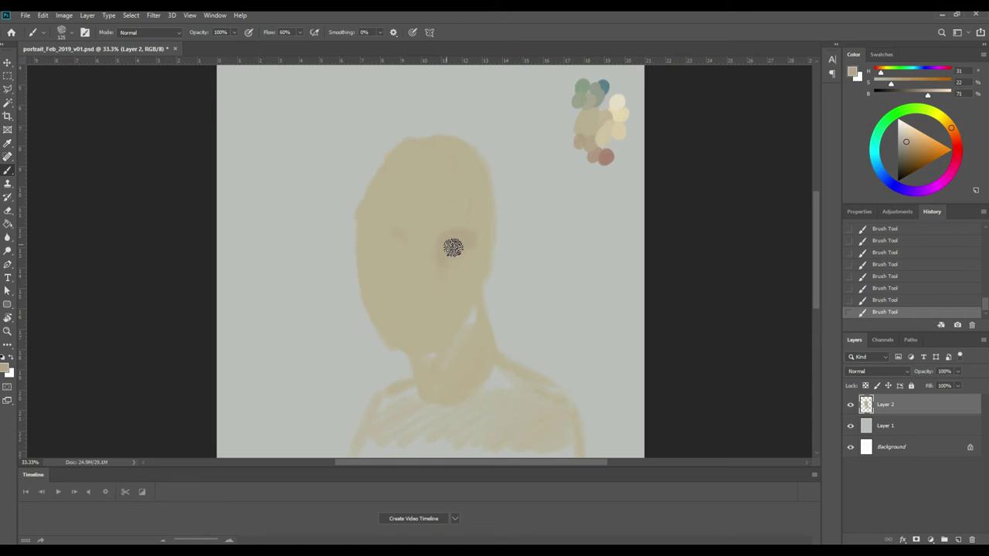
mouse_move(393, 232)
mouse_down()
mouse_move(438, 252)
mouse_move(404, 232)
mouse_move(415, 281)
mouse_move(410, 240)
mouse_up()
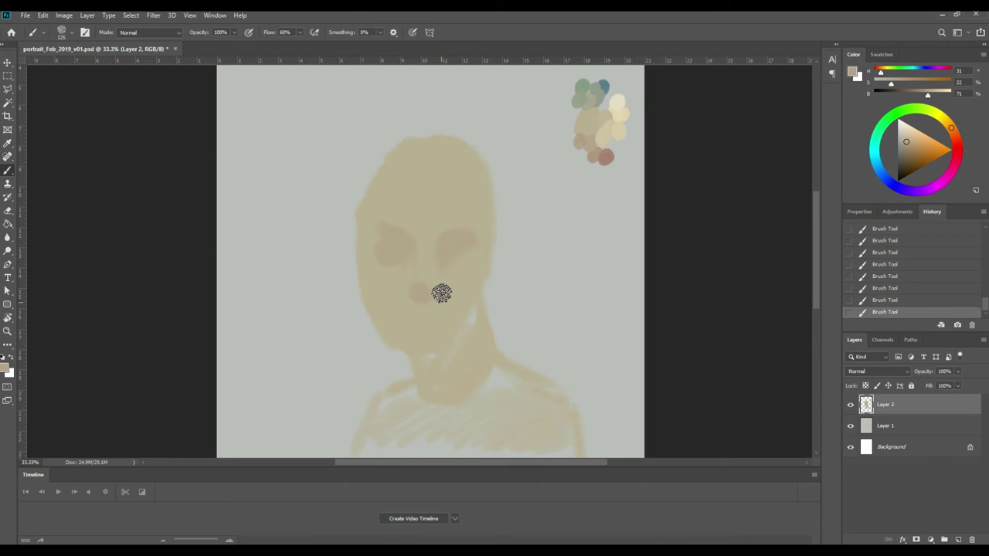
mouse_move(420, 321)
mouse_down()
mouse_move(397, 317)
mouse_move(439, 318)
mouse_up()
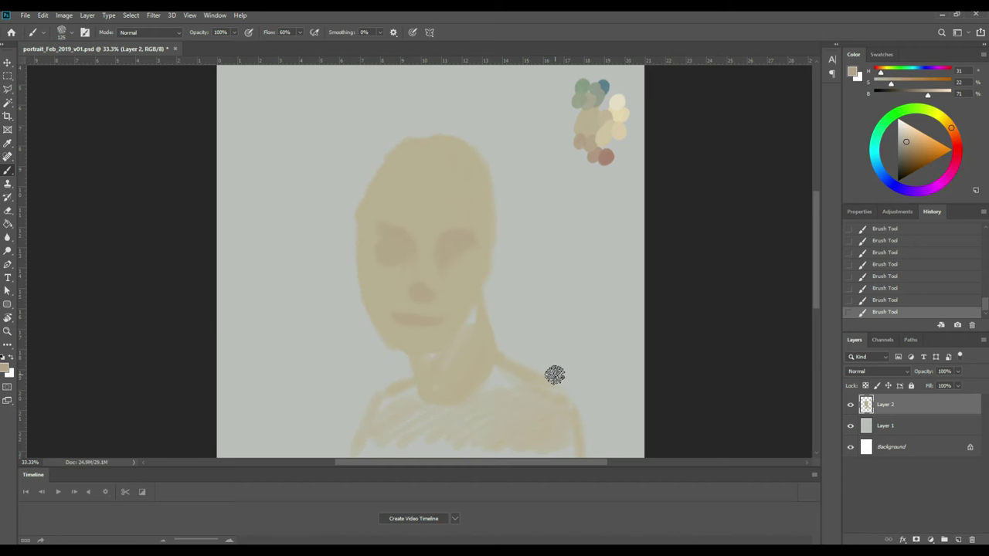
mouse_move(448, 349)
mouse_down()
mouse_move(435, 350)
mouse_move(446, 348)
mouse_move(455, 376)
mouse_move(461, 333)
mouse_move(440, 375)
mouse_move(439, 348)
mouse_up()
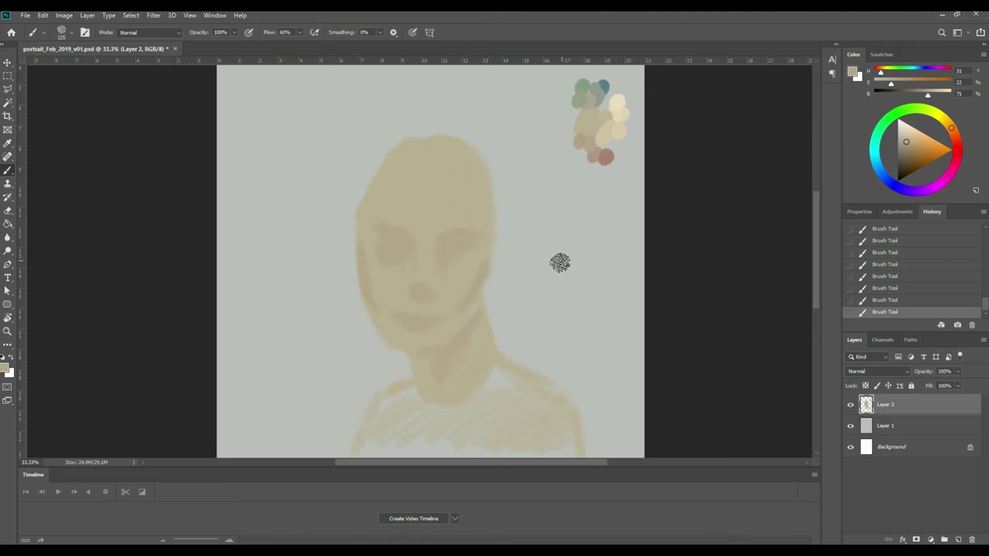
Sample the palette's muted blue and draw the eye outlines over the socket shadows with brush size 25.
key(i)
click(609, 80)
key(b)
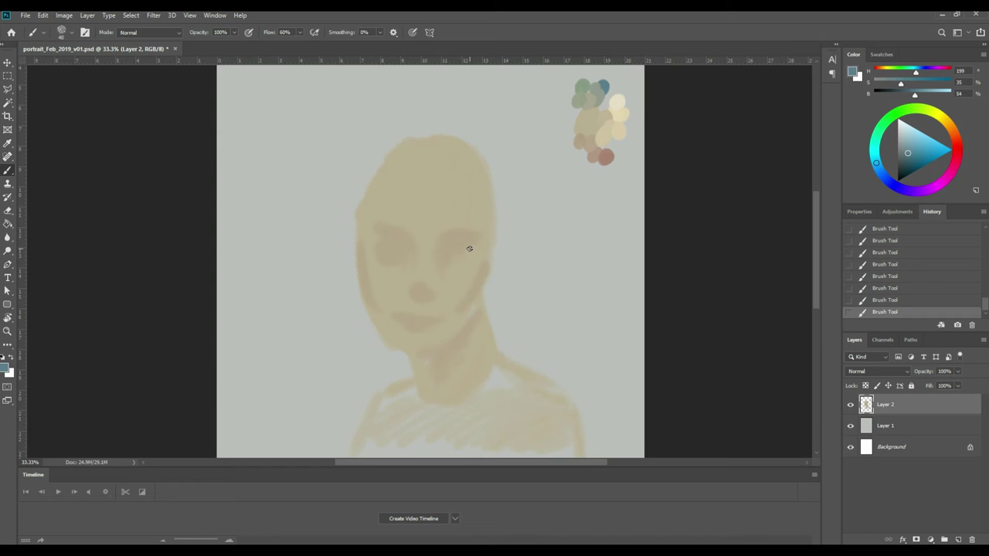
key(ctrl+plus)
drag(505, 236, 532, 234)
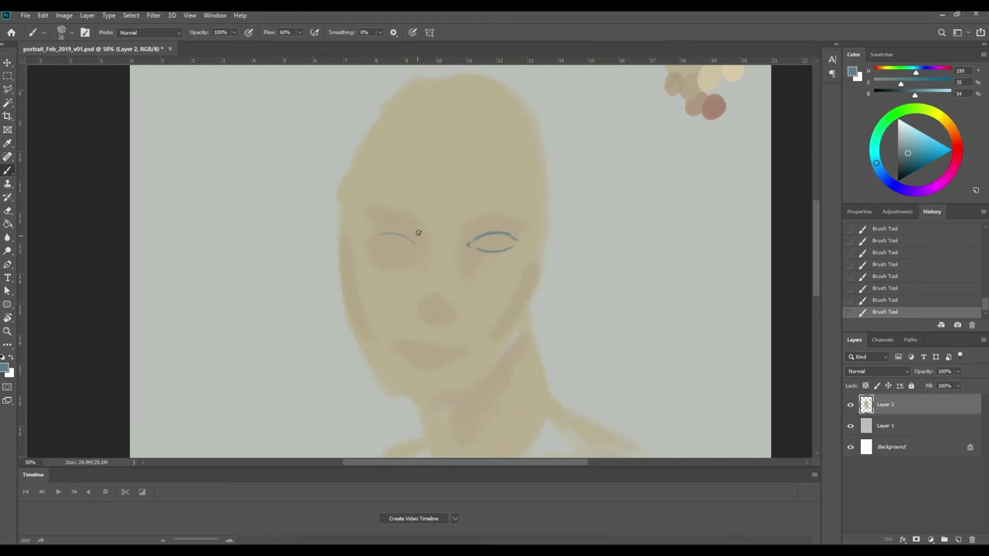
Step the history back to before the second eye's strokes, and redo those strokes.
click(895, 289)
click(895, 276)
click(895, 264)
click(898, 252)
click(899, 230)
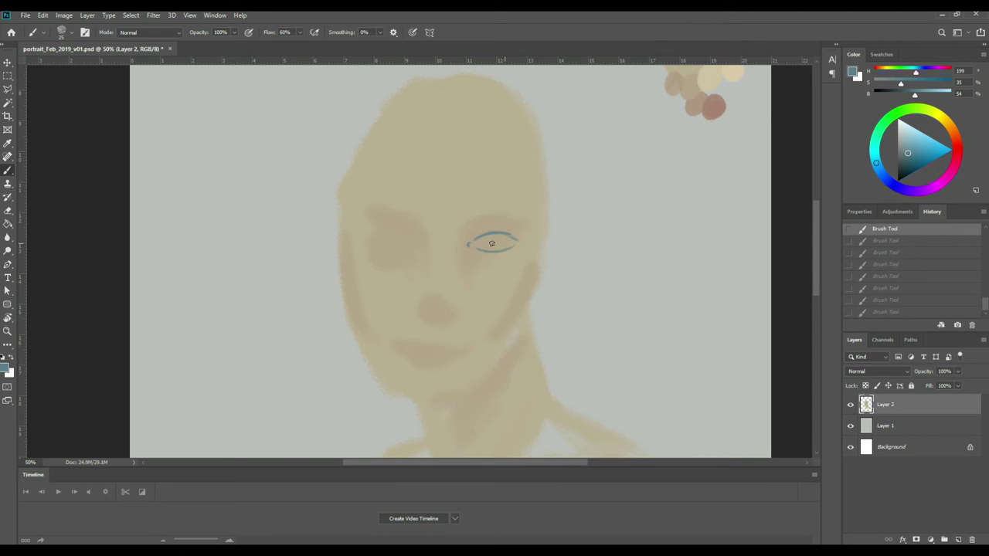
key(ctrl+shift+z)
key(ctrl+shift+z)
key(ctrl+shift+z)
key(ctrl+shift+z)
key(ctrl+shift+z)
key(ctrl+shift+z)
key(ctrl+shift+z)
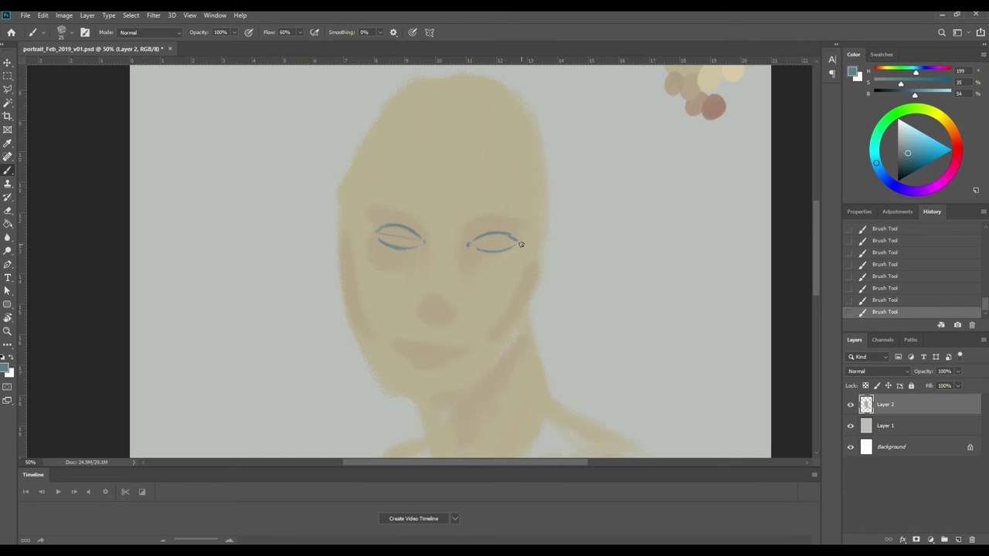
Draw the irises inside both eye outlines in muted blue, and tidy the first eye's outline with the sampled skin shadow tone.
drag(390, 228, 407, 226)
mouse_move(490, 238)
mouse_down()
mouse_move(485, 246)
mouse_move(493, 238)
mouse_up()
alt+click(402, 246)
key(v)
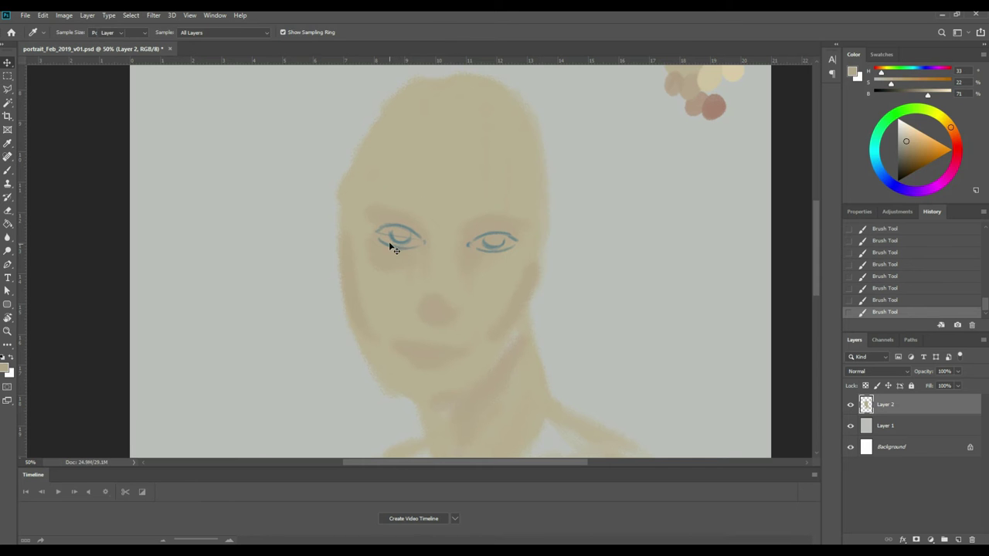
key(b)
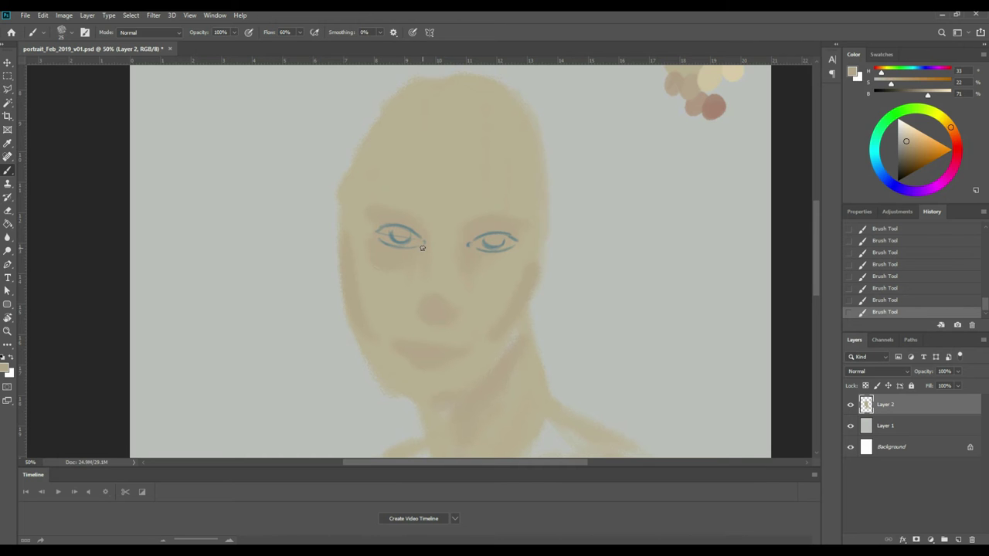
Sample the eye outline's blue, sketch the nose tip and nostrils, and soften the strokes with the sampled nose shadow tone.
key(i)
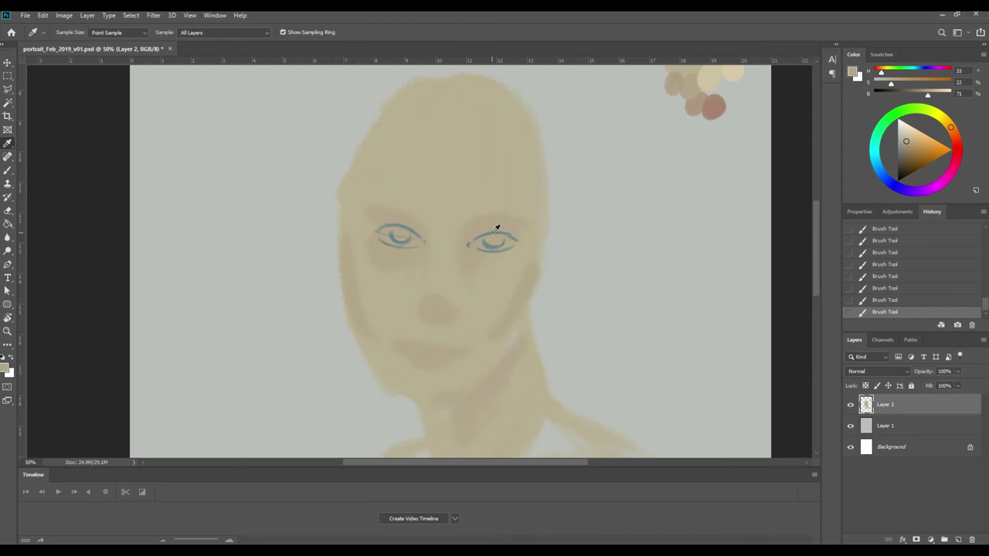
click(492, 233)
key(b)
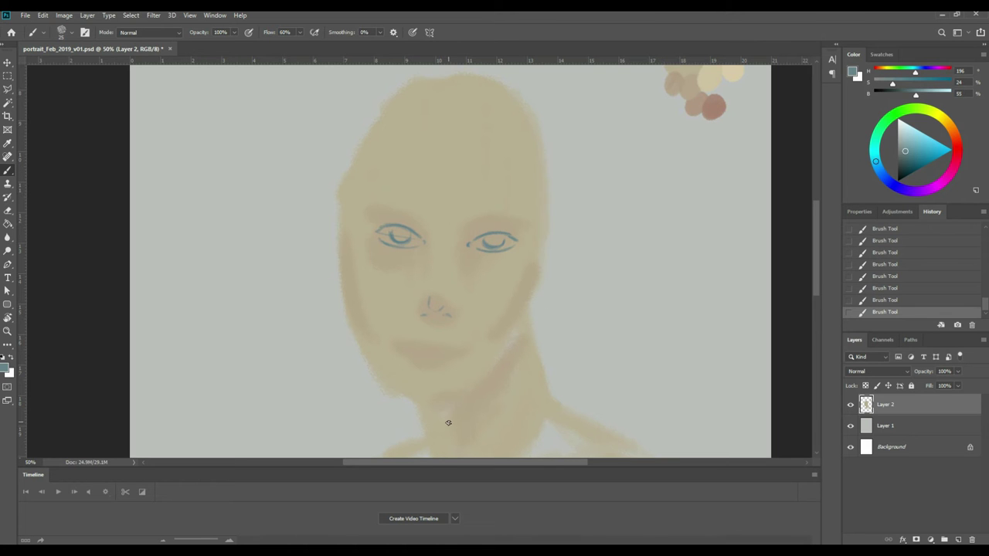
key(i)
click(436, 312)
key(b)
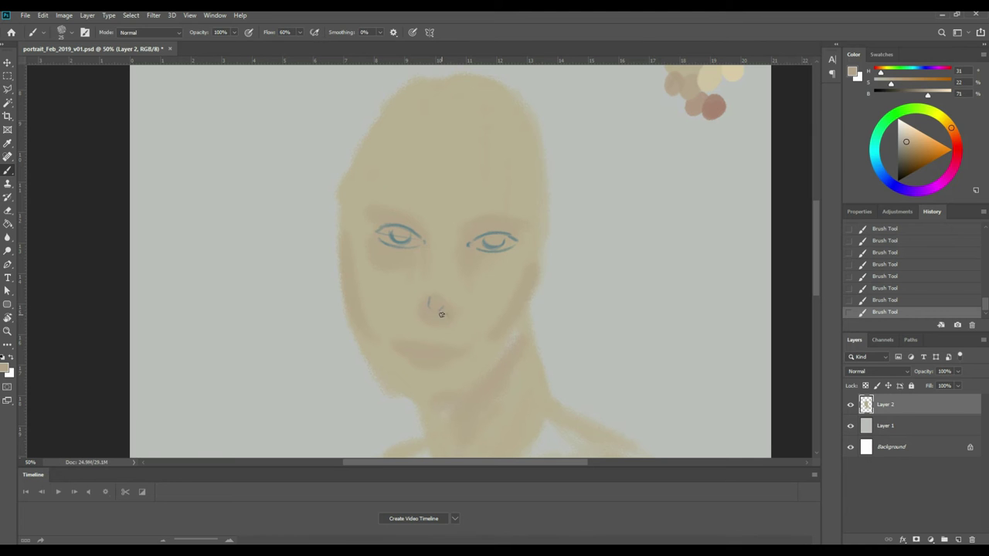
key(i)
key(b)
Sample the grey of the nose lines, draw the nose bridge and mouth line, and soften the mouth with sampled lip shadow tones.
key(i)
click(433, 298)
key(b)
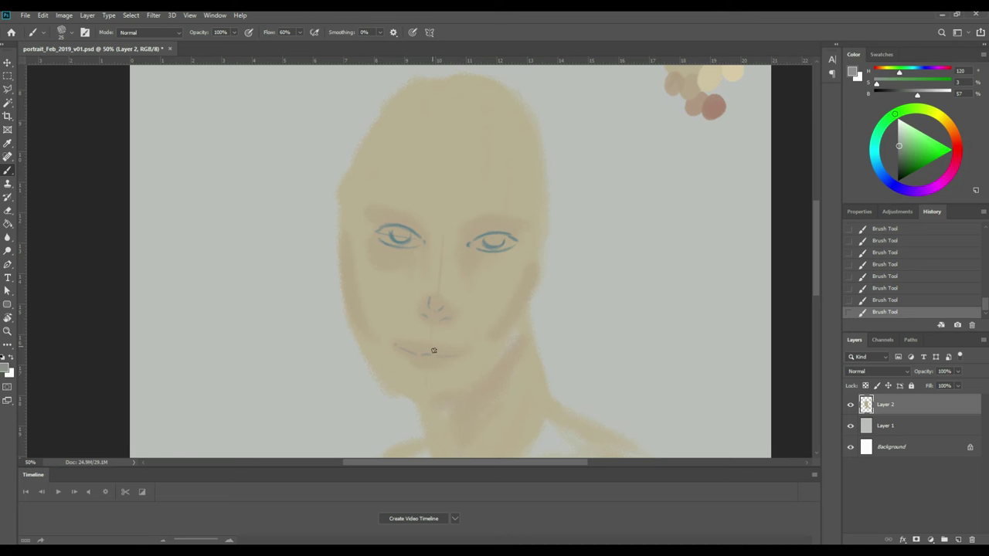
alt+click(422, 353)
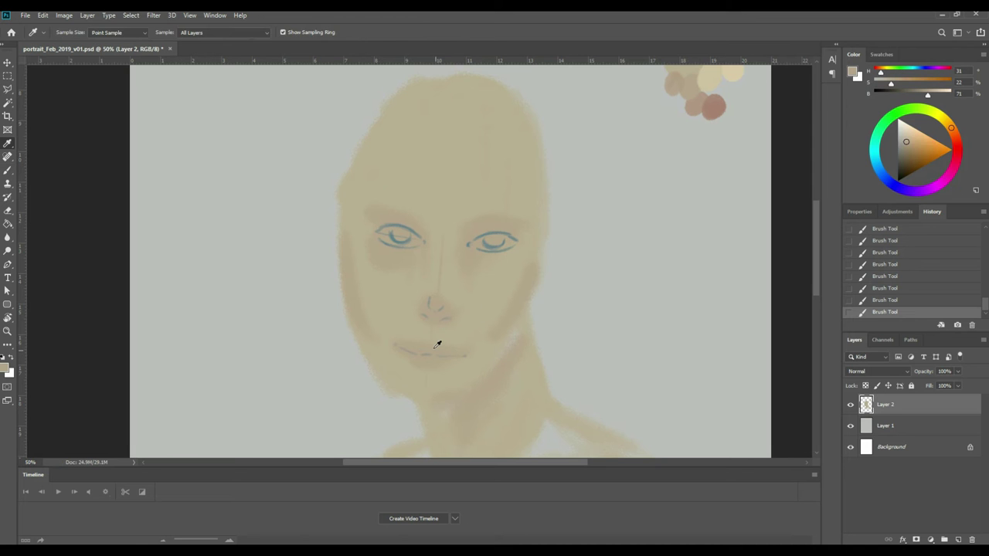
alt+click(445, 349)
alt+click(413, 346)
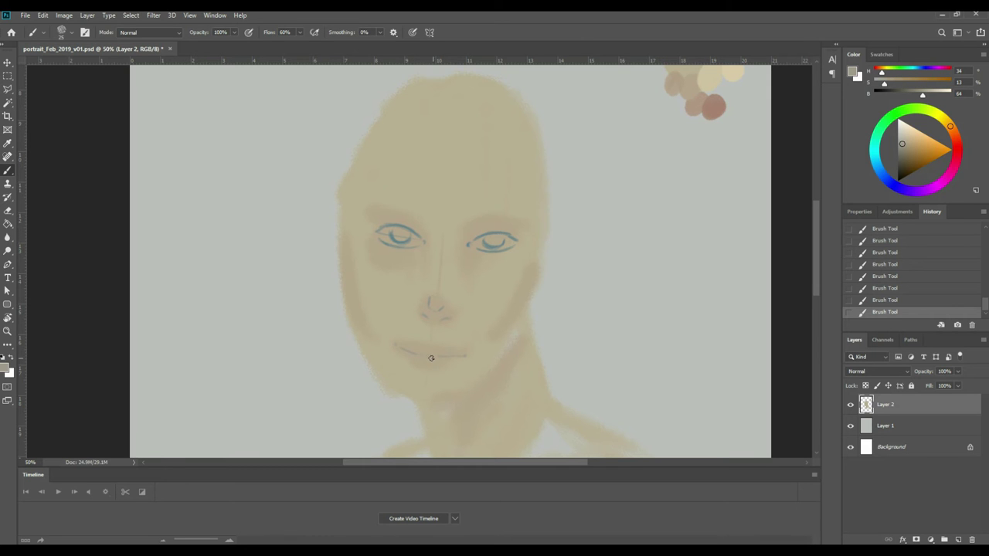
Sample the eye outline's blue and accent the centre and corner of the mouth line and the shadow beneath the lower lip.
alt+click(434, 295)
alt+click(410, 224)
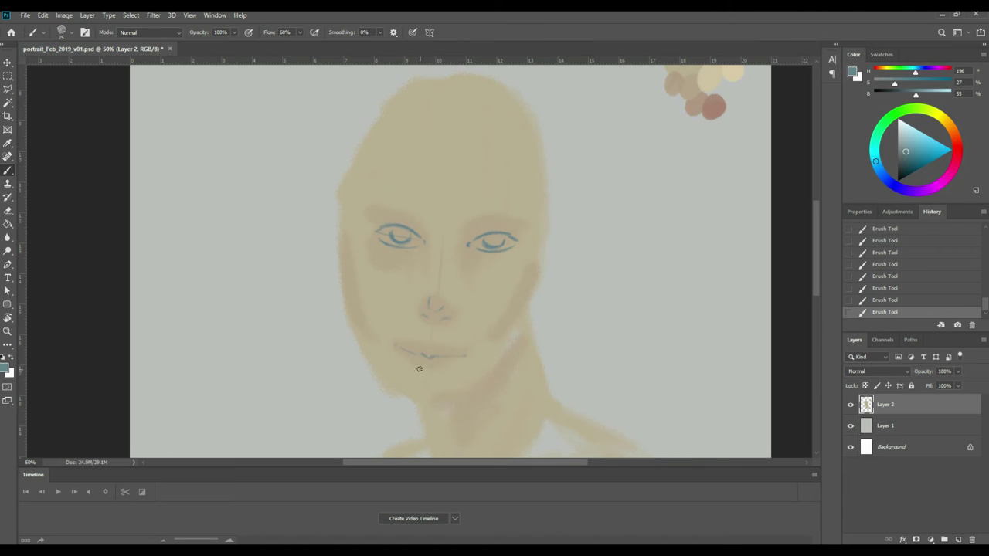
drag(415, 370, 438, 372)
drag(396, 346, 419, 355)
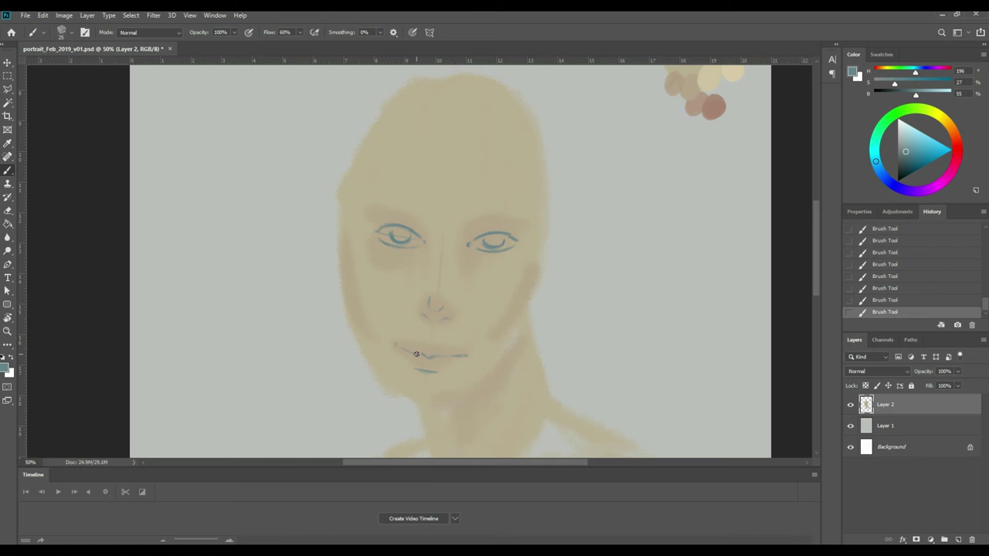
Sample the beige at the face's edge beside the second eye and refine the contour from temple to cheek.
key(i)
click(542, 241)
key(b)
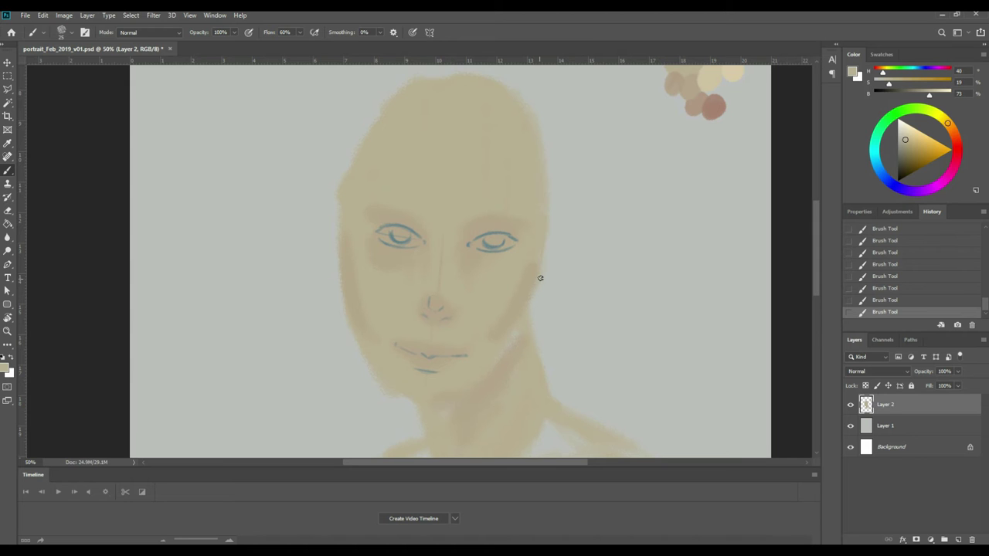
Set the foreground colour to off-white e0d9cc, paint the whites of both eyes, and fill the irises with the sampled outline blue.
key(i)
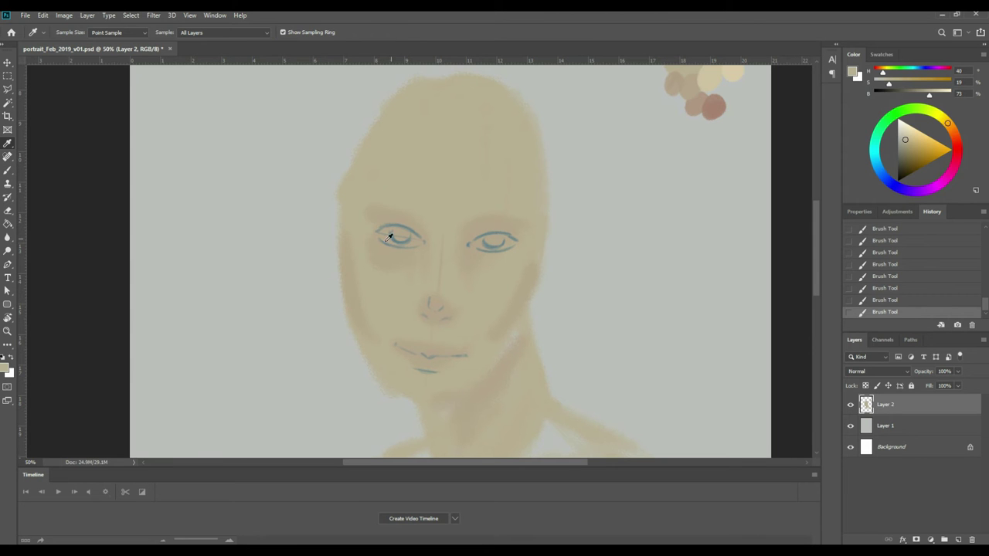
click(6, 366)
click(523, 339)
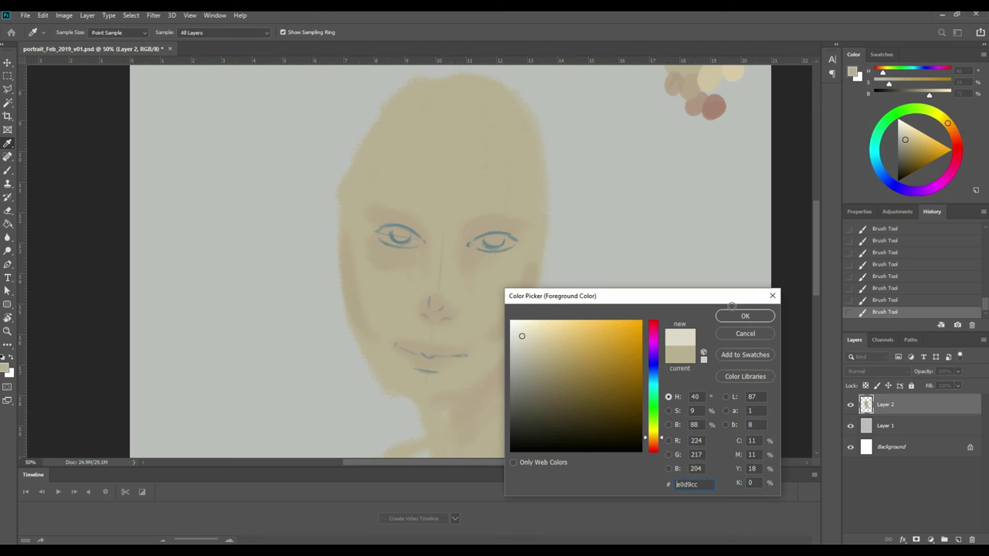
click(523, 335)
click(744, 316)
key(b)
mouse_move(383, 236)
mouse_down()
mouse_move(389, 229)
mouse_move(375, 222)
mouse_move(400, 234)
mouse_move(382, 235)
mouse_move(398, 244)
mouse_move(417, 238)
mouse_up()
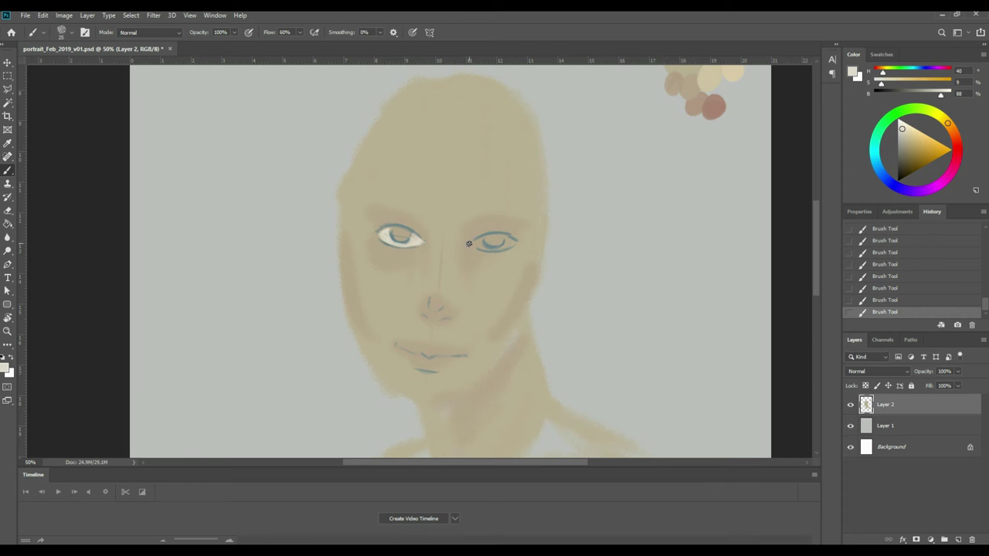
drag(471, 242, 482, 245)
alt+click(393, 228)
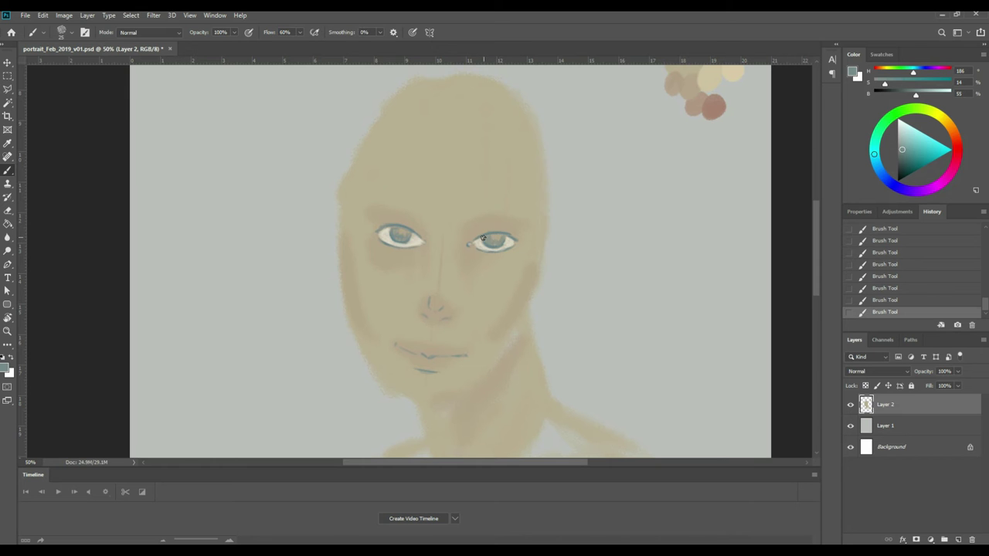
Set the foreground colour to dark teal 1f3133 and paint the pupils and lash lines, touching up both eyes with sampled light and dark tones.
click(5, 366)
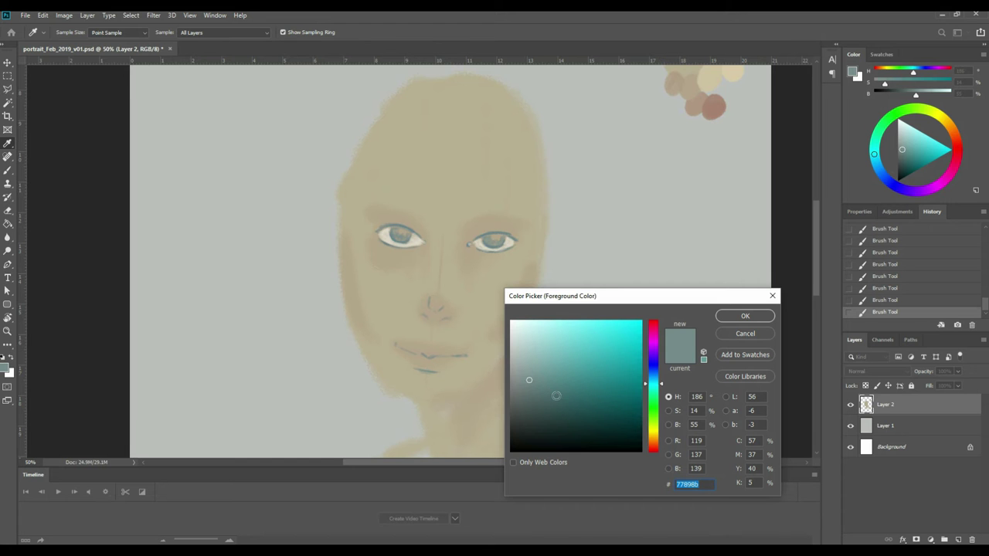
drag(550, 403, 557, 416)
click(564, 423)
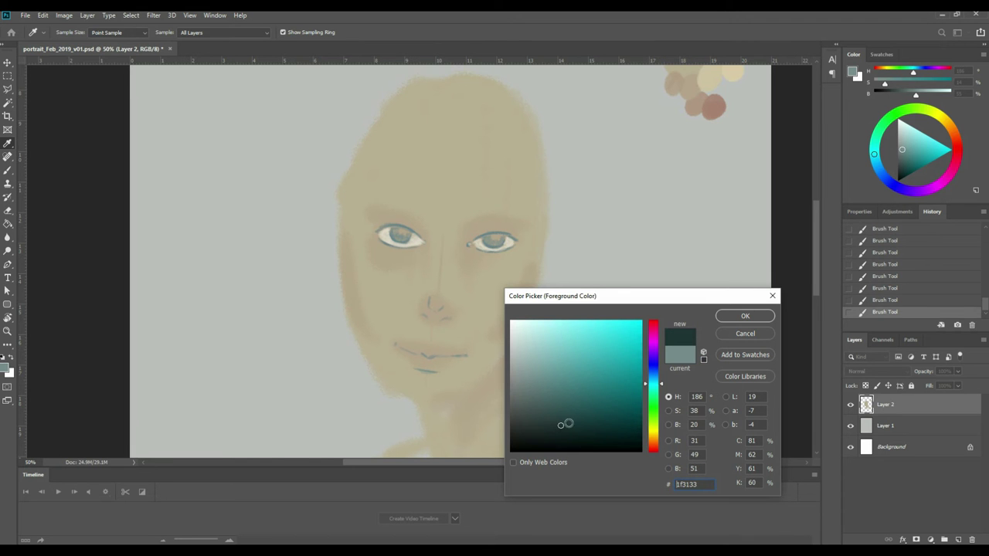
click(745, 316)
key(b)
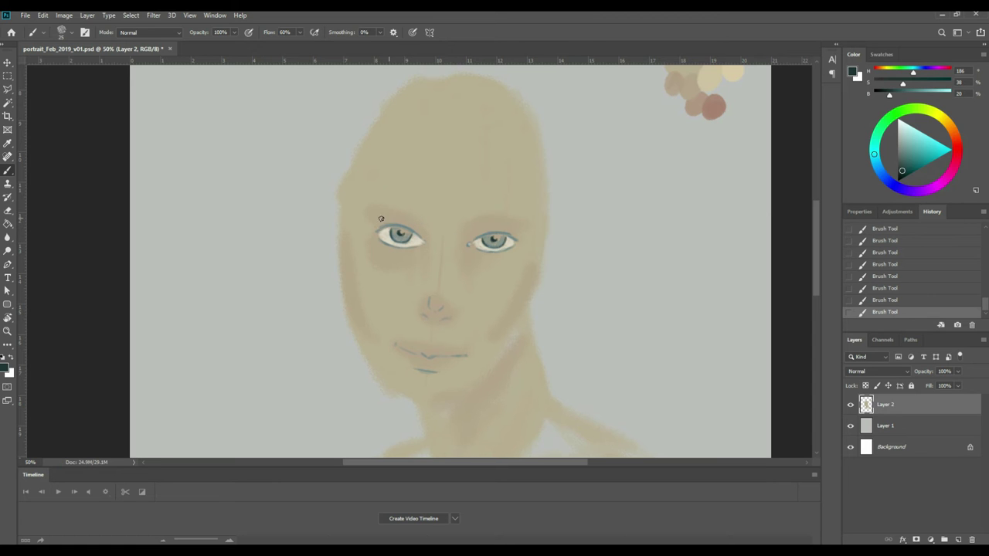
drag(378, 230, 395, 225)
alt+click(494, 237)
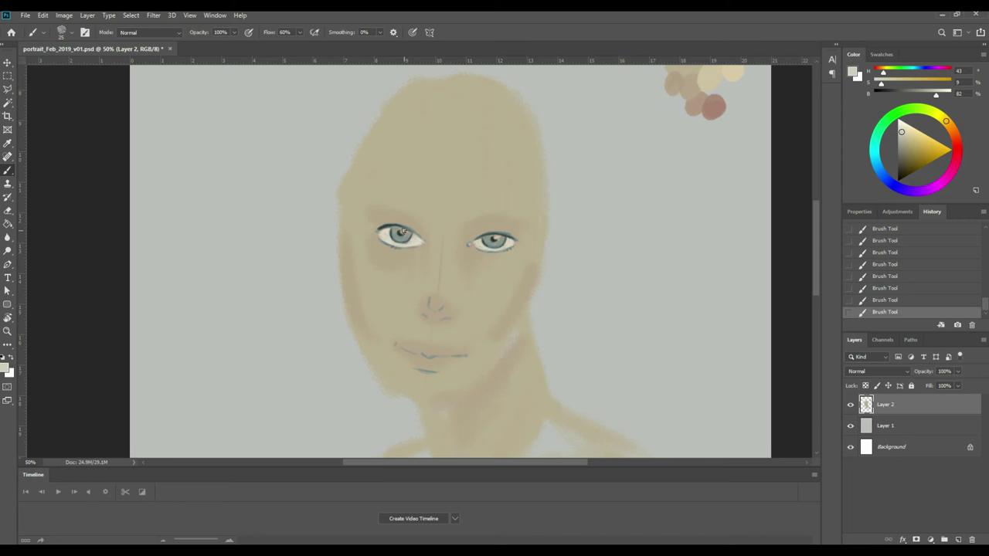
alt+click(400, 232)
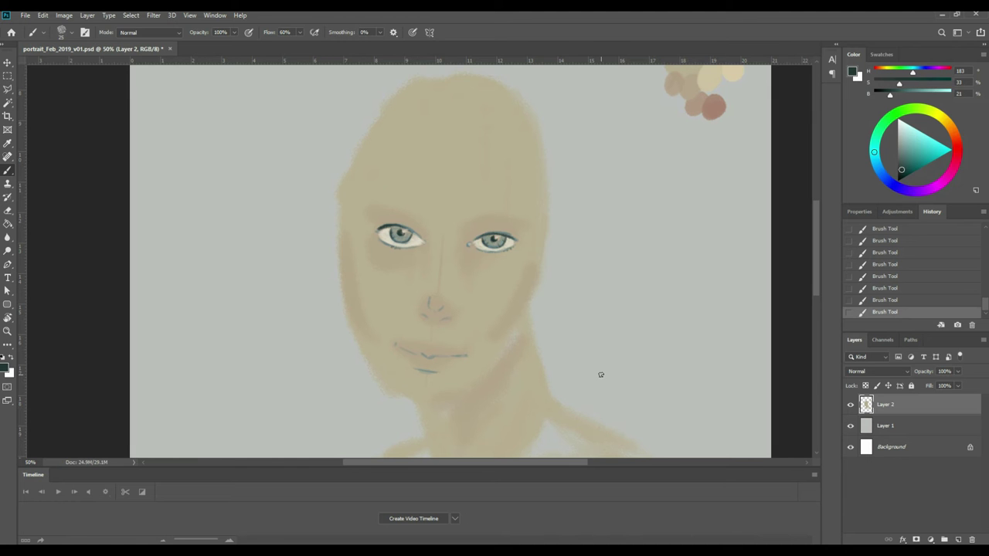
Extend the palette beside its blue swatch with dabs of dark teal and blended blue tones.
mouse_move(690, 173)
mouse_down()
mouse_move(673, 280)
mouse_move(672, 271)
mouse_up()
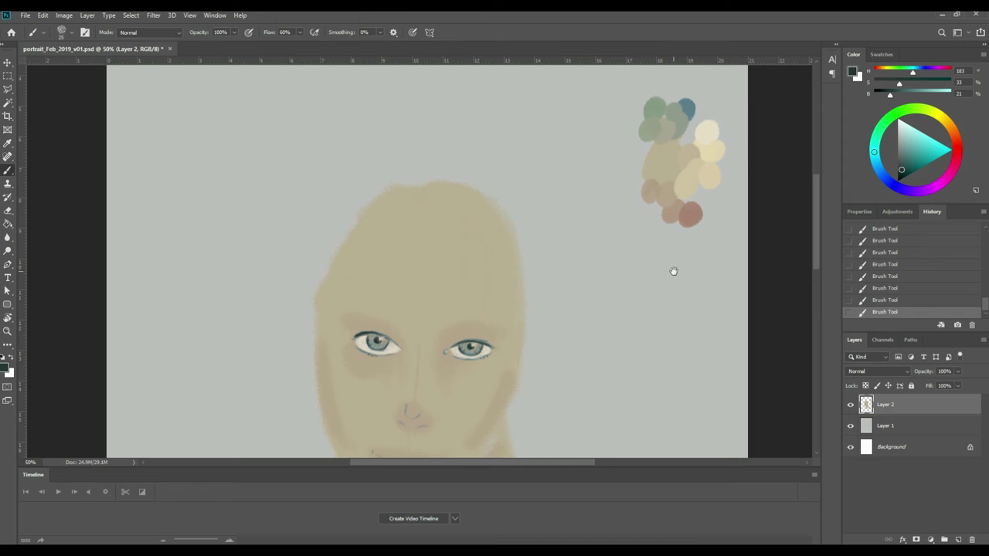
alt+click(694, 104)
click(694, 108)
alt+click(695, 104)
key(alt)
alt+click(694, 94)
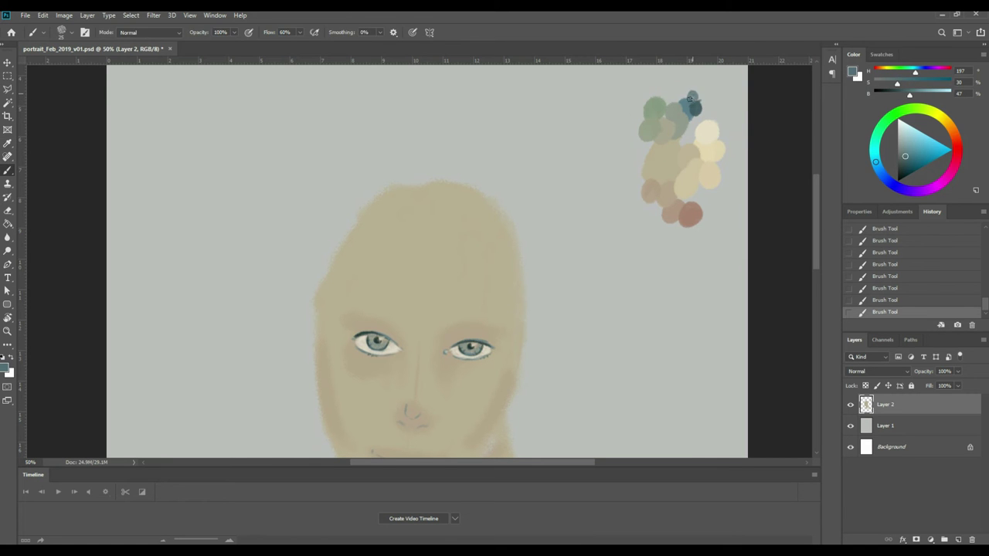
alt+click(690, 99)
click(680, 96)
alt+click(685, 95)
key(alt)
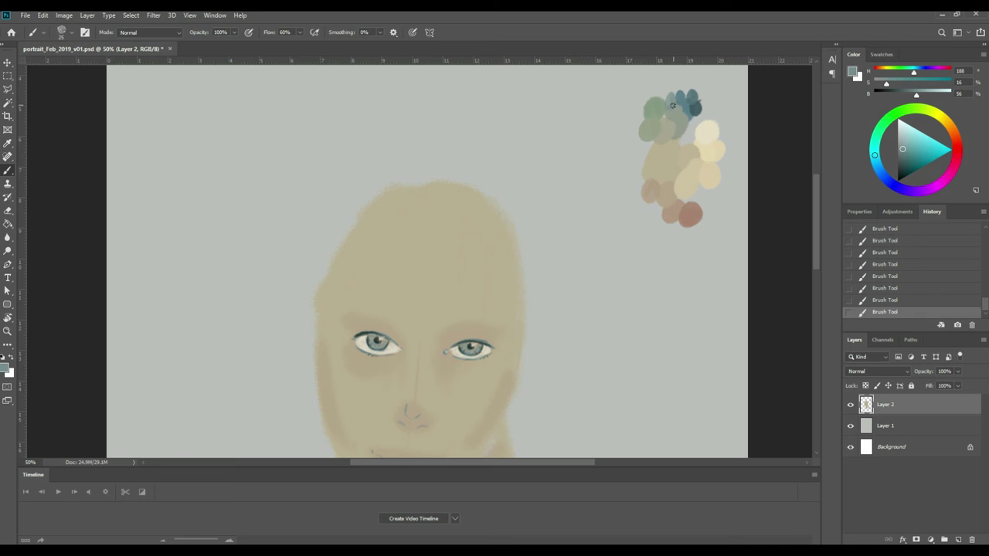
Sample the palette's grey-blue and, with brush size 30, paint cool shadows around the first eye and along the nose.
alt+click(674, 107)
alt+click(673, 107)
key(bracketright)
drag(398, 342, 412, 333)
mouse_move(343, 320)
mouse_down()
mouse_move(353, 331)
mouse_move(377, 328)
mouse_up()
drag(432, 305, 404, 273)
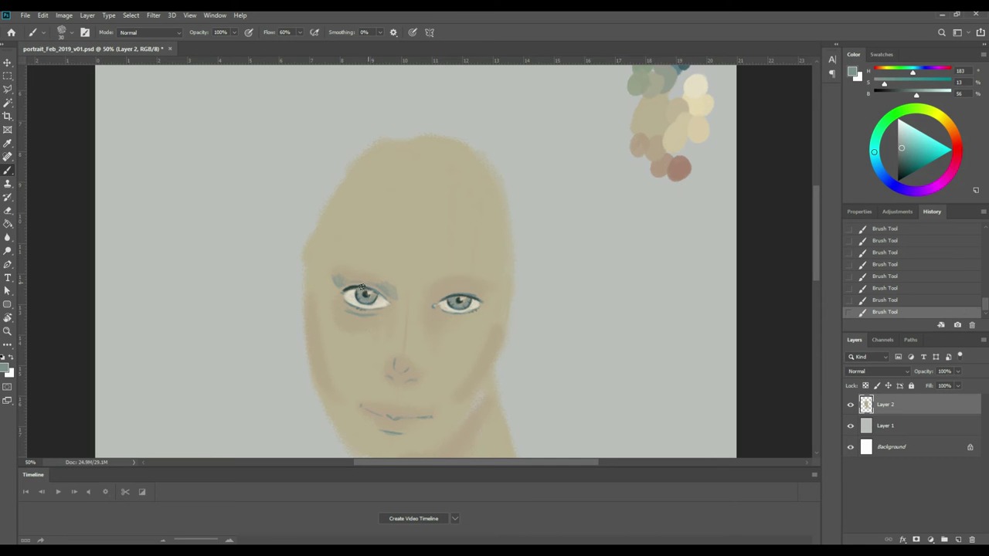
mouse_move(333, 301)
mouse_down()
mouse_move(329, 289)
mouse_move(329, 307)
mouse_move(337, 296)
mouse_up()
drag(396, 371, 412, 378)
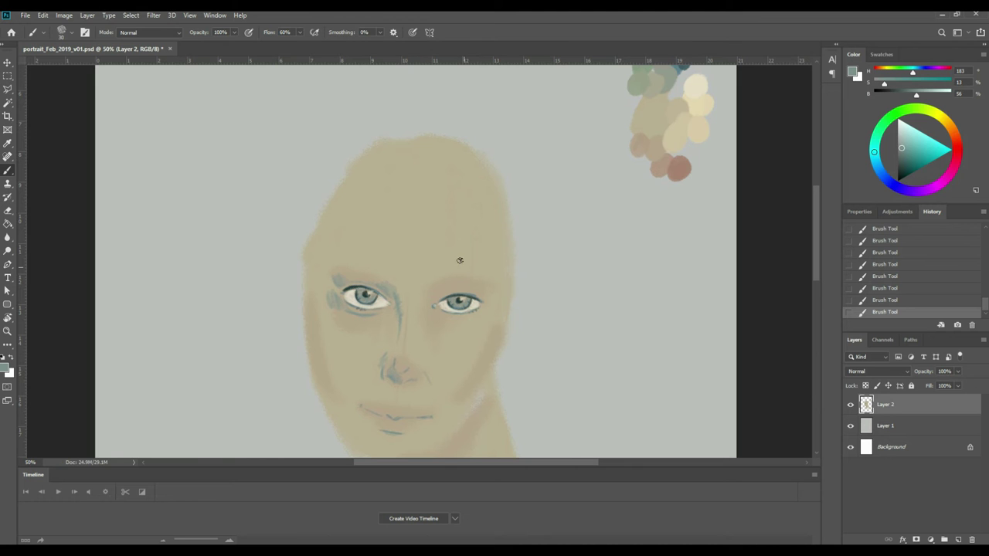
Paint grey-blue shadows around the second eye and on the cheeks, temples, jawline, and upper neck.
mouse_move(444, 283)
mouse_down()
mouse_move(434, 296)
mouse_move(448, 291)
mouse_up()
mouse_move(495, 345)
mouse_down()
mouse_move(474, 367)
mouse_move(485, 355)
mouse_up()
drag(506, 275, 512, 258)
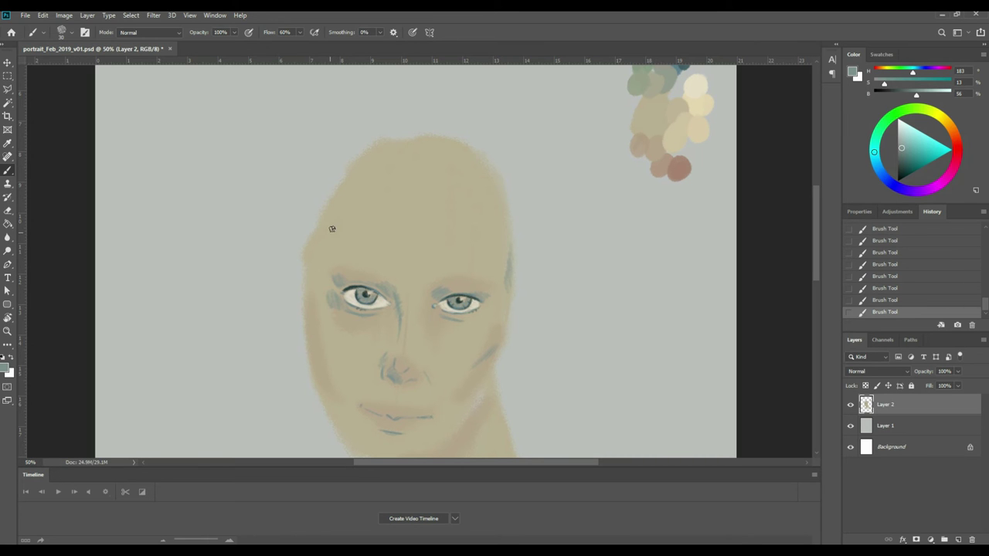
mouse_move(327, 247)
mouse_down()
mouse_move(330, 259)
mouse_move(351, 264)
mouse_up()
scroll(530, 221, down, 2)
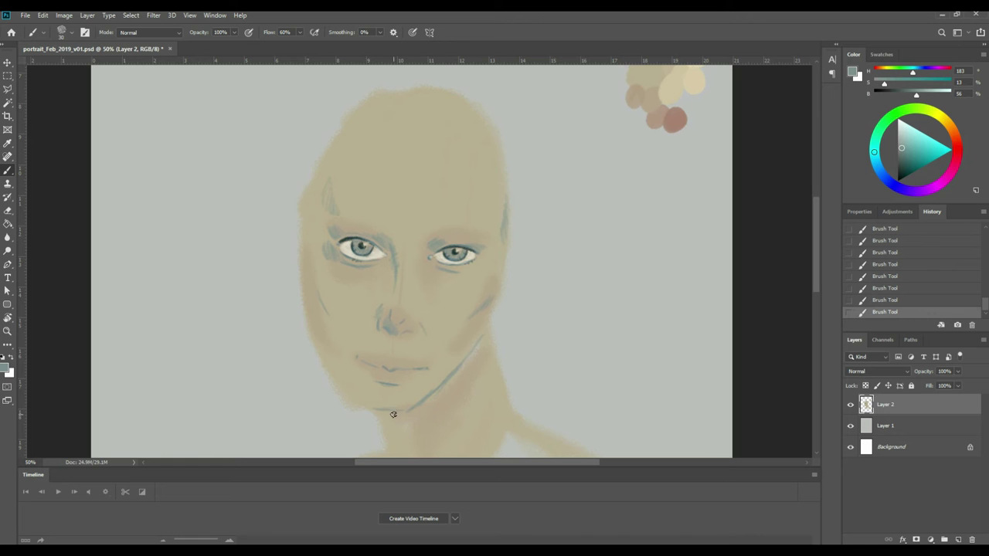
drag(404, 417, 436, 394)
Erase the rough paint along the first eye's side of the face to smooth the contour from temple to jaw.
key(e)
drag(303, 249, 316, 320)
drag(316, 321, 334, 393)
drag(335, 393, 336, 386)
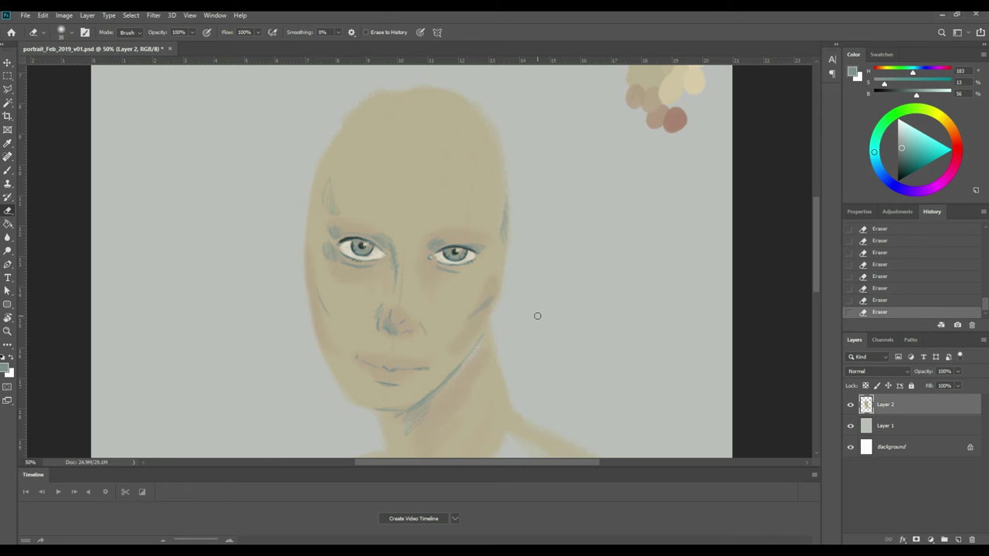
Sample the palette's reddish brown and paint the lips, with matching accents on the nose and the neck below the jaw.
scroll(658, 224, up, 5)
scroll(651, 276, right, 1)
key(b)
key(i)
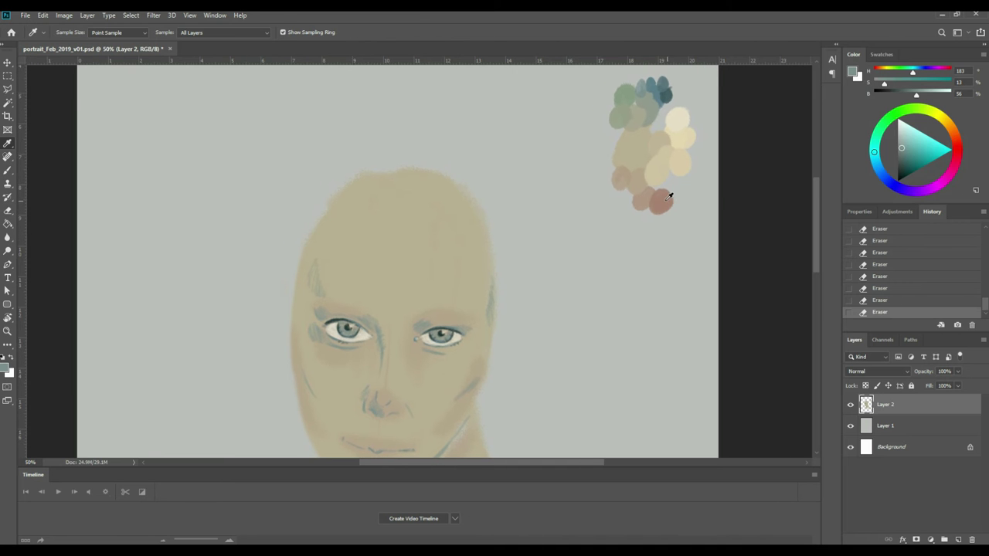
click(665, 200)
scroll(611, 232, down, 6)
scroll(610, 232, left, 2)
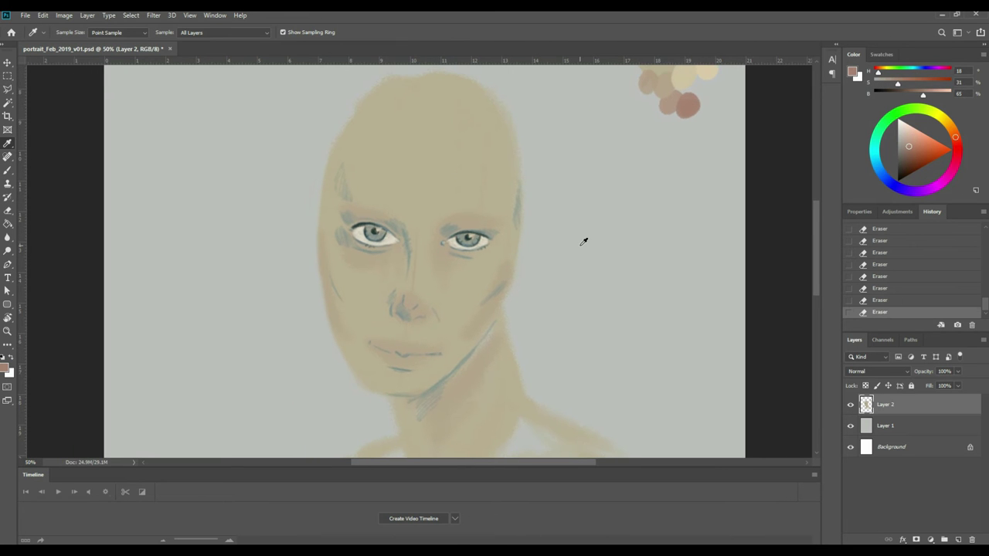
key(b)
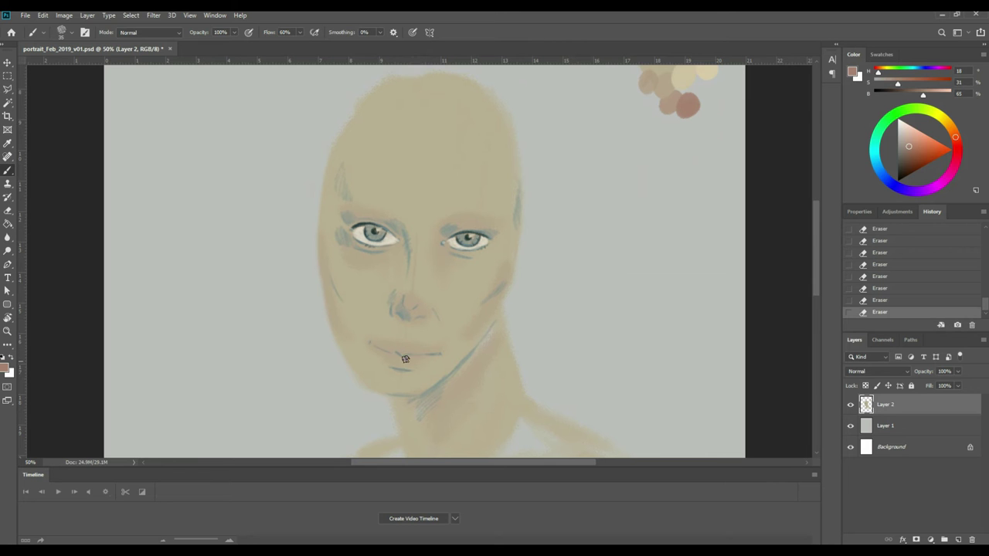
drag(389, 363, 399, 366)
drag(400, 365, 401, 363)
drag(403, 362, 410, 363)
drag(406, 362, 414, 362)
mouse_move(411, 360)
mouse_down()
mouse_move(429, 359)
mouse_move(394, 364)
mouse_up()
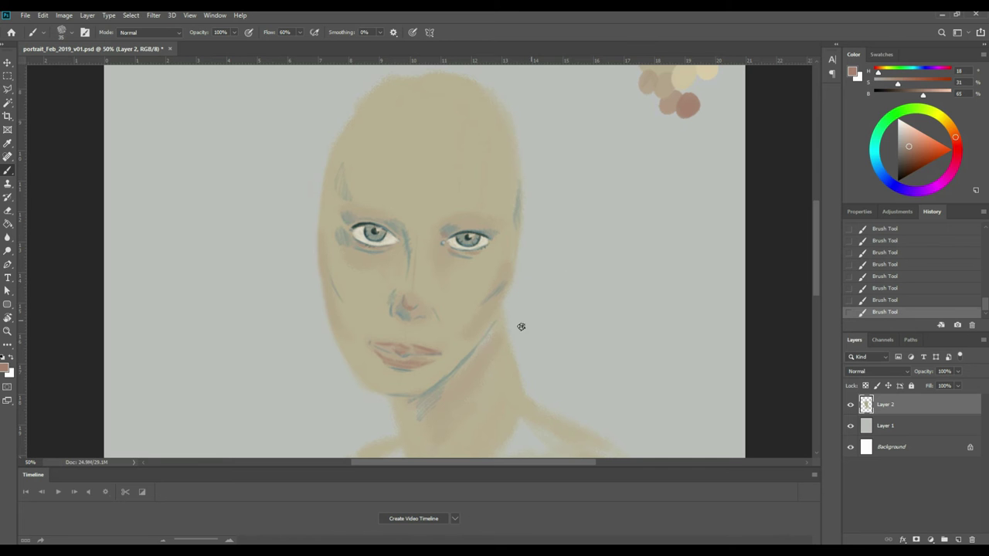
mouse_move(488, 340)
mouse_down()
mouse_move(478, 367)
mouse_move(495, 350)
mouse_move(489, 373)
mouse_move(494, 344)
mouse_up()
Sample skin tones from between the eyes and from the second eye's cheek edge, and blend the lower face near the jawline.
key(i)
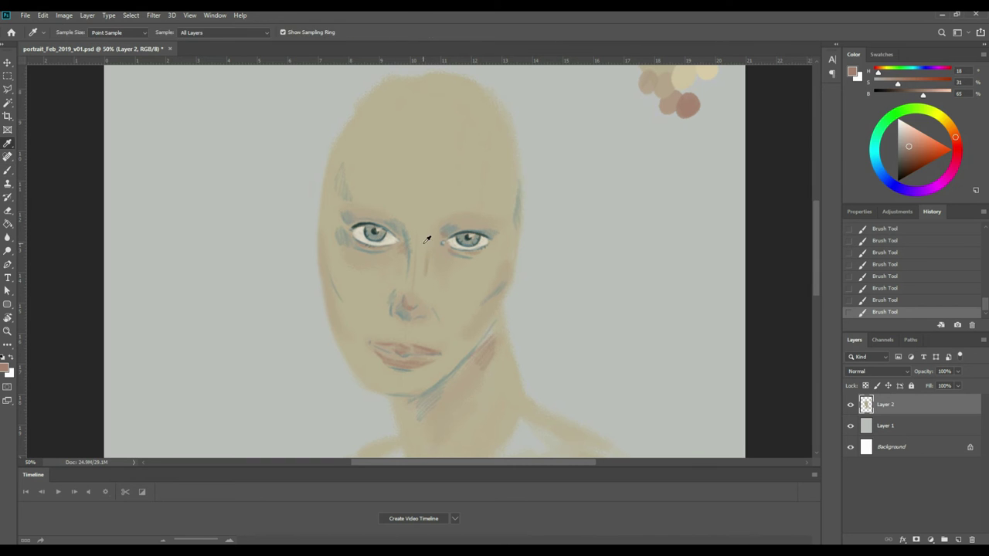
click(422, 239)
click(423, 238)
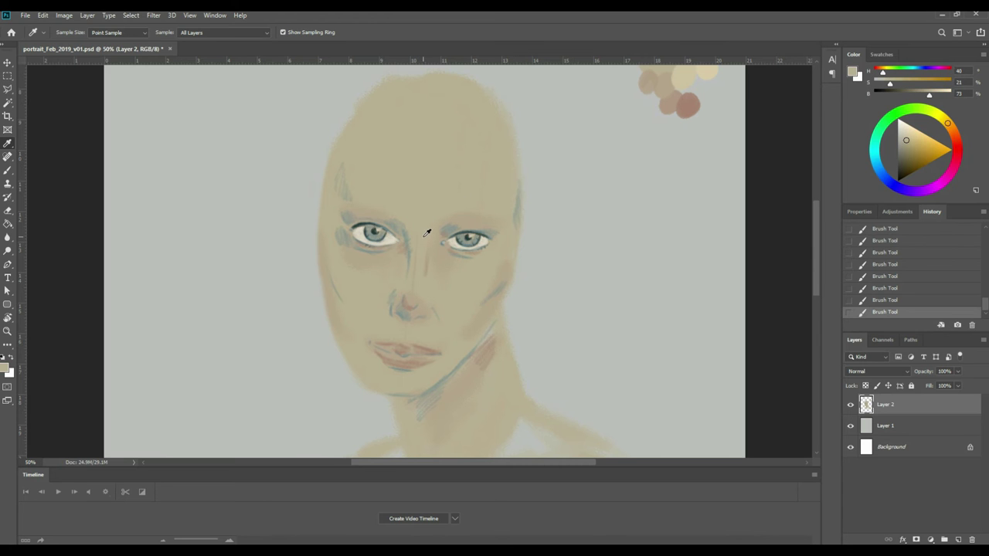
key(b)
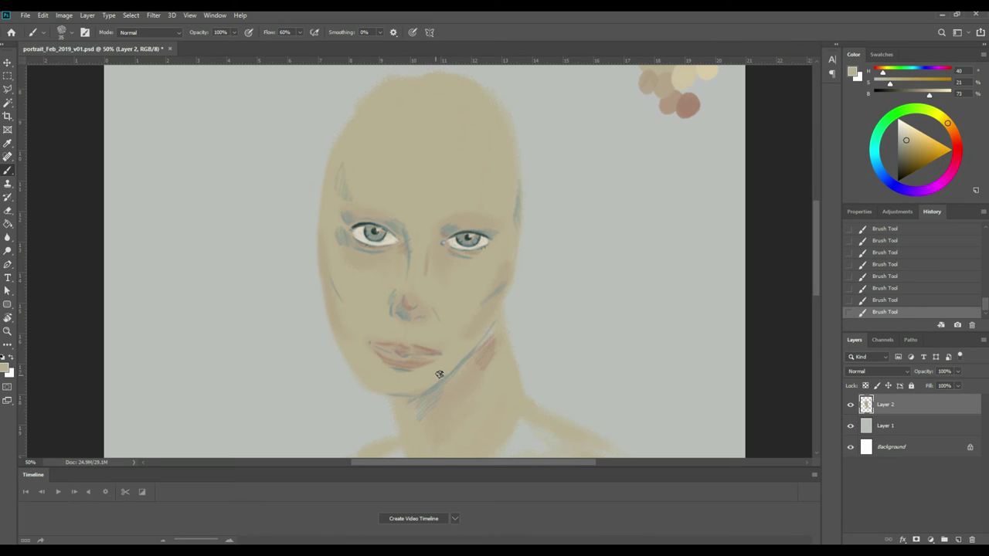
key(i)
click(509, 267)
key(b)
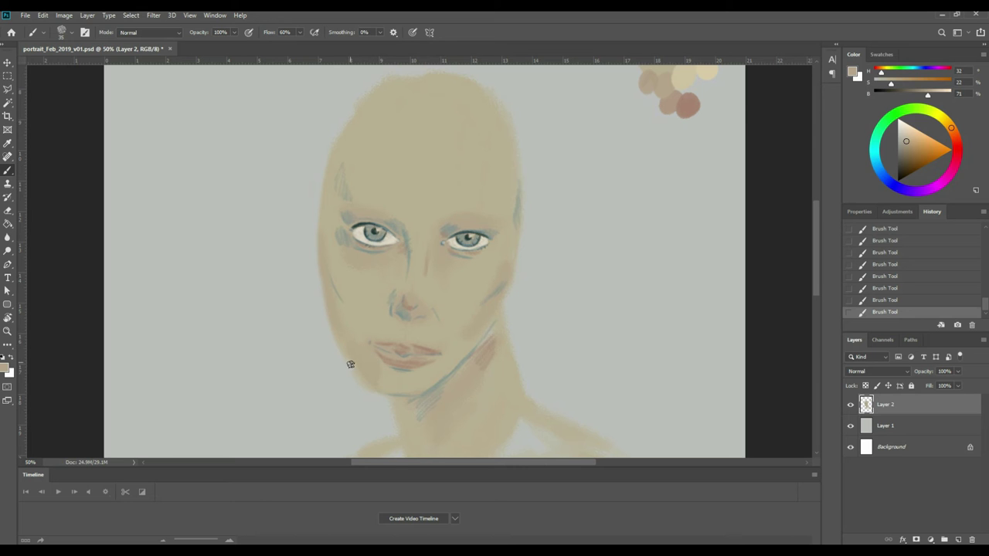
Erase along the first eye's side of the lower face to slim the contour from cheek to chin.
key(e)
drag(355, 371, 379, 401)
drag(379, 400, 380, 402)
mouse_move(321, 319)
mouse_down()
mouse_move(335, 351)
mouse_move(321, 295)
mouse_move(363, 370)
mouse_up()
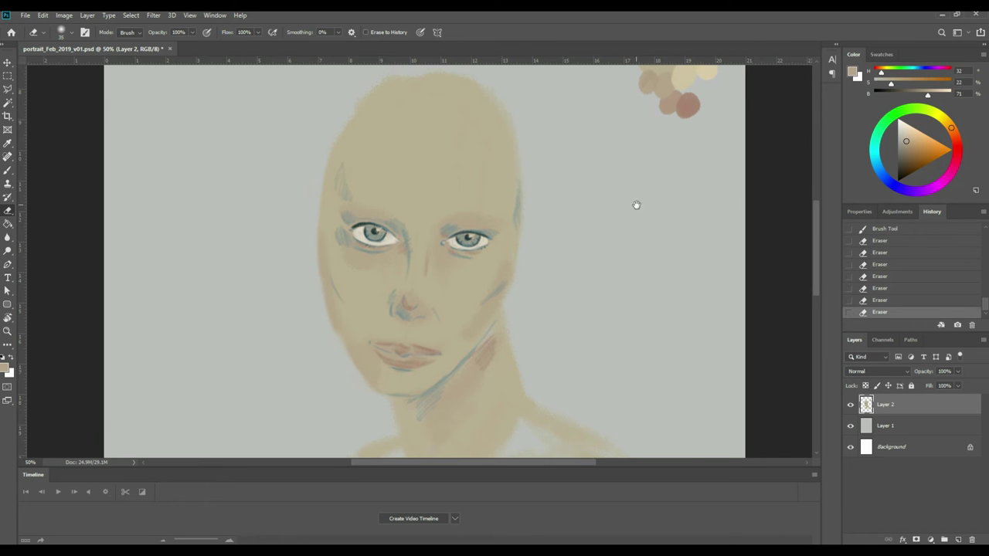
Sample the palette's light beige and paint highlights on the nose bridge, nose tip, lips, and chin.
drag(635, 202, 632, 245)
key(i)
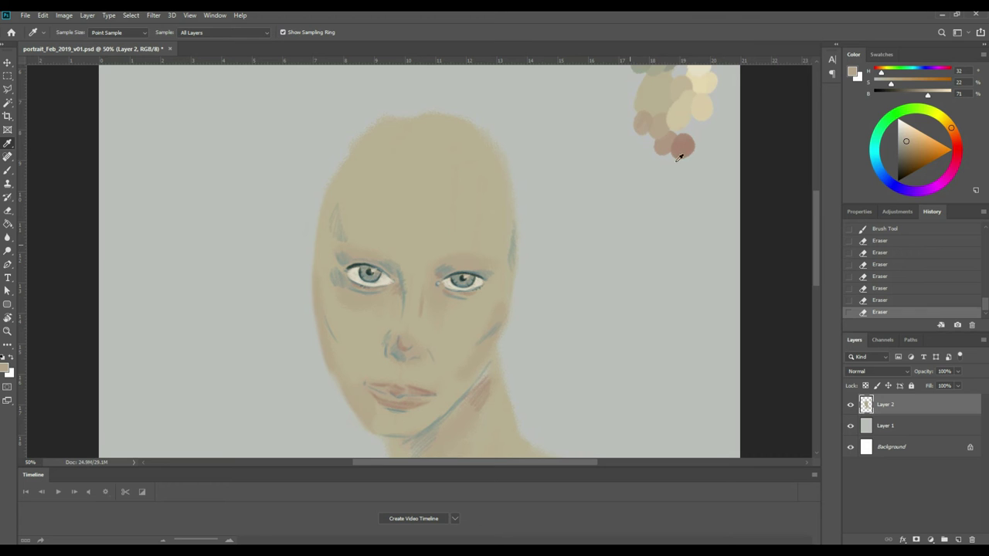
click(706, 103)
key(b)
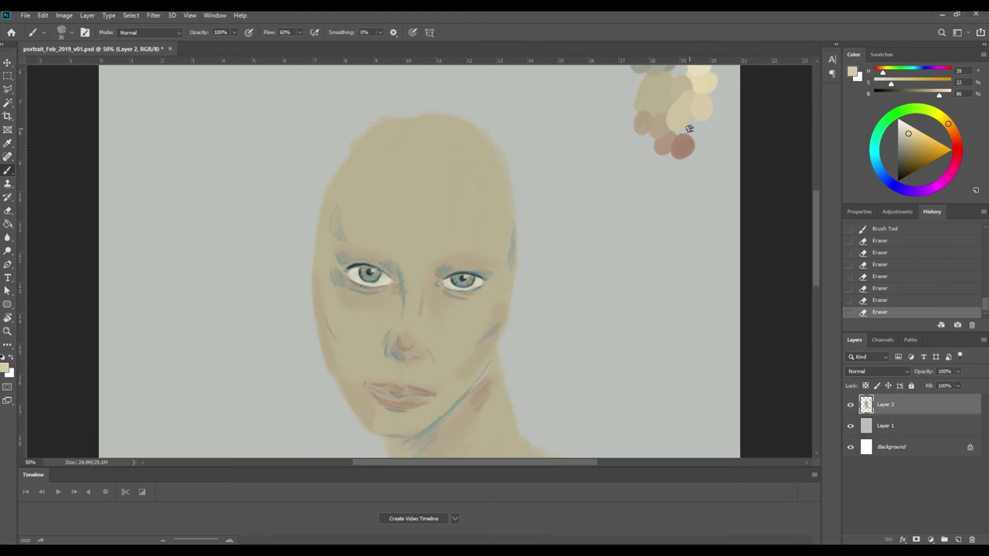
mouse_move(393, 411)
mouse_down()
mouse_move(386, 430)
mouse_move(380, 410)
mouse_move(403, 417)
mouse_move(381, 424)
mouse_move(395, 417)
mouse_up()
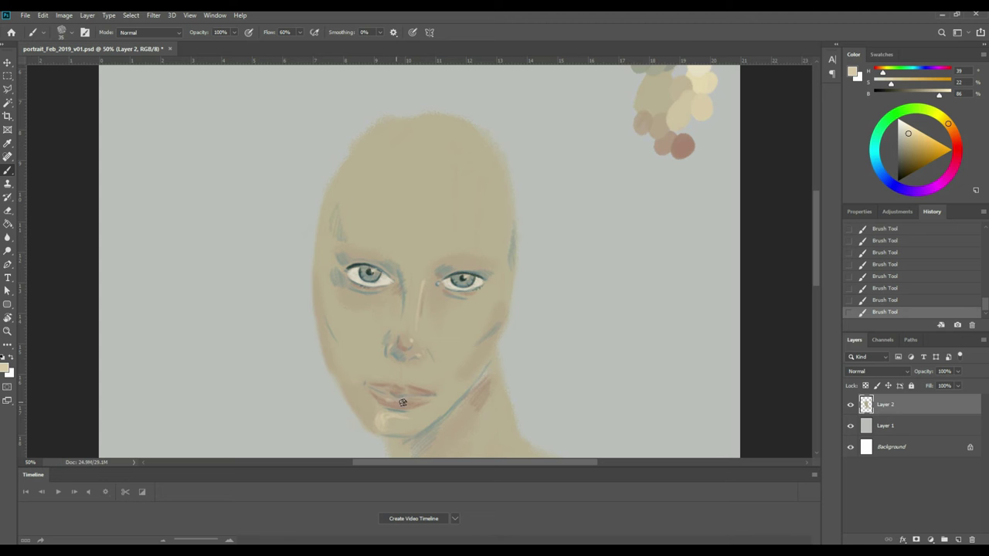
Shape the philtrum with light beige, base skin, and reddish-brown tones sampled around the upper lip.
alt+click(413, 360)
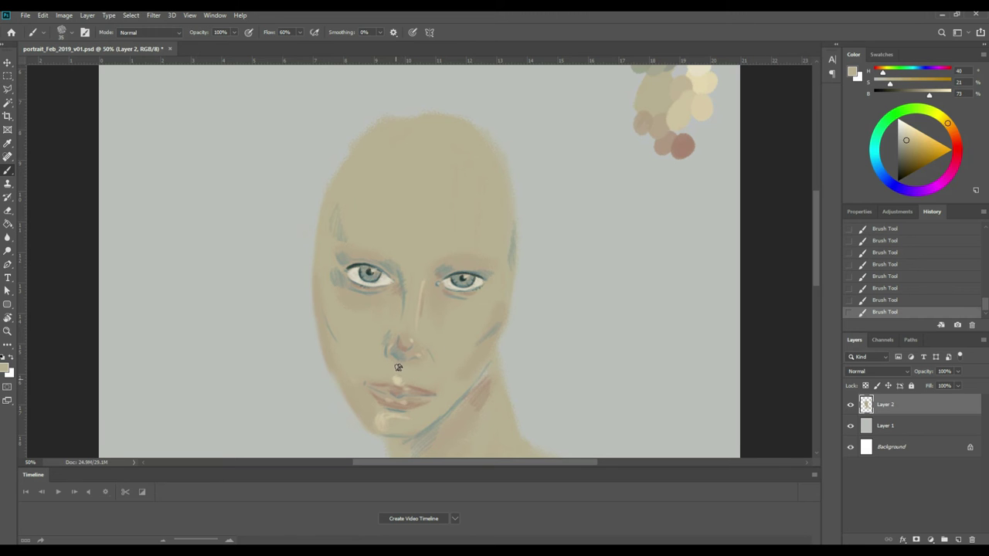
alt+click(398, 375)
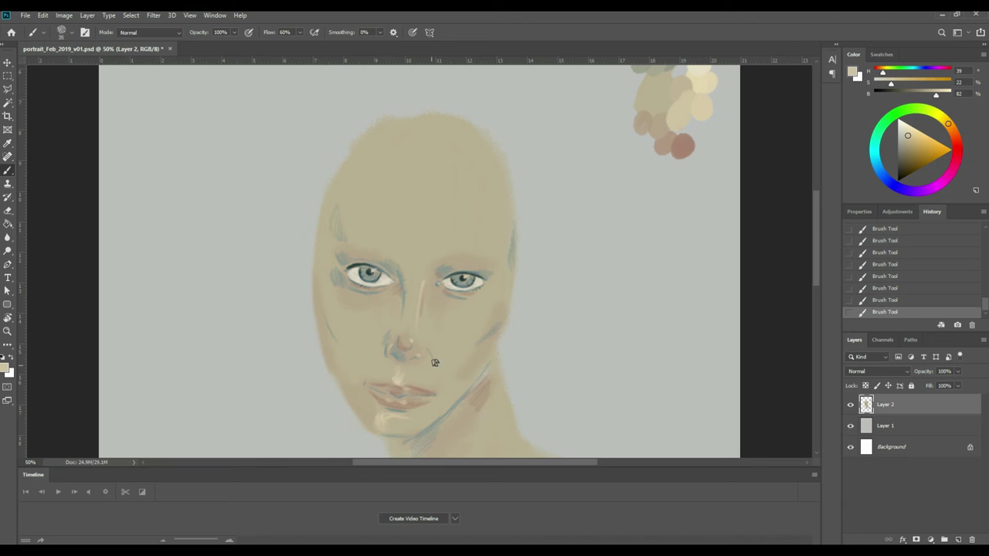
key(alt)
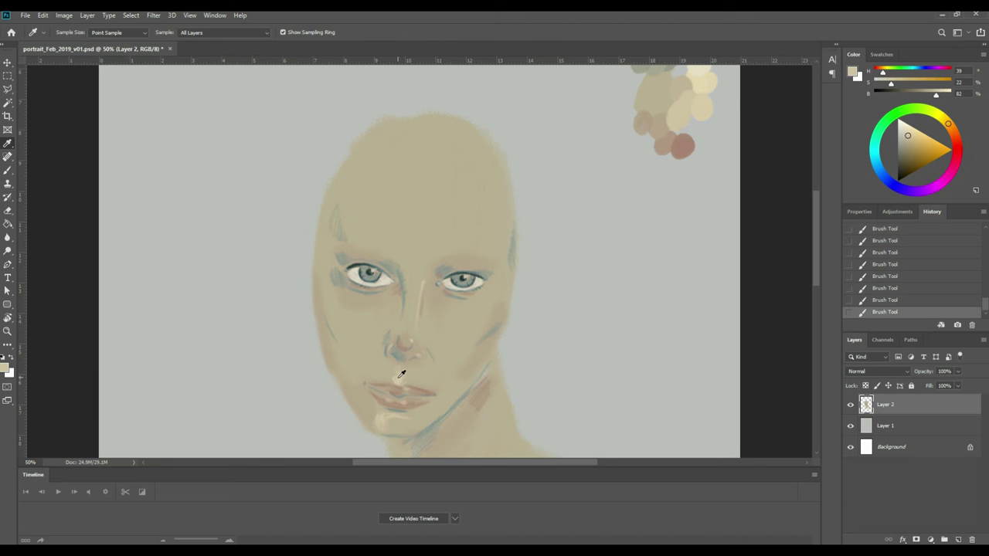
alt+click(392, 373)
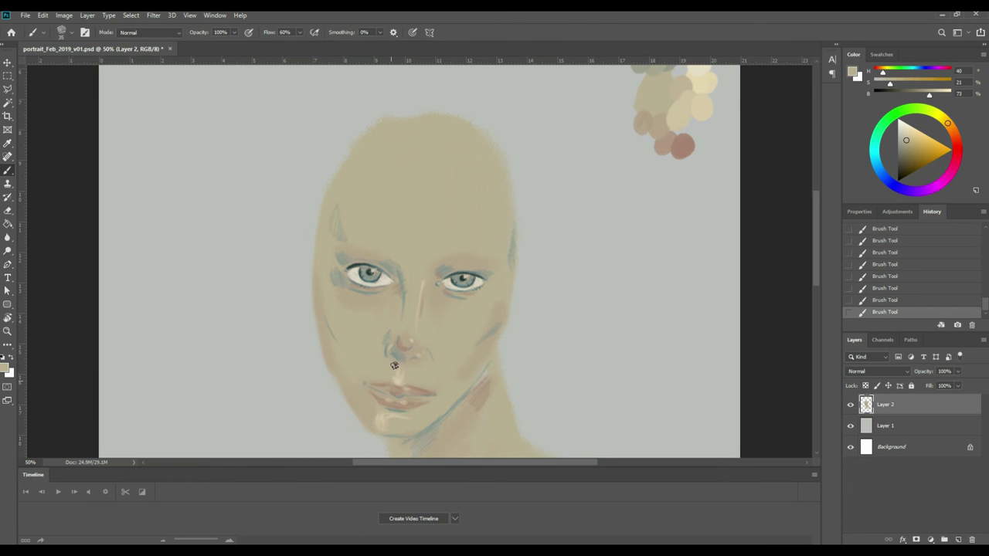
alt+click(392, 383)
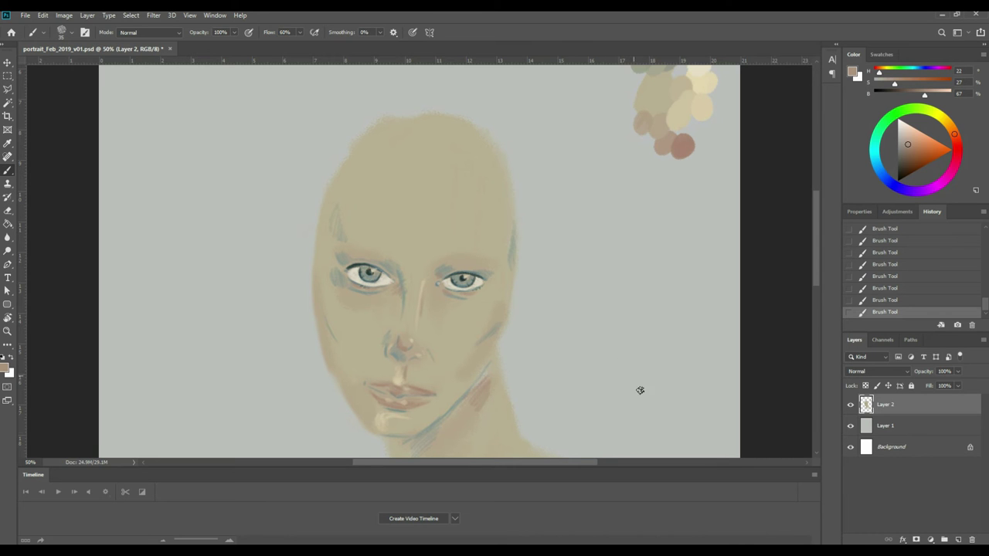
key(alt)
alt+click(425, 375)
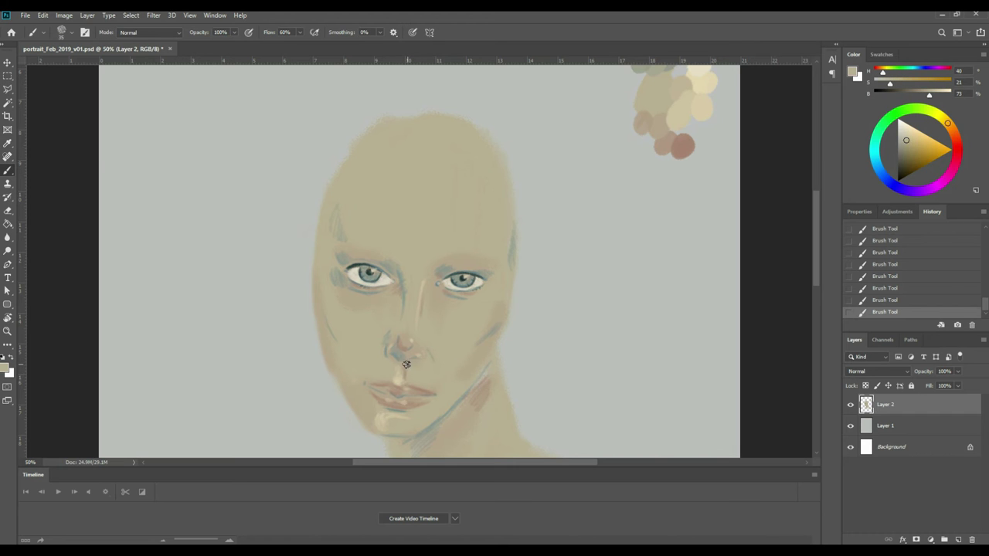
Sample tones around the nose and paint soft greyish shading beside the nose, on the cheeks, and on the forehead.
alt+click(399, 340)
key(alt)
alt+click(375, 350)
key(alt)
alt+click(390, 334)
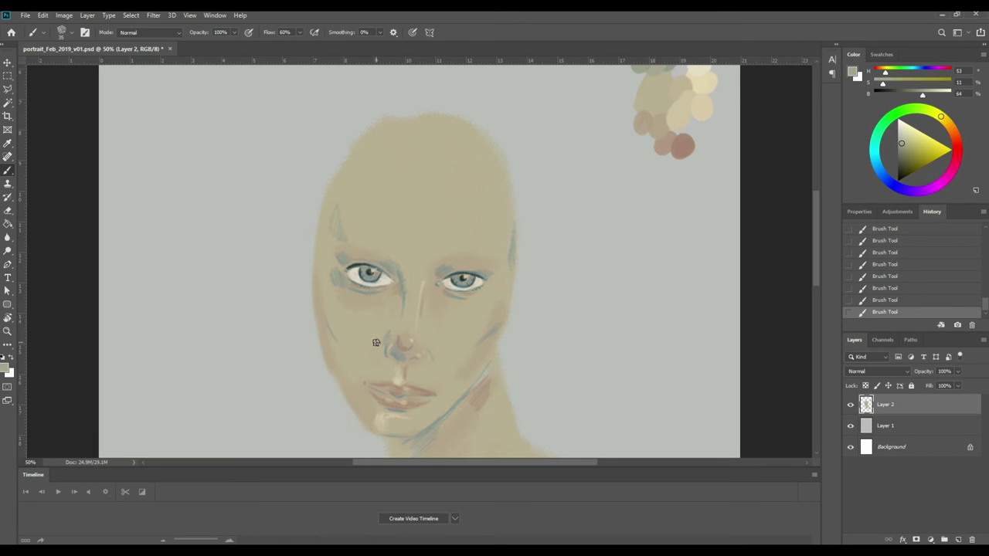
alt+click(376, 353)
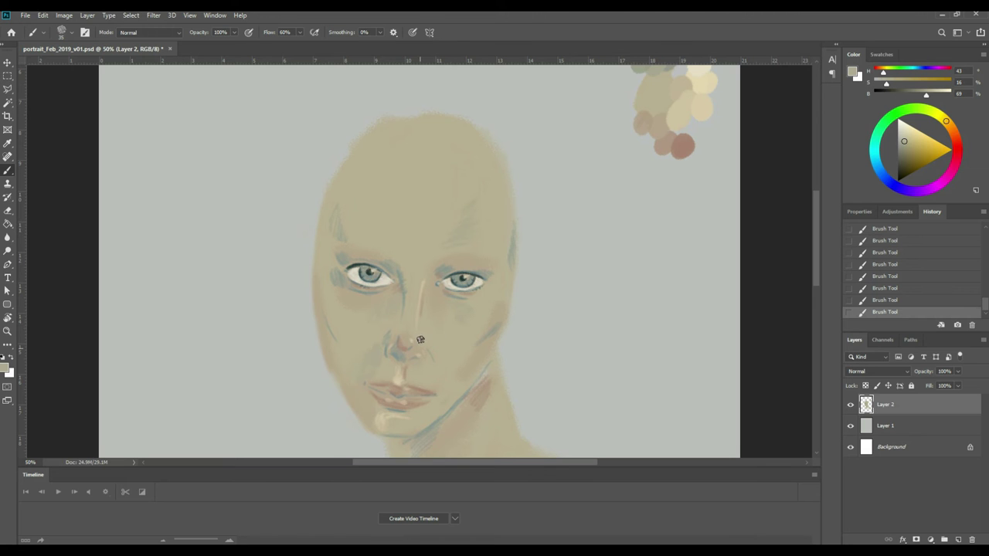
Sample light skin tones from the philtrum and forehead and paint a lighter plane on the forehead above the second eye.
alt+click(402, 375)
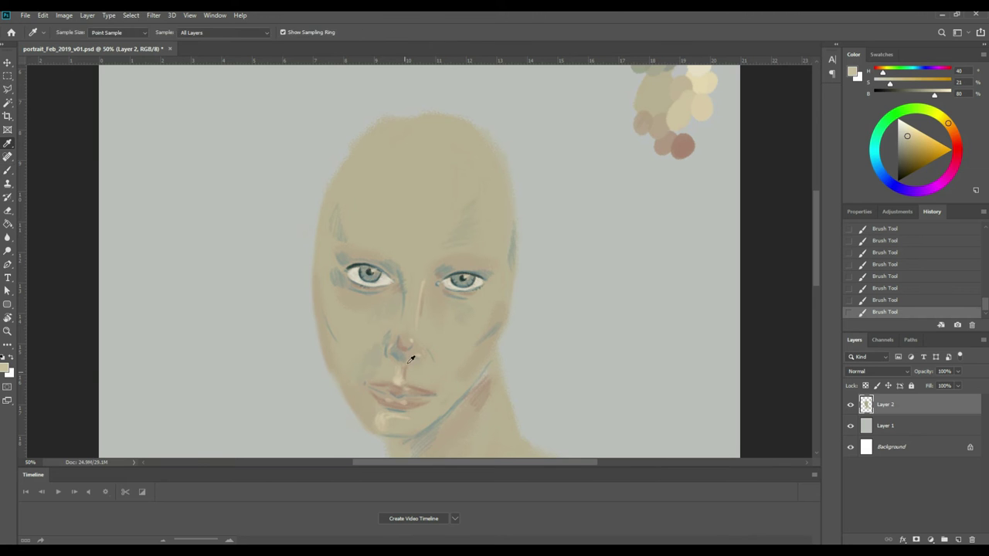
alt+click(481, 220)
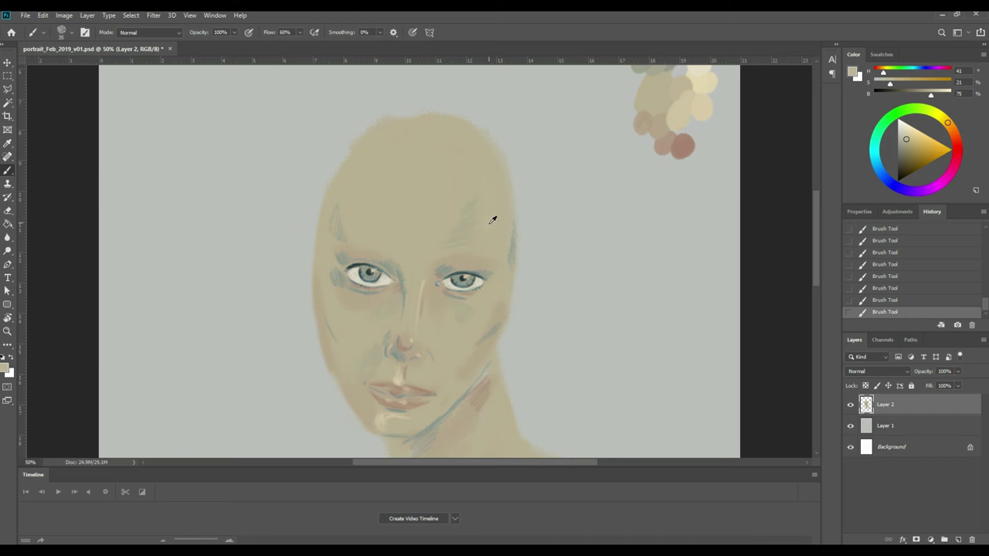
key(alt)
alt+click(492, 216)
alt+click(475, 205)
key(alt)
alt+click(503, 206)
key(alt)
Sample the light beige above the upper lip and add a brighter highlight to the forehead on the second eye's side.
alt+click(452, 286)
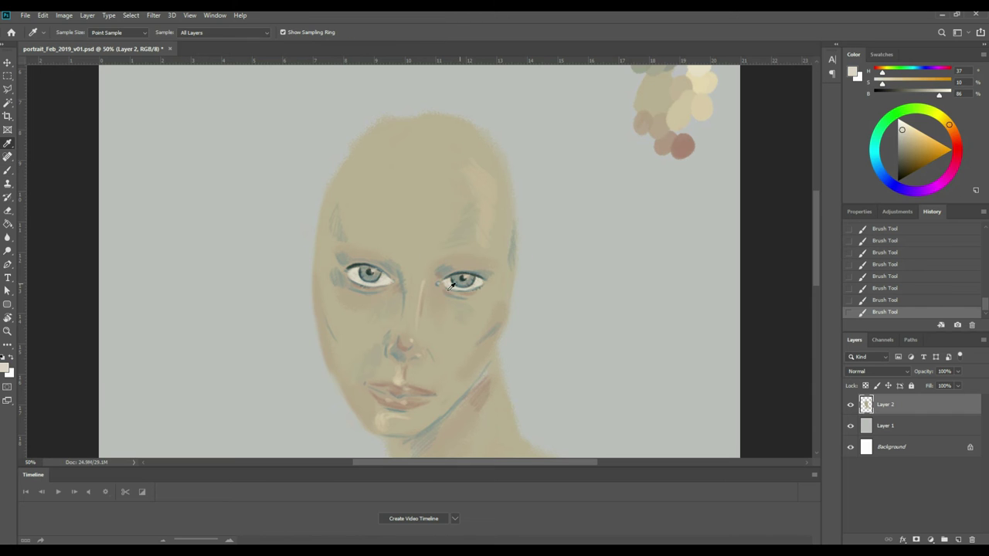
alt+click(401, 374)
drag(477, 168, 491, 200)
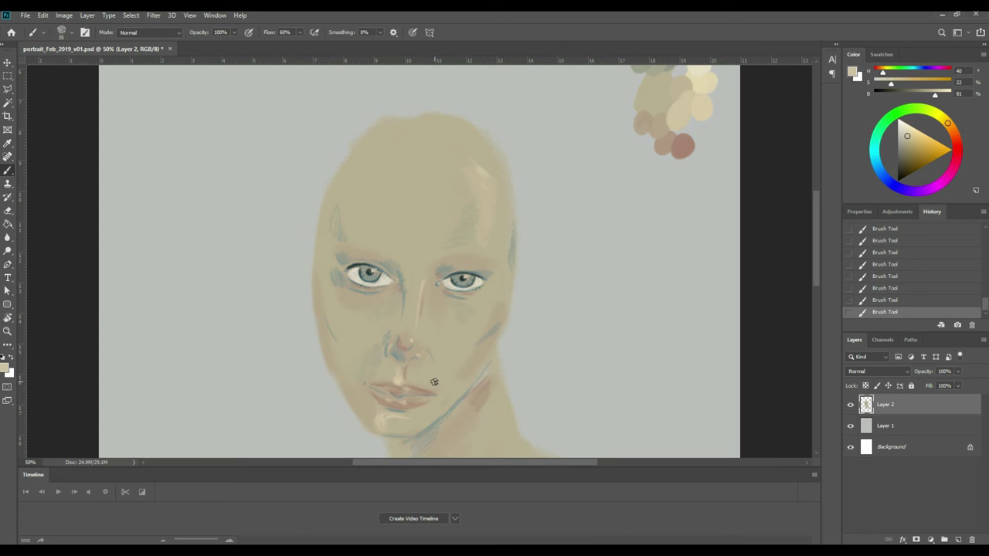
Outline the lips with the Lasso tool, nudge them slightly upward, and clear the selection.
key(l)
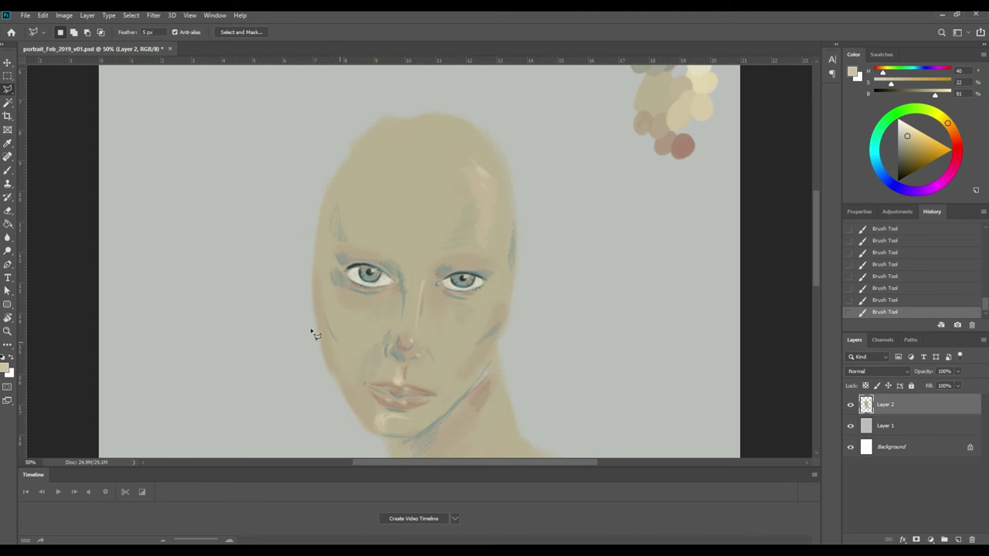
click(12, 91)
right_click(12, 91)
click(43, 90)
mouse_move(438, 394)
mouse_down()
mouse_move(364, 378)
mouse_move(360, 390)
mouse_move(392, 414)
mouse_move(440, 384)
mouse_up()
click(8, 62)
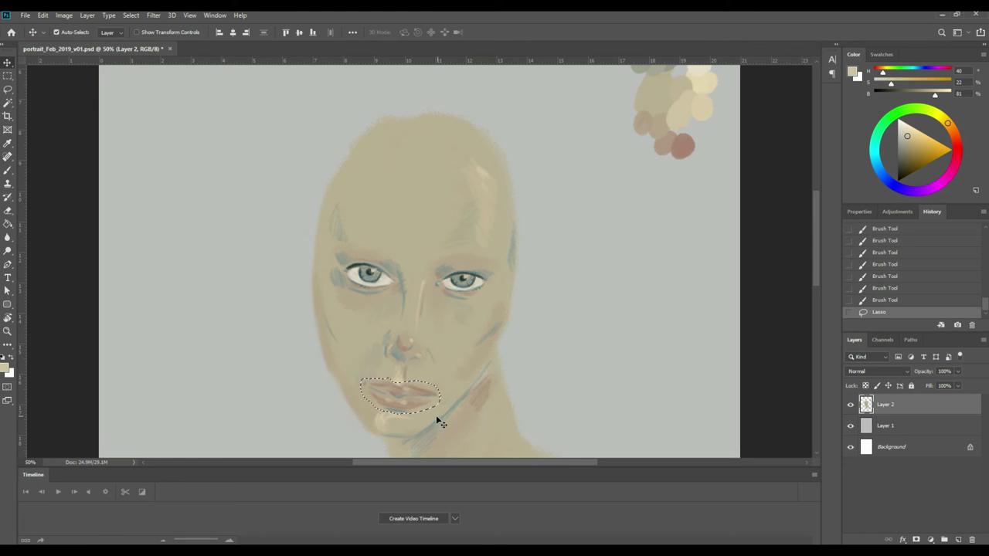
key(Up)
key(Up)
key(Up)
key(Up)
key(Up)
key(Up)
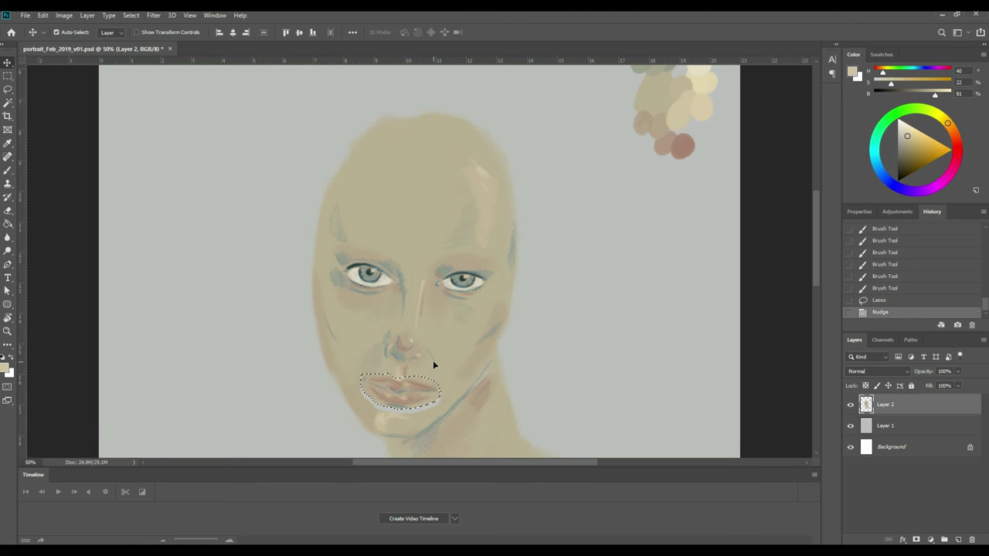
key(ctrl+d)
Sample a skin tone beside the lips and paint over the empty gap beneath the moved lips.
key(i)
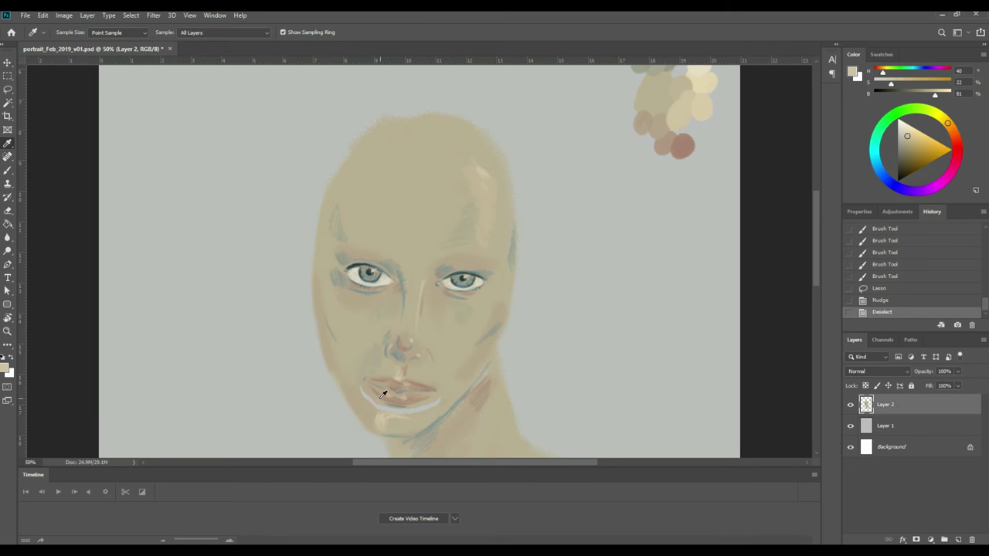
click(369, 400)
key(v)
mouse_move(370, 400)
mouse_down()
mouse_move(365, 376)
mouse_move(359, 384)
mouse_move(379, 405)
mouse_move(362, 391)
mouse_move(394, 408)
mouse_move(374, 407)
mouse_move(418, 408)
mouse_up()
key(ctrl+z)
key(b)
click(367, 392)
click(390, 408)
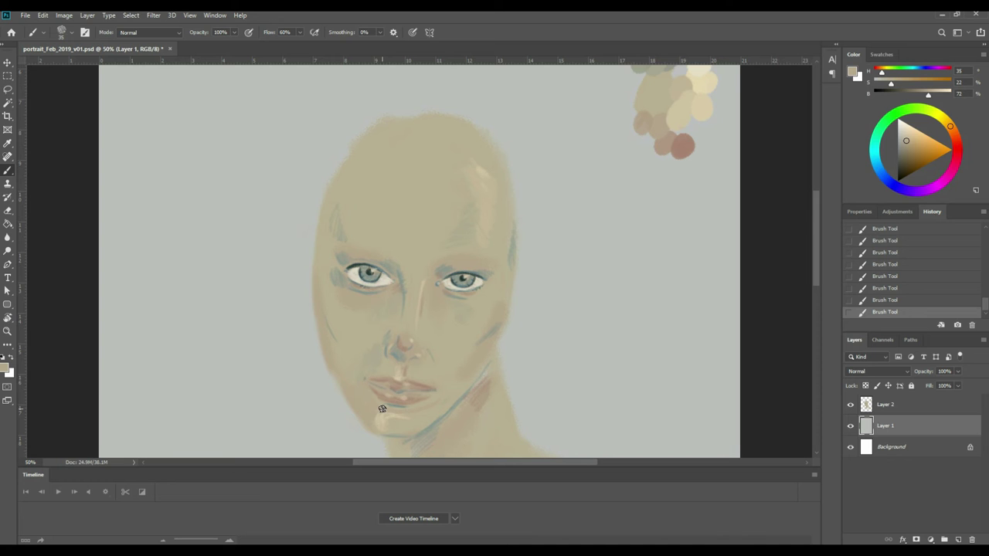
Try to smooth the chin and jaw contour on the first eye's side with the Eraser, and revert those strokes.
key(e)
drag(382, 438, 354, 415)
mouse_move(363, 431)
mouse_down()
mouse_move(352, 418)
mouse_move(370, 428)
mouse_up()
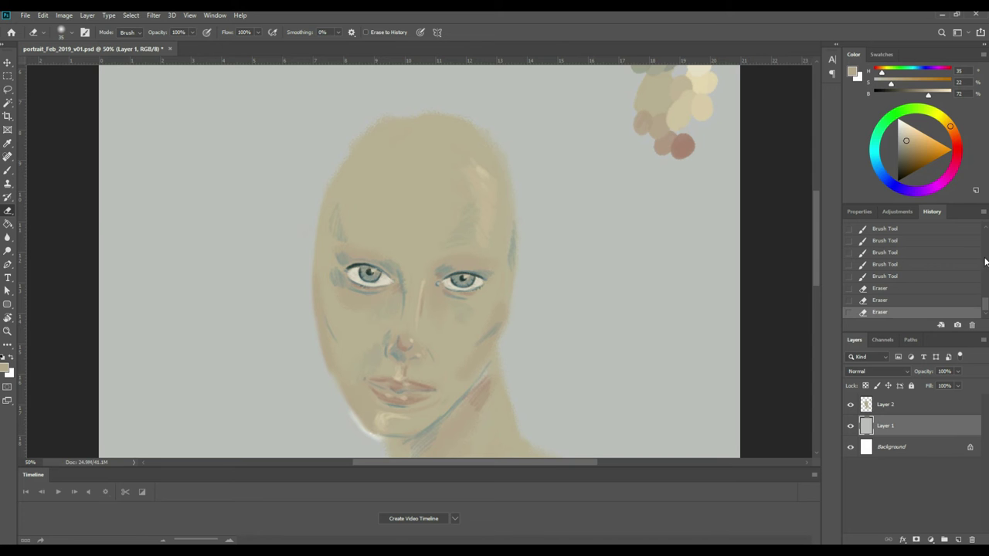
scroll(984, 239, up, 2)
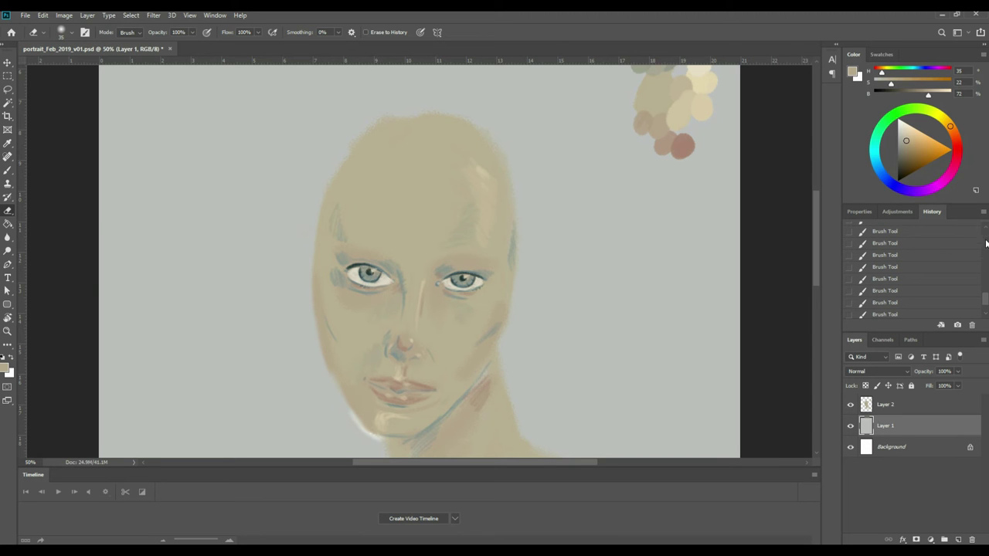
scroll(985, 240, down, 1)
scroll(987, 299, down, 2)
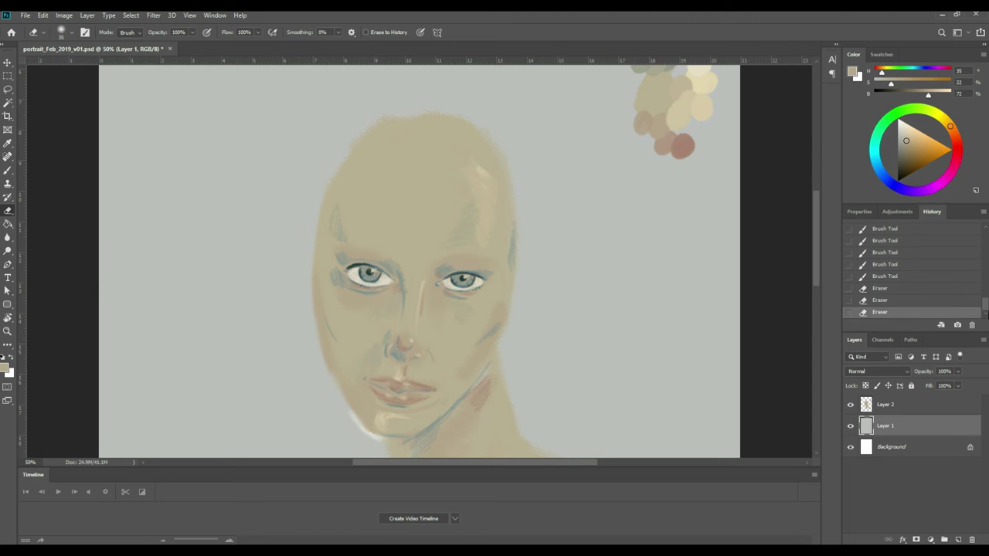
click(901, 277)
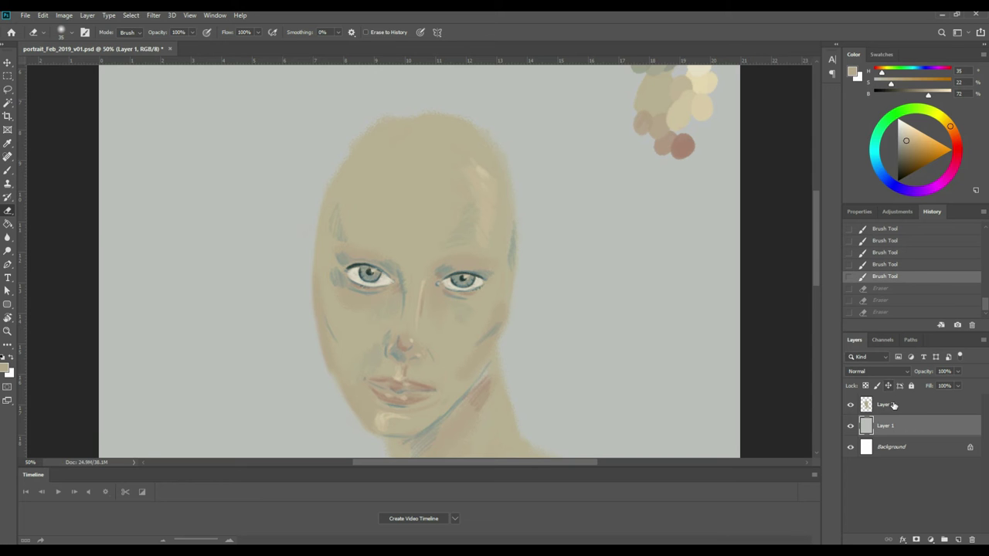
Hide Layer 2 to inspect the paint on Layer 1, and step the history back by three brush strokes.
click(910, 407)
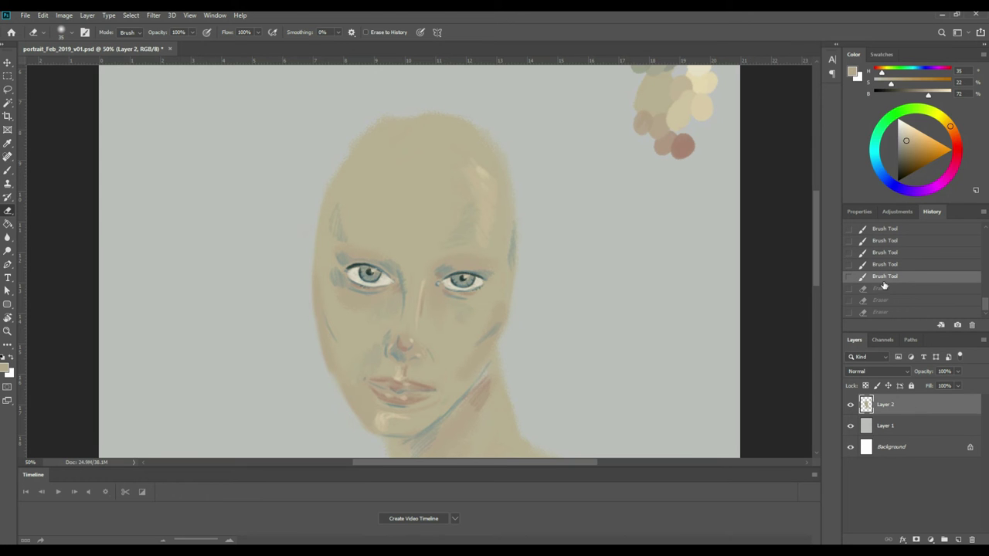
click(851, 405)
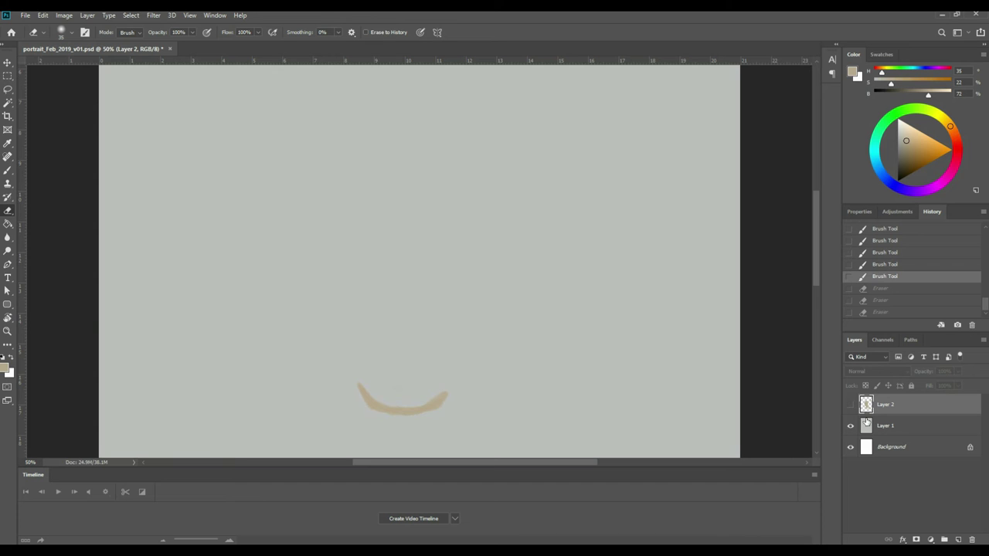
click(850, 426)
click(851, 426)
click(896, 265)
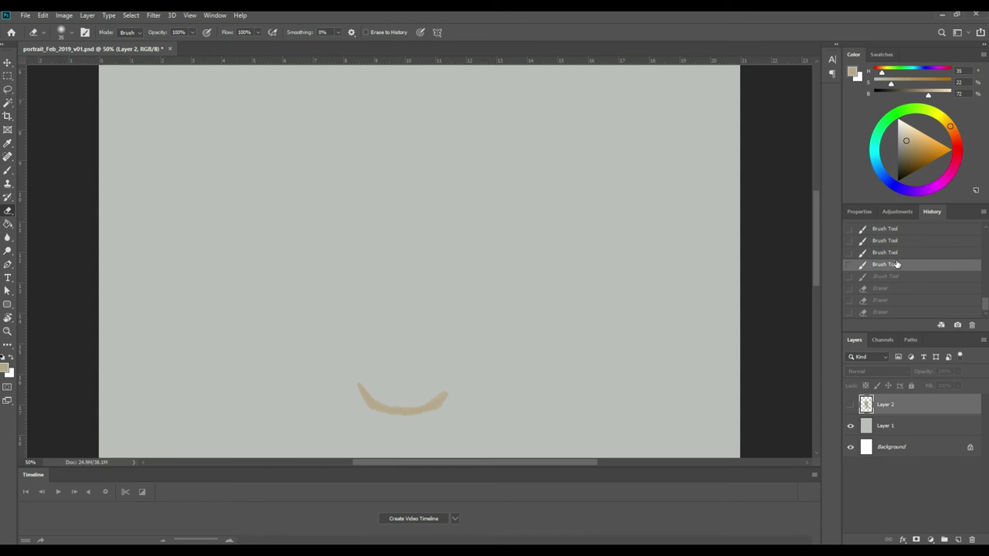
click(897, 242)
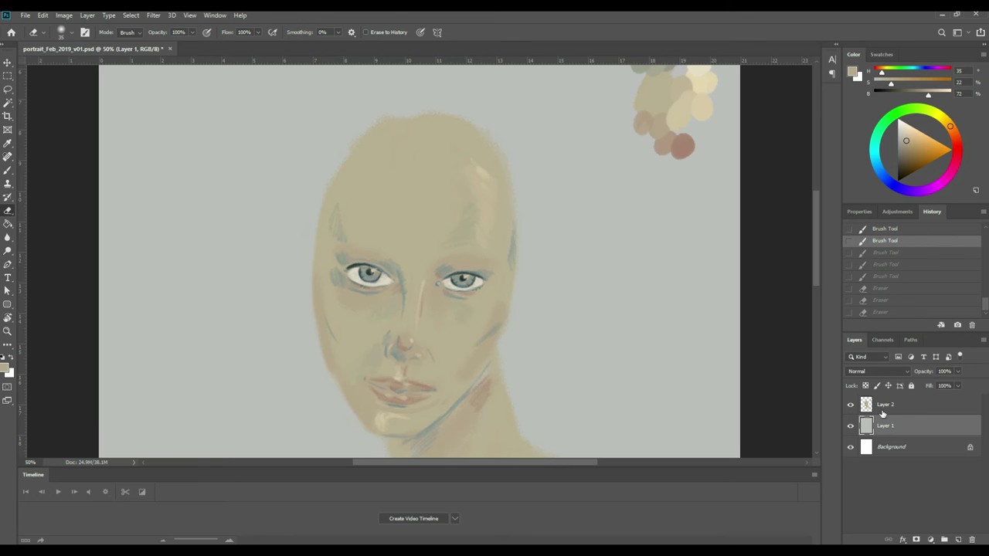
Sample the background grey, paint over the stray tan stroke on Layer 1, and show Layer 2 again.
click(897, 408)
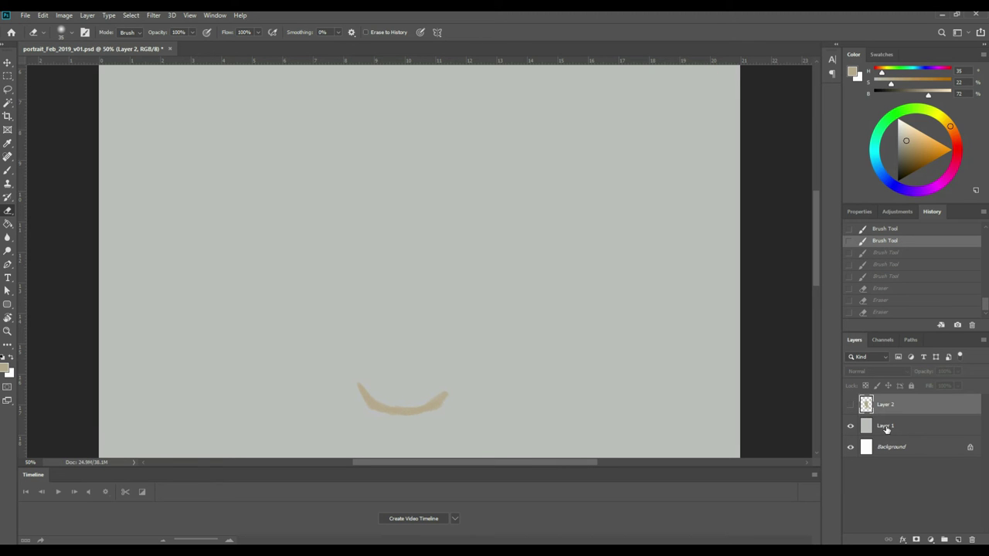
click(885, 429)
key(i)
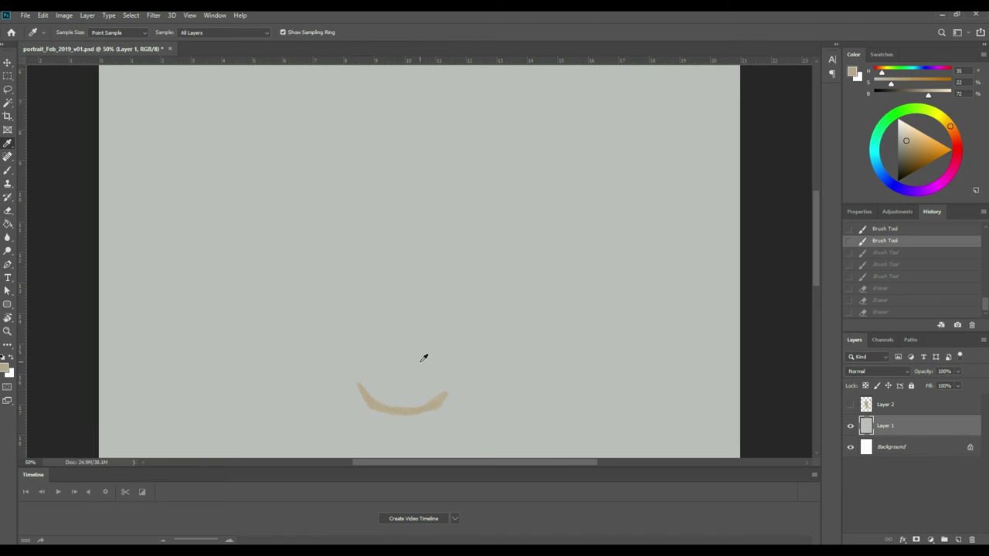
click(426, 370)
key(b)
mouse_move(393, 392)
mouse_down()
mouse_move(375, 404)
mouse_move(357, 400)
mouse_move(420, 410)
mouse_move(343, 382)
mouse_move(442, 408)
mouse_move(415, 397)
mouse_move(424, 388)
mouse_up()
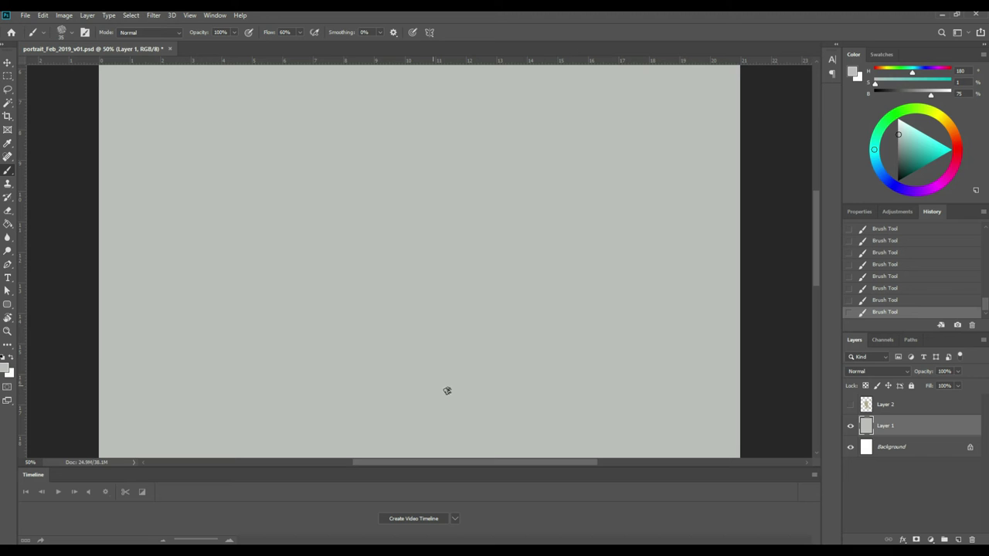
click(850, 404)
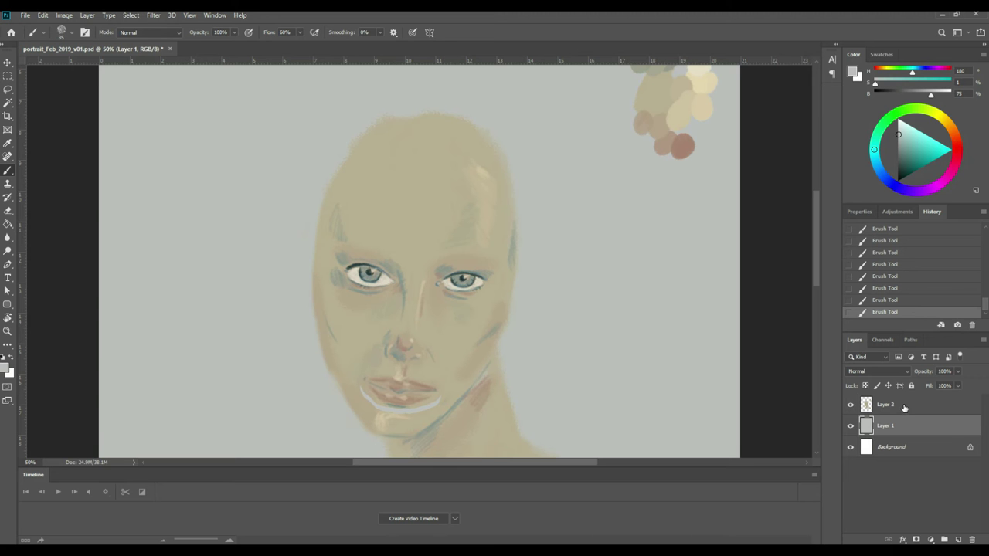
On Layer 2, sample the skin tone beside the mouth and paint over the grey gap beneath the lips.
click(904, 406)
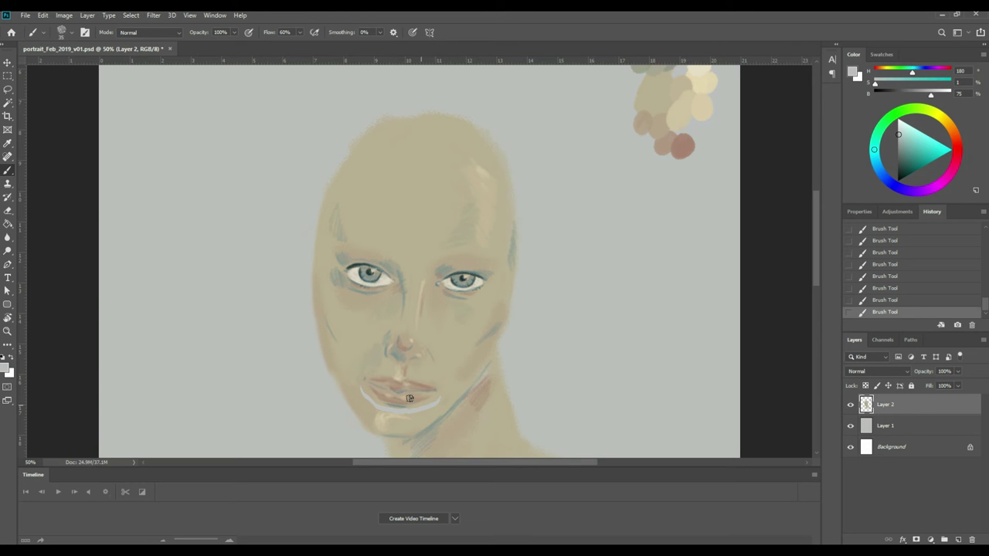
key(i)
click(359, 370)
key(b)
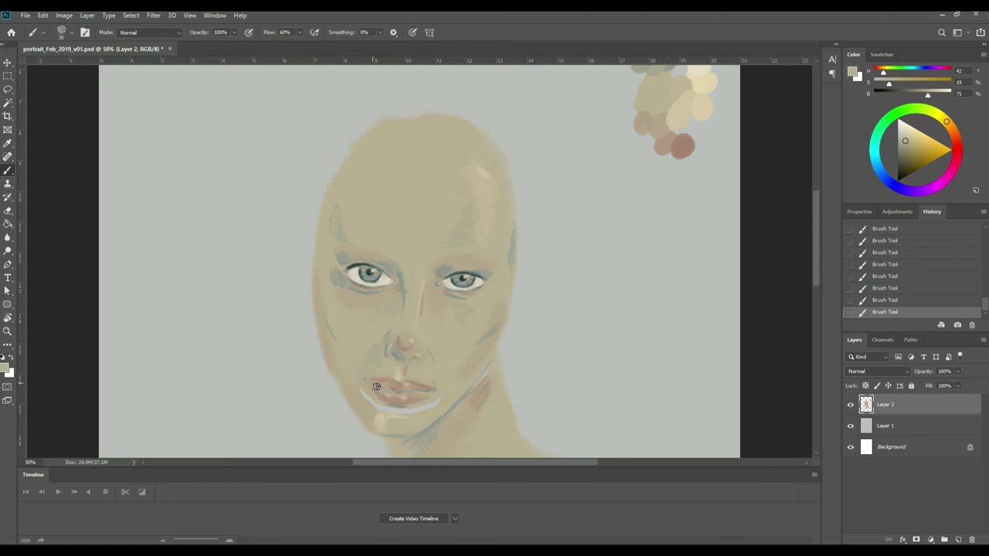
mouse_move(358, 387)
mouse_down()
mouse_move(421, 411)
mouse_move(432, 403)
mouse_move(406, 412)
mouse_up()
Trim the lower contour of the chin and jaw on Layer 2 with the Eraser.
key(e)
mouse_move(354, 413)
mouse_down()
mouse_move(379, 433)
mouse_move(369, 431)
mouse_up()
mouse_move(397, 436)
mouse_down()
mouse_move(429, 422)
mouse_move(417, 433)
mouse_move(454, 407)
mouse_up()
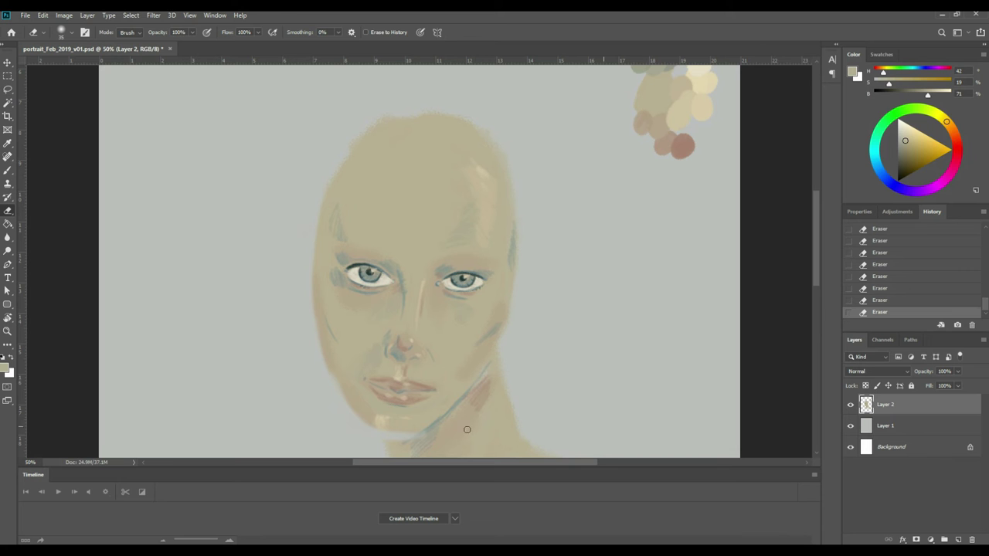
Sample the light skin tone on the chin and repaint the chin highlight with the Brush.
key(b)
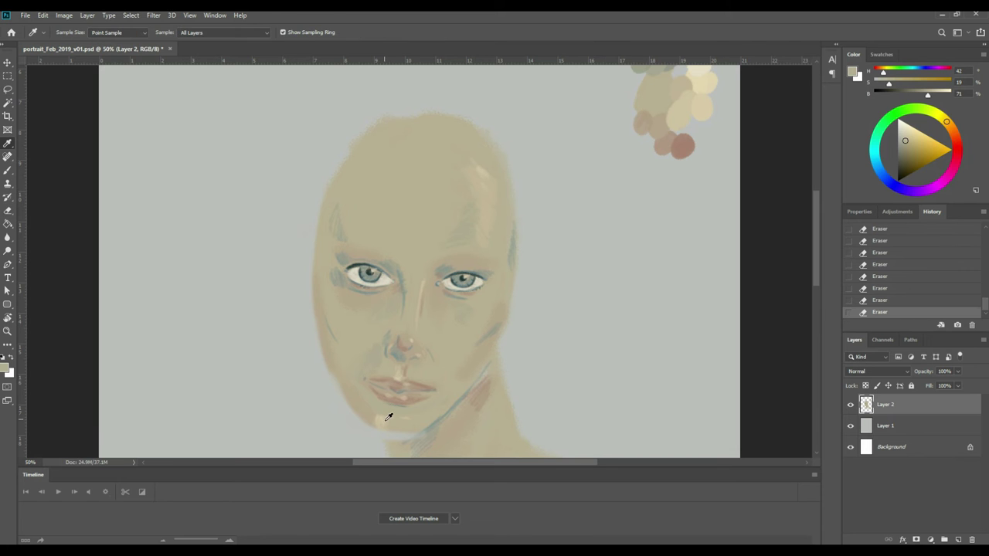
alt+click(383, 414)
drag(396, 412, 385, 411)
drag(385, 411, 379, 422)
drag(380, 420, 396, 413)
drag(394, 414, 396, 411)
mouse_move(390, 411)
mouse_down()
mouse_move(410, 428)
mouse_move(401, 435)
mouse_move(376, 422)
mouse_move(419, 419)
mouse_up()
Sample the skin and grey shadow tones around the jaw and paint the shadowed neck beneath the chin.
alt+click(394, 437)
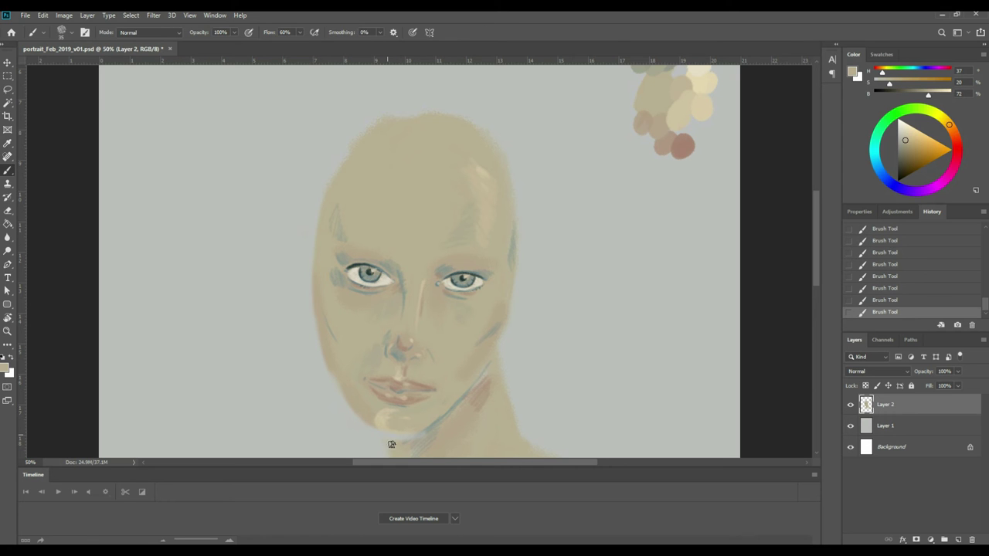
key(i)
click(436, 421)
key(b)
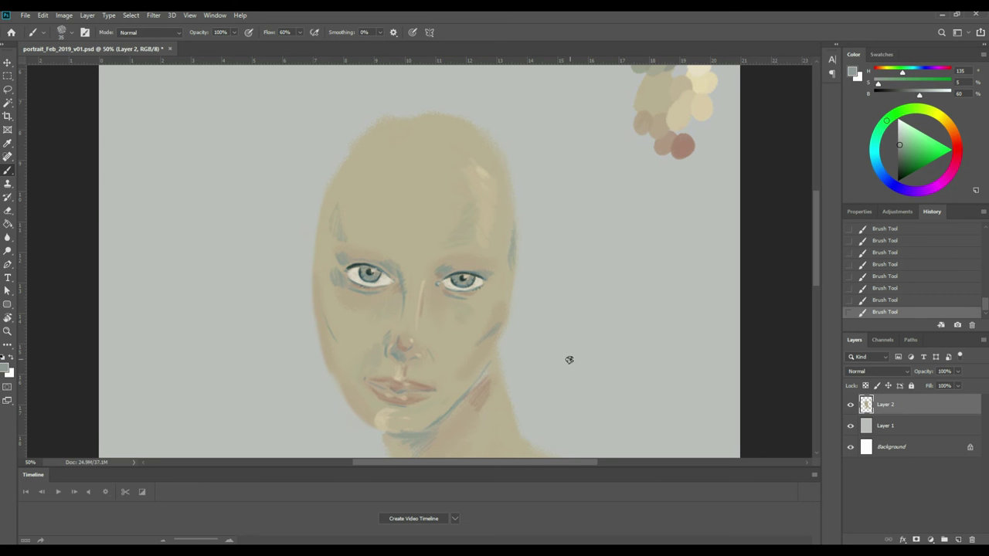
key(ctrl+minus)
key(ctrl+minus)
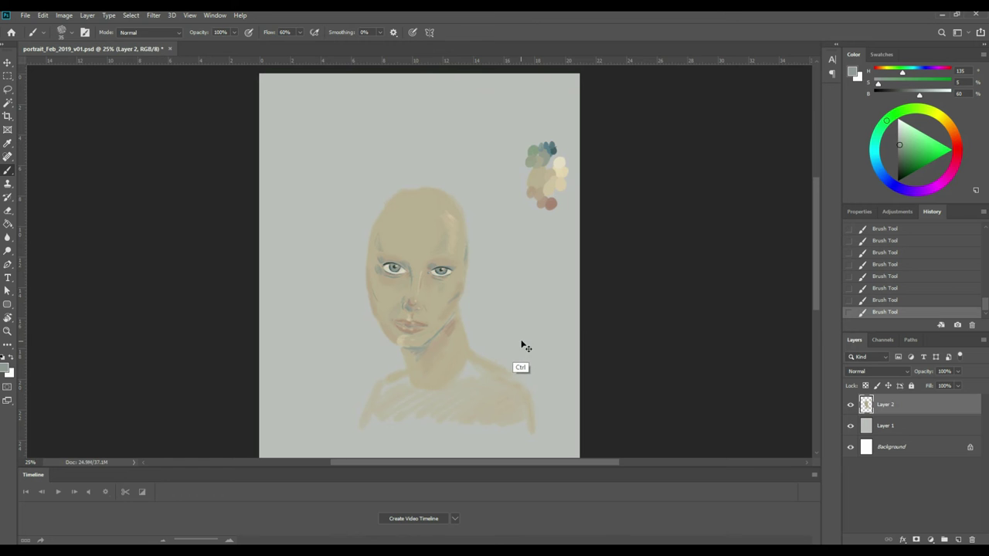
key(ctrl+plus)
key(ctrl+plus)
key(ctrl+plus)
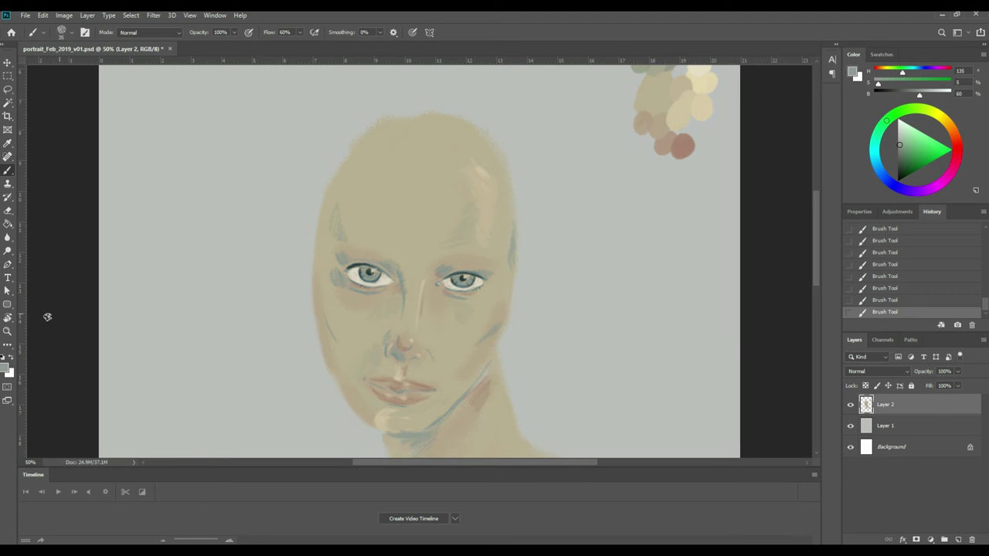
Set the foreground colour to reddish brown #823e1d and paint a round swatch of it below the existing palette.
click(6, 368)
click(661, 437)
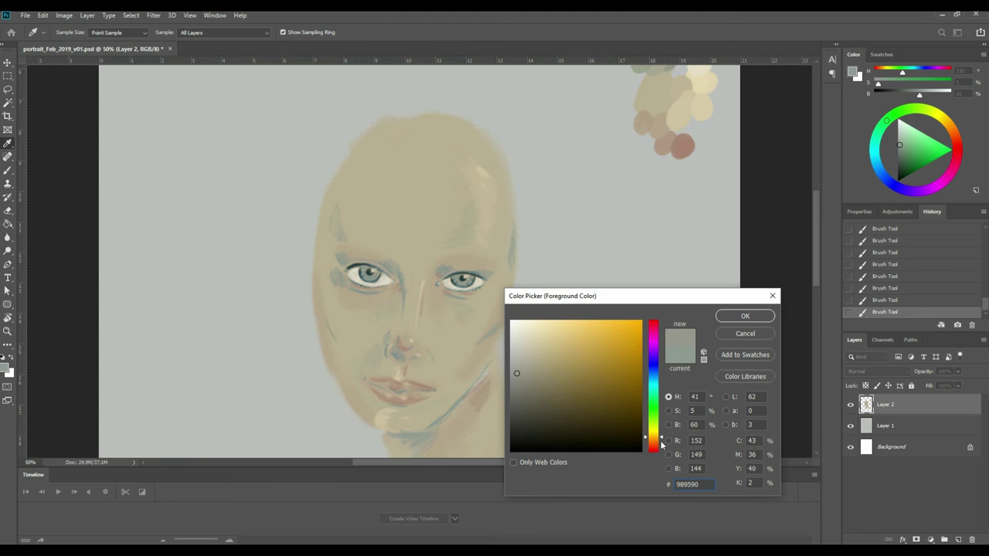
click(660, 443)
drag(562, 401, 562, 370)
drag(660, 446, 659, 432)
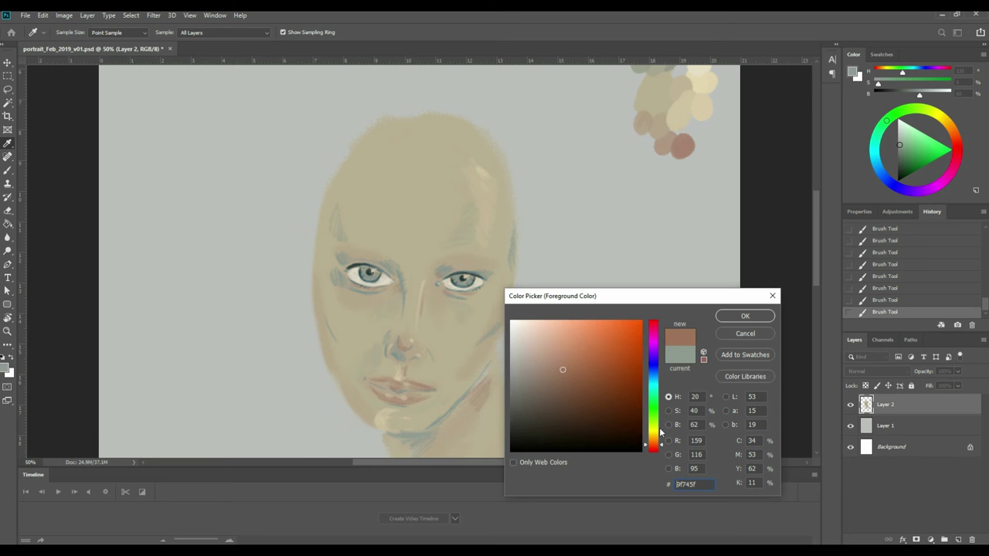
drag(564, 376, 582, 351)
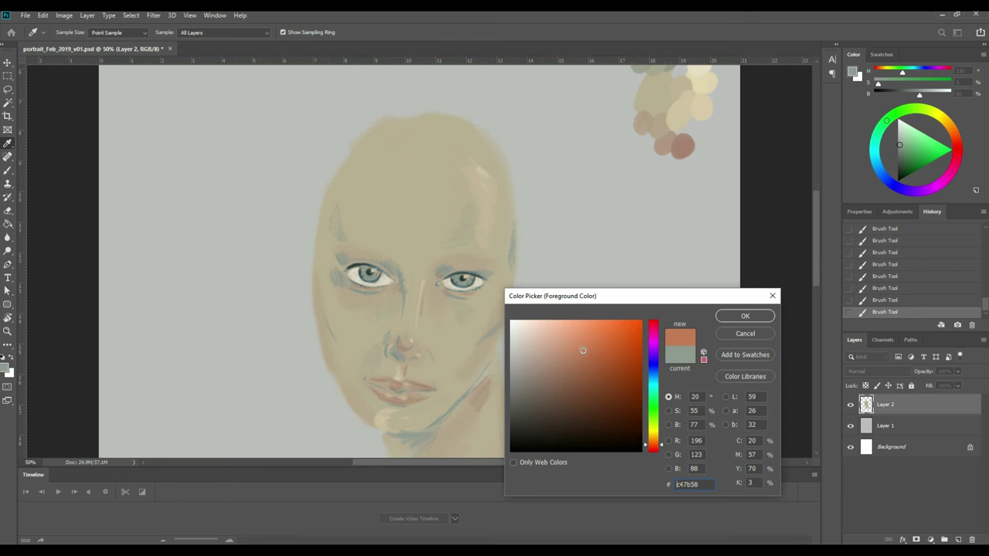
click(658, 436)
drag(659, 441, 660, 445)
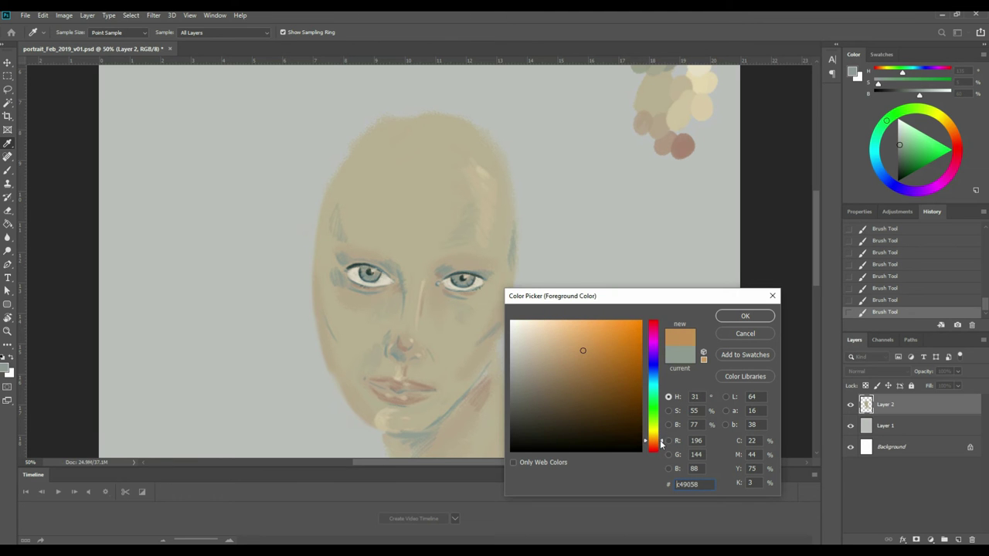
drag(596, 353, 589, 364)
drag(660, 445, 661, 447)
drag(606, 372, 611, 354)
drag(660, 445, 662, 441)
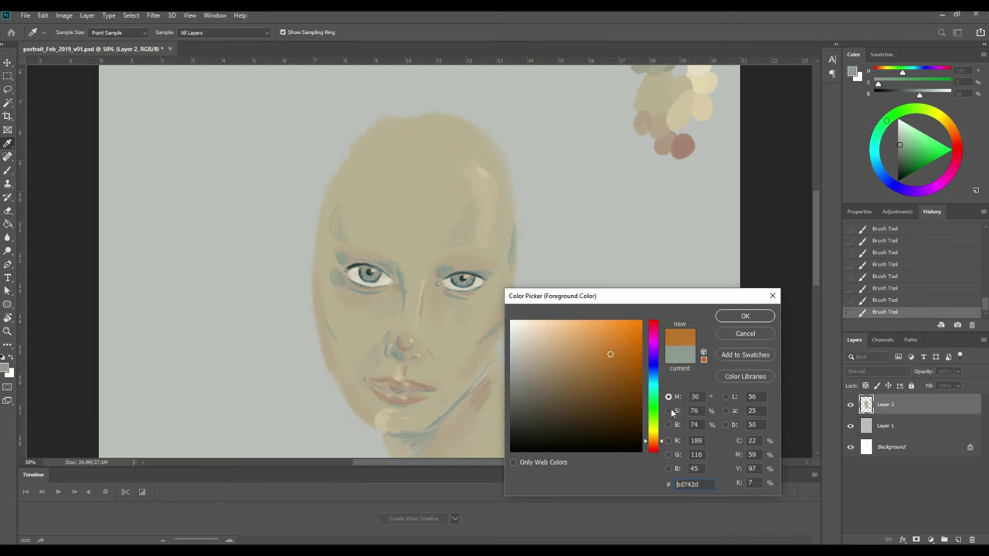
drag(611, 354, 607, 363)
drag(661, 442, 661, 447)
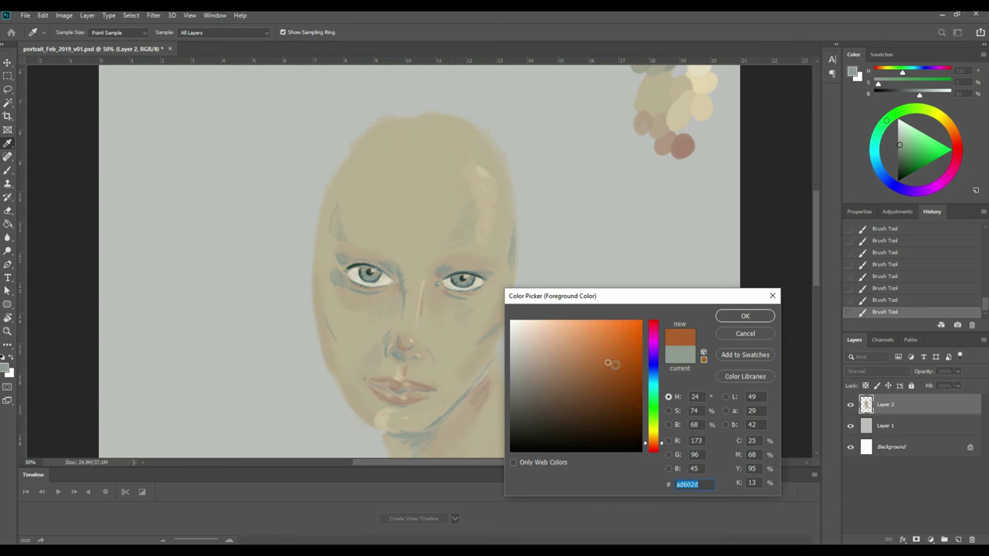
drag(662, 448, 661, 450)
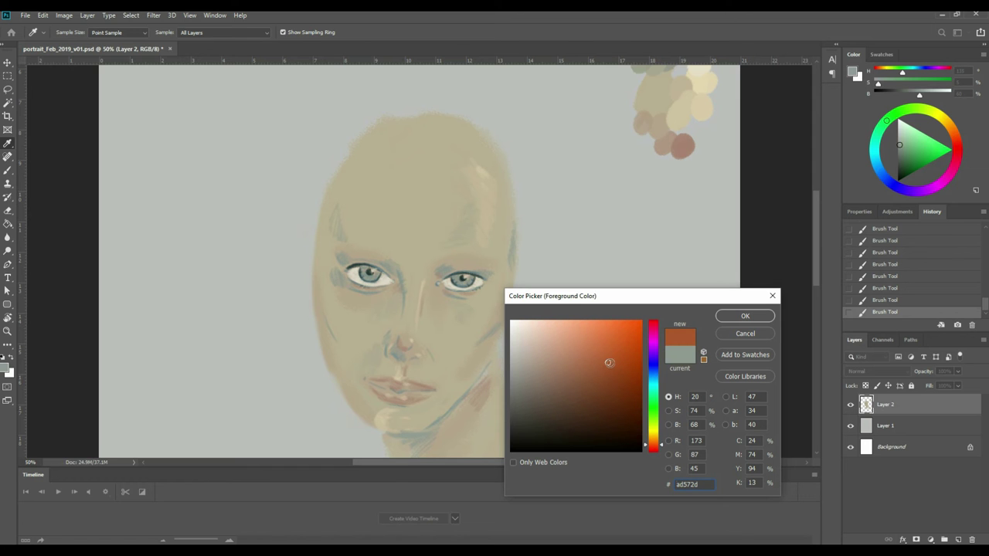
click(609, 366)
drag(609, 368, 612, 384)
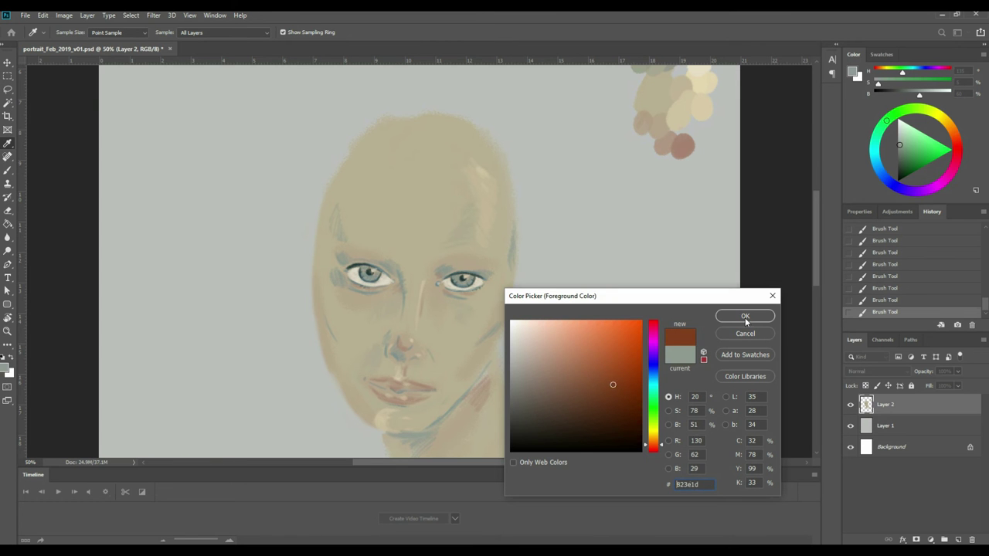
click(744, 316)
mouse_move(682, 203)
mouse_down()
mouse_move(683, 220)
mouse_move(669, 208)
mouse_move(680, 199)
mouse_move(688, 218)
mouse_up()
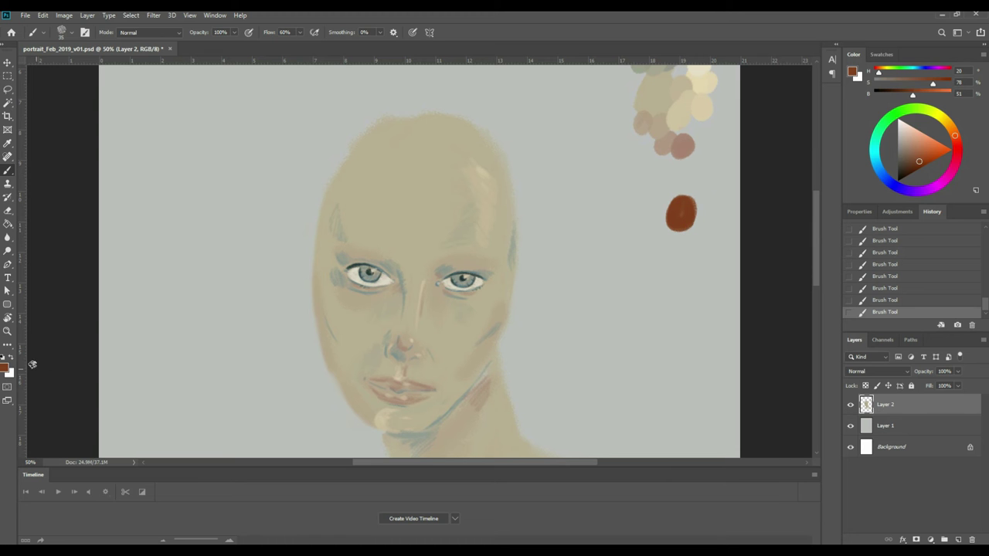
Paint a darker brown #683821 swatch below the reddish-brown one, then resample the reddish brown and add a dab beside it.
click(6, 367)
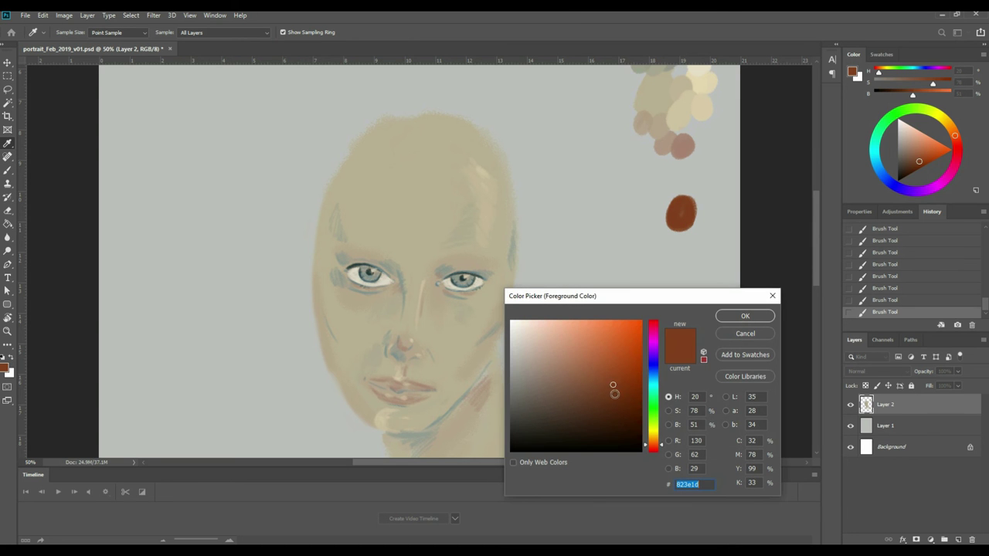
drag(609, 390, 600, 398)
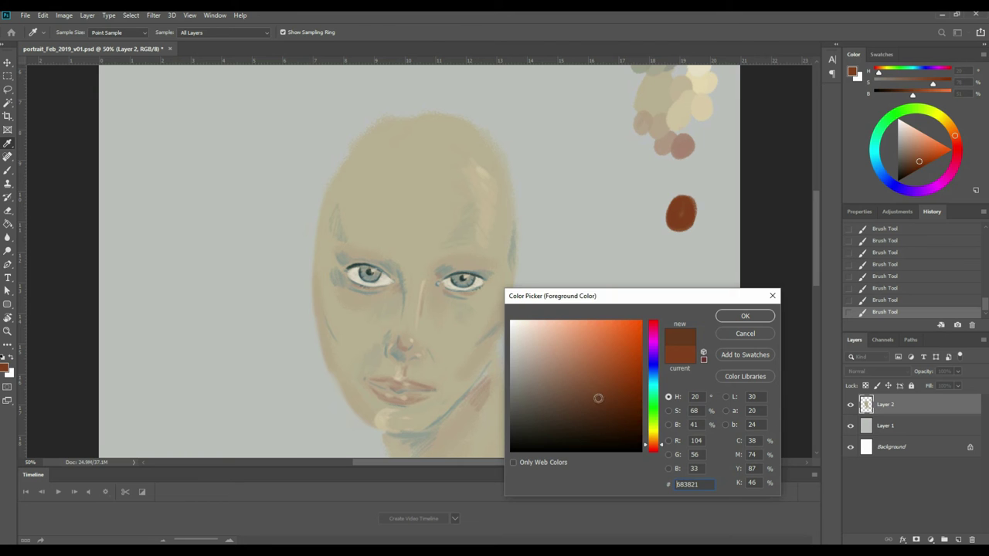
click(743, 316)
drag(669, 225, 670, 242)
alt+click(685, 224)
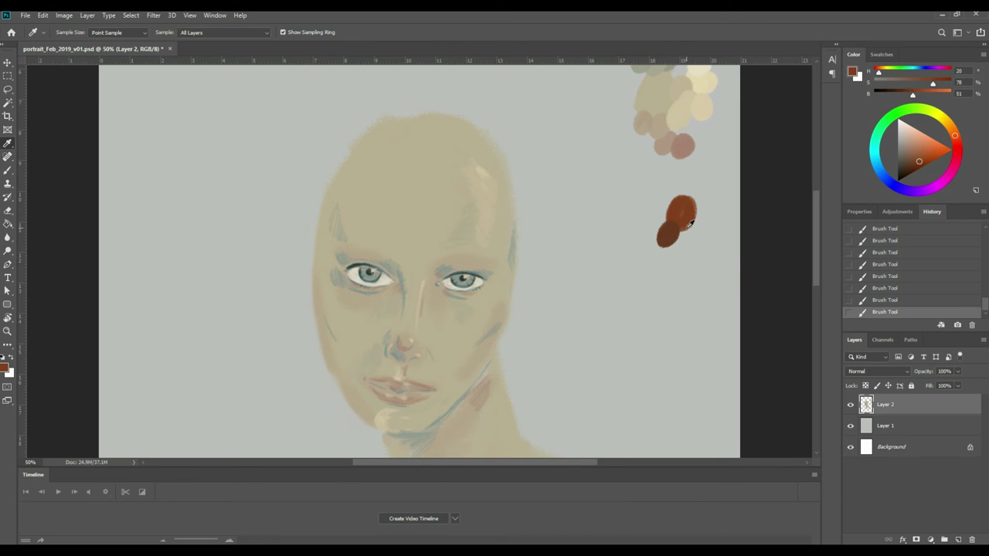
alt+click(684, 225)
mouse_move(683, 228)
mouse_down()
mouse_move(679, 242)
mouse_move(687, 238)
mouse_up()
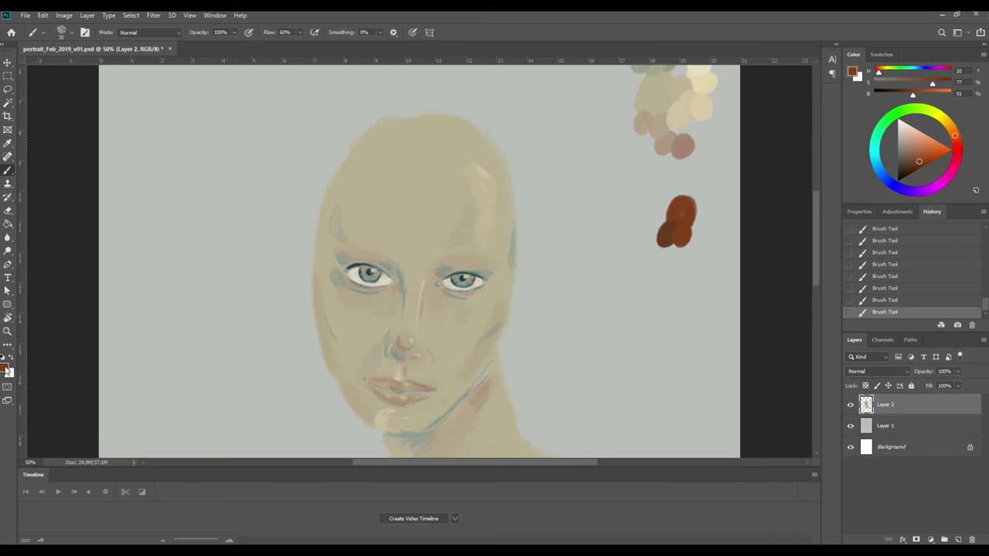
Set the foreground colour to muted yellow (H 45, S 33, B 73) and paint a swatch above the reddish brown.
click(5, 367)
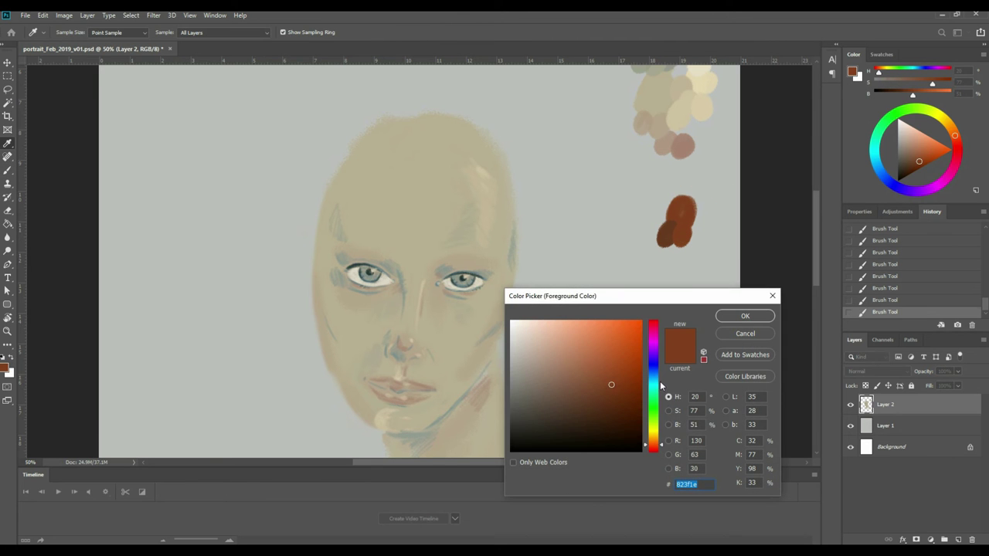
drag(661, 427, 658, 408)
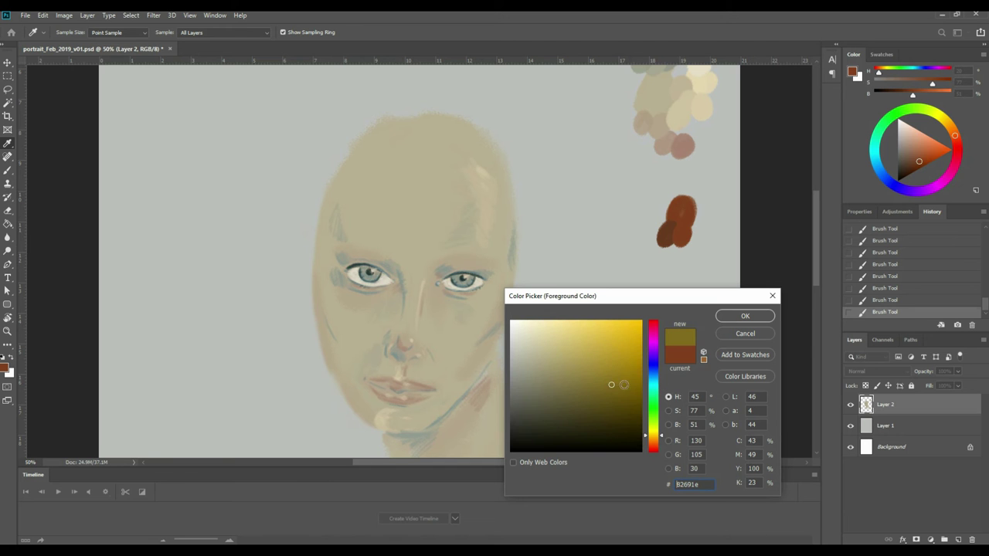
click(553, 355)
click(745, 316)
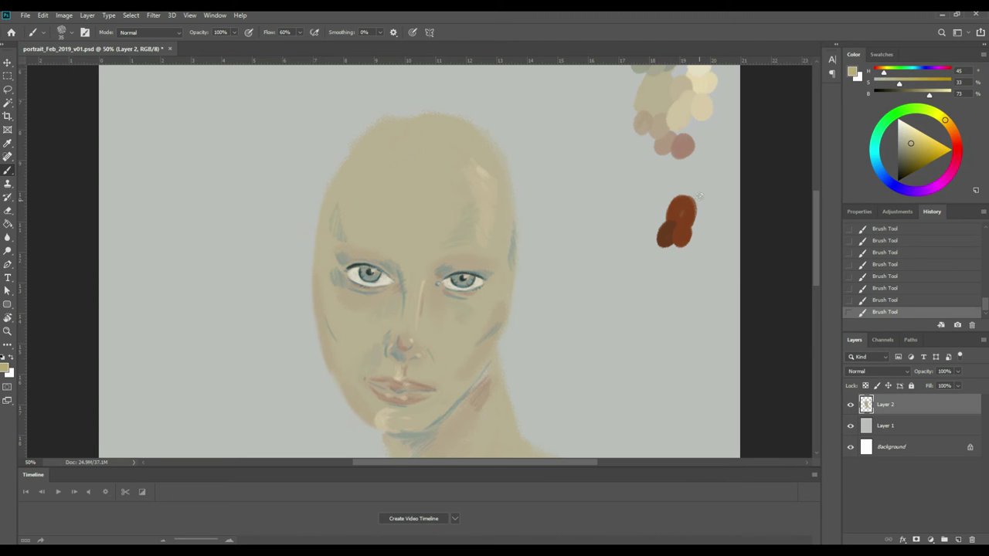
click(691, 190)
Sample blends of the yellow and reddish brown and paint tan and mid-brown swatches beneath the yellow one.
key(i)
click(698, 205)
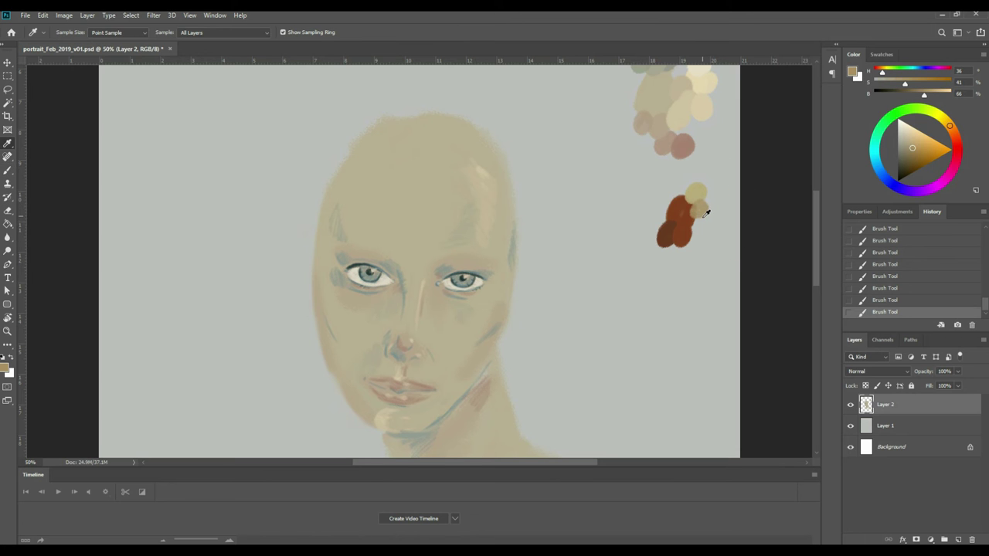
key(b)
alt+click(700, 221)
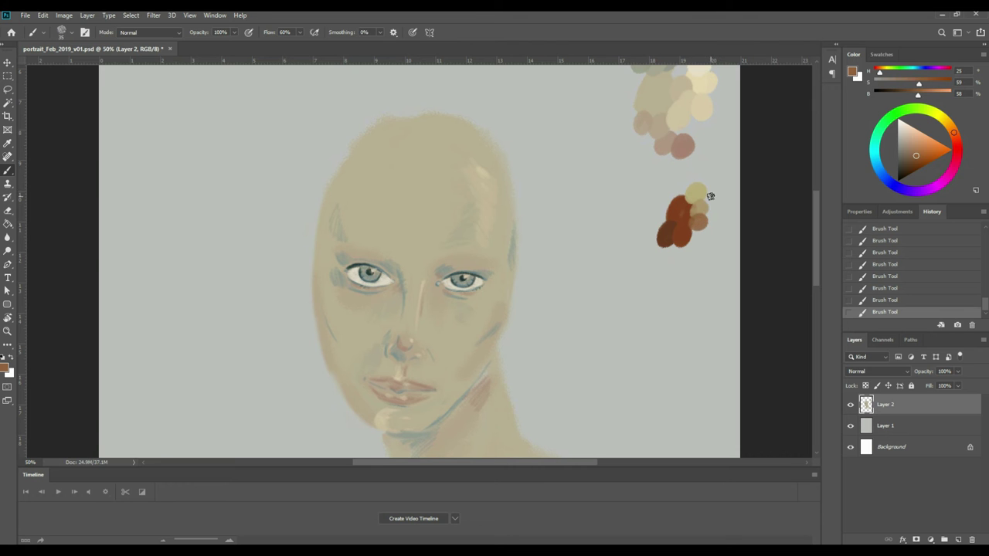
Choose a muted blue with hue 200, paint a swatch over the top of the reddish brown, and sample the blended grey-brown.
click(7, 369)
click(654, 379)
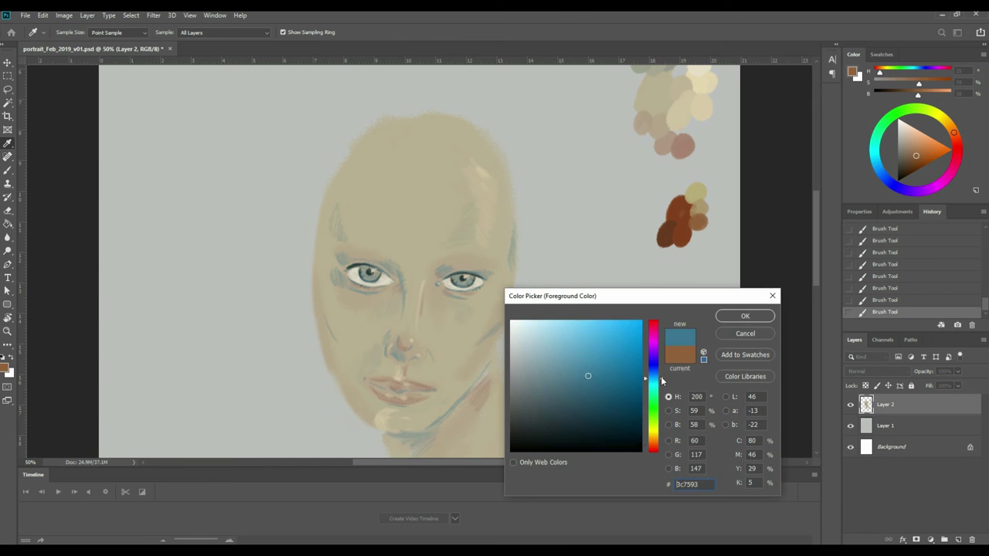
mouse_move(573, 384)
mouse_down()
mouse_move(555, 377)
mouse_move(542, 390)
mouse_up()
click(753, 315)
drag(667, 186, 677, 195)
alt+click(681, 193)
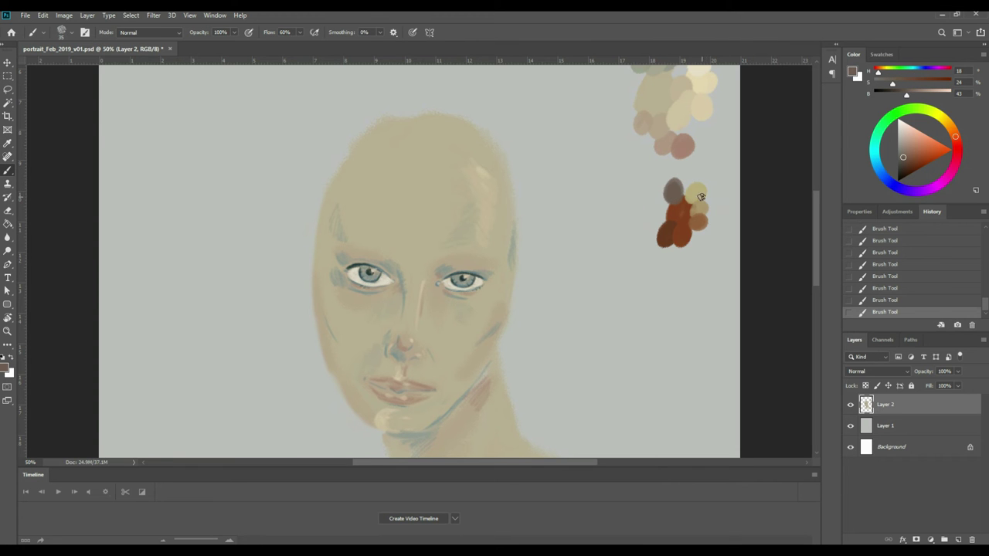
Set the foreground colour to dark teal (H 188, S 24, B 43) and paint a swatch beside the grey-brown one.
click(6, 368)
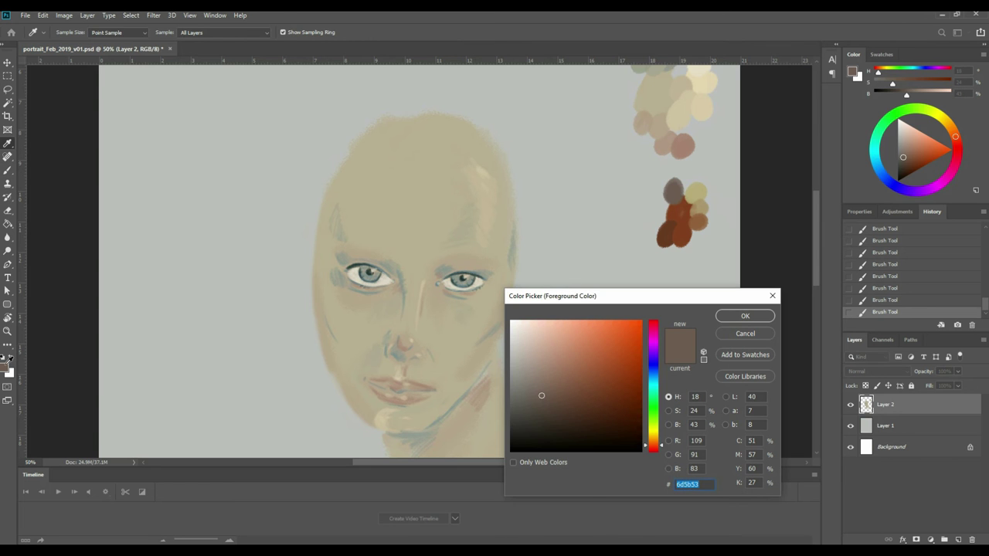
click(660, 383)
click(744, 317)
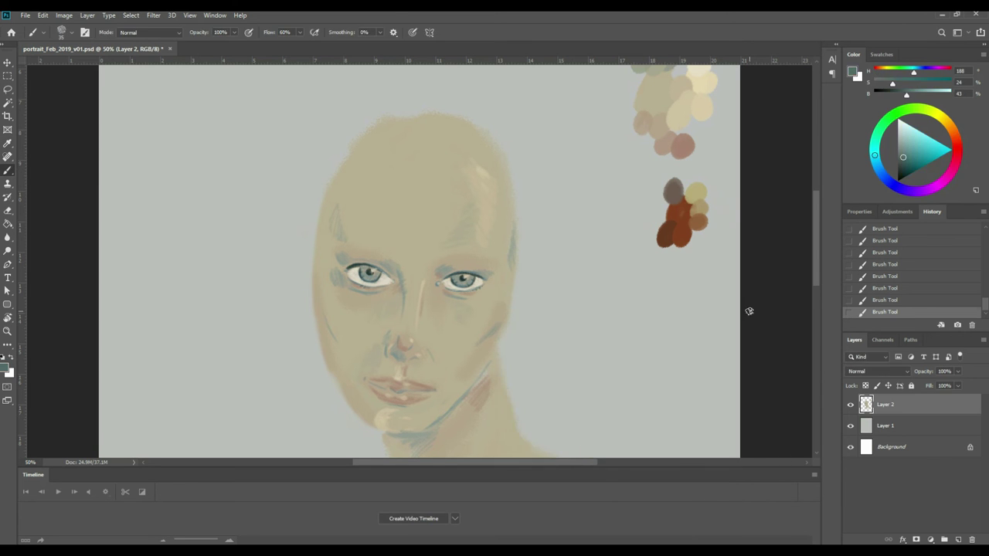
click(672, 184)
key(b)
drag(657, 190, 661, 188)
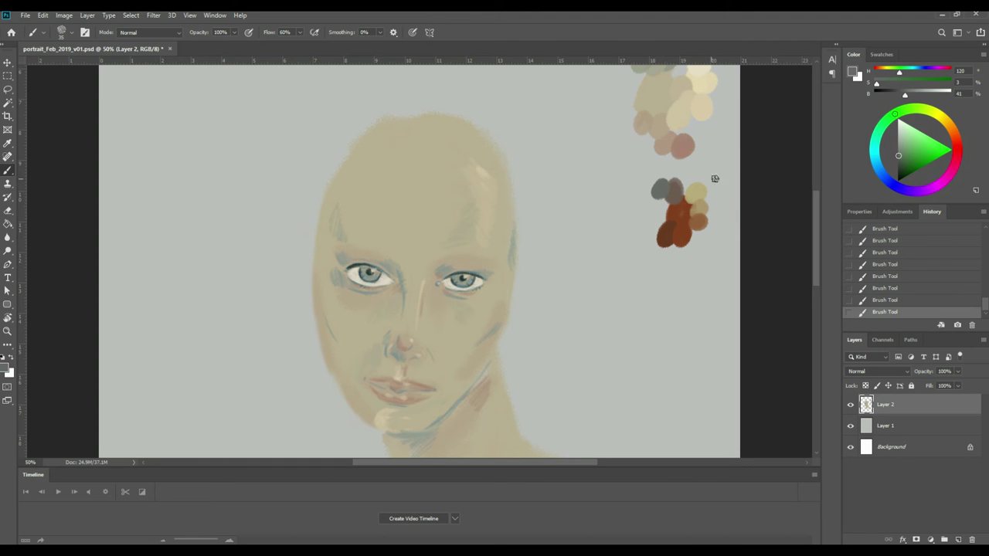
Sample the palette's reddish brown and sketch the front hair strand from the centre parting down past the right cheek.
alt+click(679, 210)
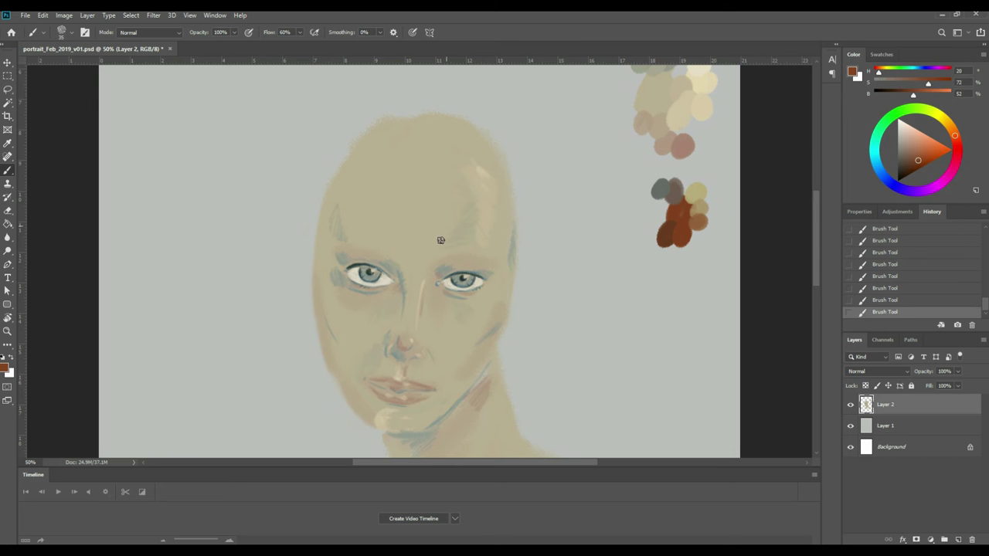
drag(455, 150, 462, 156)
click(433, 159)
drag(436, 160, 461, 196)
key(ctrl+minus)
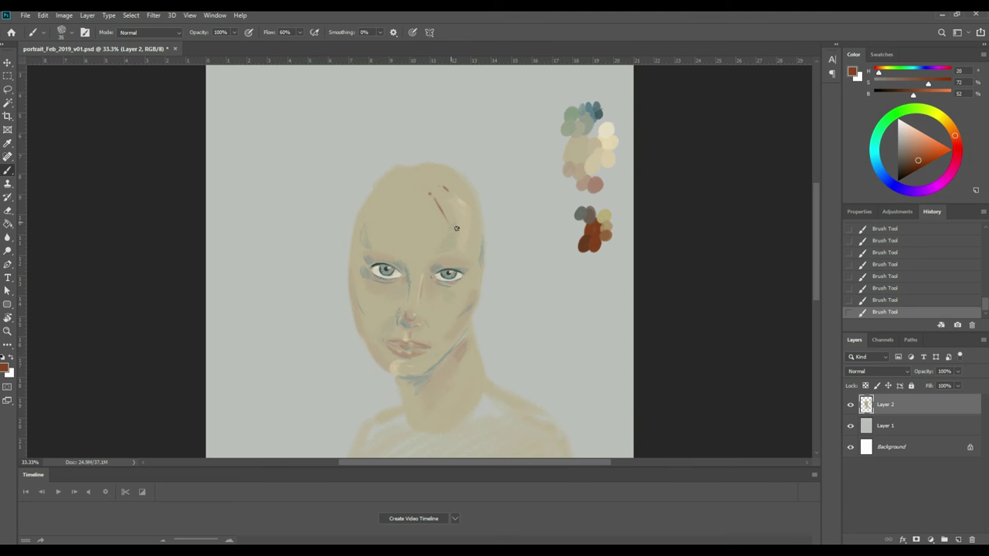
mouse_move(429, 193)
mouse_down()
mouse_move(491, 273)
mouse_move(506, 333)
mouse_move(493, 283)
mouse_move(504, 302)
mouse_move(497, 295)
mouse_move(491, 353)
mouse_up()
drag(430, 190, 443, 220)
Sketch the front hair strand curving from the parting across the left side of the forehead to the temple.
mouse_move(423, 184)
mouse_down()
mouse_move(386, 178)
mouse_move(371, 200)
mouse_up()
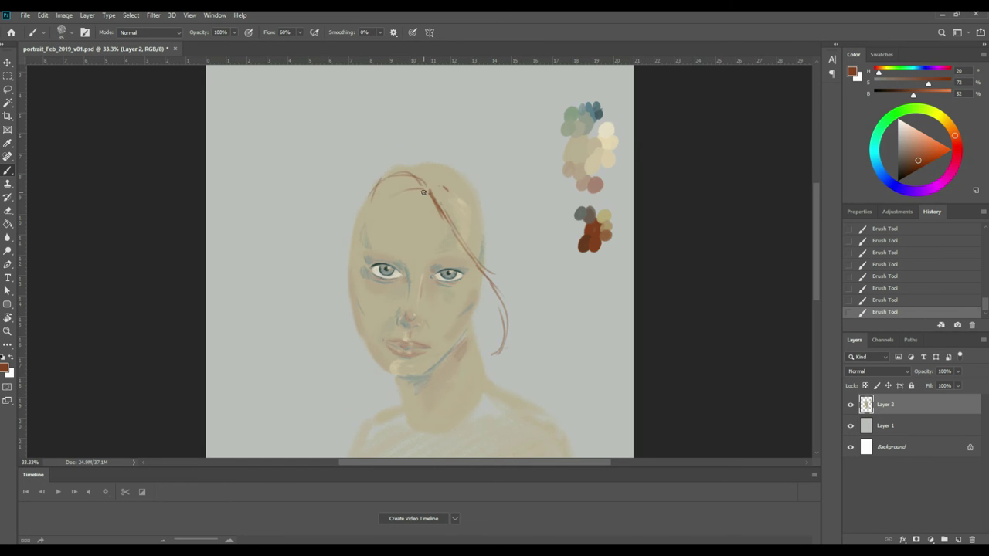
mouse_move(342, 276)
mouse_down()
mouse_move(416, 185)
mouse_move(337, 280)
mouse_up()
drag(420, 187, 330, 281)
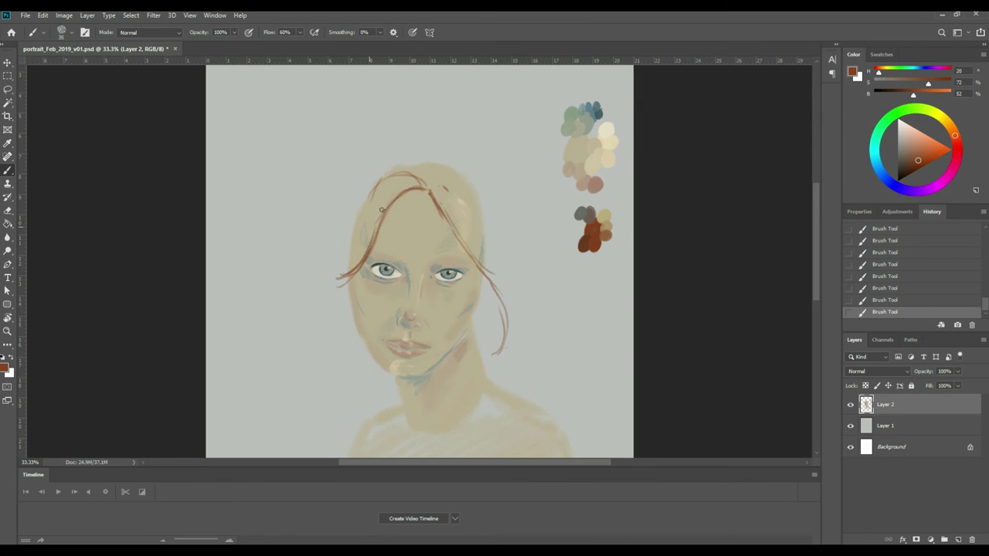
click(326, 285)
Outline the outer shape of the hair from the crown down both sides to the shoulders.
mouse_move(434, 148)
mouse_down()
mouse_move(445, 177)
mouse_move(455, 166)
mouse_move(431, 175)
mouse_move(441, 184)
mouse_move(460, 153)
mouse_move(472, 164)
mouse_move(497, 214)
mouse_move(492, 202)
mouse_move(520, 291)
mouse_move(519, 328)
mouse_move(513, 279)
mouse_move(524, 313)
mouse_move(511, 339)
mouse_move(525, 369)
mouse_up()
mouse_move(474, 342)
mouse_down()
mouse_move(471, 327)
mouse_move(464, 396)
mouse_move(488, 419)
mouse_move(532, 399)
mouse_up()
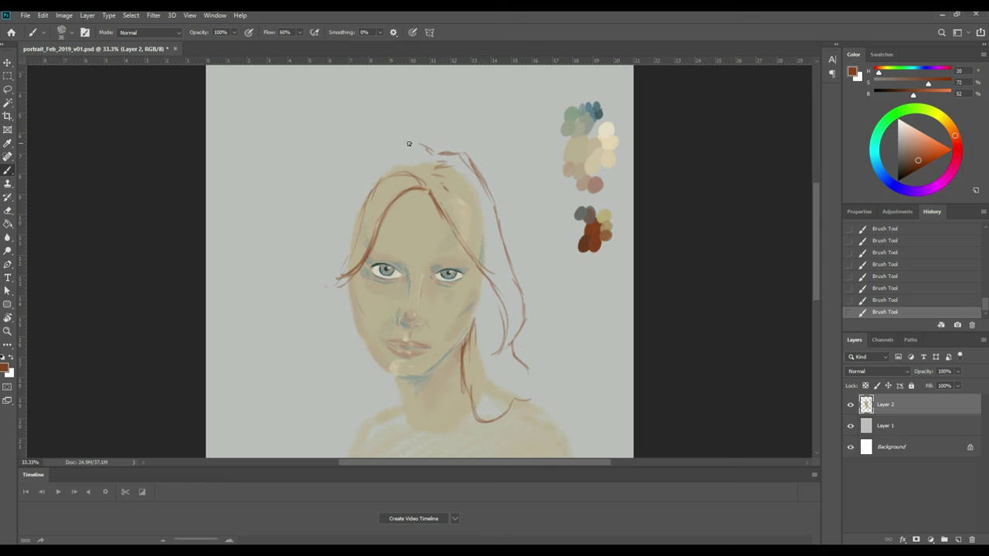
mouse_move(430, 148)
mouse_down()
mouse_move(389, 150)
mouse_move(356, 169)
mouse_up()
mouse_move(394, 141)
mouse_down()
mouse_move(357, 177)
mouse_move(320, 260)
mouse_move(339, 309)
mouse_move(333, 327)
mouse_move(329, 428)
mouse_up()
drag(507, 290, 499, 254)
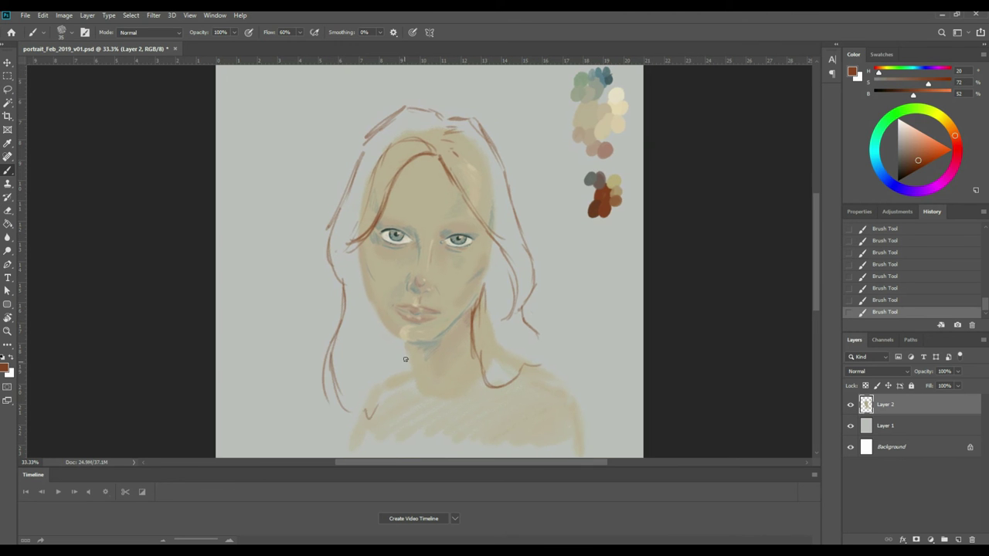
Line the left edge of the neck and jaw and fill the hair beside the left cheek with reddish-brown strokes.
drag(407, 347, 408, 372)
drag(474, 212, 496, 235)
mouse_move(362, 247)
mouse_down()
mouse_move(374, 319)
mouse_move(392, 332)
mouse_move(378, 311)
mouse_up()
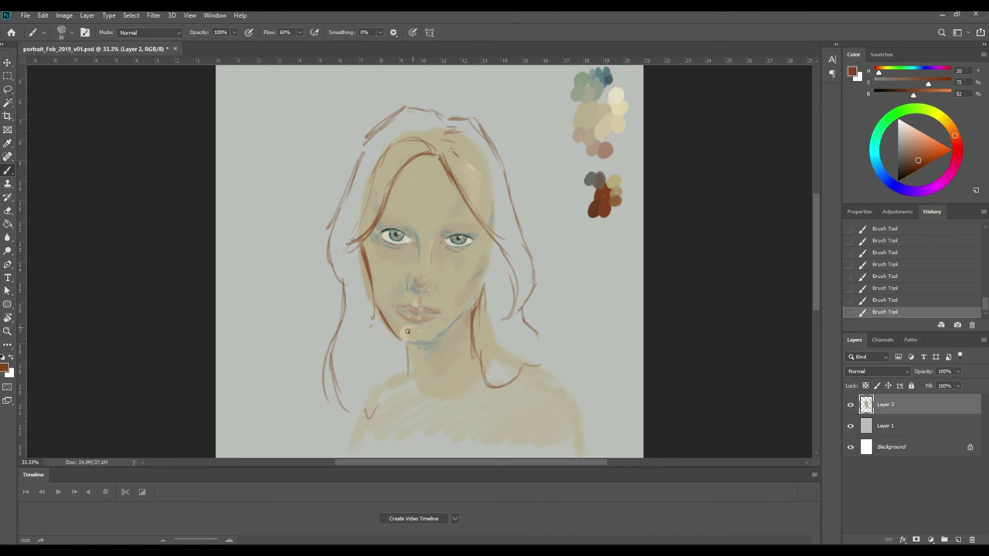
mouse_move(356, 246)
mouse_down()
mouse_move(350, 270)
mouse_move(358, 305)
mouse_move(358, 246)
mouse_move(372, 338)
mouse_up()
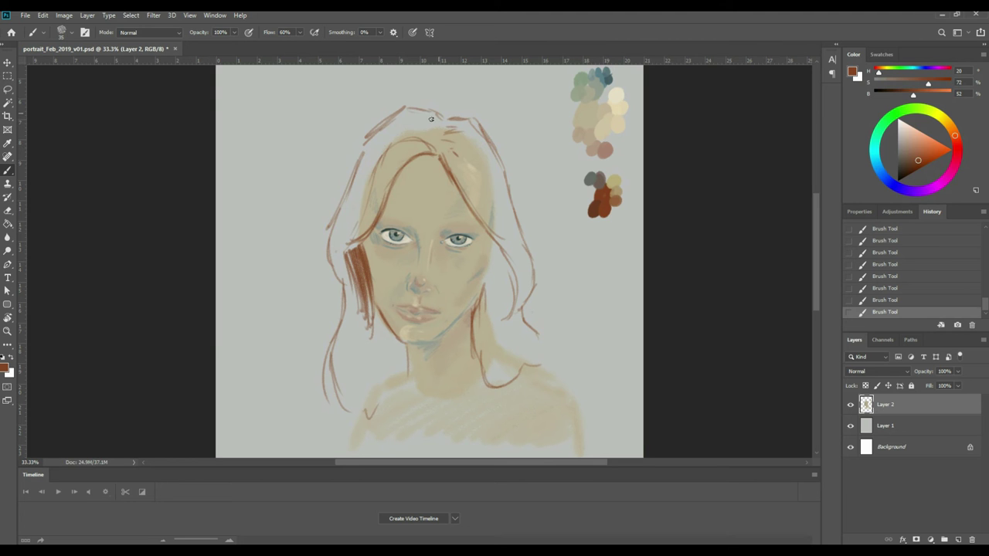
Fill the upper left hair with reddish-brown strokes sweeping from the parting down to the temple.
mouse_move(417, 163)
mouse_down()
mouse_move(397, 169)
mouse_move(349, 244)
mouse_up()
drag(381, 189, 344, 241)
drag(371, 171, 343, 238)
mouse_move(435, 152)
mouse_down()
mouse_move(360, 199)
mouse_move(398, 146)
mouse_move(360, 166)
mouse_up()
drag(397, 128, 340, 211)
drag(378, 150, 343, 210)
drag(400, 133, 360, 185)
mouse_move(402, 150)
mouse_down()
mouse_move(370, 180)
mouse_move(391, 192)
mouse_up()
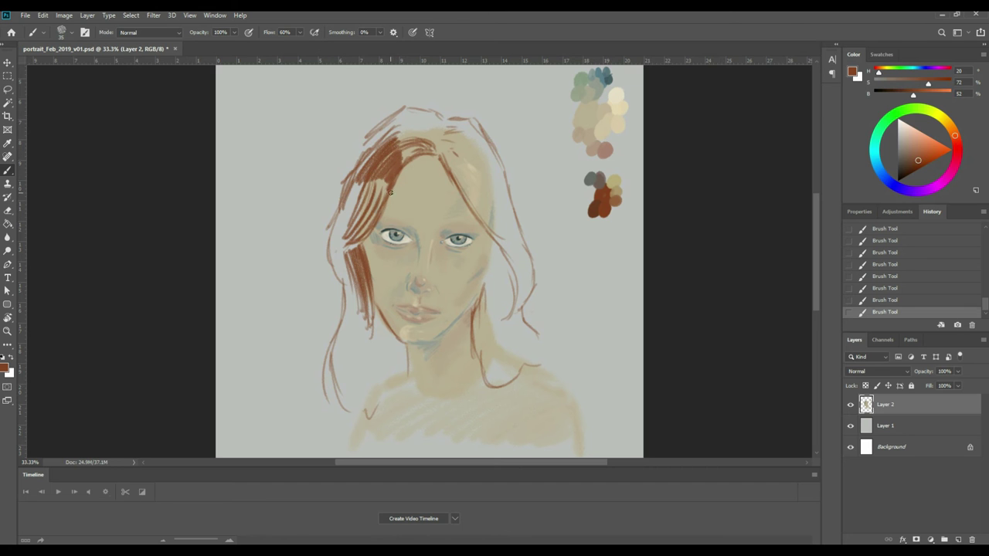
Hatch the left hair beside the cheek and the lower locks next to the neck in reddish brown.
drag(345, 218, 332, 283)
drag(342, 249, 355, 277)
mouse_move(354, 332)
mouse_down()
mouse_move(349, 390)
mouse_move(364, 390)
mouse_move(374, 377)
mouse_up()
drag(381, 366, 405, 347)
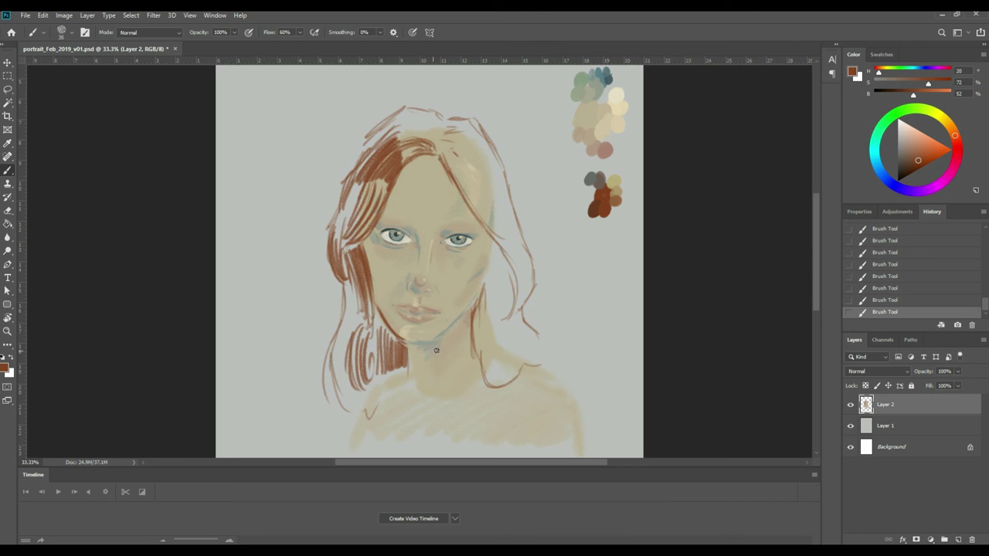
Line the underside of the chin and add reddish-brown strokes to the right hair, crown and lower left locks.
drag(403, 338, 431, 343)
mouse_move(483, 282)
mouse_down()
mouse_move(481, 312)
mouse_move(502, 264)
mouse_move(492, 287)
mouse_move(506, 276)
mouse_move(501, 330)
mouse_move(483, 313)
mouse_move(479, 339)
mouse_move(484, 354)
mouse_move(494, 350)
mouse_move(500, 290)
mouse_move(514, 338)
mouse_up()
mouse_move(485, 198)
mouse_down()
mouse_move(451, 164)
mouse_move(517, 254)
mouse_move(493, 207)
mouse_move(504, 230)
mouse_move(474, 203)
mouse_move(536, 285)
mouse_move(486, 208)
mouse_move(493, 198)
mouse_move(515, 213)
mouse_move(492, 149)
mouse_move(476, 135)
mouse_move(508, 200)
mouse_move(498, 179)
mouse_up()
mouse_move(458, 126)
mouse_down()
mouse_move(391, 117)
mouse_move(422, 123)
mouse_move(417, 135)
mouse_move(433, 128)
mouse_move(425, 122)
mouse_move(437, 131)
mouse_move(404, 114)
mouse_move(429, 127)
mouse_move(375, 133)
mouse_move(406, 120)
mouse_move(380, 135)
mouse_move(397, 120)
mouse_move(358, 163)
mouse_move(345, 197)
mouse_move(365, 171)
mouse_move(365, 264)
mouse_move(333, 377)
mouse_move(350, 409)
mouse_move(339, 340)
mouse_move(343, 383)
mouse_move(354, 364)
mouse_move(375, 385)
mouse_up()
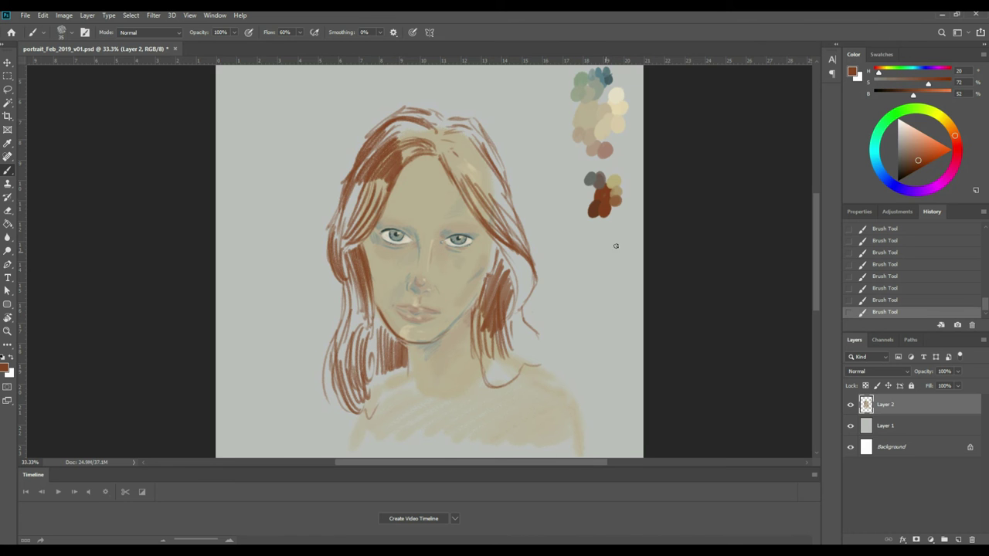
Fill the hair to the right of the parting and paint both eyebrows in reddish brown.
mouse_move(454, 158)
mouse_down()
mouse_move(476, 179)
mouse_move(451, 134)
mouse_move(482, 178)
mouse_move(457, 135)
mouse_move(494, 188)
mouse_move(476, 147)
mouse_move(502, 165)
mouse_up()
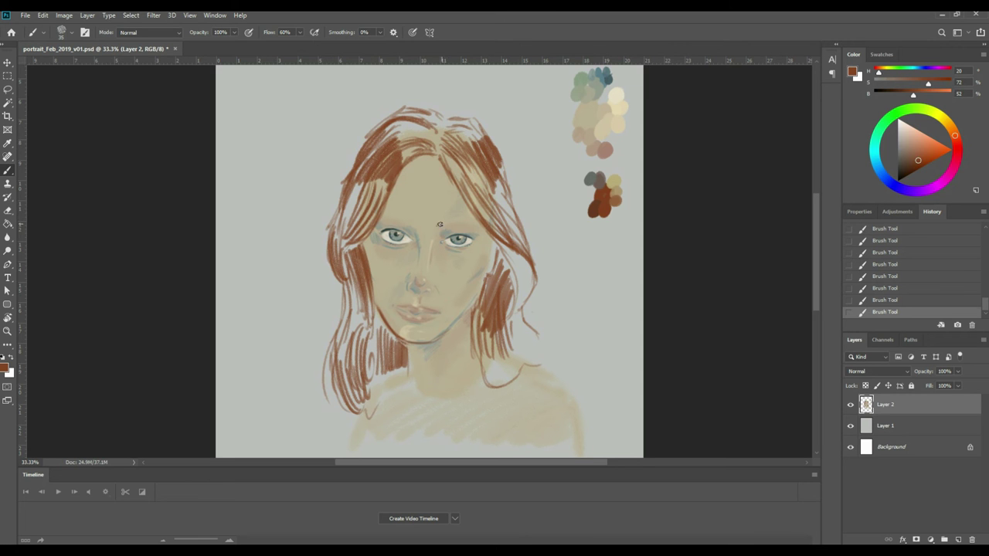
drag(437, 224, 469, 223)
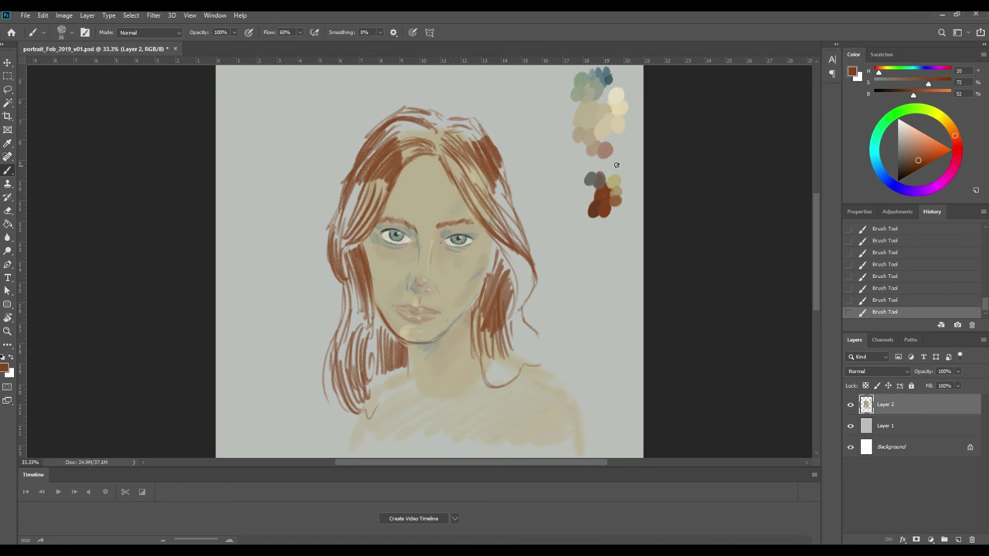
Sample a muted tone beside the right ear and paint it along that edge of the face.
alt+click(596, 205)
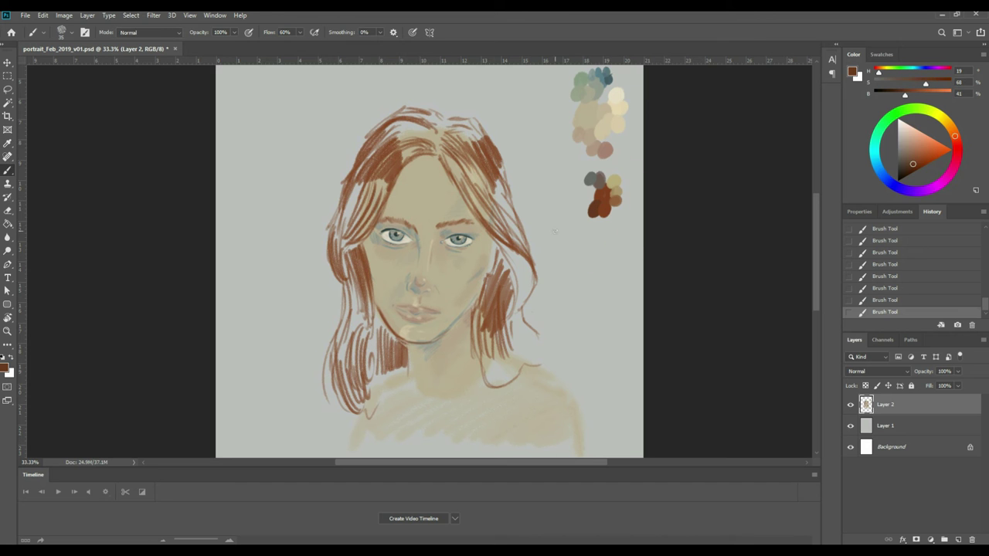
alt+click(493, 246)
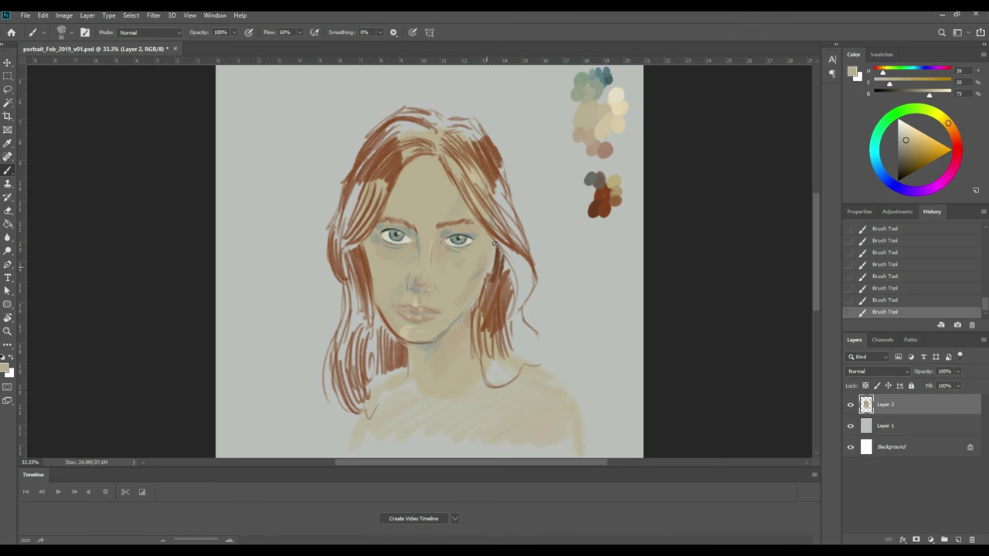
alt+click(492, 245)
drag(492, 243, 493, 253)
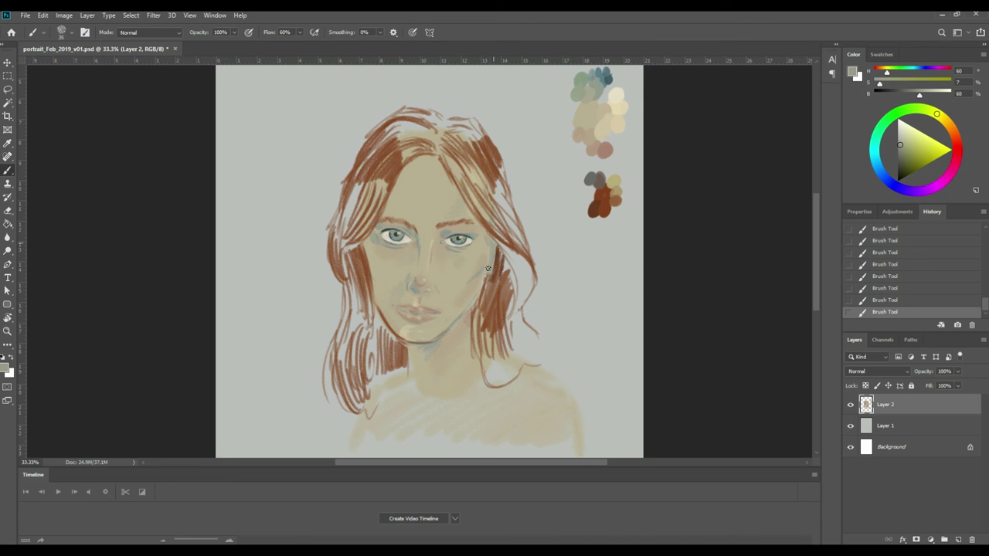
Sample dark brown from the right hair and deepen the strands behind the ear and jaw.
alt+click(494, 270)
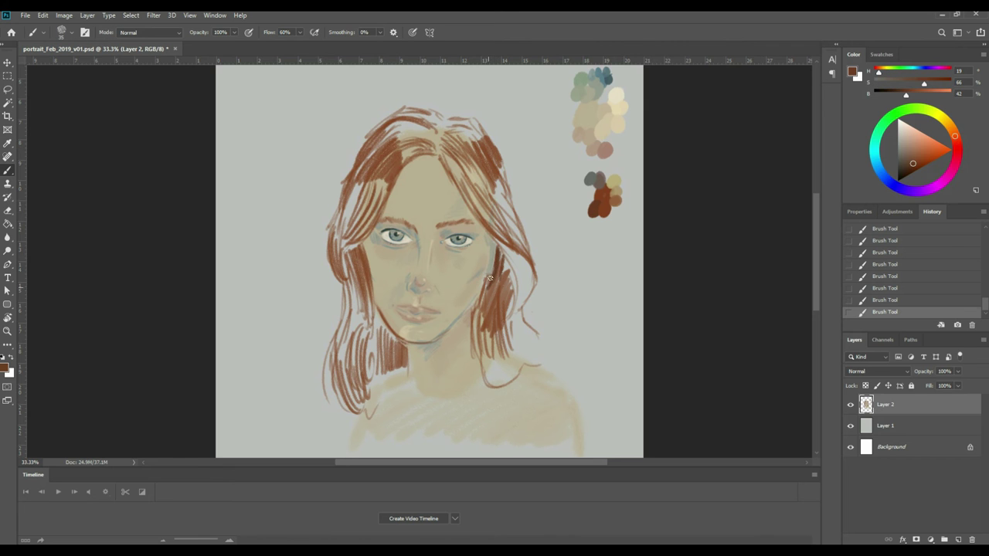
mouse_move(487, 276)
mouse_down()
mouse_move(475, 309)
mouse_move(481, 337)
mouse_up()
mouse_move(504, 252)
mouse_down()
mouse_move(493, 314)
mouse_move(502, 321)
mouse_up()
Sample a greyish brown (H 18, S 24, B 43) and shade the hair on both sides of the neck.
alt+click(502, 320)
mouse_move(496, 255)
mouse_down()
mouse_move(492, 310)
mouse_move(501, 308)
mouse_move(505, 267)
mouse_up()
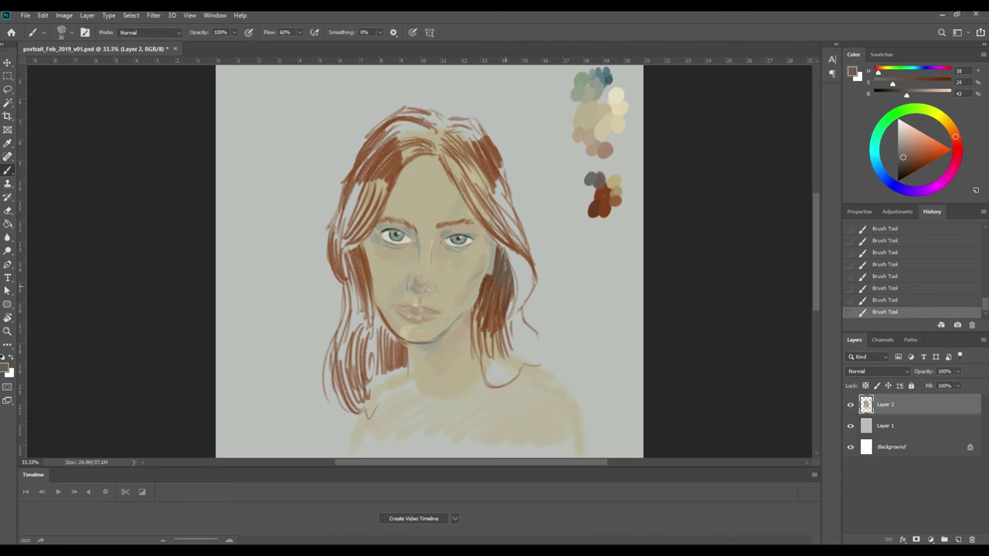
mouse_move(478, 335)
mouse_down()
mouse_move(476, 320)
mouse_move(487, 355)
mouse_up()
drag(377, 332, 393, 354)
drag(382, 309, 403, 355)
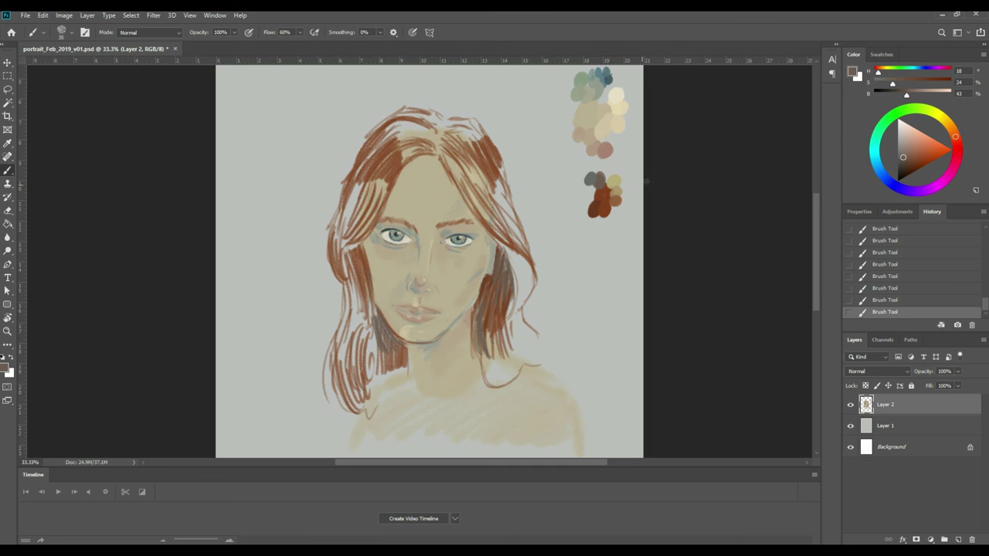
Sample the palette's dark brown (H 19, S 68, B 41) and deepen the hair beside the left cheek and both sides of the neck.
alt+click(600, 203)
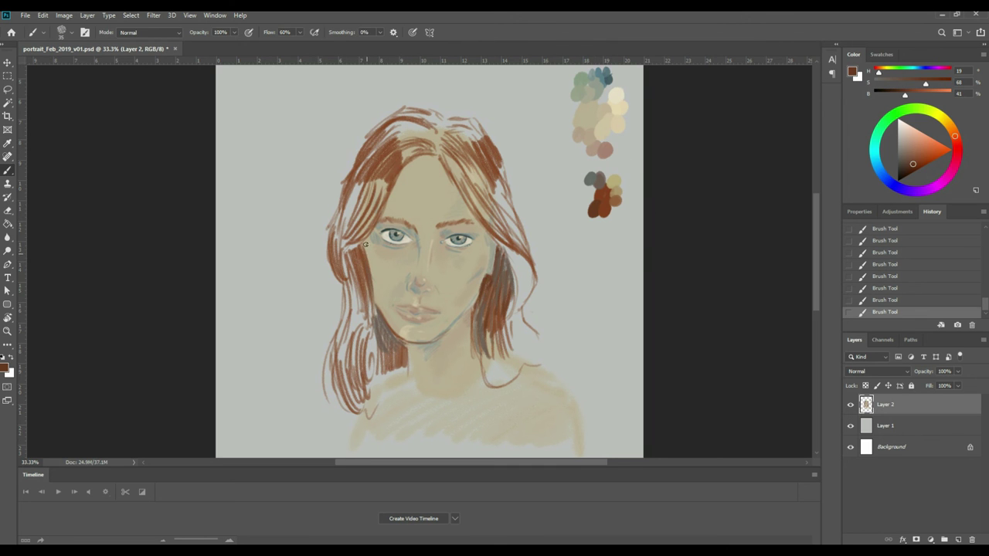
drag(350, 249, 371, 338)
mouse_move(360, 279)
mouse_down()
mouse_move(370, 353)
mouse_move(380, 315)
mouse_move(369, 361)
mouse_up()
mouse_move(372, 326)
mouse_down()
mouse_move(382, 364)
mouse_move(395, 336)
mouse_move(388, 353)
mouse_move(378, 315)
mouse_move(380, 353)
mouse_move(384, 333)
mouse_move(400, 360)
mouse_up()
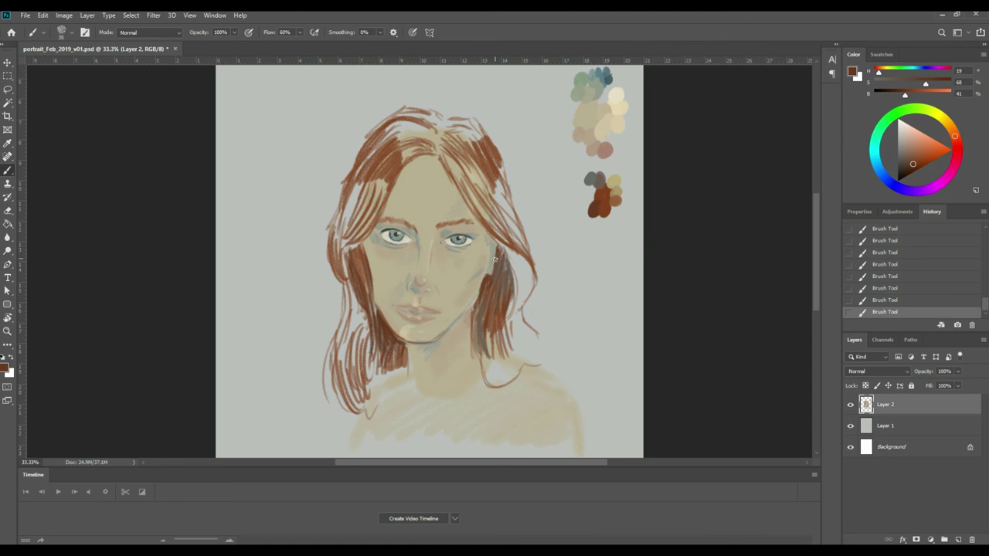
drag(482, 284, 468, 362)
mouse_move(486, 335)
mouse_down()
mouse_move(471, 366)
mouse_move(489, 334)
mouse_up()
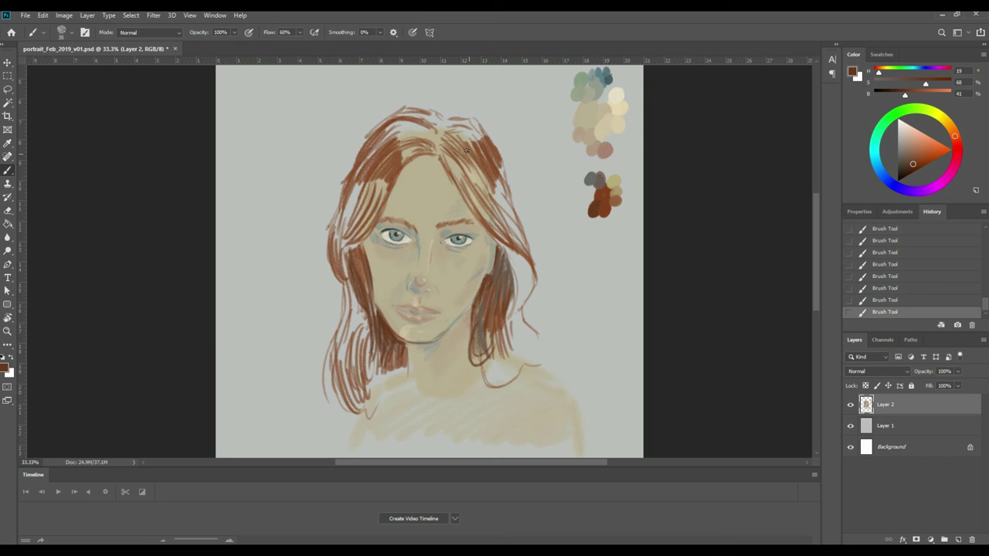
Darken the strands framing the forehead and the roots at the parting with the dark brown.
drag(491, 227, 499, 179)
drag(370, 224, 357, 238)
mouse_move(377, 204)
mouse_down()
mouse_move(366, 231)
mouse_move(392, 167)
mouse_move(376, 210)
mouse_up()
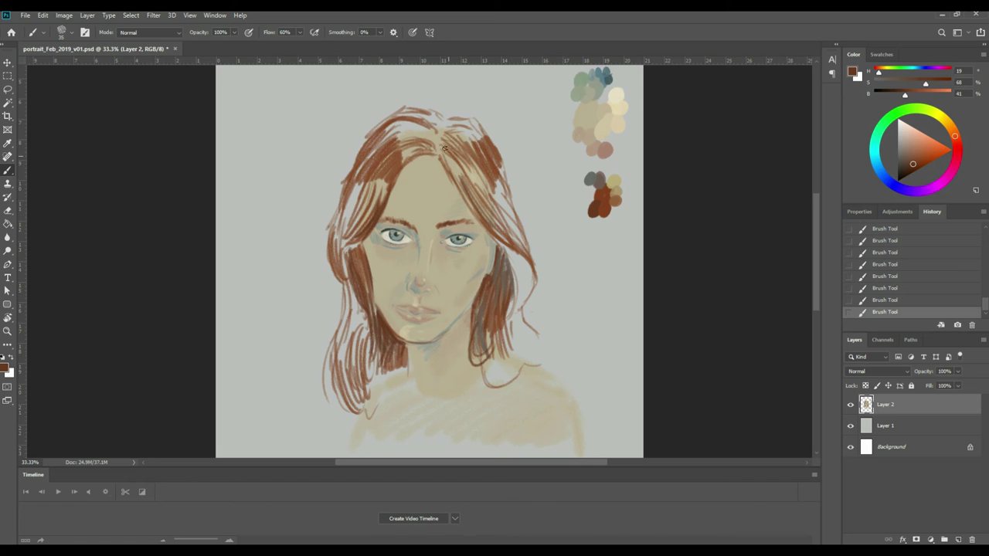
mouse_move(438, 141)
mouse_down()
mouse_move(464, 126)
mouse_move(452, 148)
mouse_move(441, 146)
mouse_move(447, 158)
mouse_move(419, 136)
mouse_move(436, 142)
mouse_move(433, 108)
mouse_up()
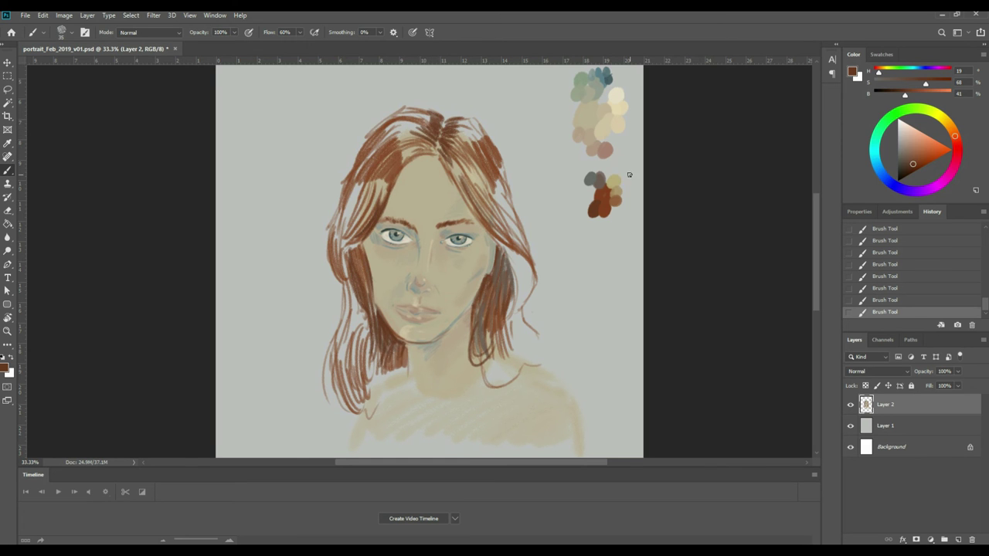
Choose a darker brown, paint a swatch beside the palette's dark brown, and sample the very dark brown (H 20, S 56, B 28).
key(i)
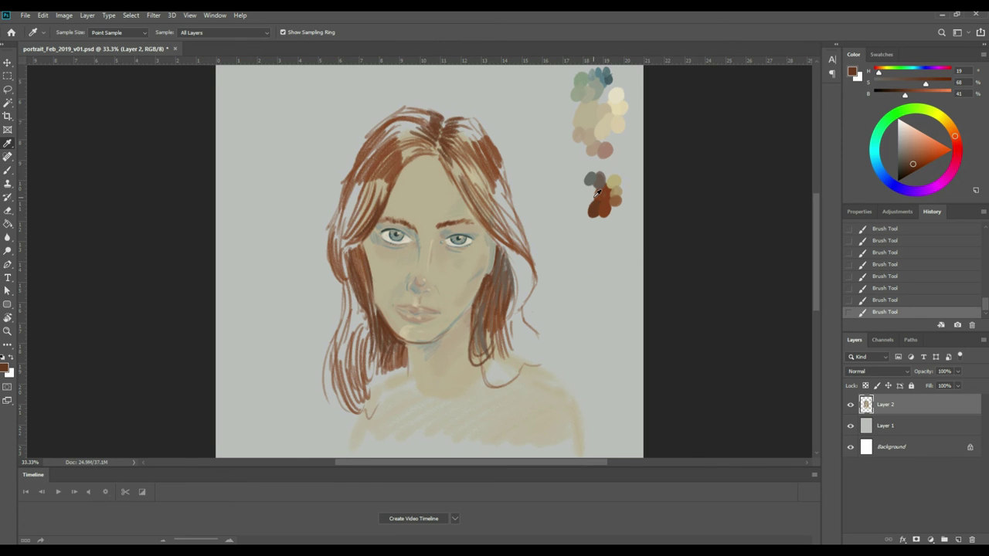
click(5, 366)
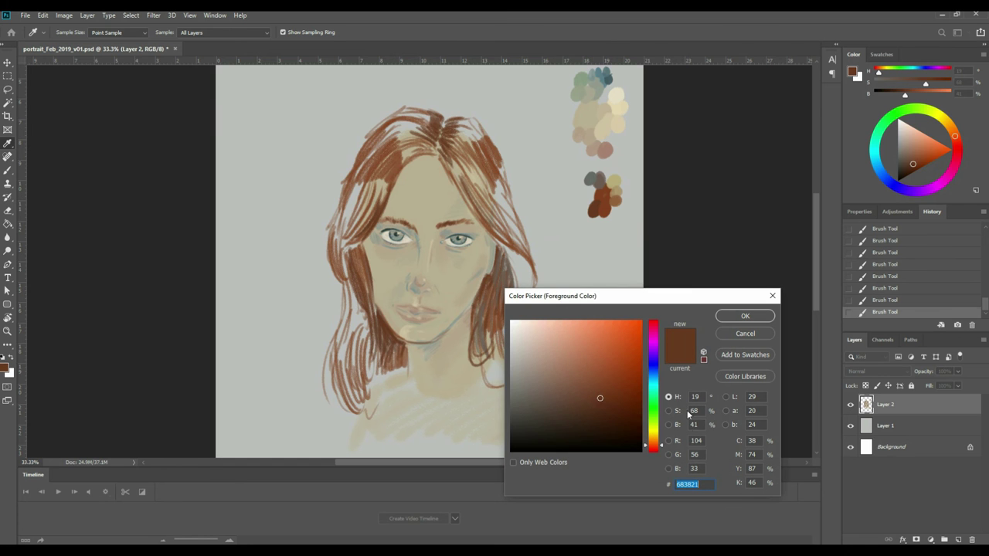
drag(601, 402, 594, 418)
click(743, 316)
key(b)
key(alt)
drag(590, 204, 584, 220)
key(alt)
alt+click(594, 209)
alt+click(582, 207)
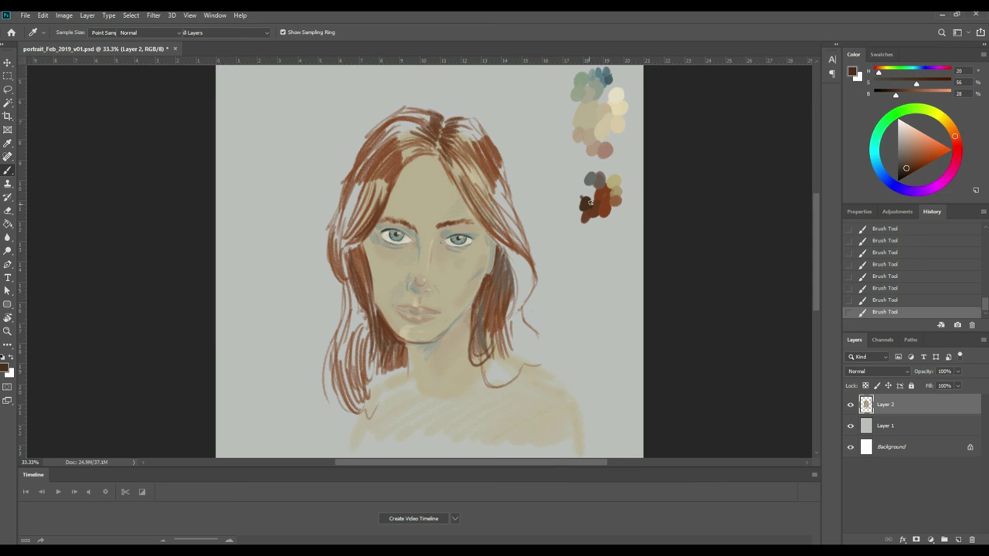
Deepen the roots at the parting and the upper hair on both sides with the darkest brown and the palette's grey.
mouse_move(438, 135)
mouse_down()
mouse_move(438, 147)
mouse_move(447, 126)
mouse_move(438, 123)
mouse_move(437, 136)
mouse_move(435, 125)
mouse_move(430, 151)
mouse_move(424, 139)
mouse_move(414, 147)
mouse_up()
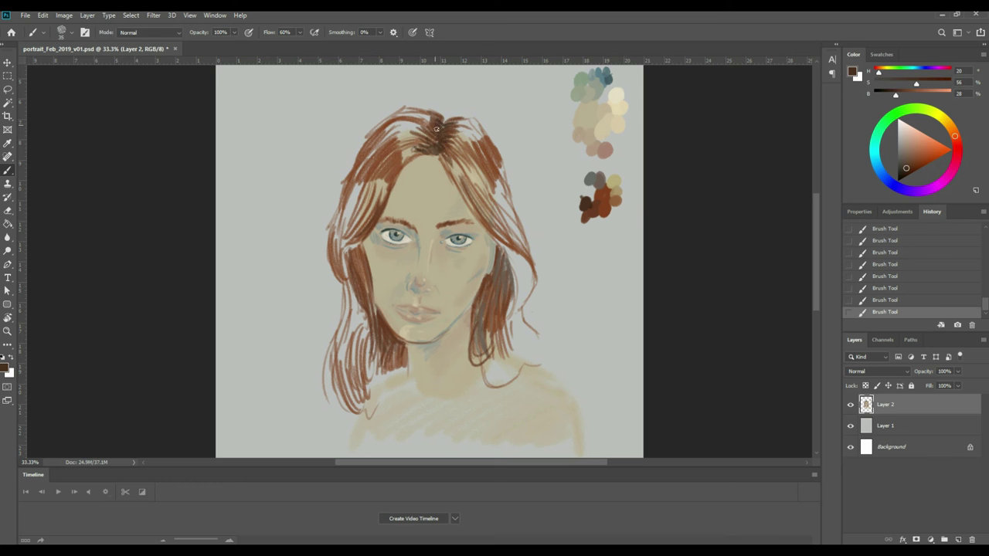
alt+click(591, 184)
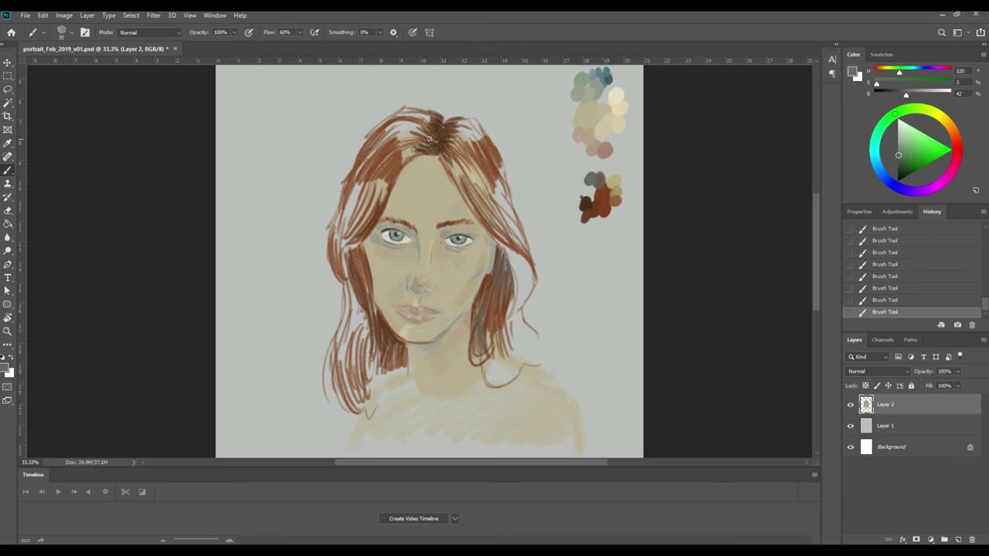
alt+click(587, 204)
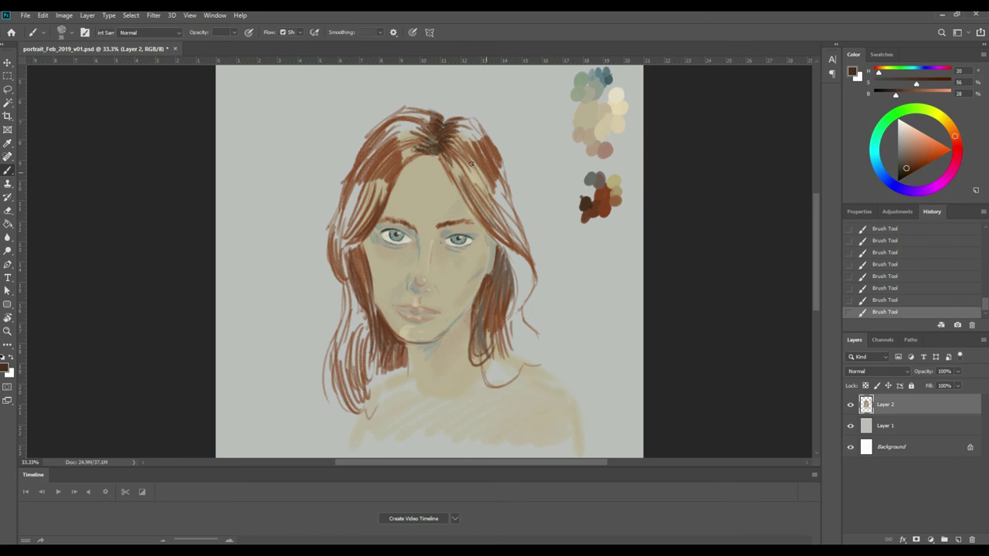
mouse_move(410, 137)
mouse_down()
mouse_move(373, 157)
mouse_move(399, 136)
mouse_move(379, 157)
mouse_move(388, 143)
mouse_move(367, 211)
mouse_up()
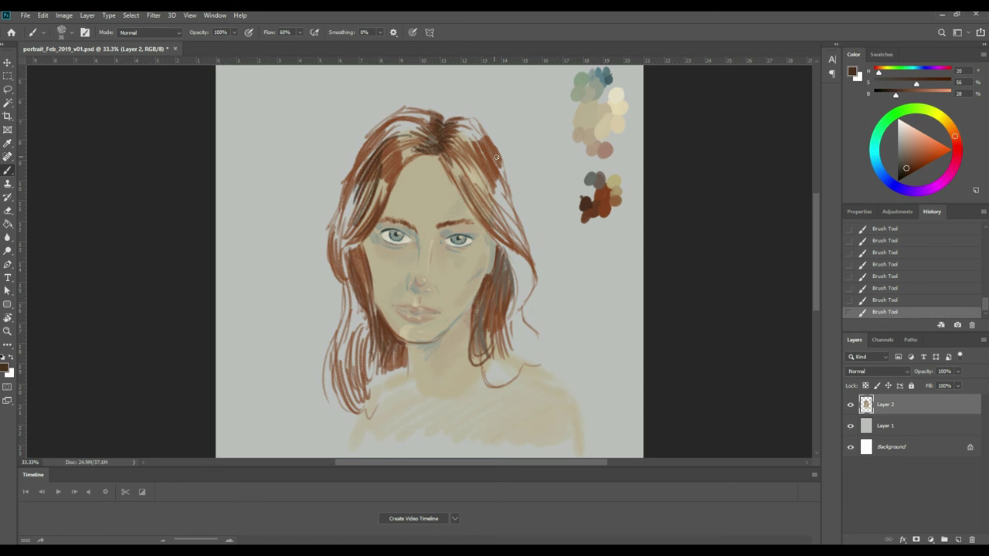
mouse_move(479, 145)
mouse_down()
mouse_move(498, 175)
mouse_move(492, 162)
mouse_up()
Add very dark brown shadow strokes to the hair behind the right jaw and the lower left locks.
mouse_move(493, 225)
mouse_down()
mouse_move(507, 281)
mouse_move(491, 326)
mouse_up()
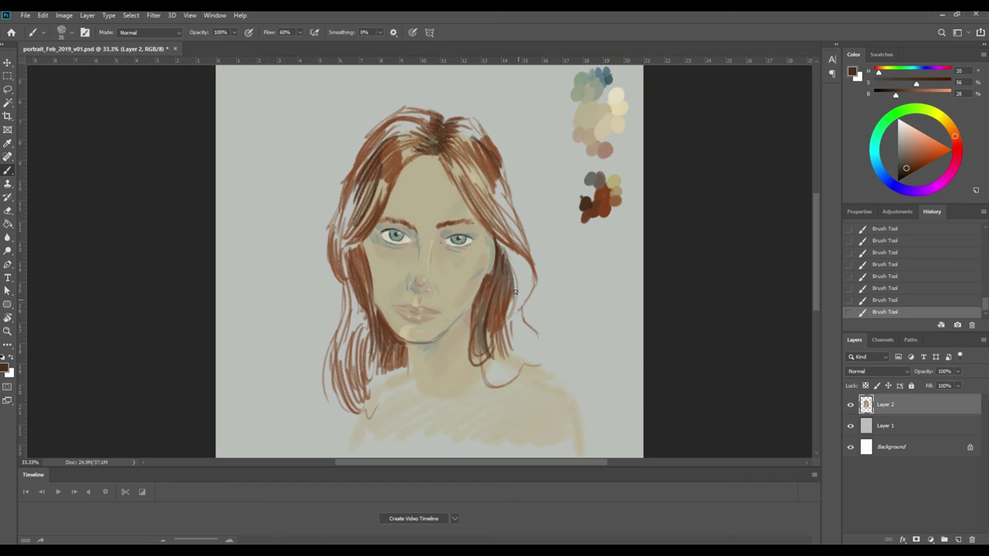
mouse_move(357, 234)
mouse_down()
mouse_move(345, 271)
mouse_move(362, 301)
mouse_move(346, 374)
mouse_up()
mouse_move(369, 339)
mouse_down()
mouse_move(364, 374)
mouse_move(384, 333)
mouse_move(390, 348)
mouse_move(368, 303)
mouse_move(360, 340)
mouse_move(365, 316)
mouse_move(352, 298)
mouse_move(360, 307)
mouse_move(346, 335)
mouse_move(356, 327)
mouse_move(369, 338)
mouse_move(355, 370)
mouse_move(367, 363)
mouse_move(363, 385)
mouse_move(386, 370)
mouse_up()
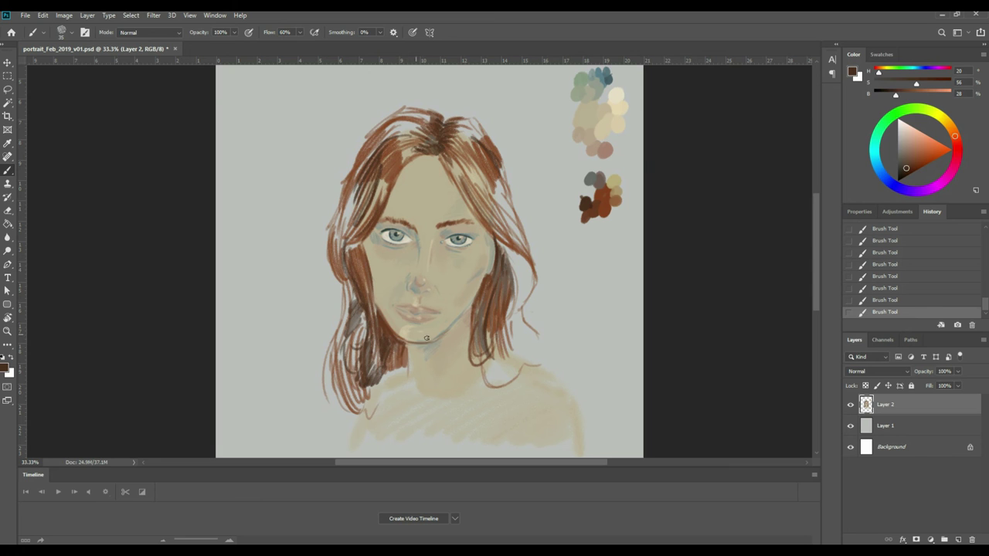
Fill tan highlights (H 35, S 34, B 67) into the hair on both sides of the parting and the wavy lock at the right.
alt+click(615, 183)
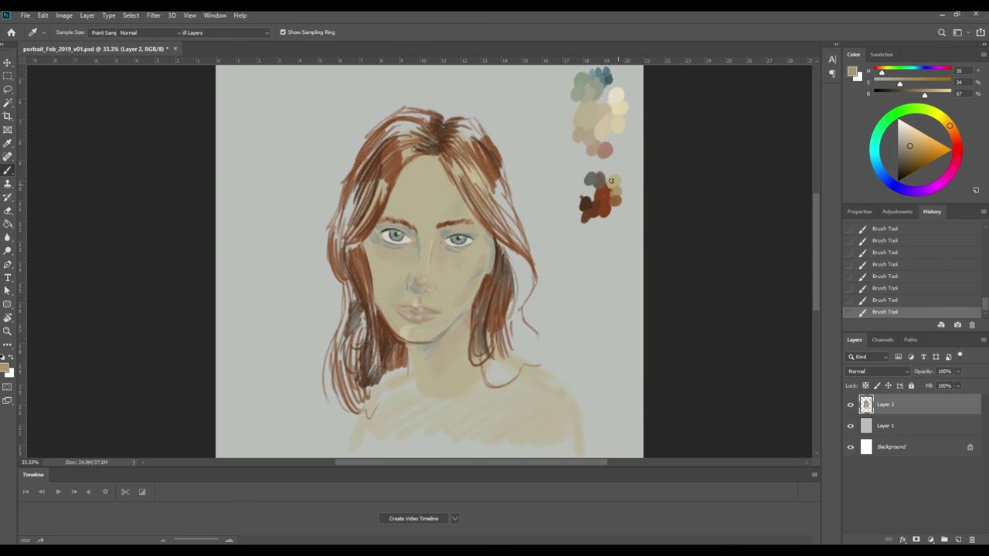
mouse_move(341, 221)
mouse_down()
mouse_move(349, 203)
mouse_move(380, 193)
mouse_up()
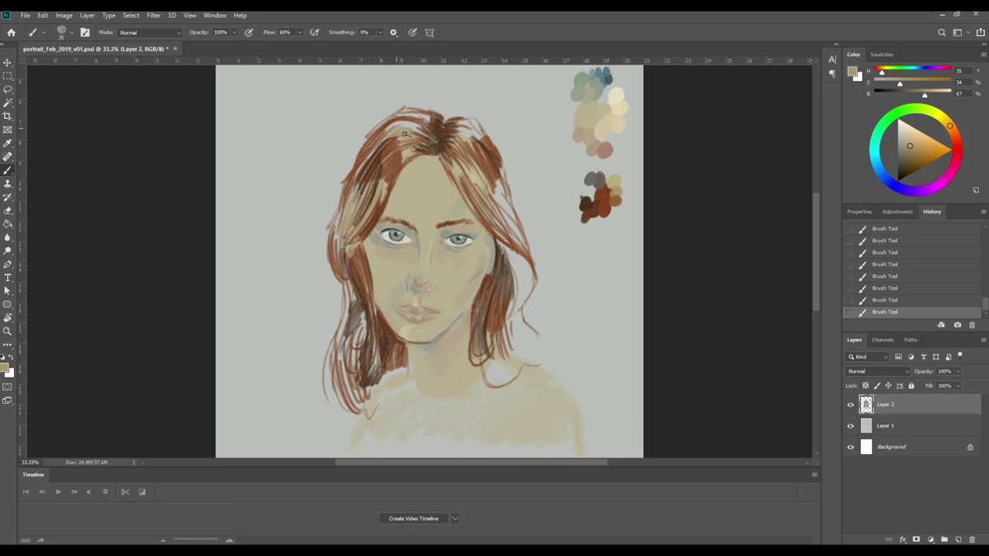
right_click(397, 163)
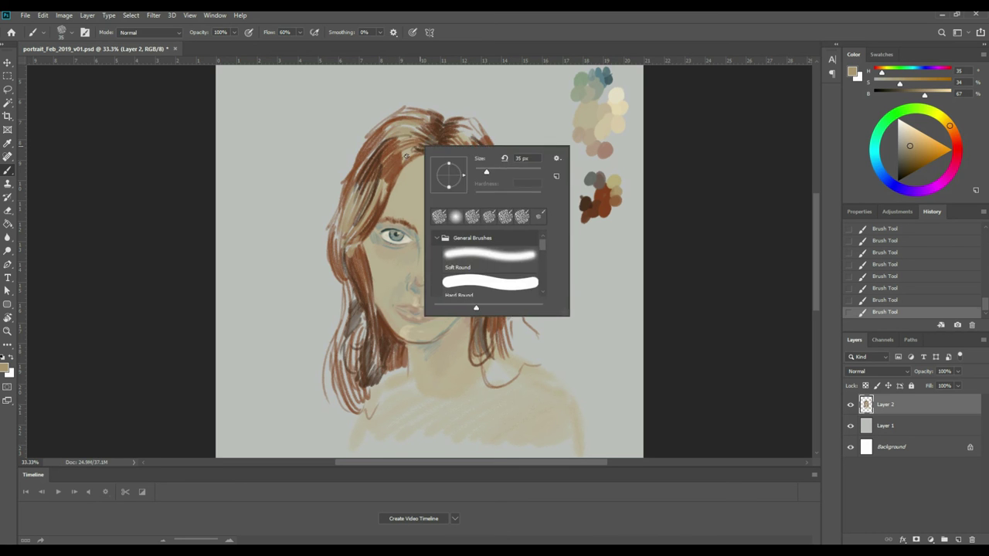
click(395, 167)
drag(395, 168, 417, 153)
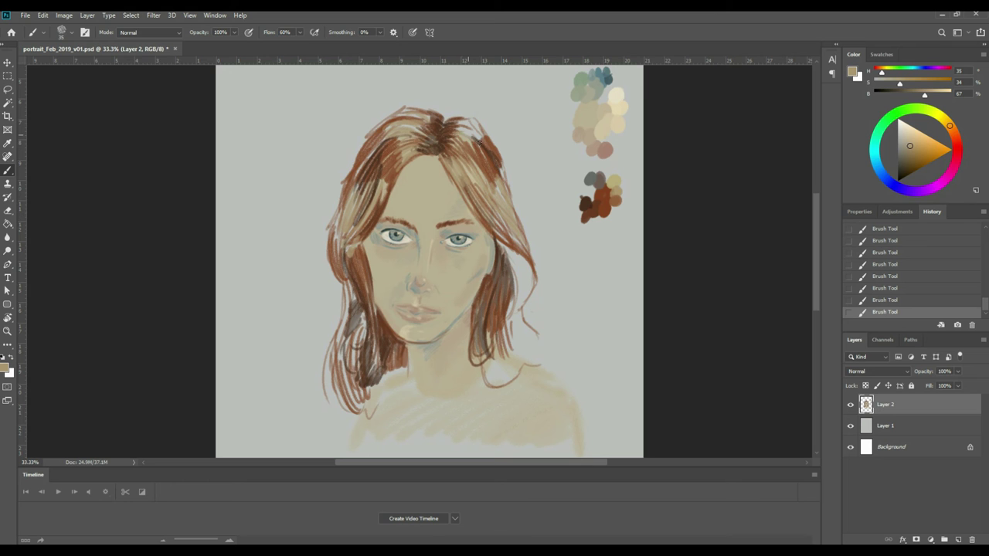
drag(519, 258, 515, 315)
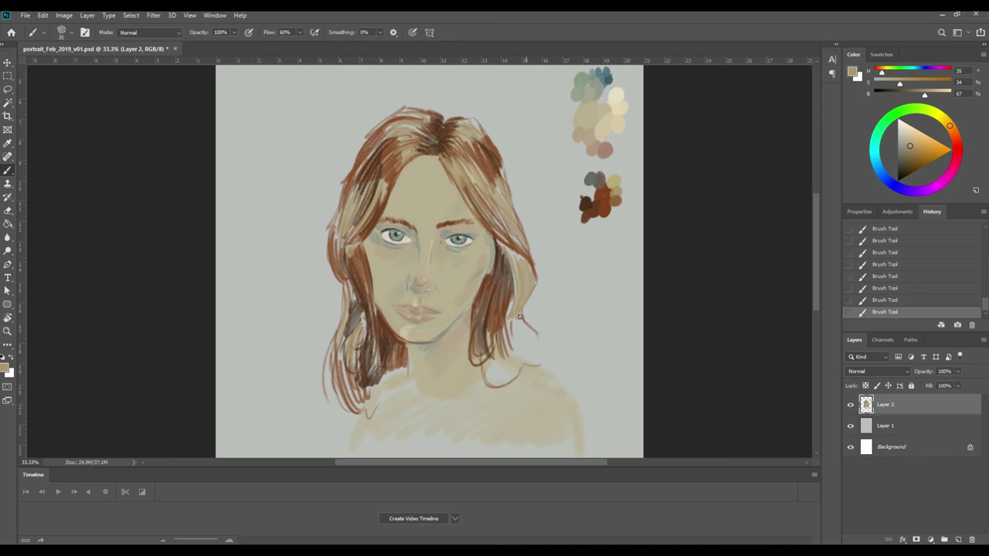
Add reddish-brown strands to the wavy right lock and curl its ends above the shoulder.
alt+click(603, 195)
drag(522, 269, 508, 355)
mouse_move(522, 318)
mouse_down()
mouse_move(515, 357)
mouse_move(519, 345)
mouse_move(544, 357)
mouse_move(492, 380)
mouse_up()
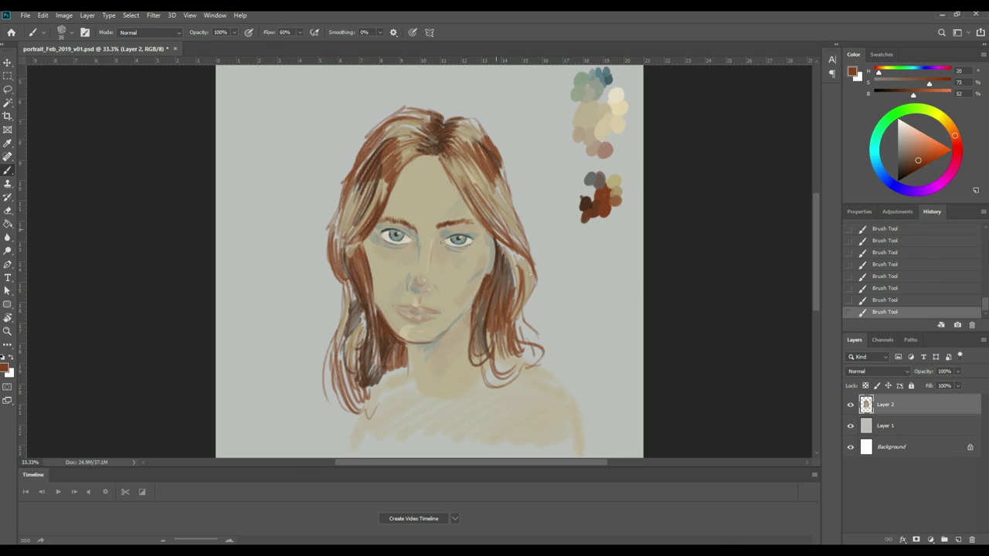
Deepen the right lock and the strands beside the left cheek with very dark brown (H 20, S 56, B 28).
alt+click(591, 203)
mouse_move(496, 241)
mouse_down()
mouse_move(529, 275)
mouse_move(519, 298)
mouse_up()
drag(516, 255, 510, 295)
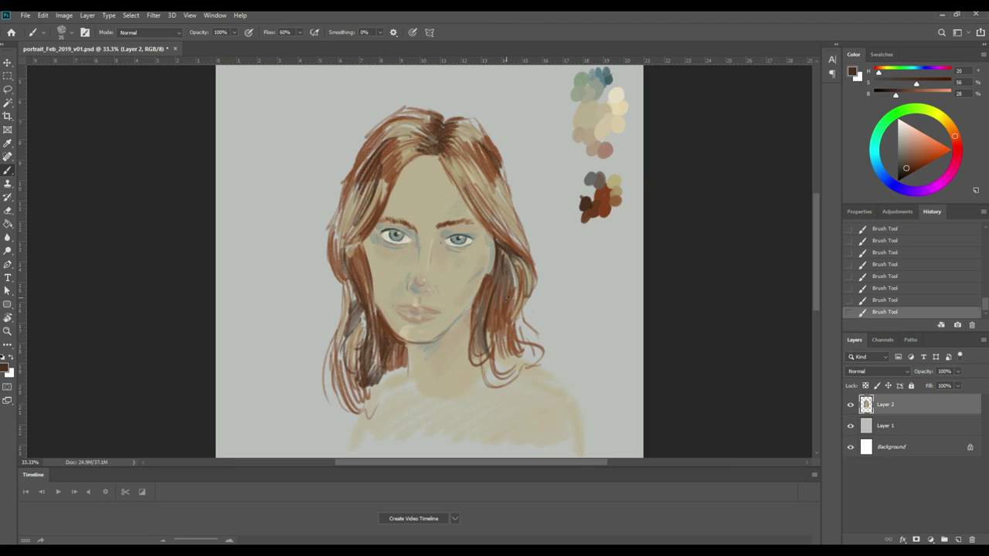
mouse_move(357, 241)
mouse_down()
mouse_move(381, 304)
mouse_move(382, 354)
mouse_up()
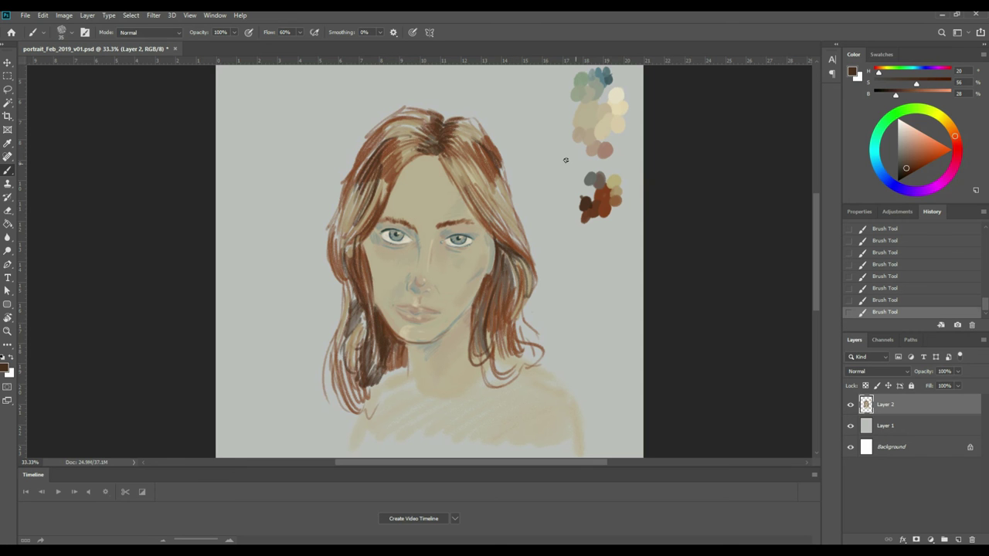
Paint reddish-brown strands (H 20, S 77, B 51) from the parting over the upper hair and down the left side.
alt+click(601, 192)
mouse_move(452, 161)
mouse_down()
mouse_move(460, 184)
mouse_move(458, 154)
mouse_move(466, 173)
mouse_move(448, 155)
mouse_move(451, 175)
mouse_move(437, 148)
mouse_move(462, 143)
mouse_move(466, 127)
mouse_move(470, 148)
mouse_move(394, 174)
mouse_move(392, 143)
mouse_move(439, 118)
mouse_move(368, 147)
mouse_up()
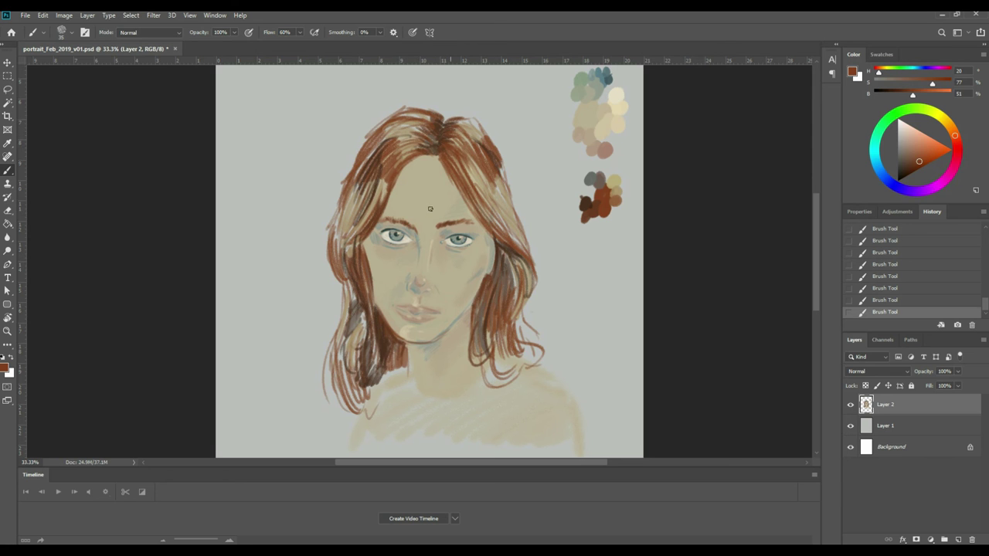
drag(333, 242, 407, 147)
mouse_move(348, 207)
mouse_down()
mouse_move(335, 225)
mouse_move(368, 184)
mouse_up()
Blend the upper left hair with mid and greyed browns sampled from the neighbouring strands.
key(i)
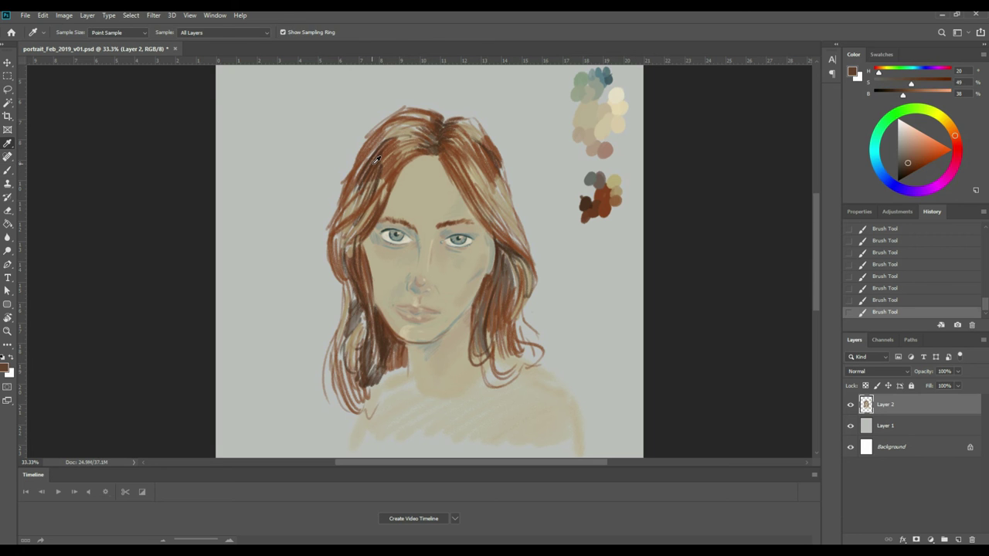
click(376, 159)
key(b)
mouse_move(372, 178)
mouse_down()
mouse_move(330, 241)
mouse_move(406, 157)
mouse_up()
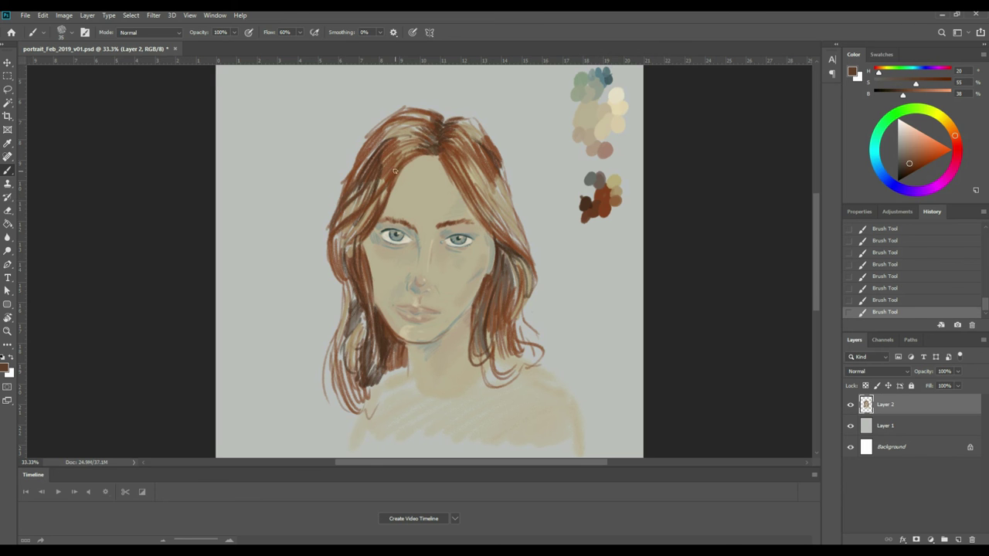
alt+click(388, 172)
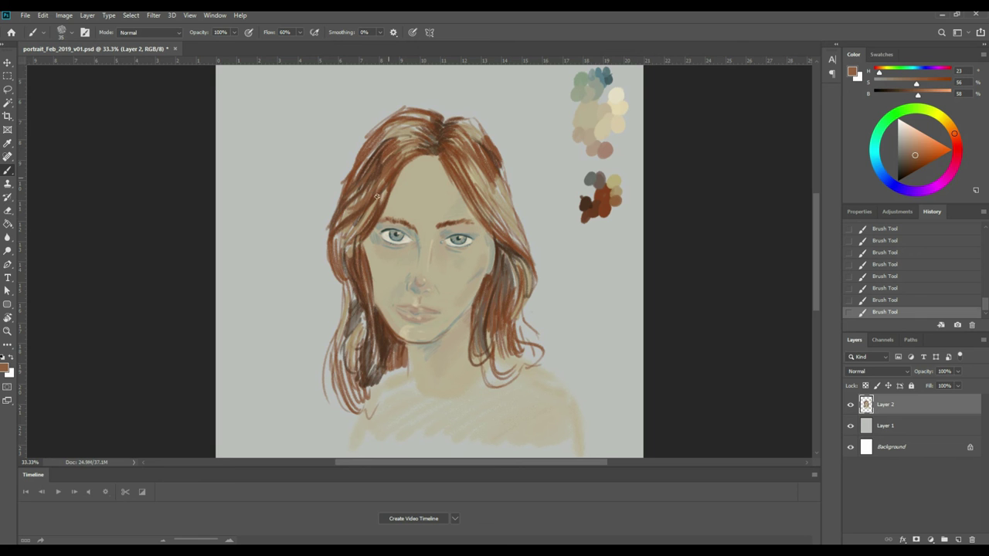
alt+click(345, 229)
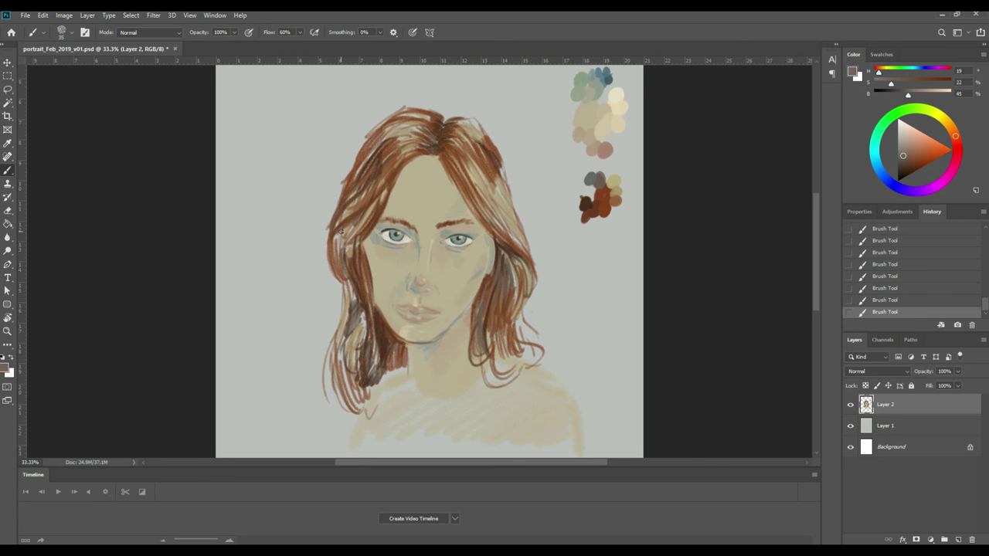
Add dark brown strokes (H 19, S 57, B 30) to the right-side hair and outline the face from right temple to jaw.
alt+click(387, 335)
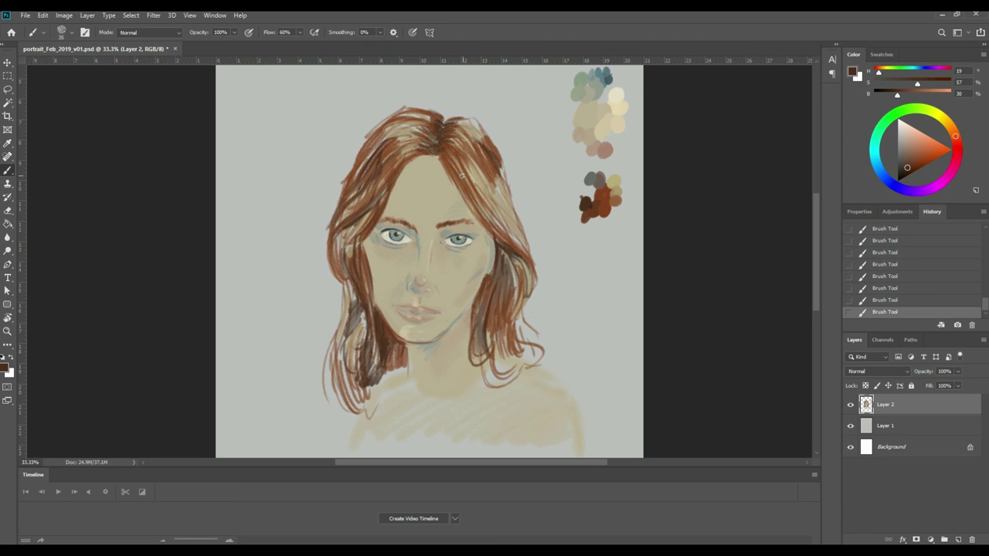
mouse_move(456, 170)
mouse_down()
mouse_move(471, 207)
mouse_move(511, 244)
mouse_up()
drag(485, 190, 529, 256)
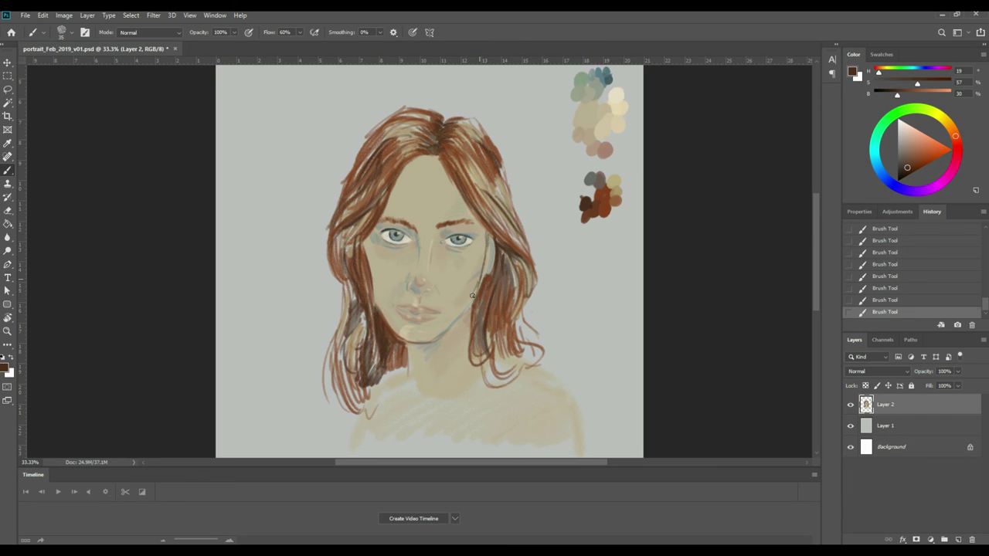
mouse_move(478, 284)
mouse_down()
mouse_move(438, 337)
mouse_move(455, 320)
mouse_up()
Shade the right temple, the cheek edge and the neck below the jaw with greyish tans sampled beside the hairline.
key(ctrl+plus)
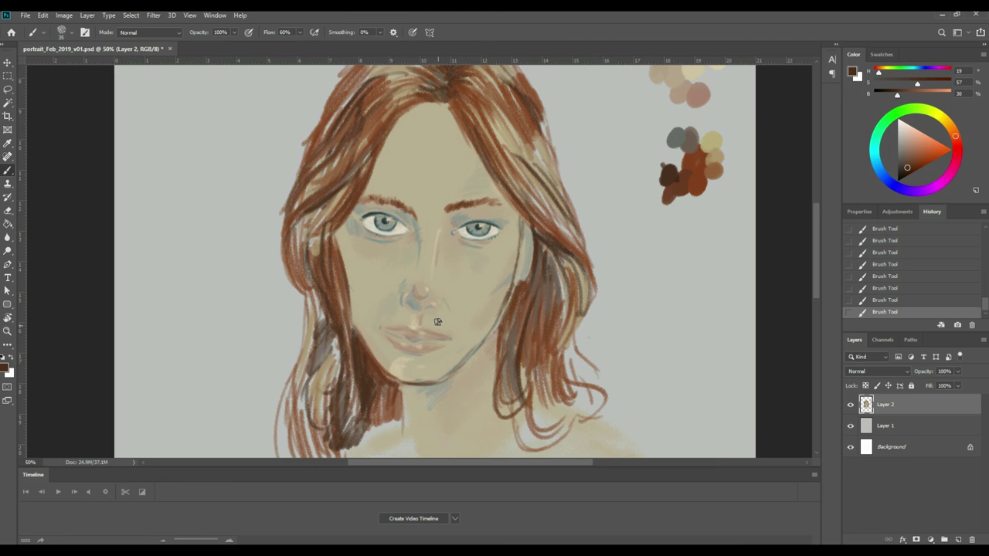
alt+click(523, 231)
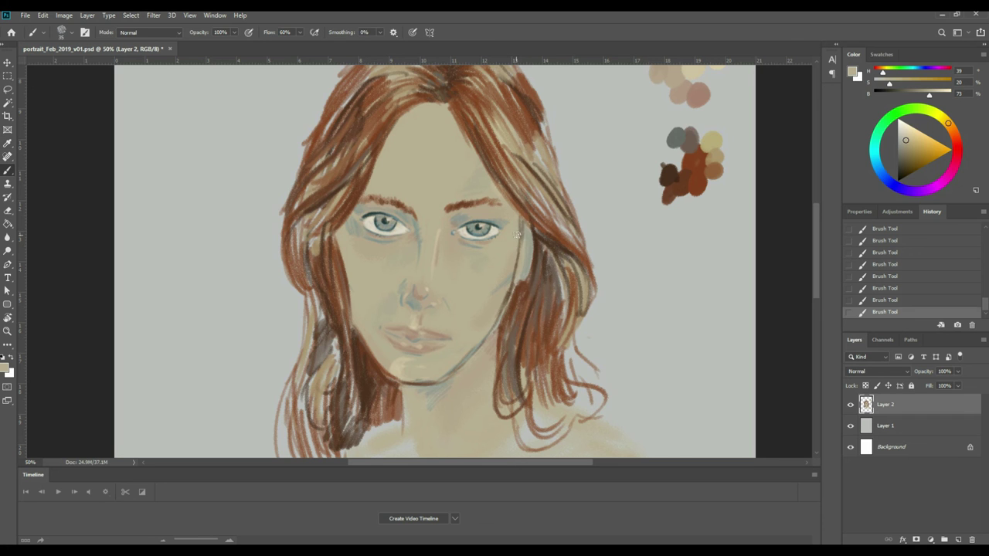
key(alt)
alt+click(523, 222)
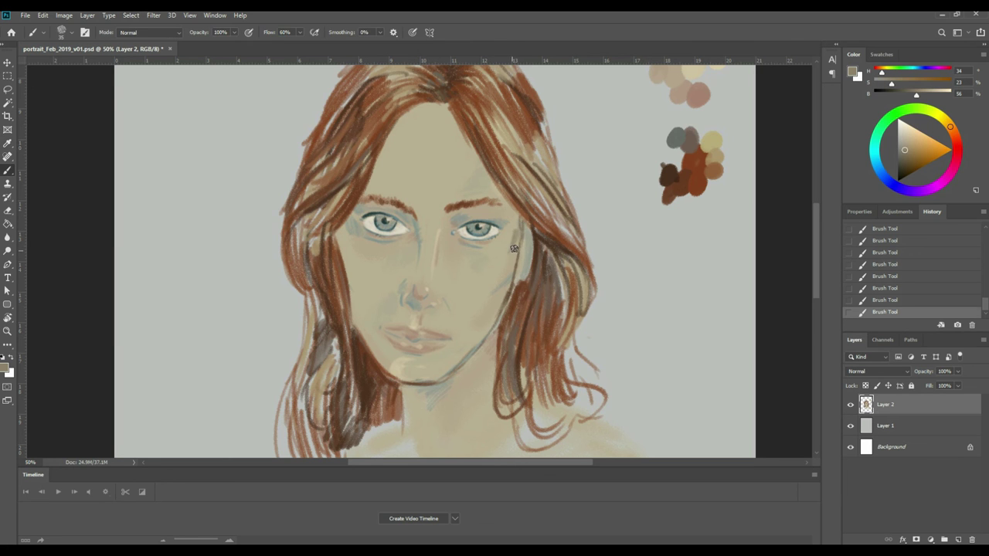
alt+click(511, 245)
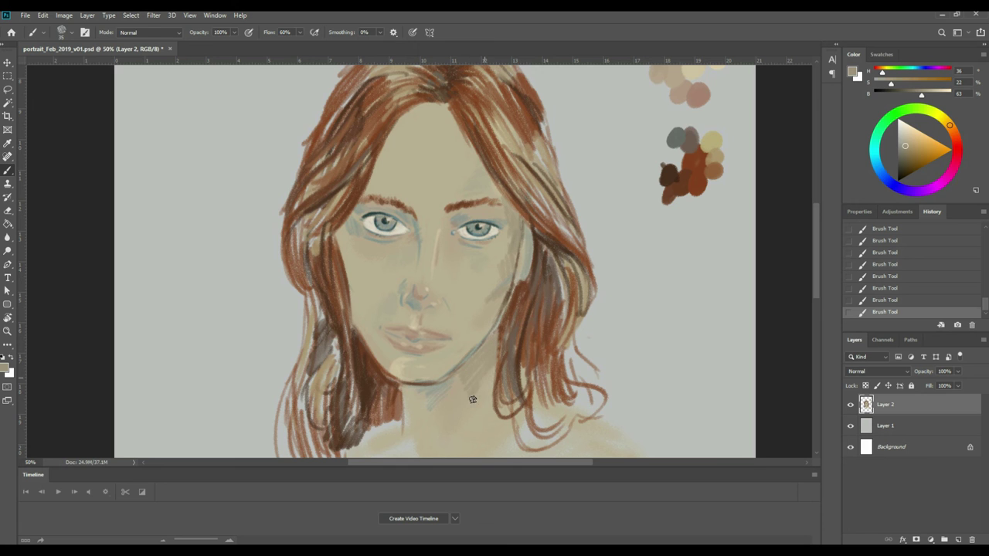
Blend the shadows on the neck, cheeks and forehead with muted tans sampled from the cheek and neck.
key(i)
click(482, 313)
click(470, 341)
key(b)
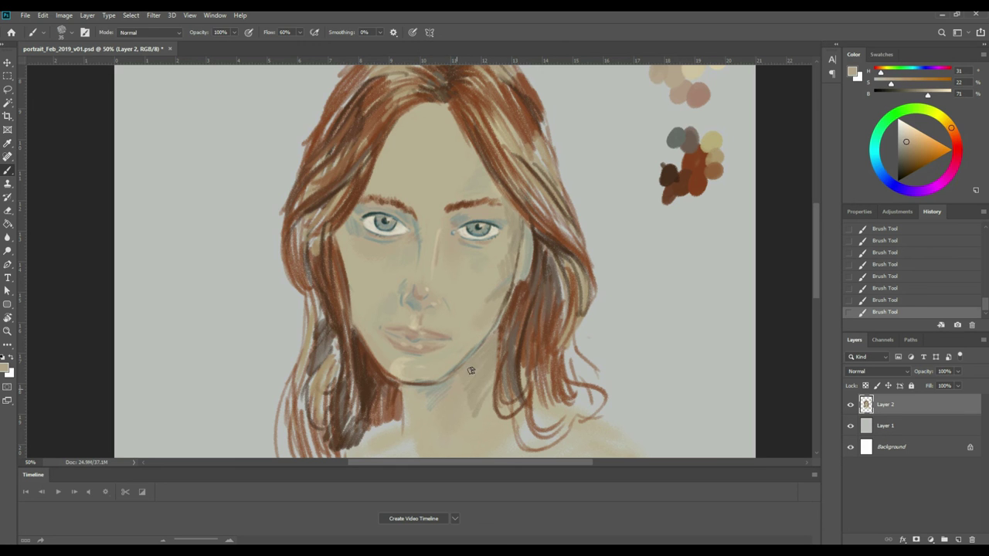
alt+click(456, 390)
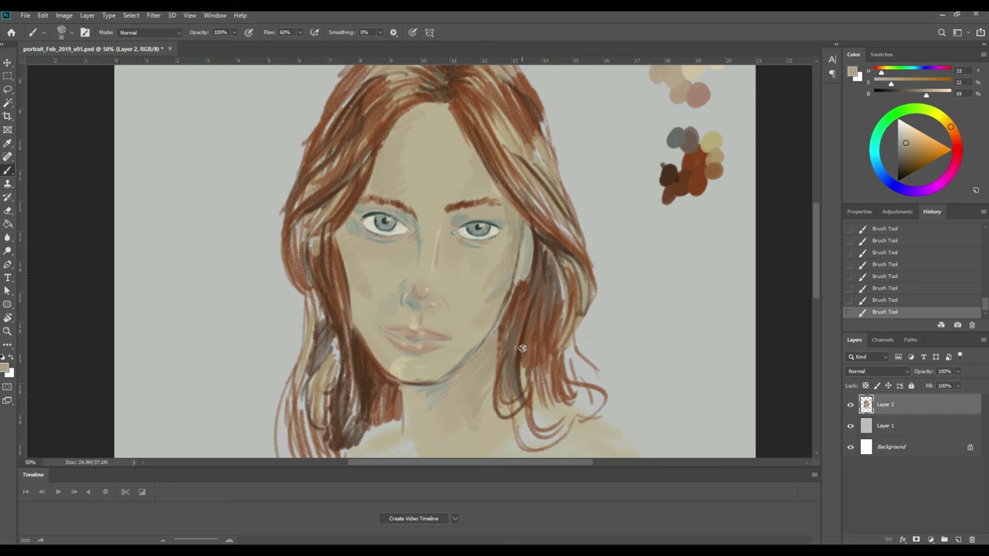
Fill the lips with a muted pinkish tan sampled from the mouth, and soften their edges with the surrounding skin tone.
key(i)
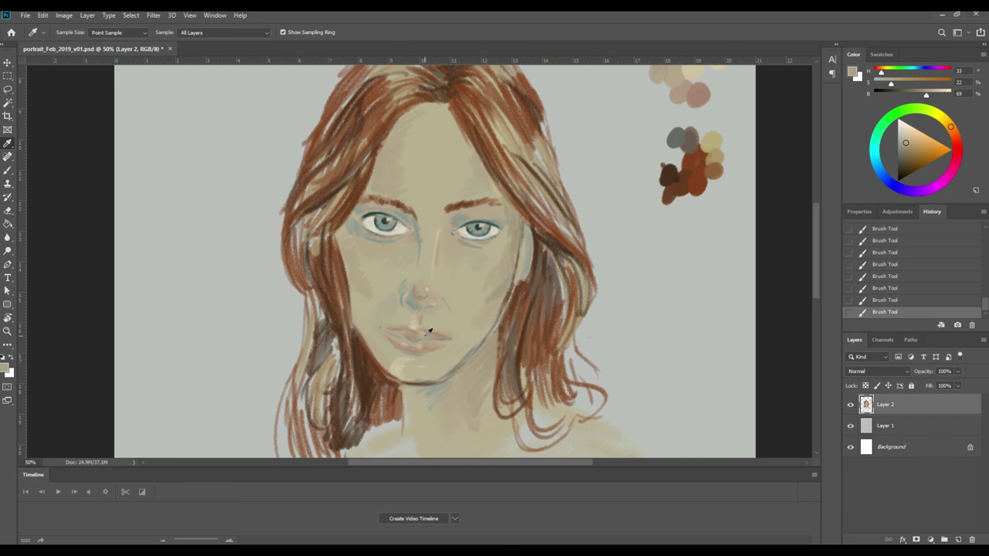
click(429, 332)
key(b)
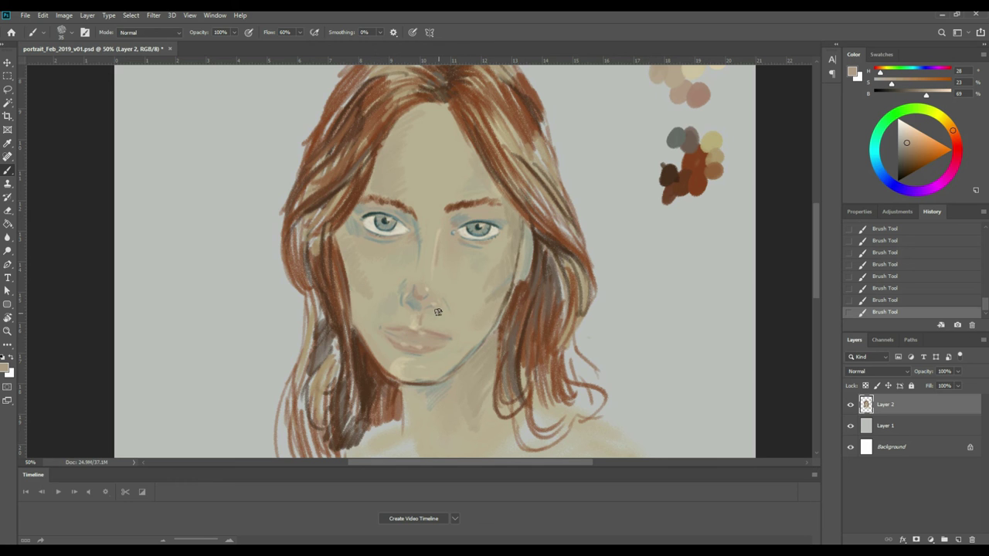
key(i)
click(382, 323)
key(b)
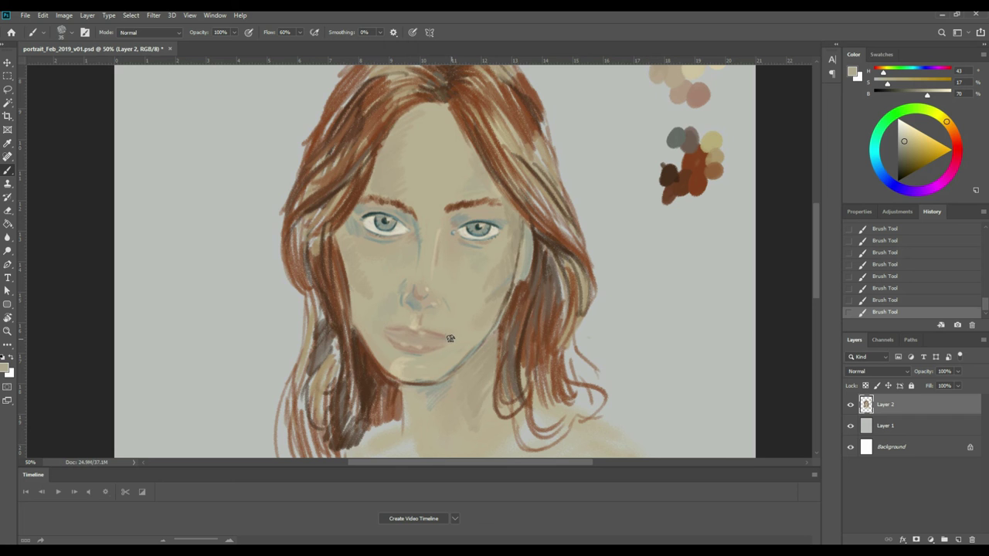
Refine the lips with a sampled lip tone and a 20 px brush in the grey from beneath the nose.
key(i)
click(393, 340)
key(b)
key(i)
click(424, 303)
key(b)
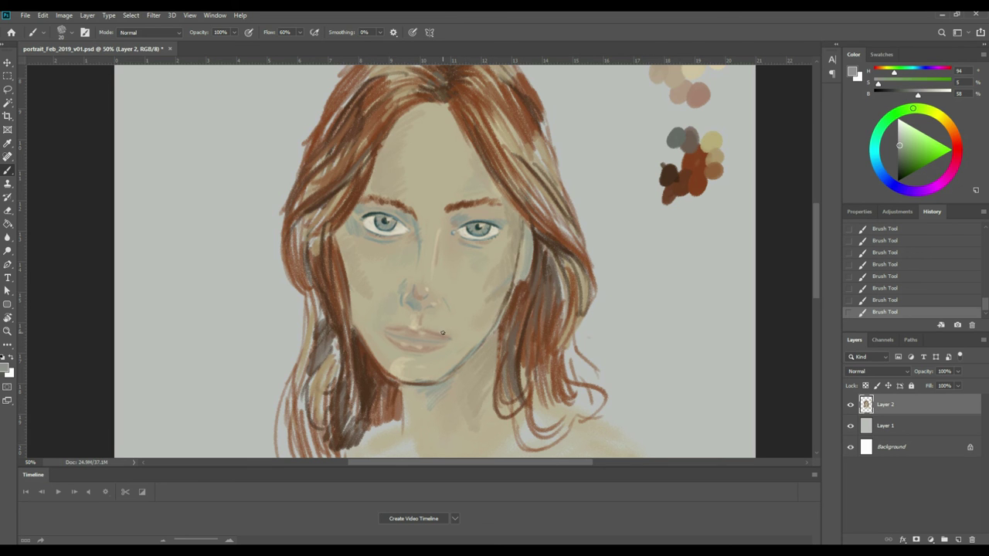
Reduce the upper lip with sampled skin tones and rebuild its shape with a muted pinkish tan.
key(i)
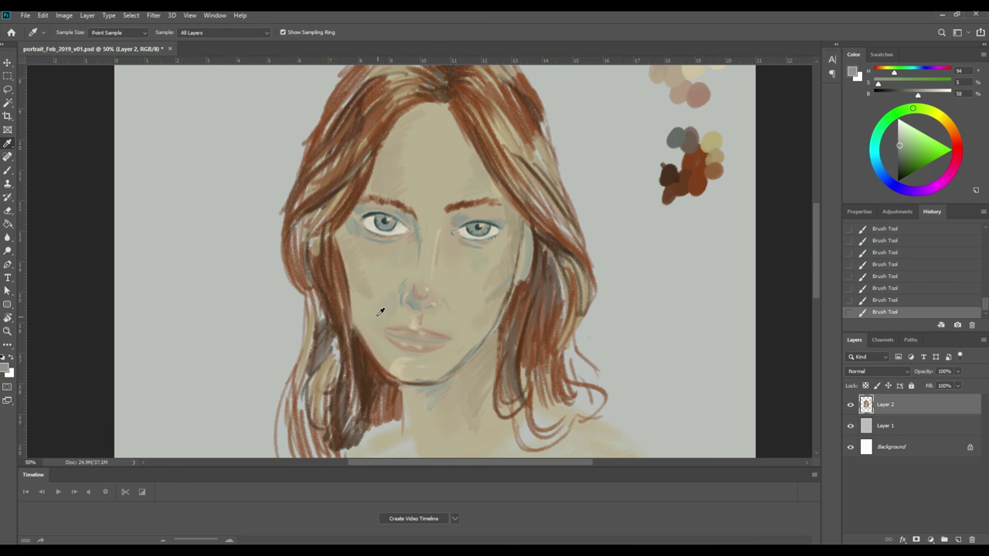
click(387, 334)
key(b)
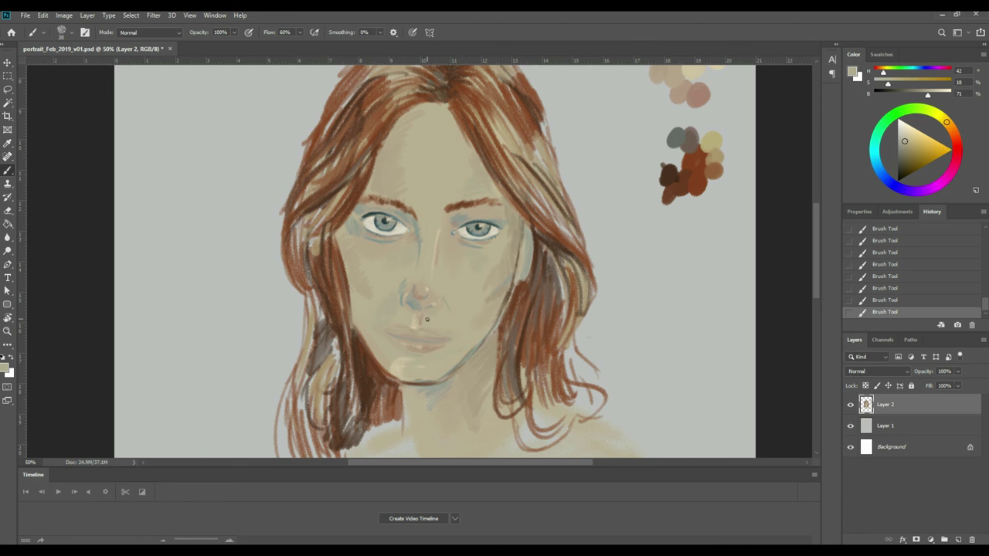
alt+click(424, 320)
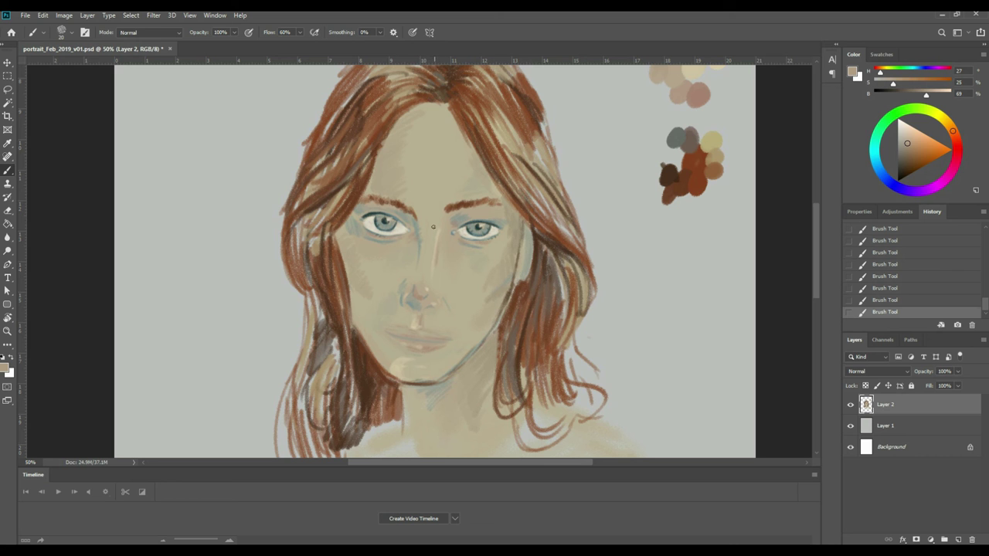
alt+click(403, 301)
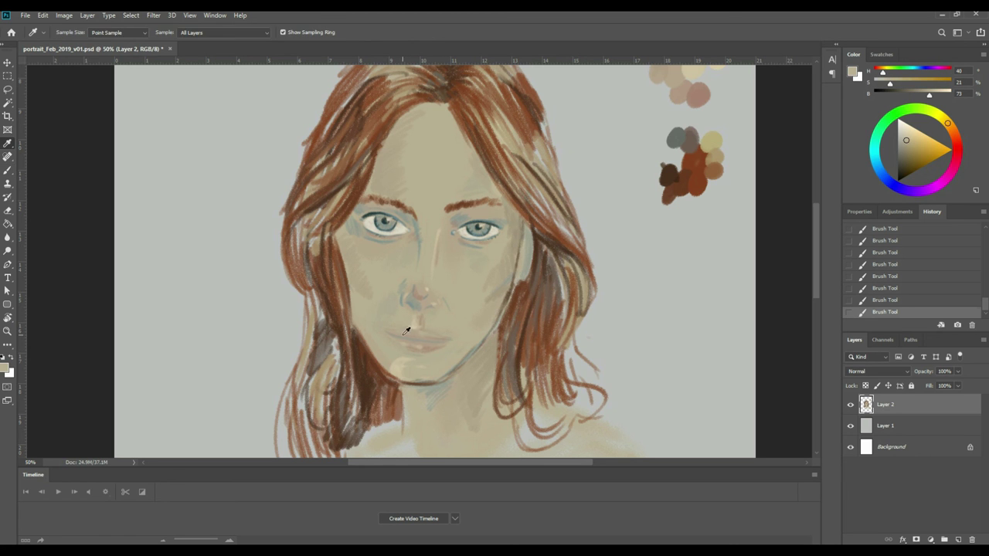
alt+click(397, 334)
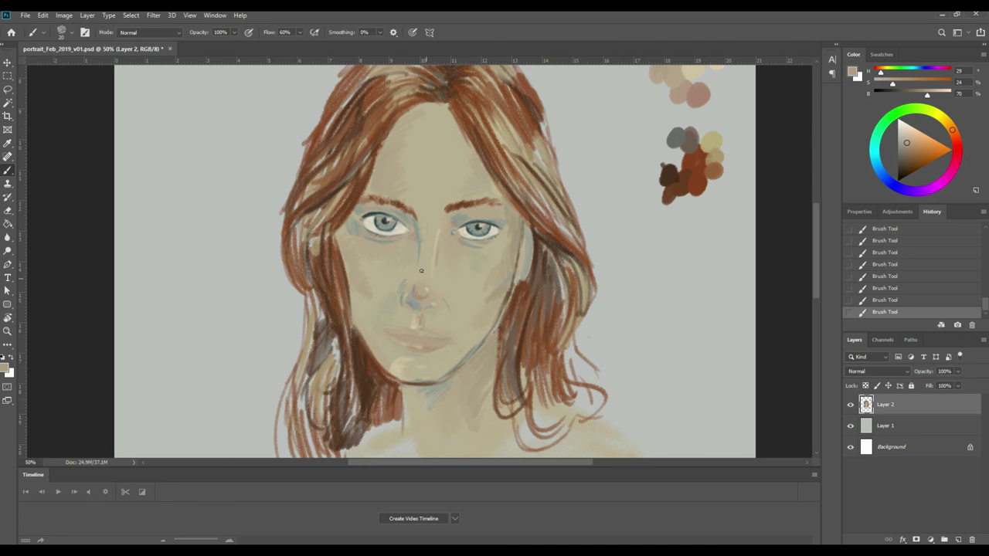
Define the mouth line and the shadow under the lower lip with sampled grey and dark reddish brown (H 20, S 67, B 41).
alt+click(393, 336)
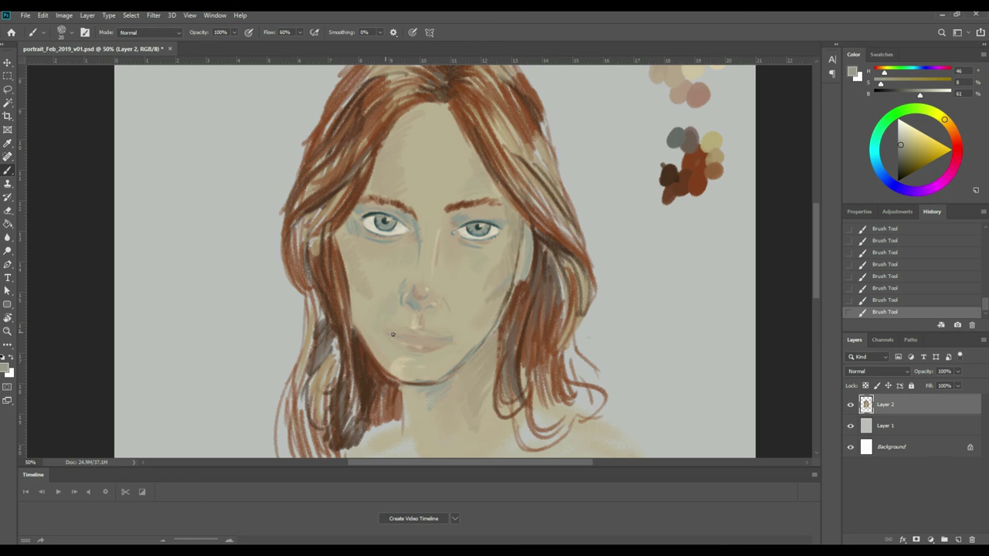
alt+click(683, 184)
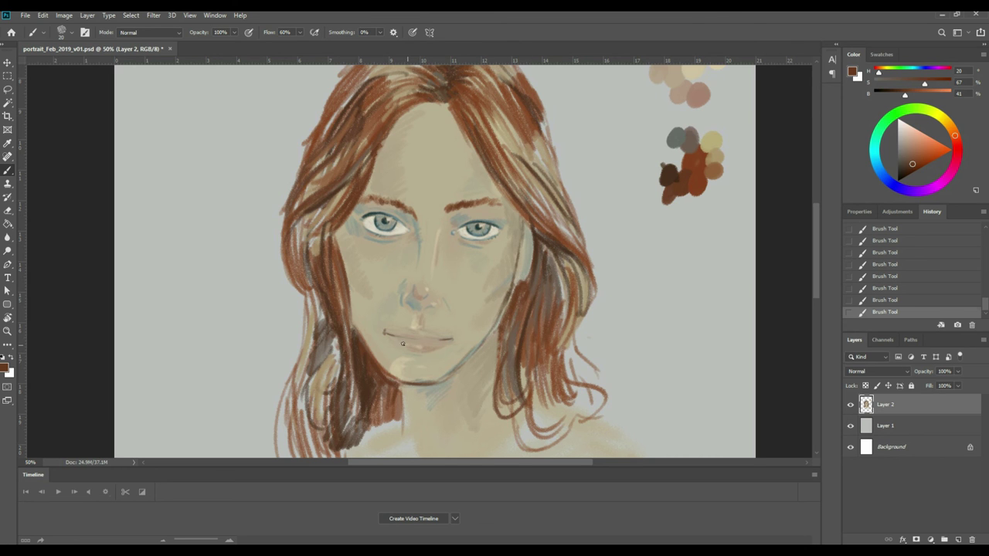
drag(426, 356, 424, 356)
Shade the underside of the nose and the skin around the mouth with greyish tans sampled from the face.
alt+click(406, 305)
alt+click(400, 347)
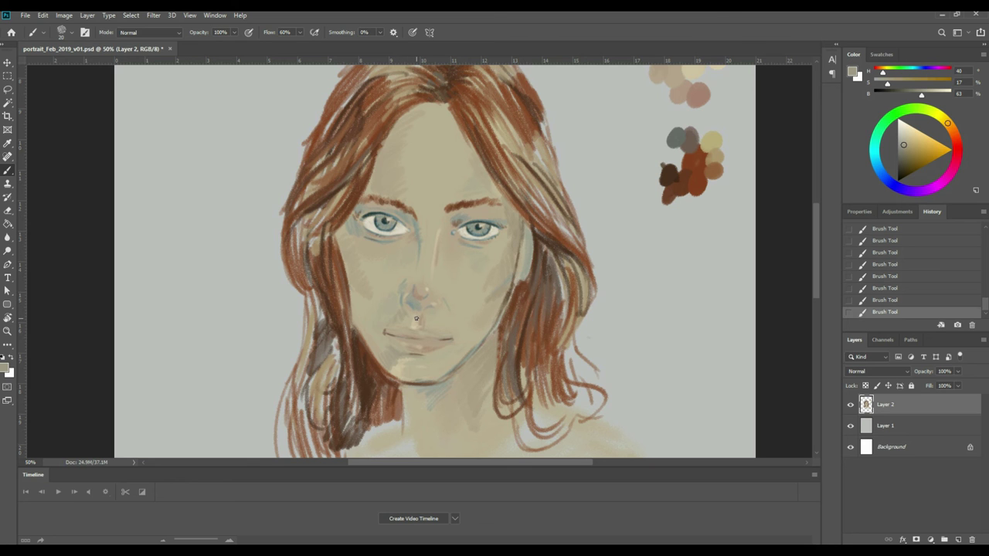
alt+click(391, 334)
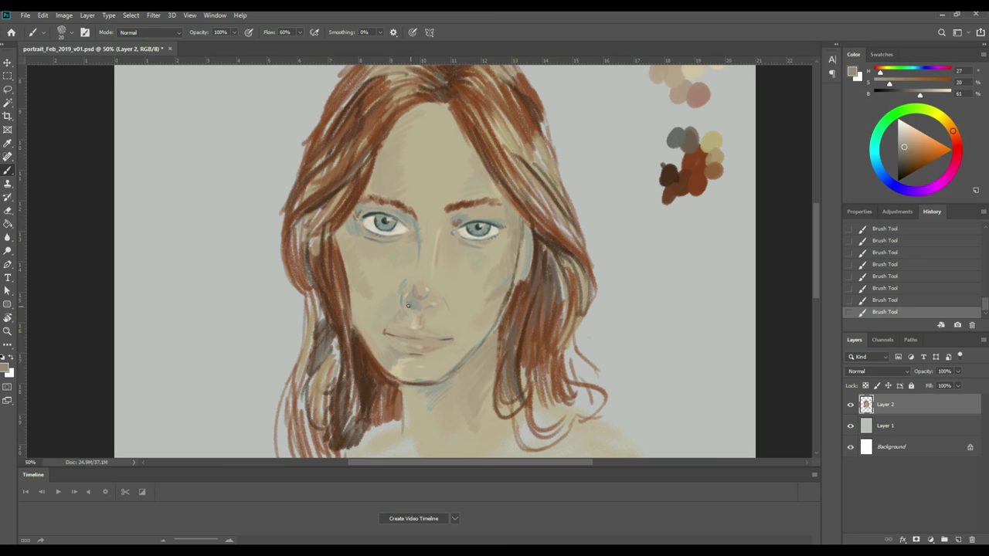
alt+click(390, 325)
alt+click(394, 354)
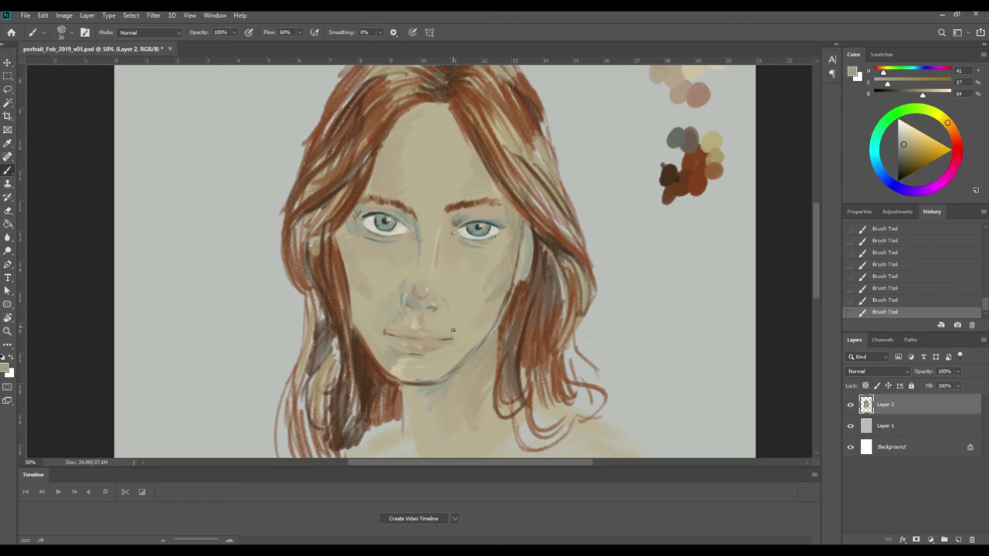
Mix a reddish brown (H 11, S 63, B 53) from a sampled skin tone and paint the upper and lower lips.
alt+click(429, 343)
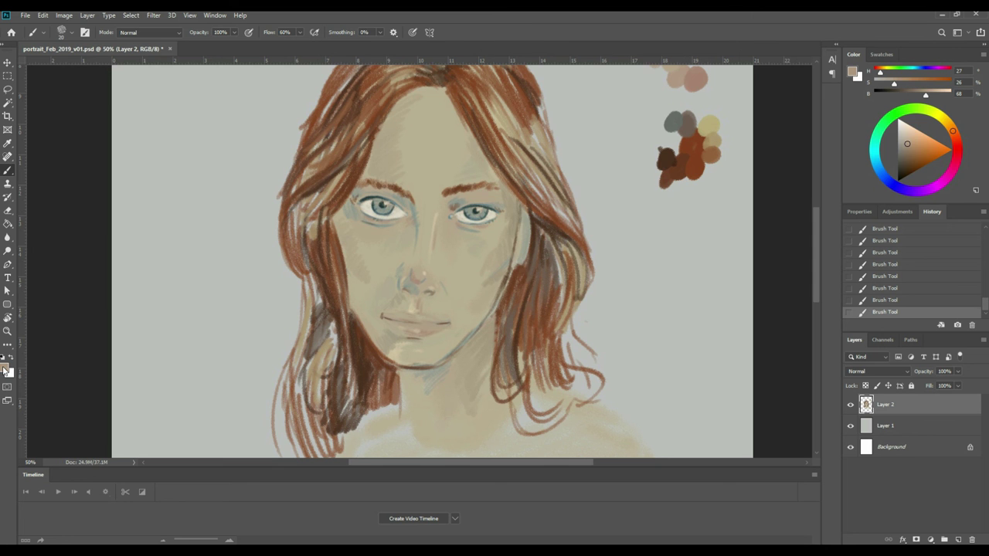
click(7, 368)
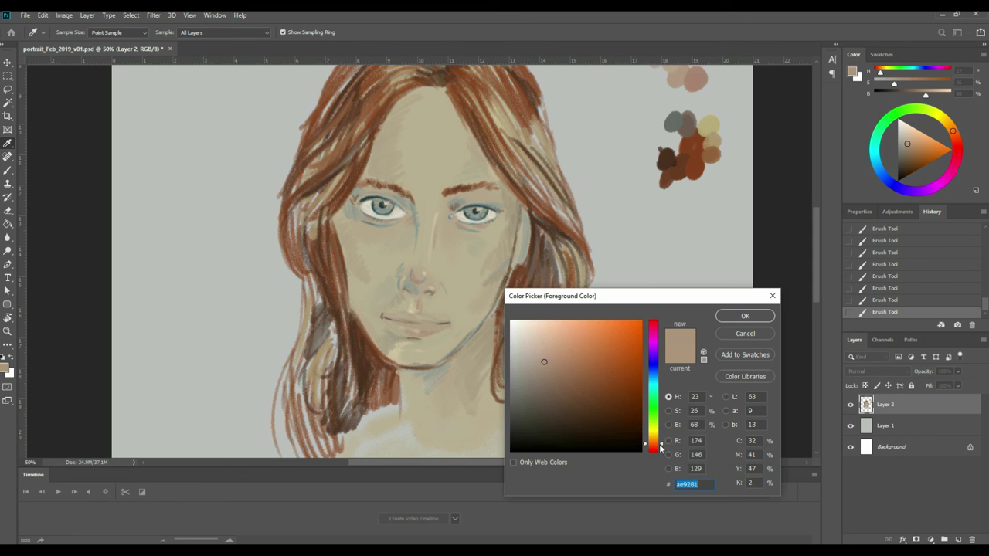
drag(660, 445, 661, 450)
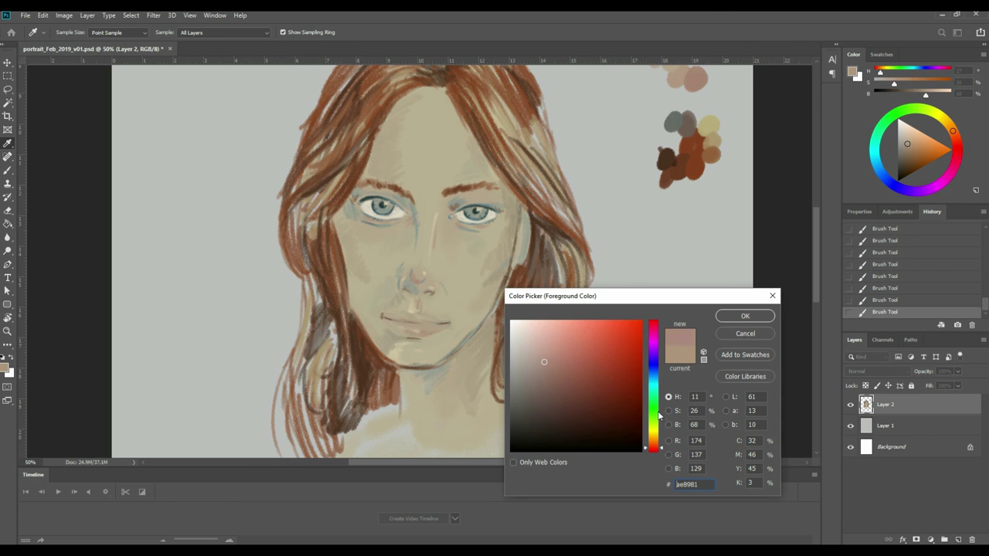
click(568, 374)
mouse_move(568, 374)
mouse_down()
mouse_move(576, 387)
mouse_move(595, 374)
mouse_move(584, 387)
mouse_move(604, 391)
mouse_move(603, 378)
mouse_up()
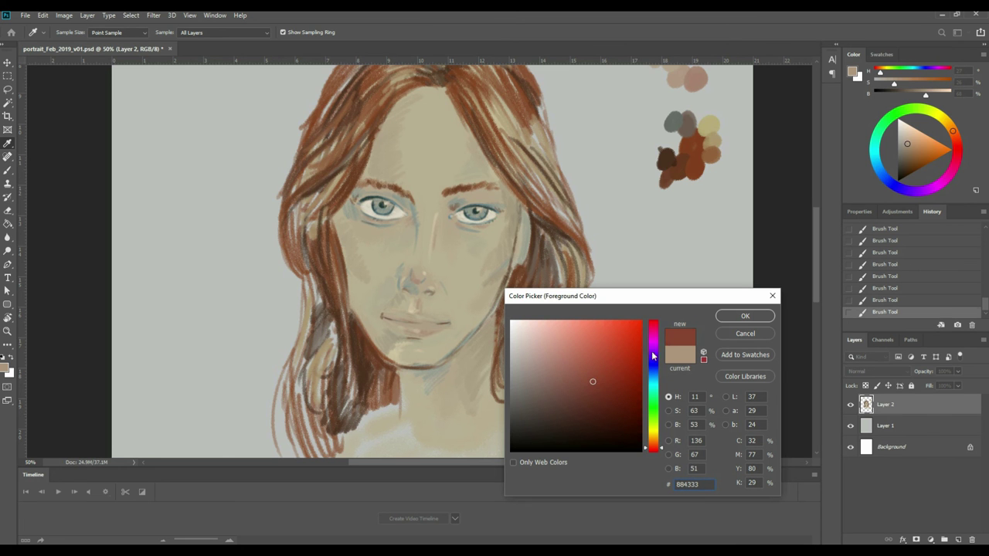
click(745, 317)
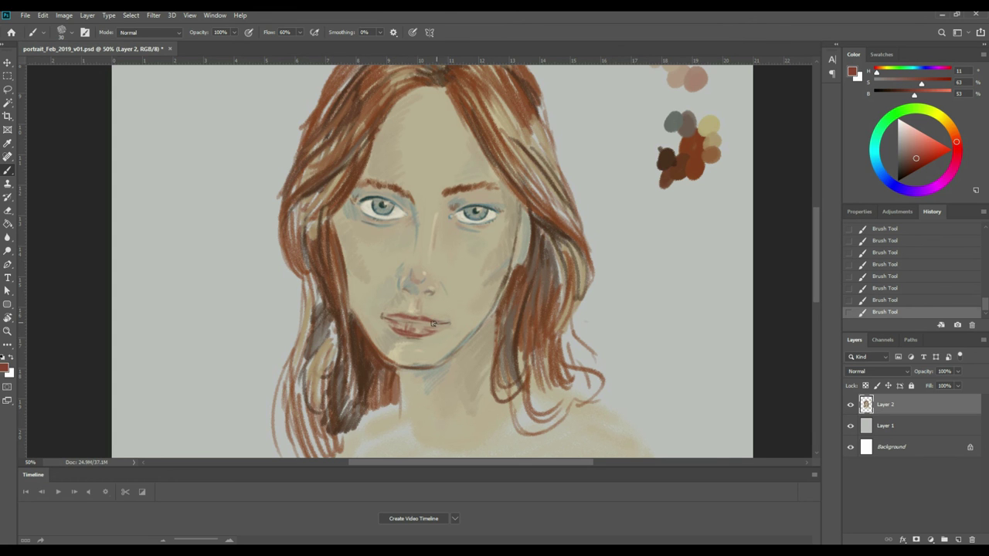
drag(399, 320, 429, 324)
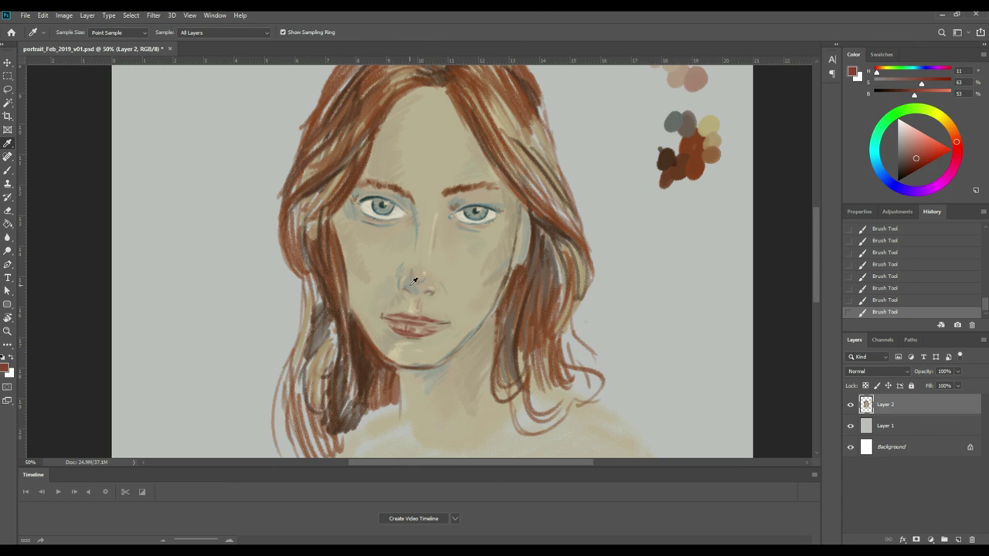
Darken the mouth line and corners with the palette's dark brown and fill the lower lip with a sampled lip red.
alt+click(410, 285)
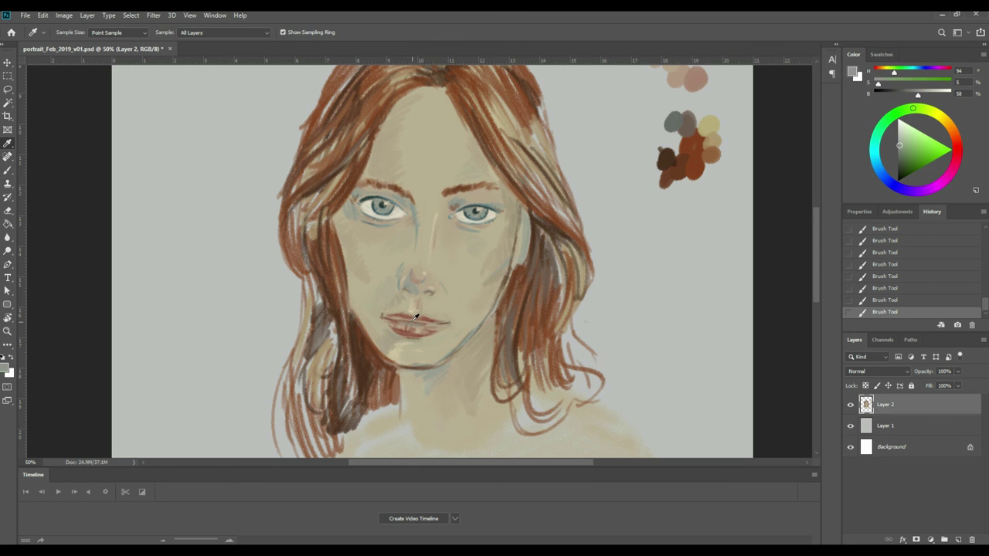
alt+click(416, 325)
alt+click(668, 162)
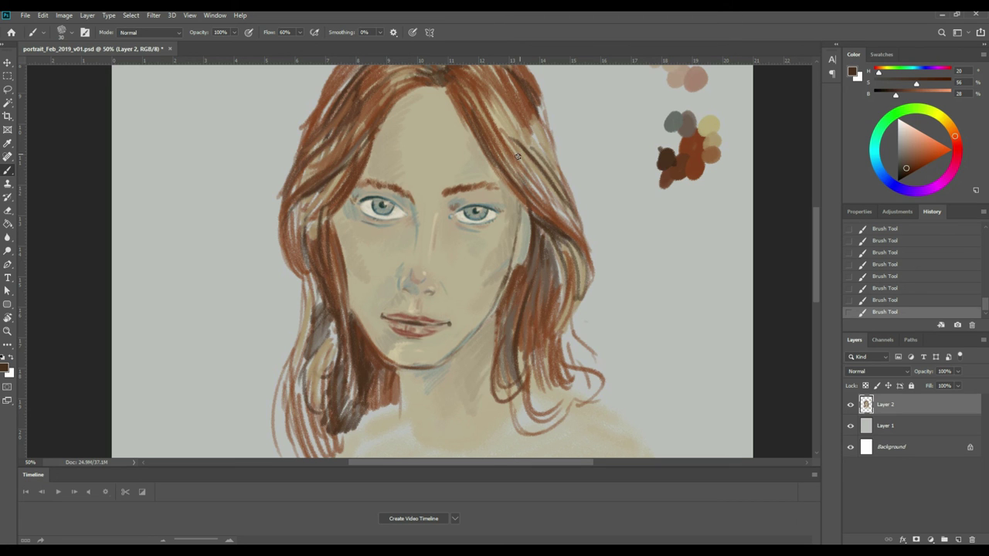
alt+click(407, 327)
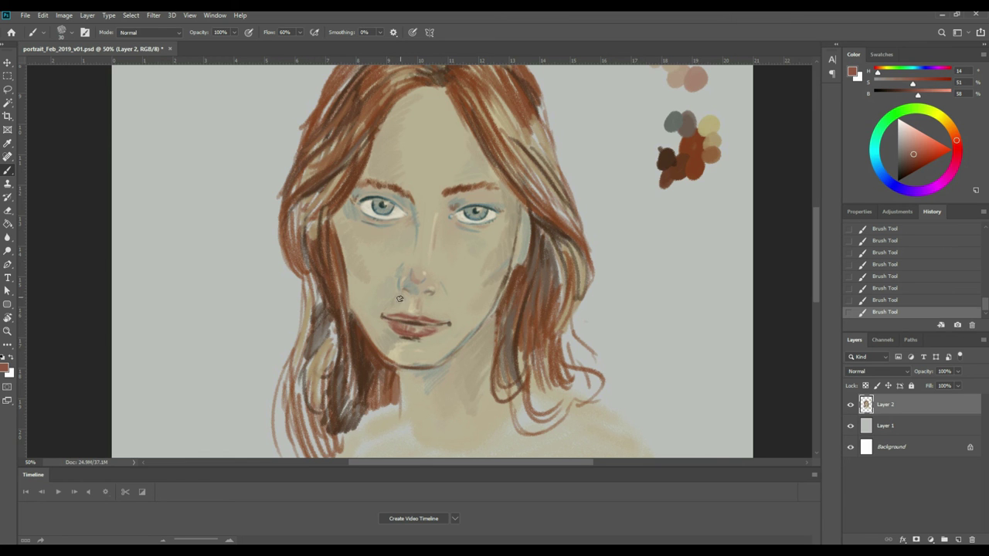
Add a highlight to the lower lip with a light skin tone sampled from the tip of the nose.
key(i)
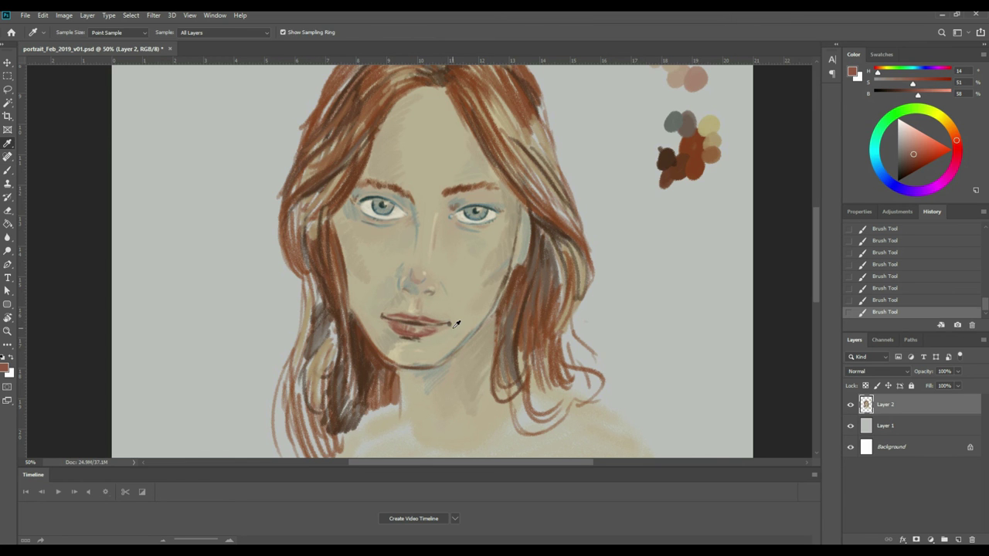
click(433, 275)
key(b)
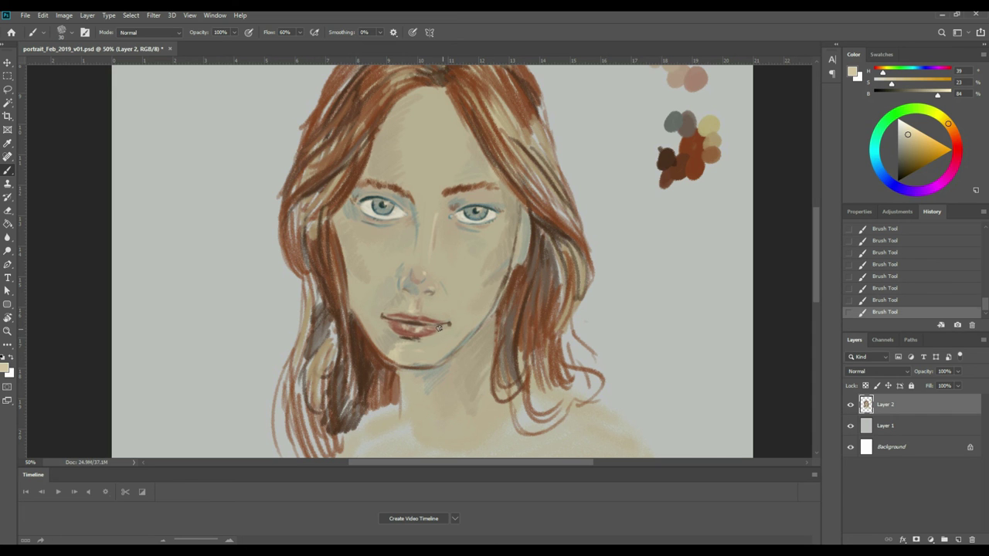
Clean up the skin along both sides of the mouth with greyish and light tans sampled beside the lips.
key(i)
click(390, 330)
key(b)
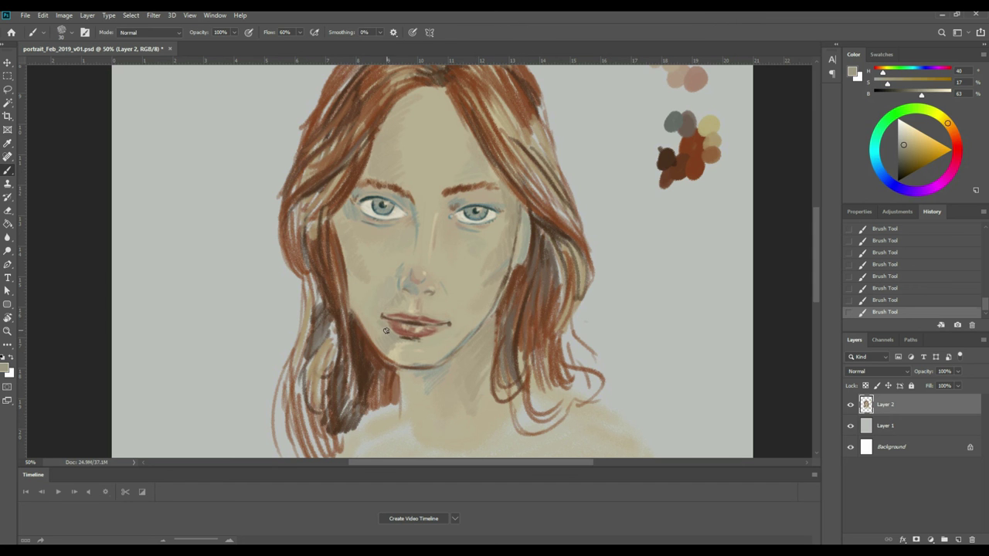
key(i)
click(456, 328)
key(b)
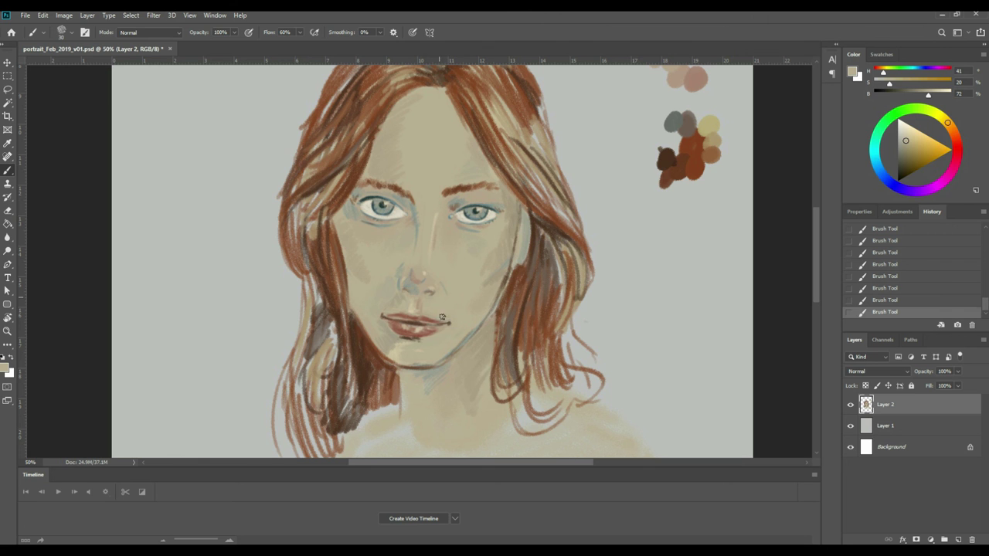
Refine the lip edges and the area beneath the lower lip with a greyish brown and skin tones sampled nearby.
alt+click(380, 315)
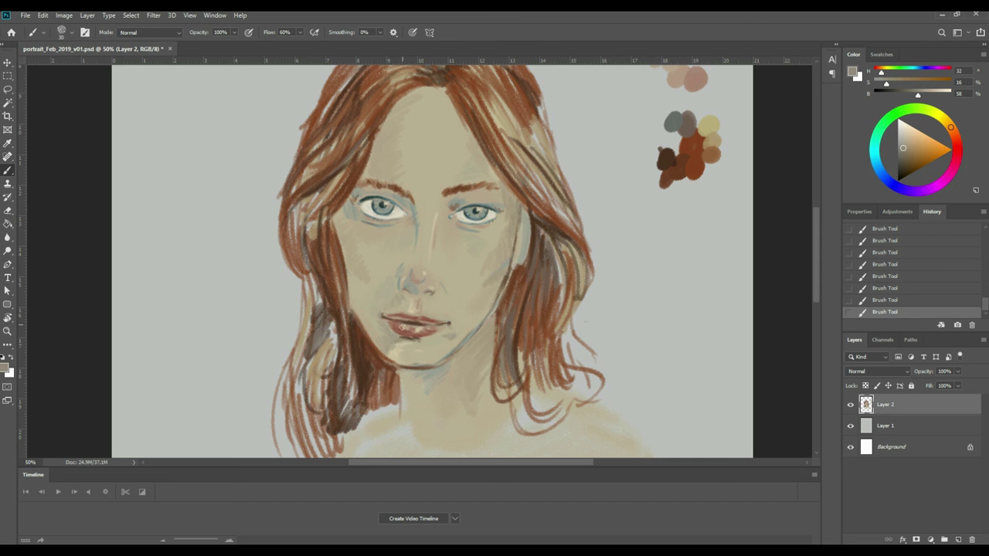
key(i)
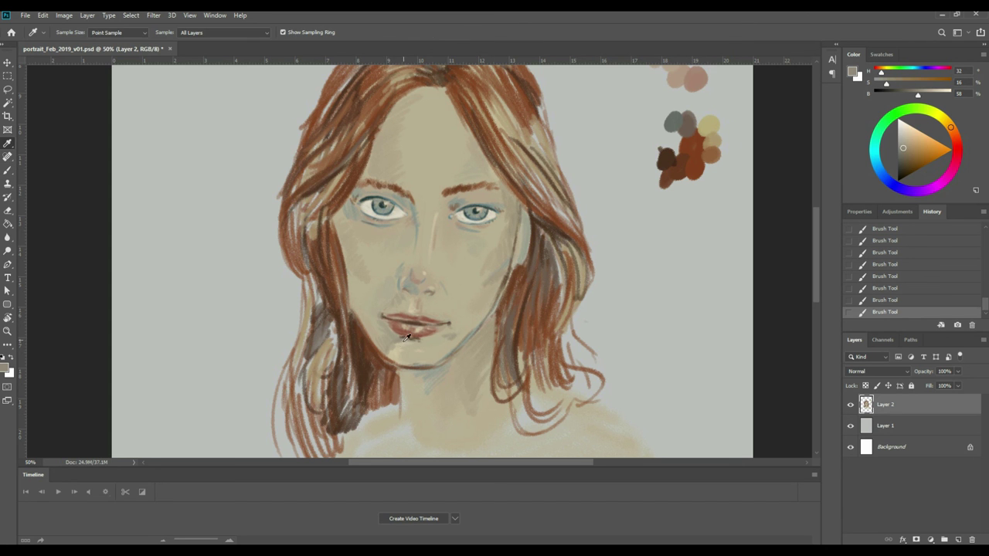
click(405, 340)
key(b)
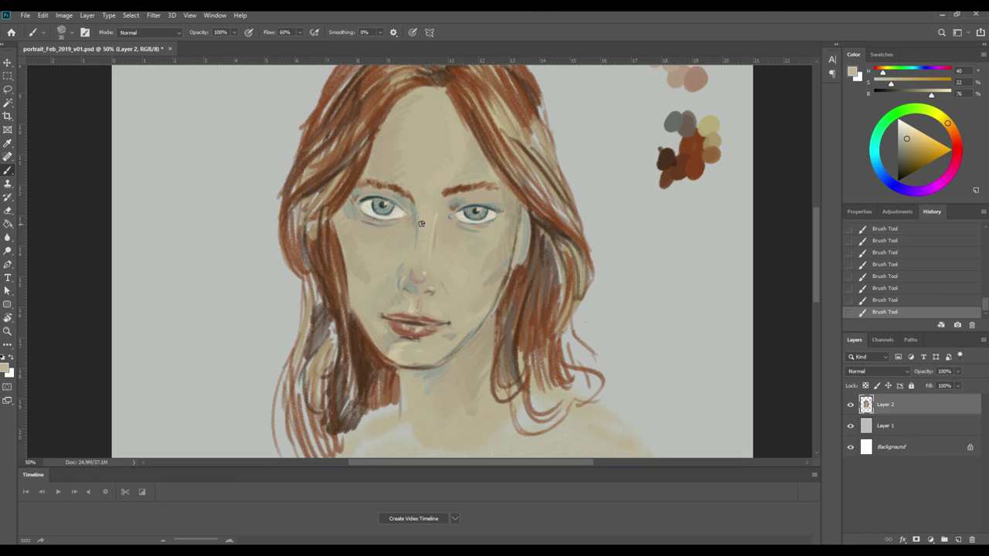
Brighten the forehead beside the hairline with a pale tone sampled from the eye, and touch up the chin with sampled skin tones.
alt+click(360, 242)
alt+click(468, 211)
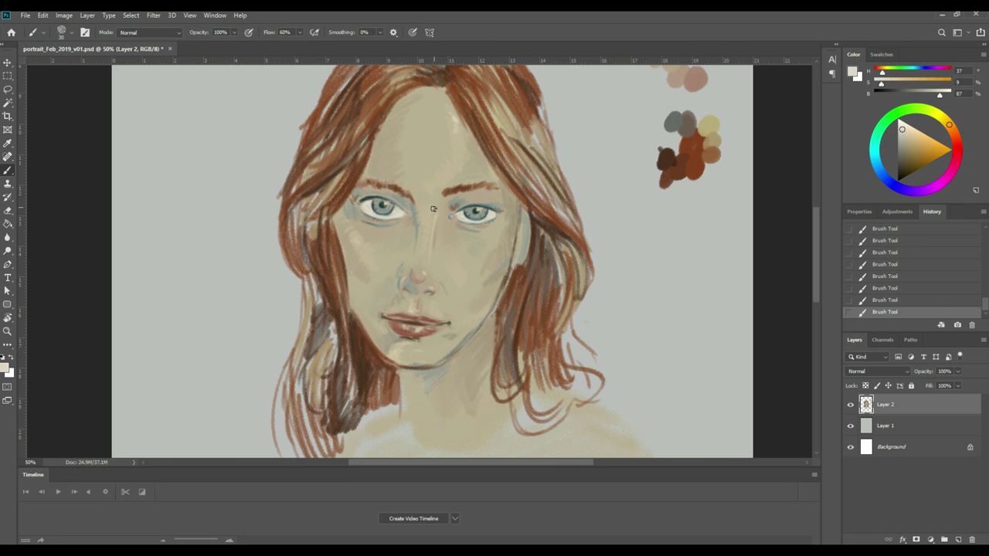
alt+click(402, 348)
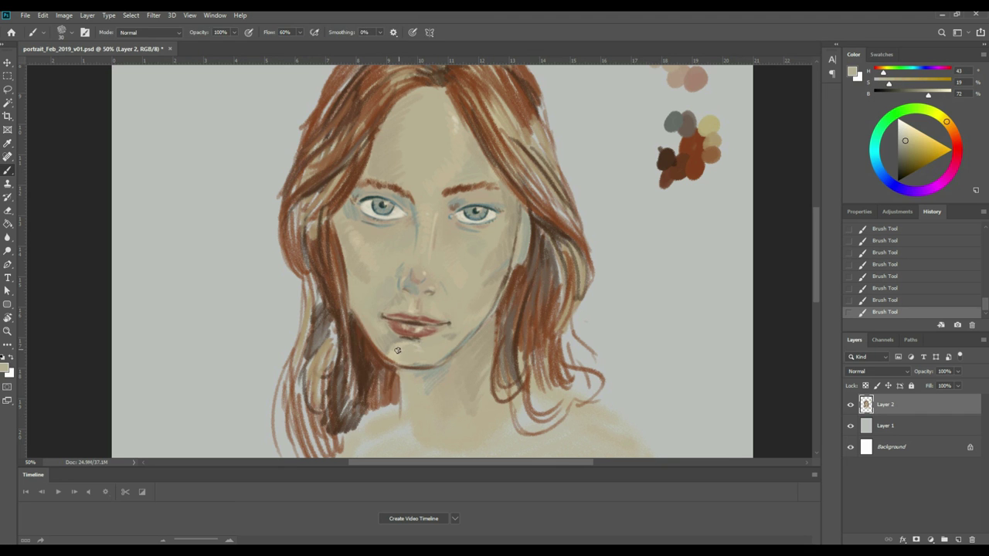
alt+click(406, 349)
Lasso the lower face from the nose to the chin, move it up to shorten the face, and deselect.
key(ctrl+minus)
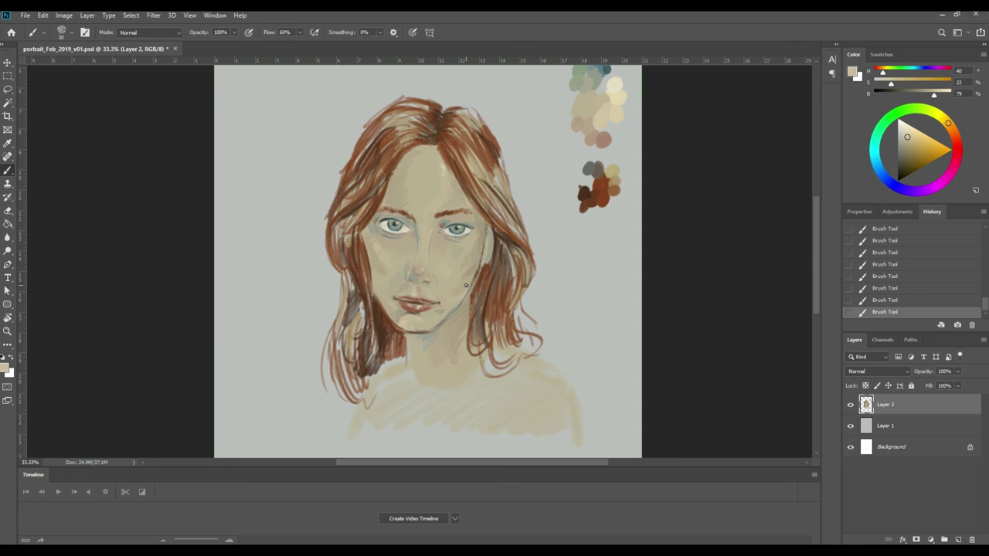
key(l)
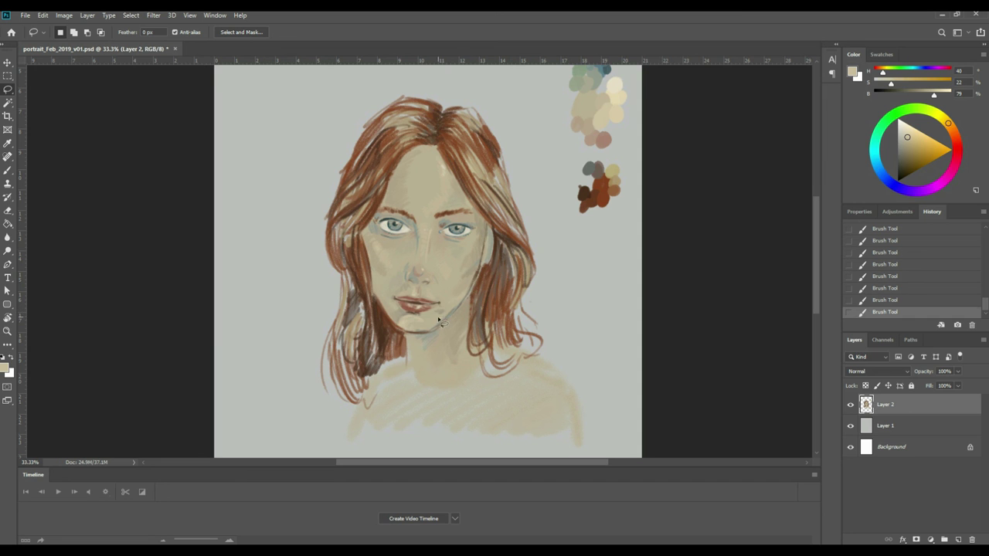
mouse_move(440, 330)
mouse_down()
mouse_move(472, 306)
mouse_move(479, 272)
mouse_move(428, 253)
mouse_move(396, 260)
mouse_move(376, 282)
mouse_move(379, 308)
mouse_move(406, 333)
mouse_move(442, 334)
mouse_up()
click(8, 62)
key(Up)
key(Up)
key(Up)
key(Up)
key(Up)
key(Up)
key(Up)
key(Up)
key(Up)
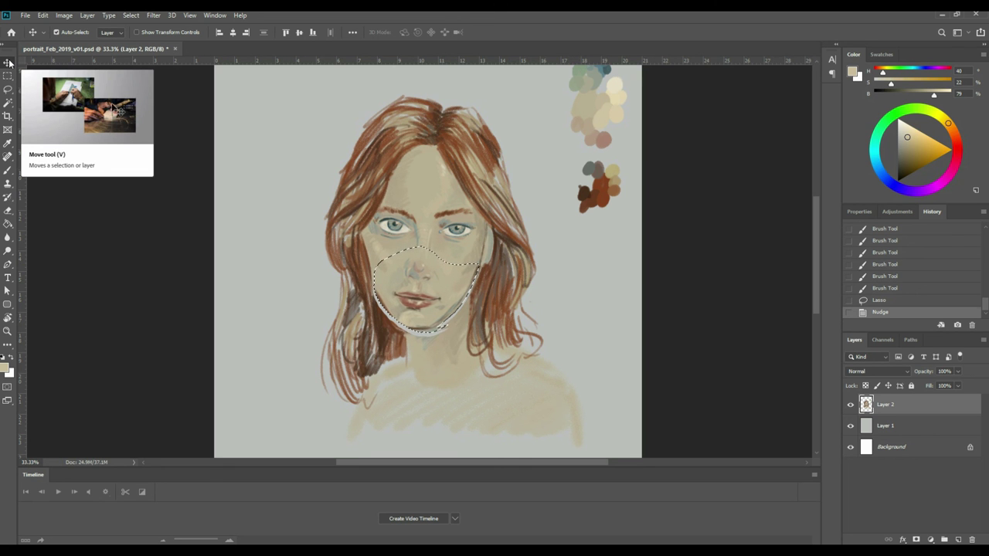
key(Up)
key(Up)
key(Up)
key(Up)
key(Up)
key(Up)
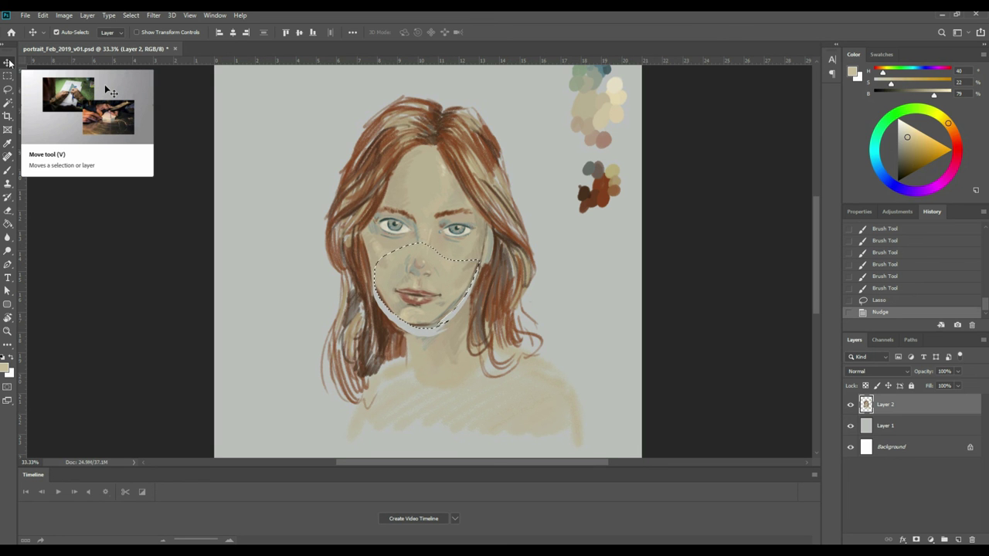
key(ctrl+d)
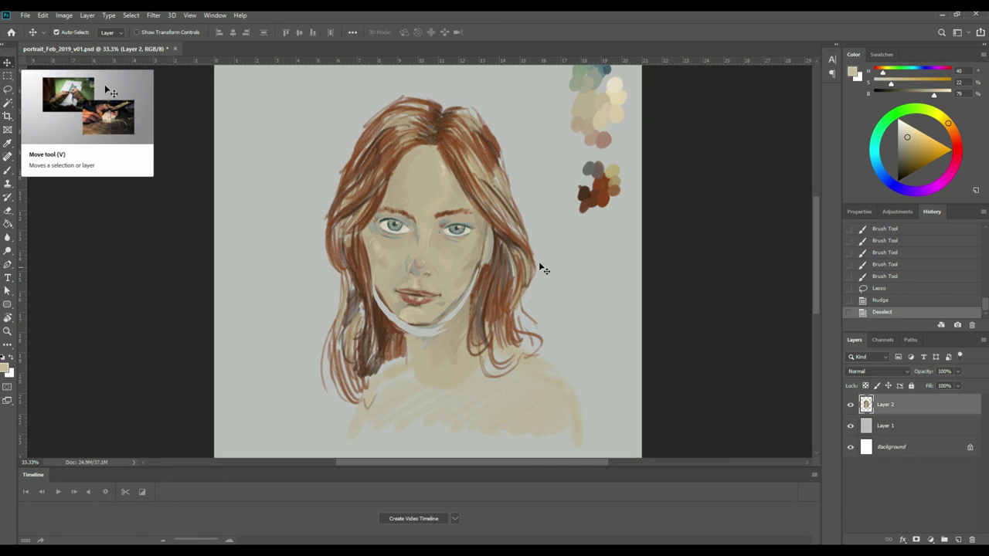
Restore the lower-face selection through the history, nudge it slightly to the right in small increments, and deselect.
click(877, 300)
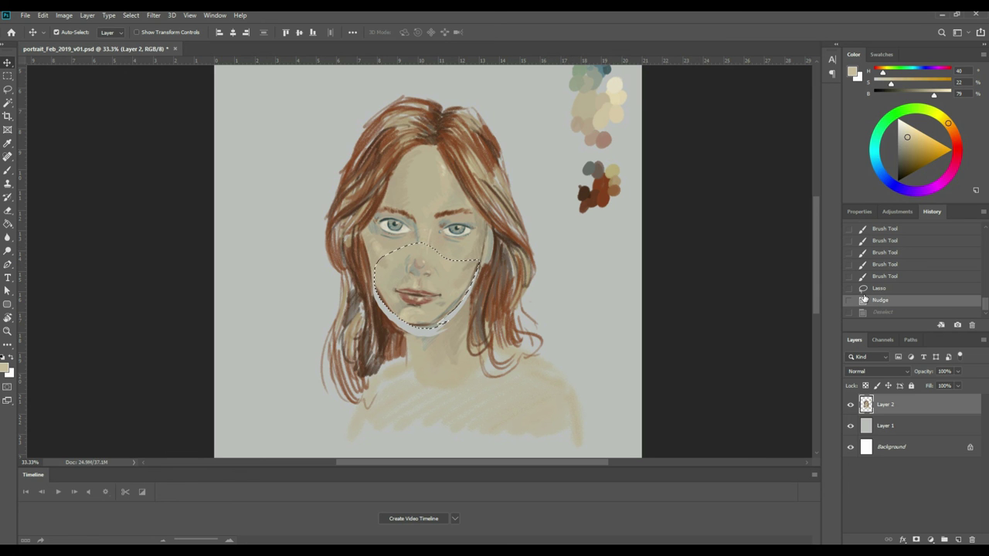
key(Right)
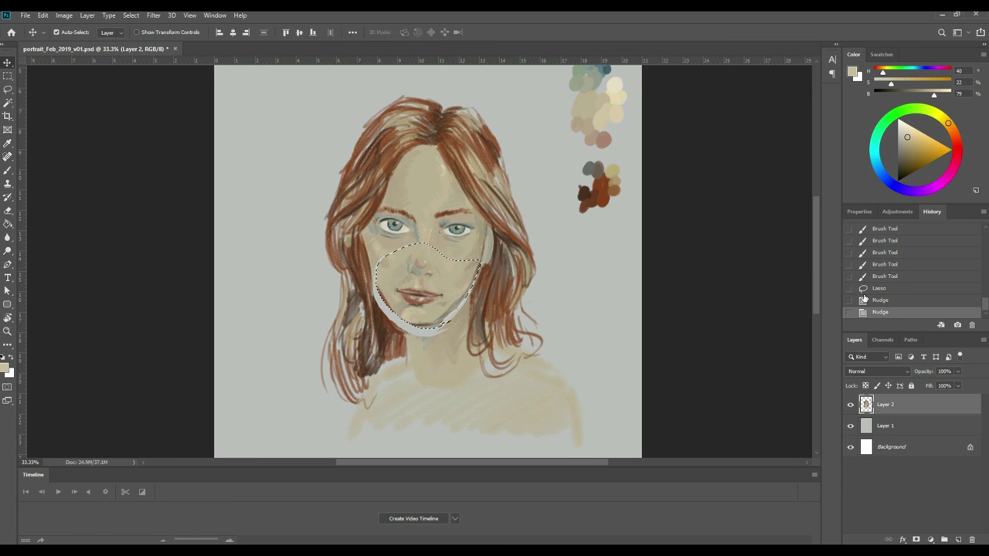
key(ctrl+d)
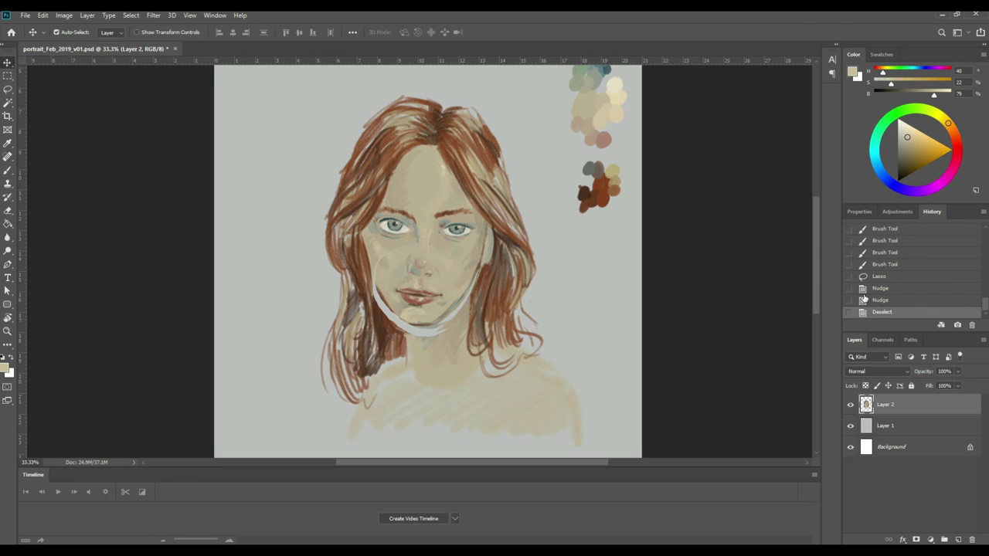
click(882, 300)
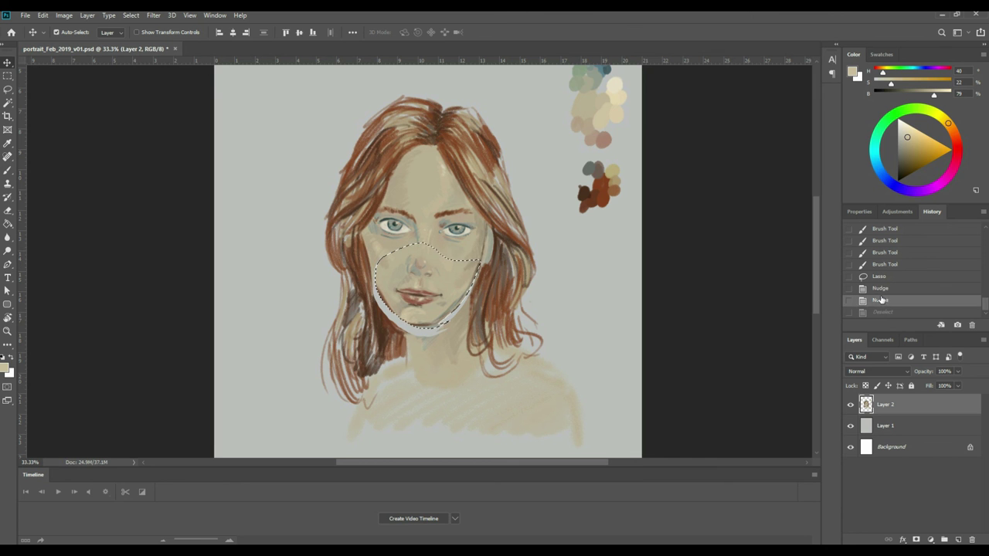
key(Right)
key(ctrl+d)
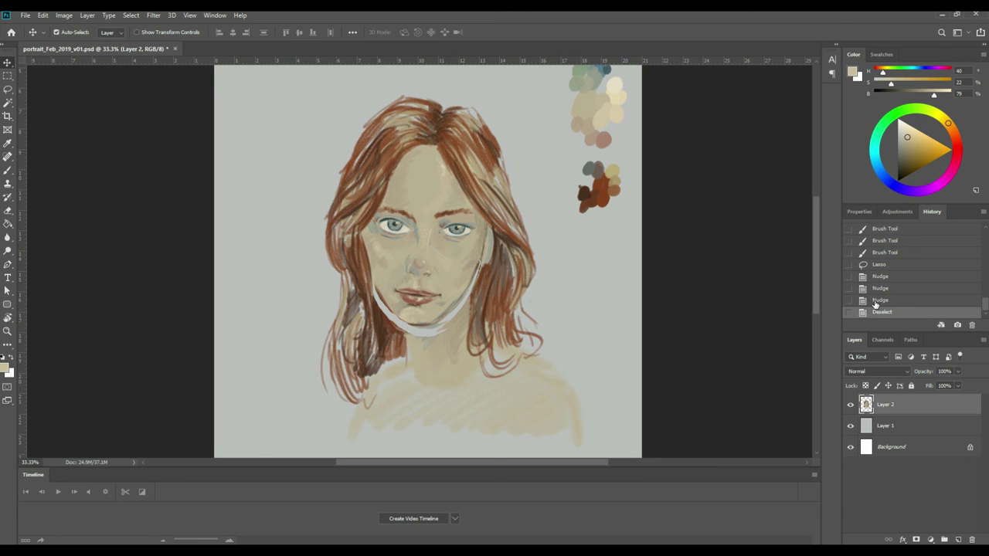
click(879, 301)
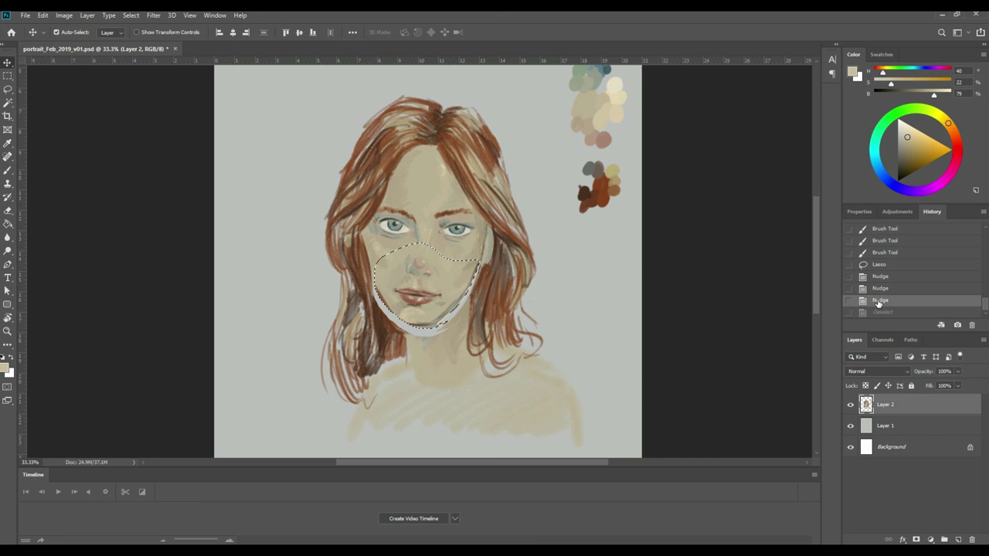
key(Right)
key(ctrl+d)
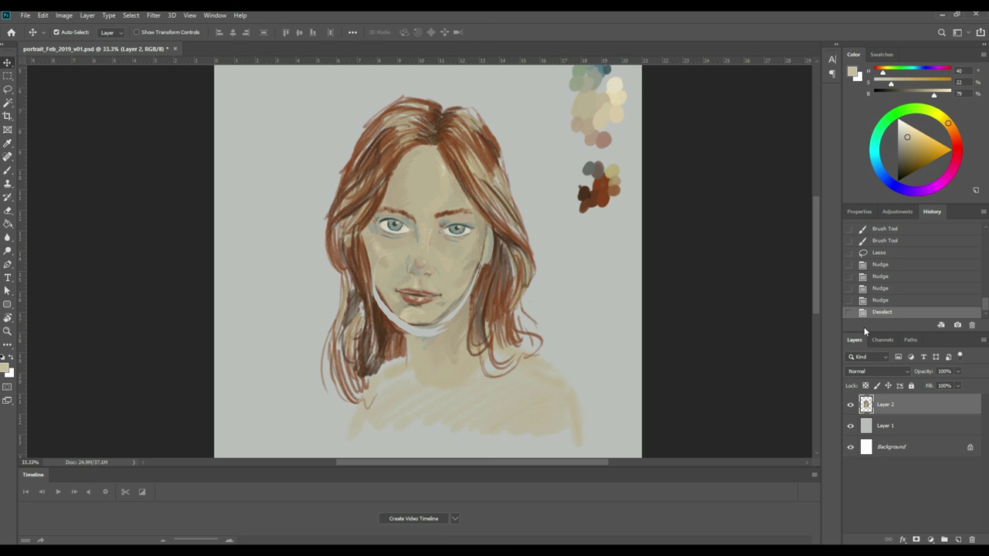
Lasso the neck and shoulders, move them up to meet the raised chin, and deselect.
key(l)
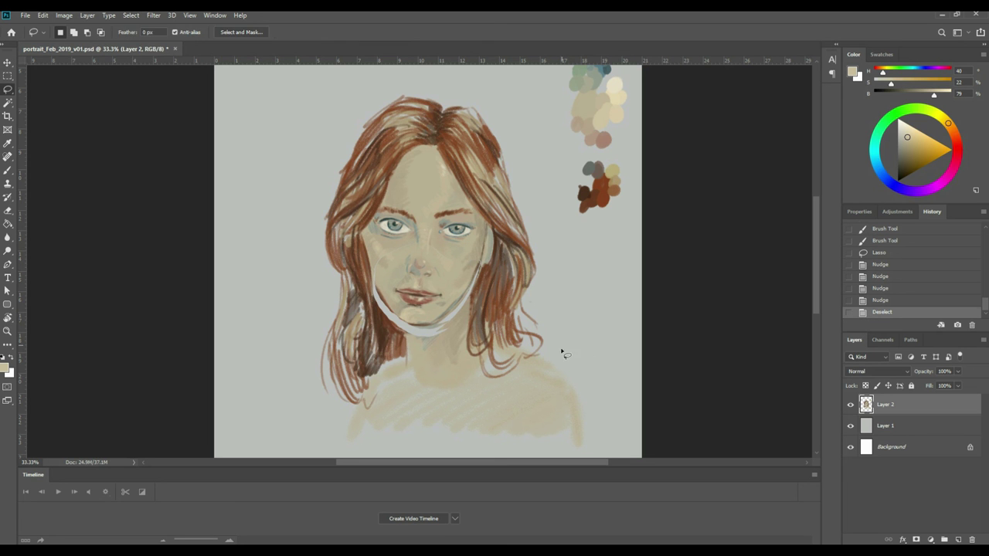
mouse_move(574, 378)
mouse_down()
mouse_move(546, 359)
mouse_move(491, 352)
mouse_move(471, 301)
mouse_up()
mouse_move(405, 338)
mouse_down()
mouse_move(335, 430)
mouse_move(472, 441)
mouse_move(570, 382)
mouse_up()
key(Up)
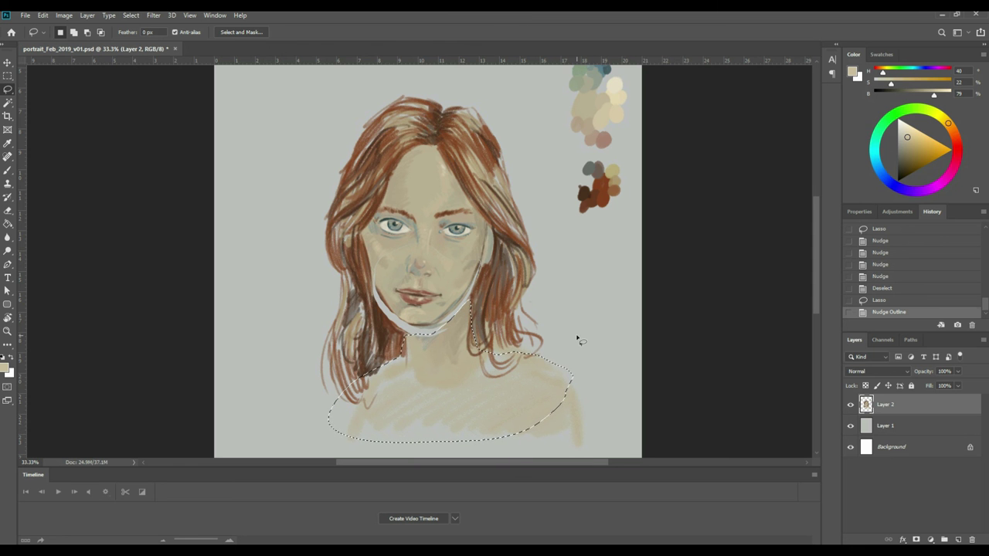
click(8, 63)
key(Up)
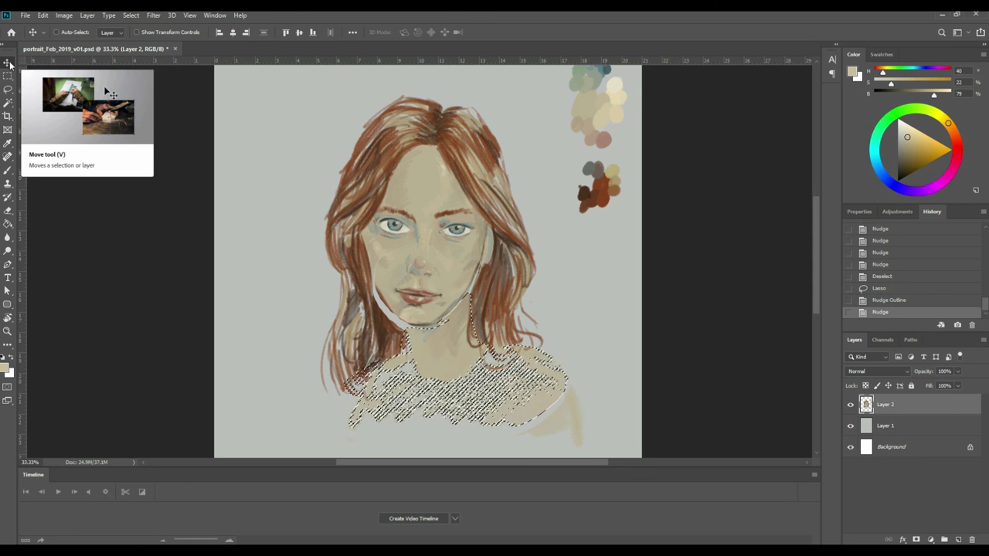
key(ctrl+d)
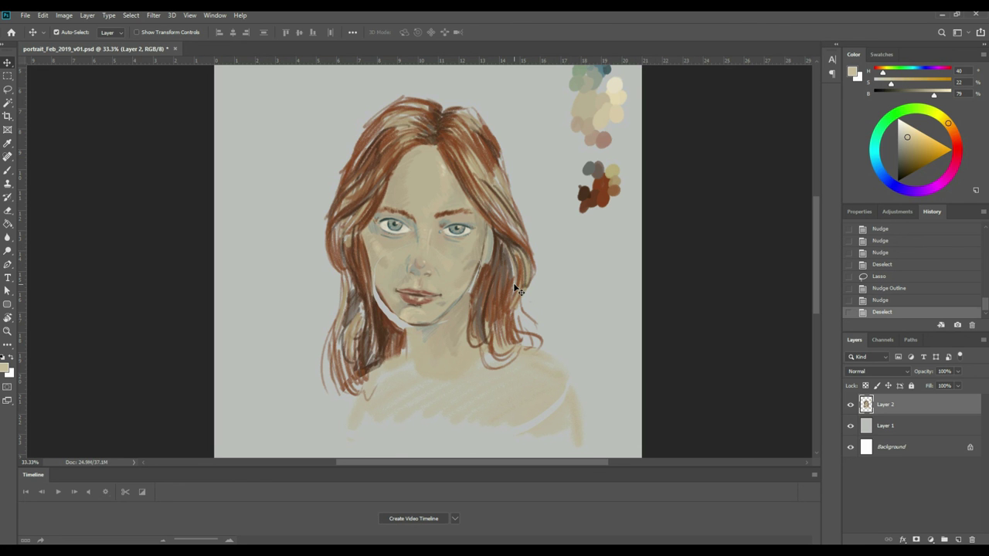
key(ctrl+plus)
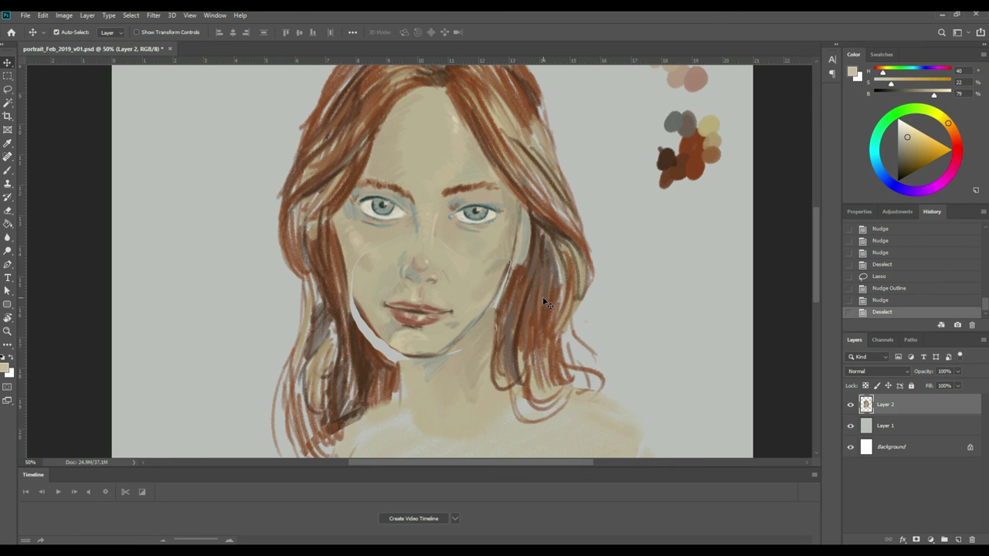
Blend the skin beneath the left eye, beside the nose bridge and across the left cheek with sampled skin tones.
key(b)
alt+click(400, 240)
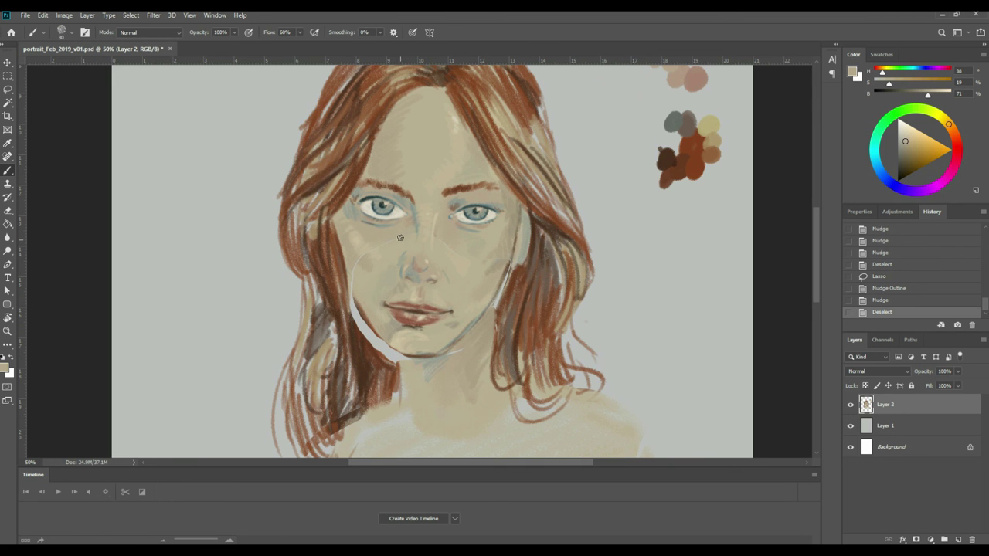
drag(404, 234, 422, 234)
mouse_move(422, 234)
mouse_down()
mouse_move(403, 237)
mouse_move(422, 234)
mouse_up()
drag(422, 234, 364, 256)
alt+click(371, 256)
alt+click(363, 255)
alt+click(354, 276)
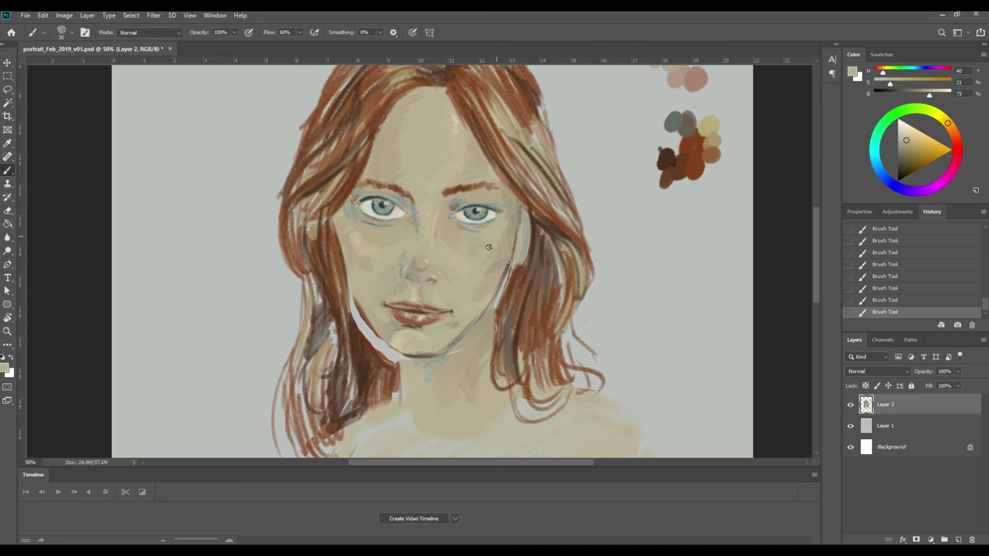
Soften the nose bridge and the right cheek using skin tones sampled from the neighbouring areas.
alt+click(423, 231)
alt+click(409, 232)
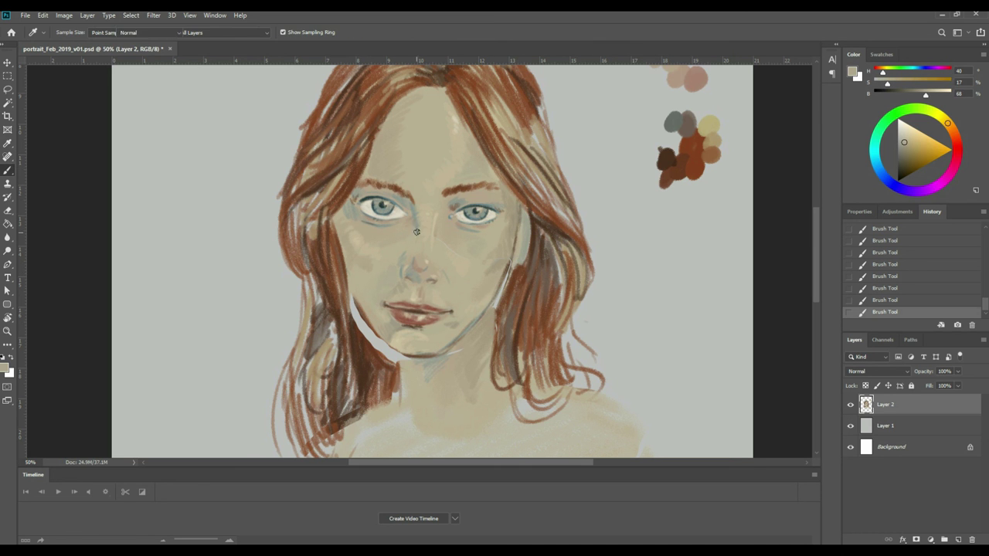
alt+click(445, 236)
alt+click(434, 235)
alt+click(431, 232)
alt+click(451, 242)
alt+click(468, 258)
alt+click(491, 260)
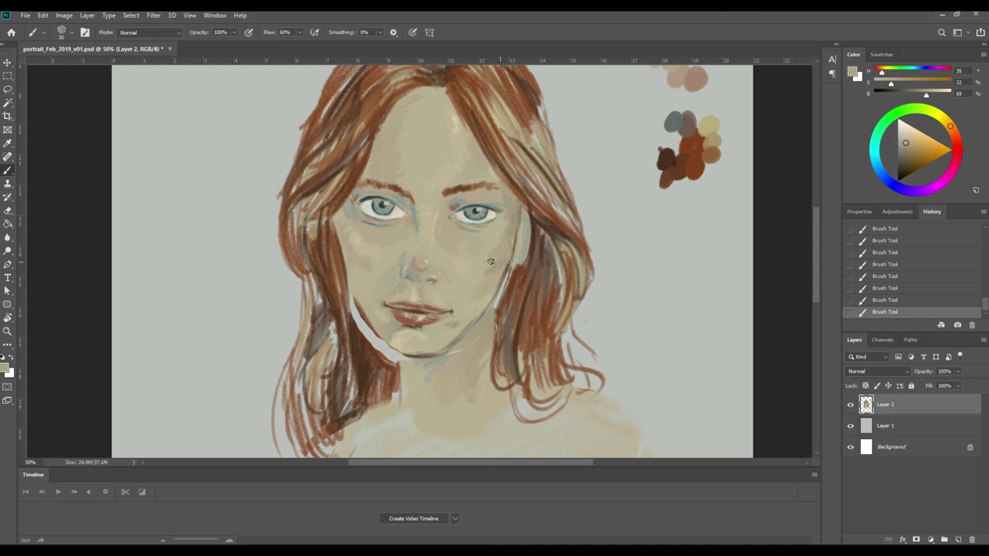
Paint the ear and the right jawline edge with browns sampled from the hair and shadow tones sampled from the neck.
alt+click(515, 263)
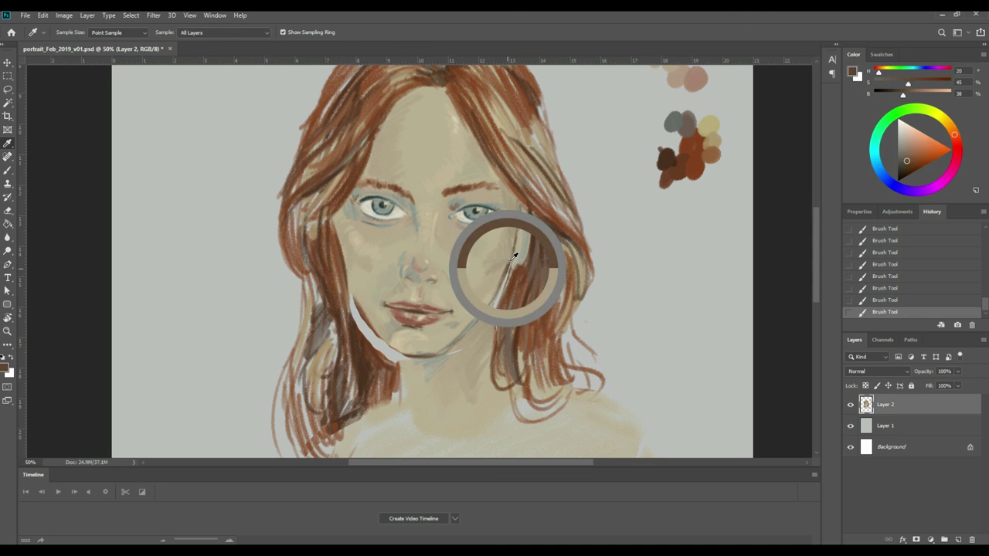
alt+click(483, 325)
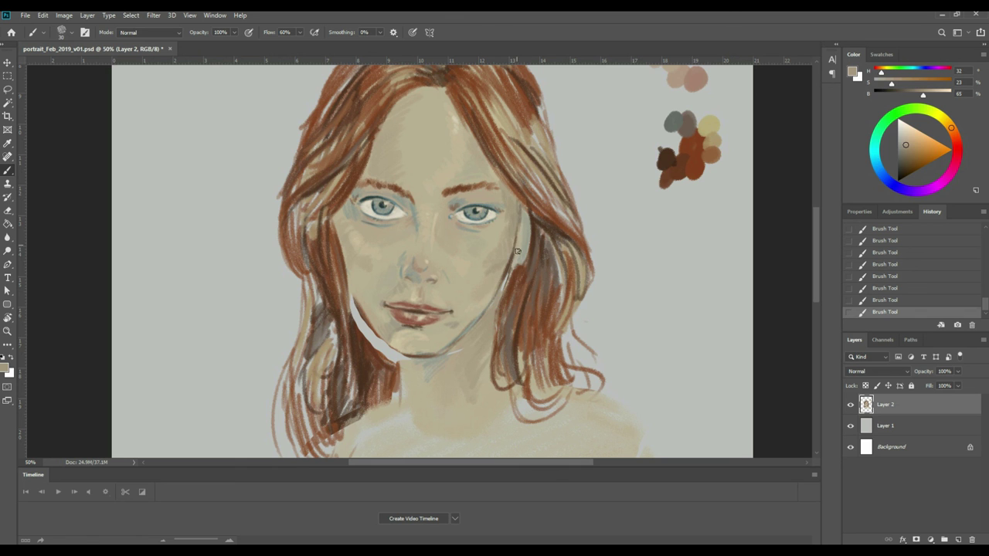
key(alt)
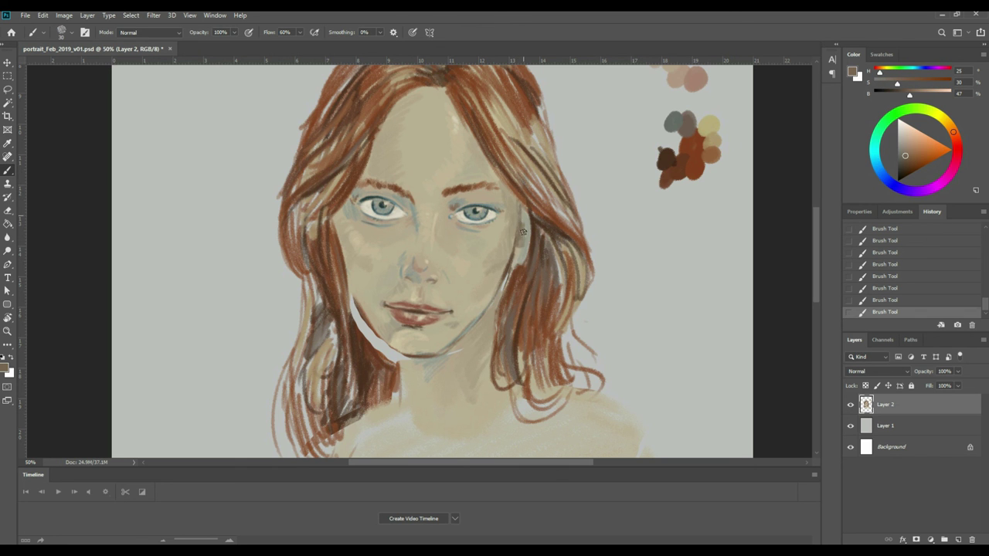
alt+click(528, 246)
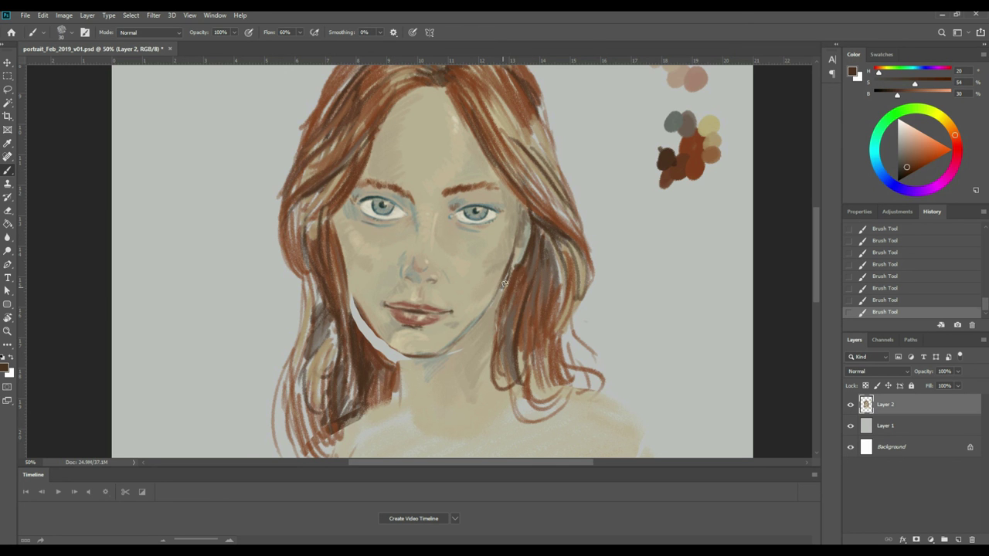
alt+click(465, 355)
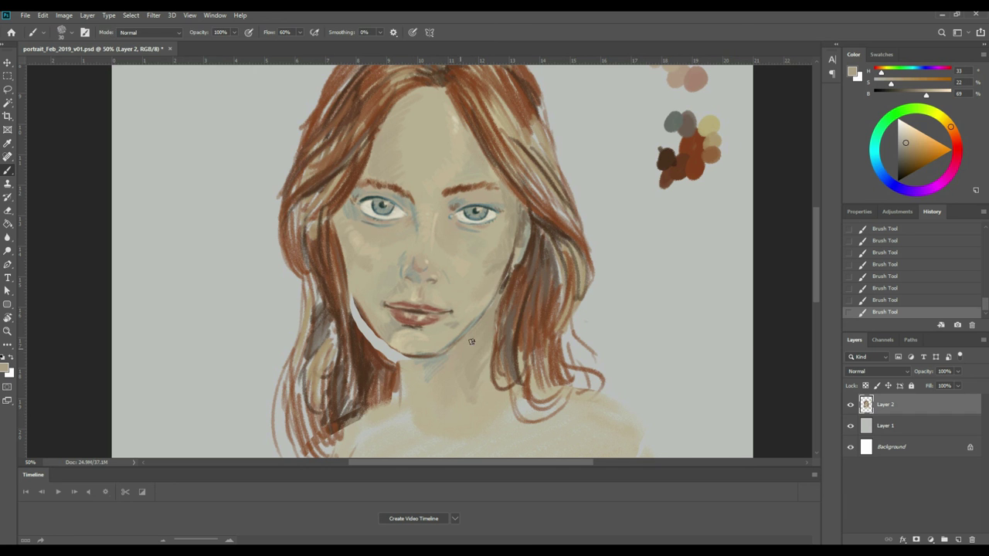
alt+click(507, 285)
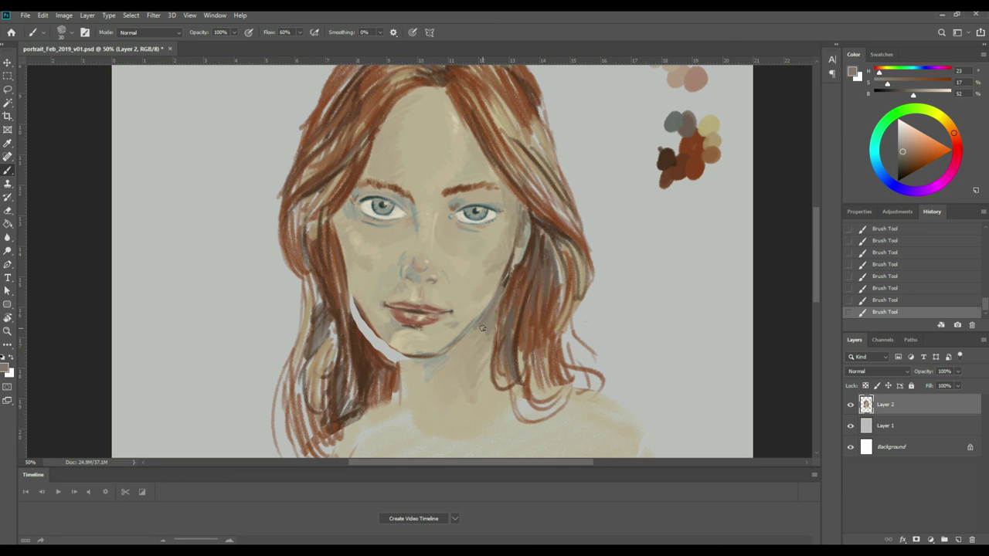
Fill the grey gap along the left jaw with sampled dark brown, and deepen the hair strands on the right side.
alt+click(361, 303)
alt+click(355, 328)
mouse_move(355, 318)
mouse_down()
mouse_move(387, 352)
mouse_move(374, 358)
mouse_move(394, 360)
mouse_up()
mouse_move(511, 308)
mouse_down()
mouse_move(504, 384)
mouse_move(519, 352)
mouse_up()
drag(563, 293, 560, 274)
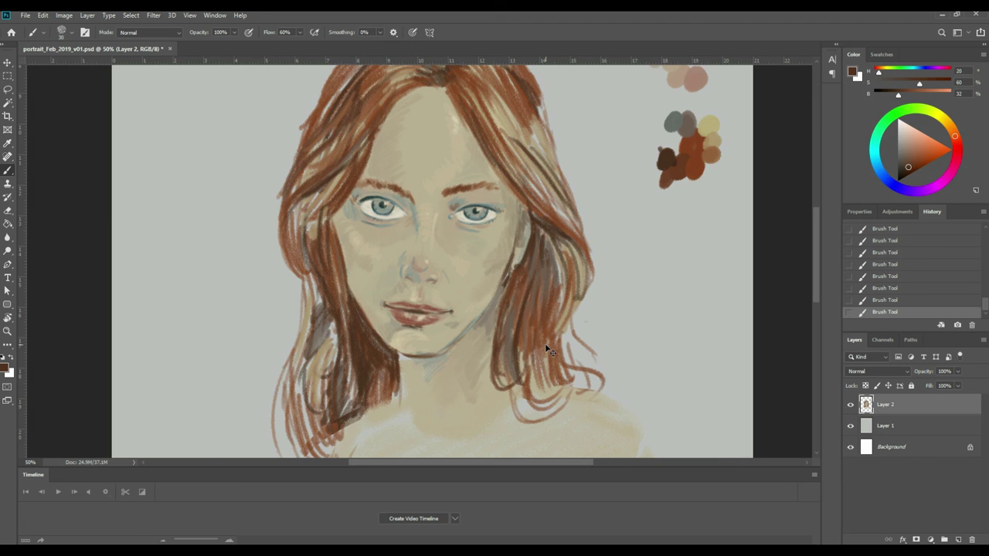
Lasso the left eye, scale it to 99.54% width and 86.05% height, and deselect.
key(ctrl+minus)
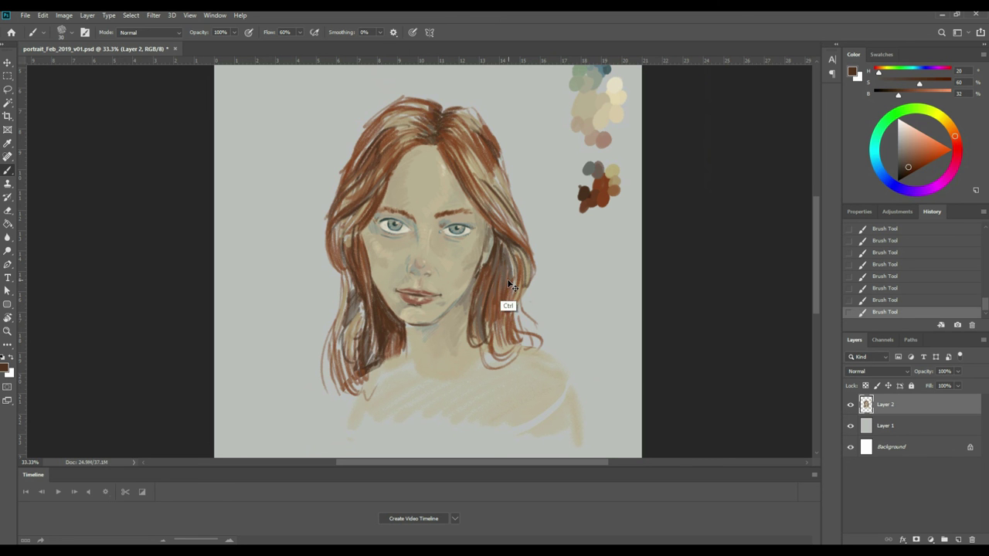
key(ctrl+plus)
key(ctrl+plus)
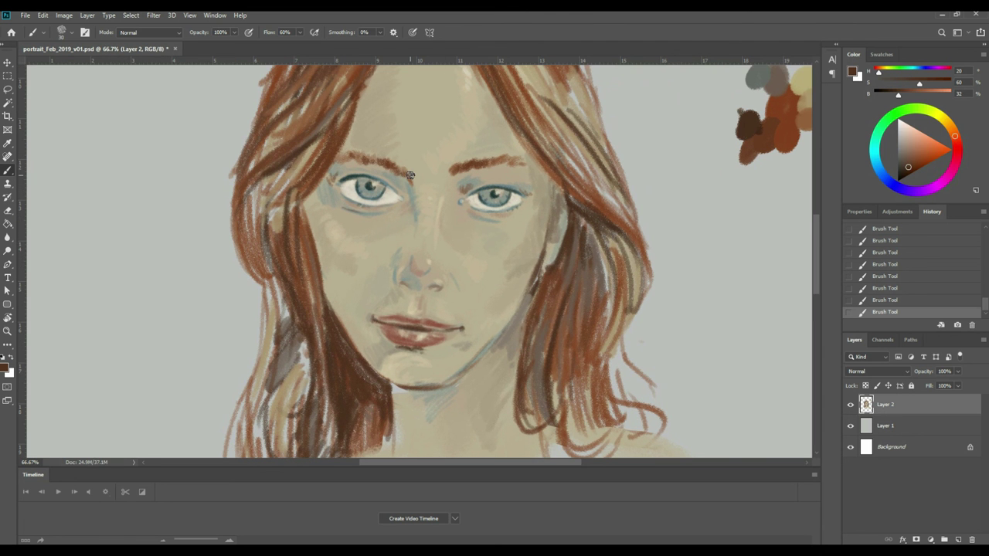
key(l)
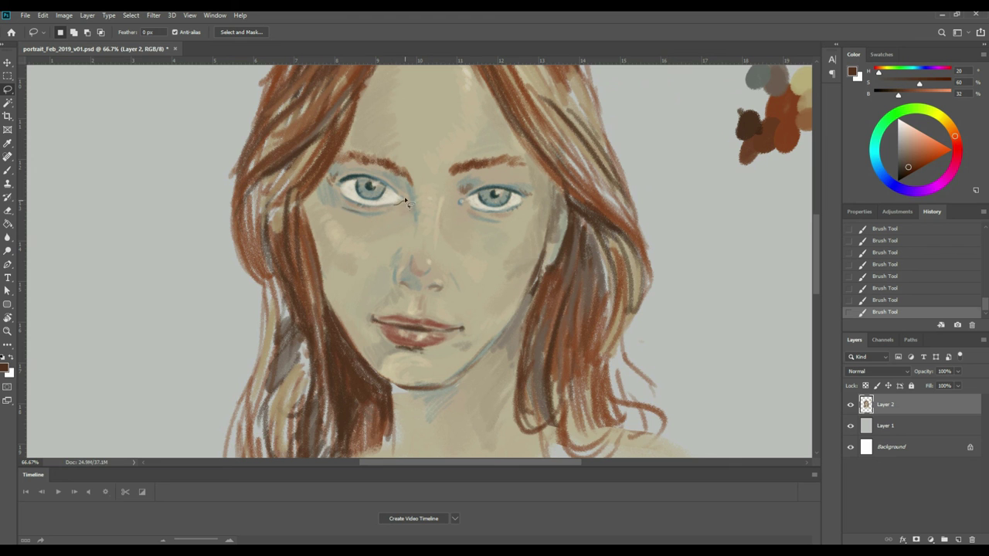
mouse_move(388, 188)
mouse_down()
mouse_move(362, 175)
mouse_move(340, 182)
mouse_move(341, 199)
mouse_move(363, 208)
mouse_move(411, 204)
mouse_move(354, 173)
mouse_move(334, 193)
mouse_move(366, 214)
mouse_move(407, 209)
mouse_up()
click(8, 62)
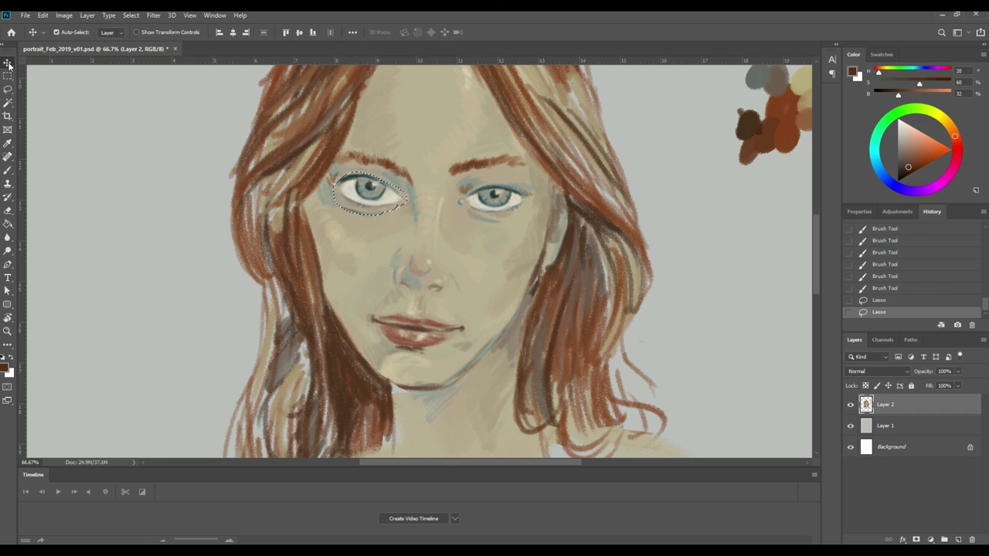
click(42, 14)
mouse_move(99, 253)
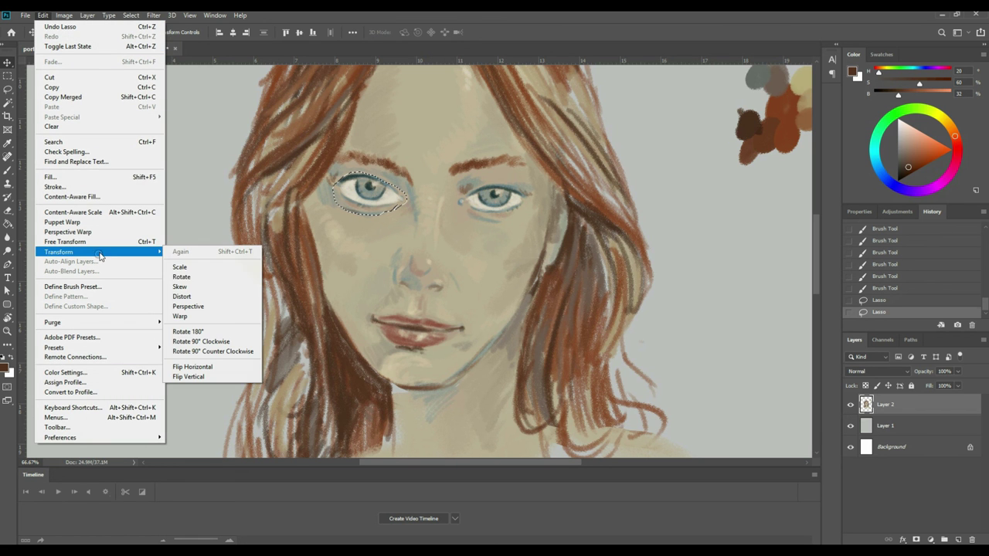
click(213, 269)
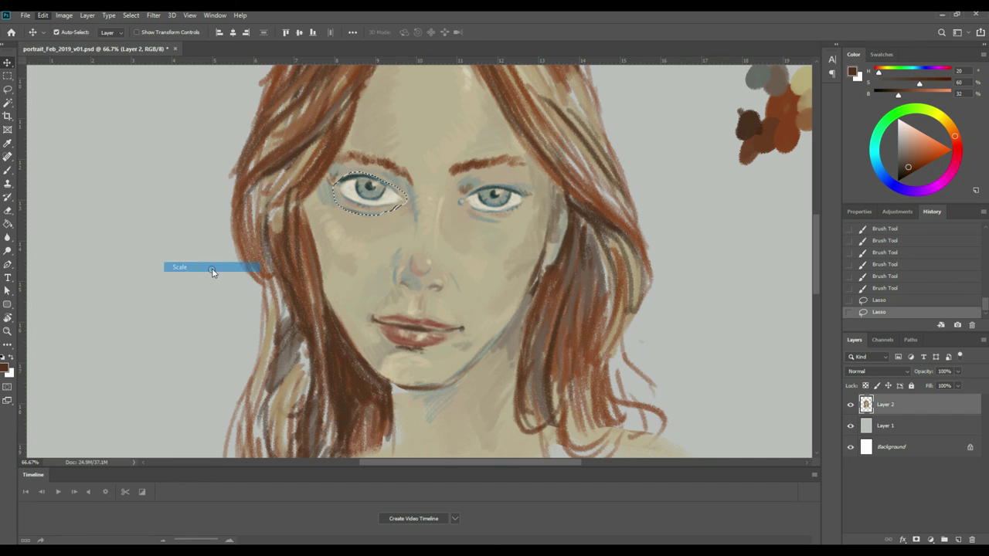
drag(370, 215, 369, 216)
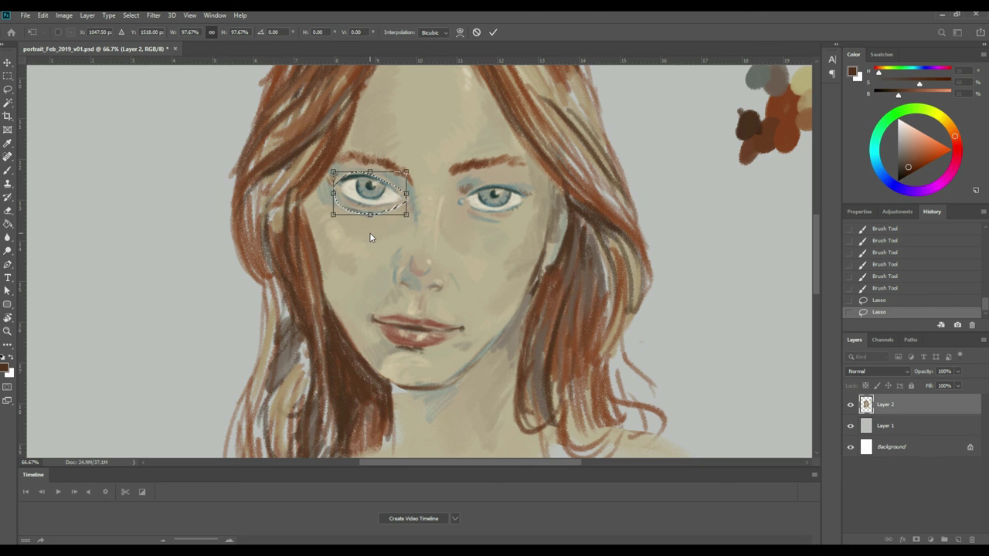
drag(369, 215, 409, 191)
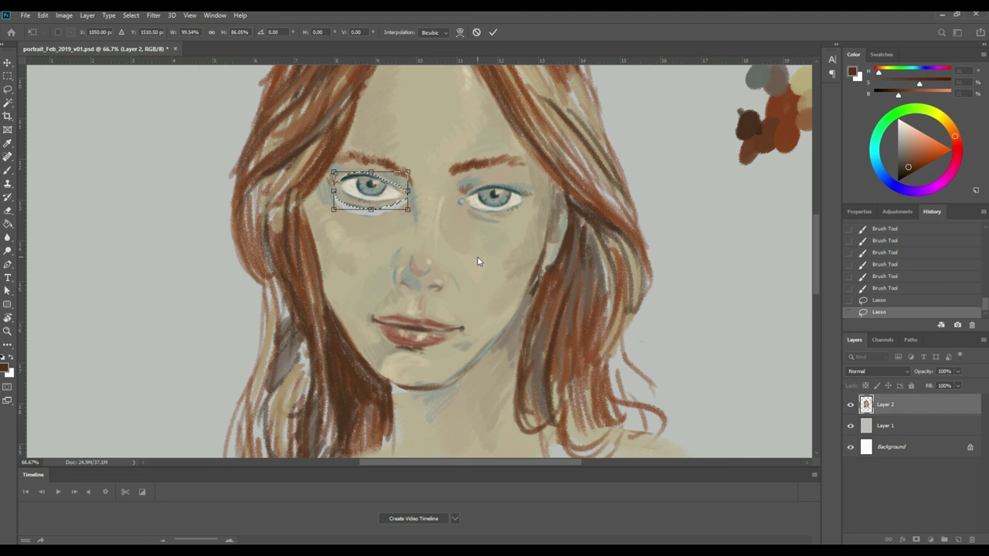
key(Return)
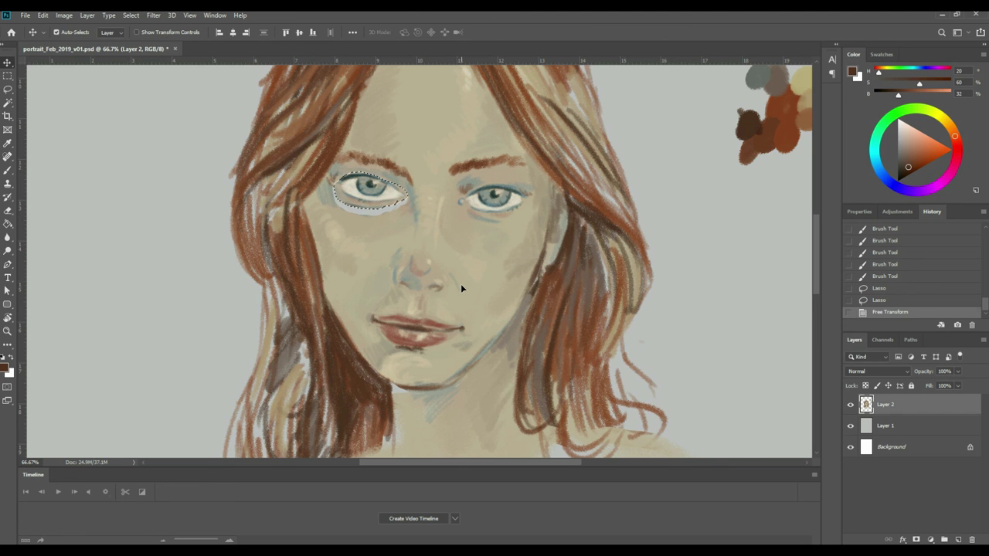
key(ctrl+d)
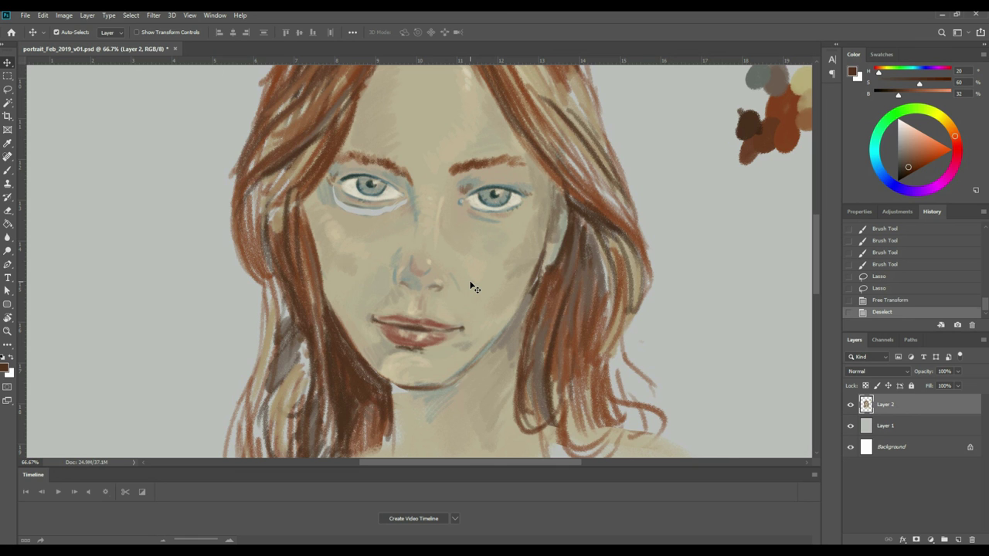
Cover the grey gap beneath the resized left eye with skin tones sampled from the lower lid and cheek.
key(i)
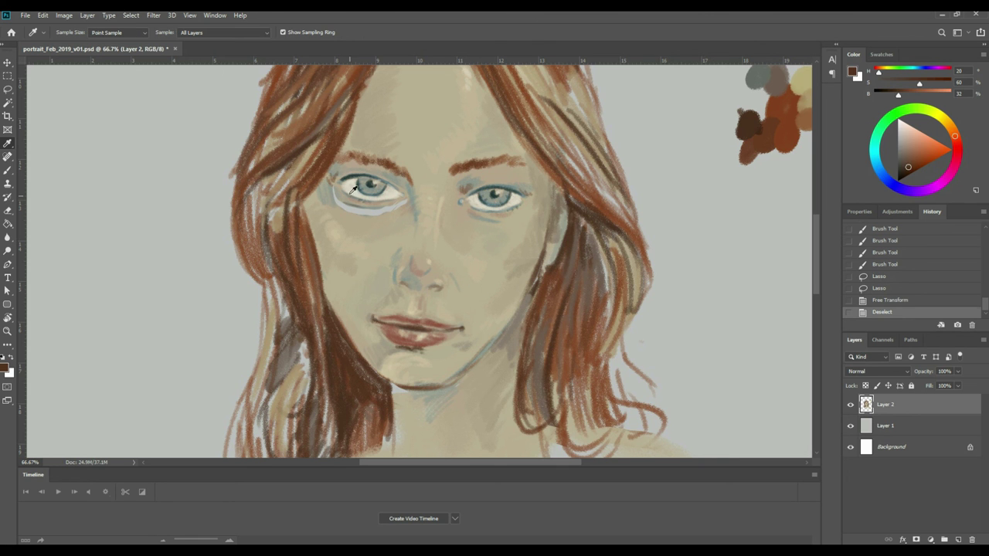
click(353, 207)
key(b)
drag(340, 208, 348, 212)
drag(344, 209, 354, 215)
mouse_move(347, 210)
mouse_down()
mouse_move(356, 216)
mouse_move(340, 204)
mouse_up()
key(i)
click(359, 223)
key(b)
drag(337, 201, 342, 205)
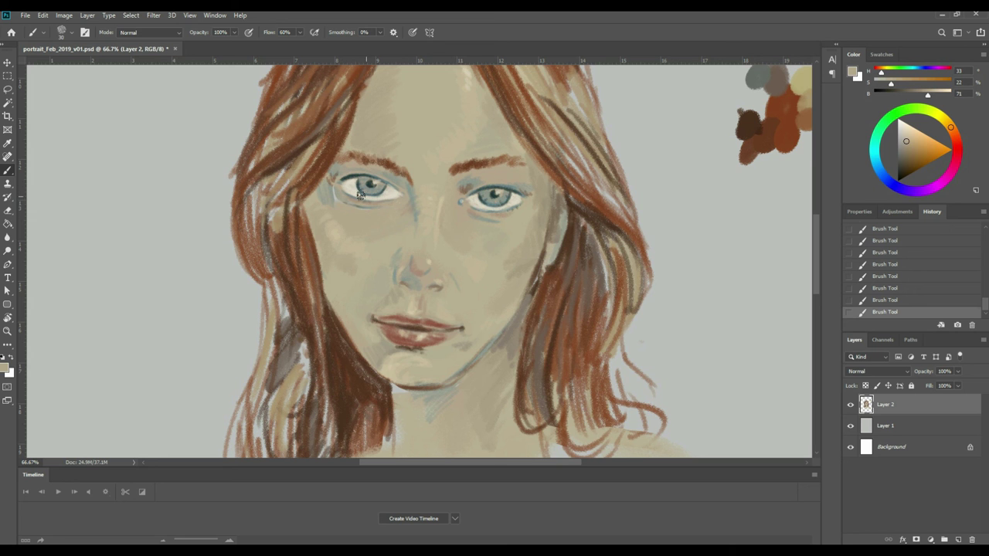
Retouch the outer and inner corners of the left eye with sampled skin tones.
alt+click(331, 195)
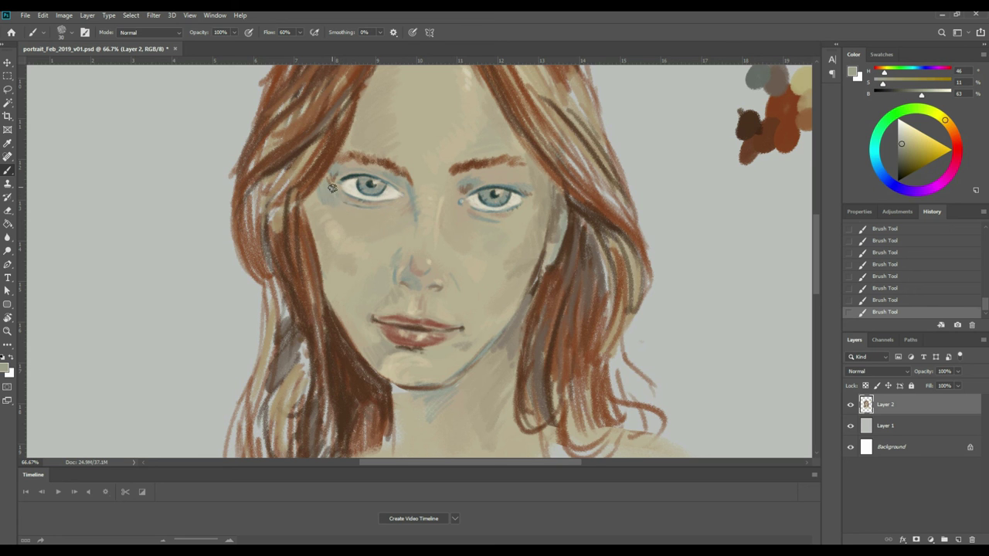
alt+click(339, 199)
drag(338, 199, 404, 189)
alt+click(401, 199)
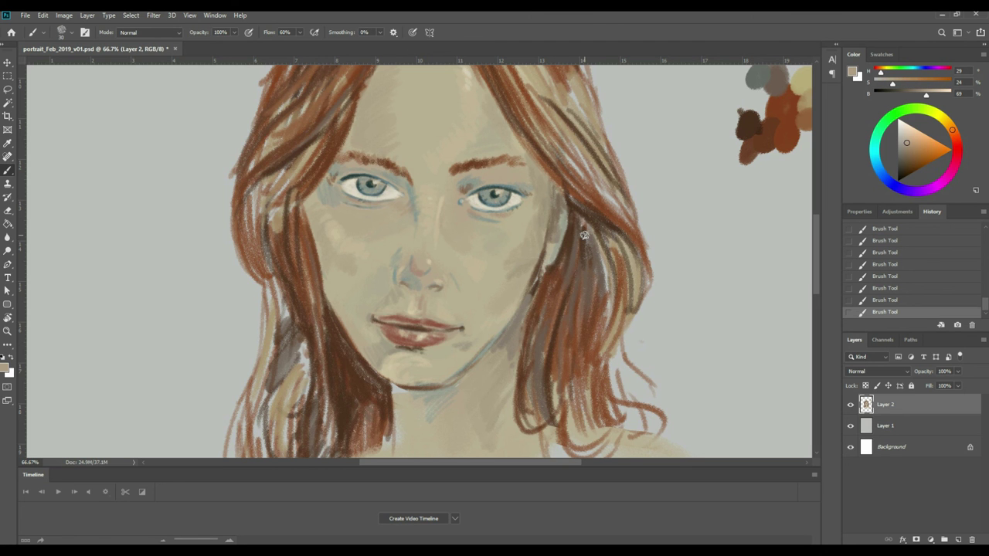
Refine the left eye's iris with a grey-blue sampled from it using a smaller brush, and save the portrait.
key(alt)
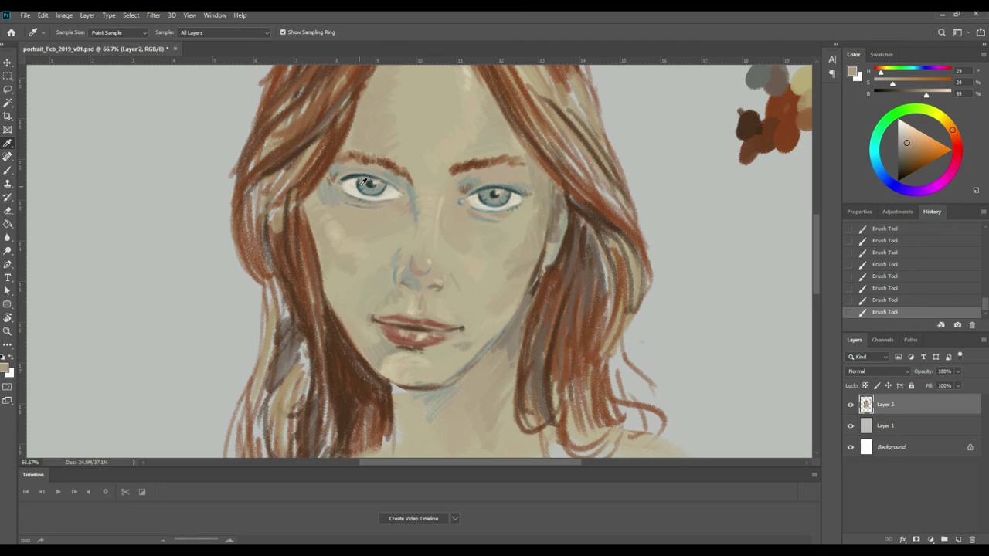
alt+click(363, 182)
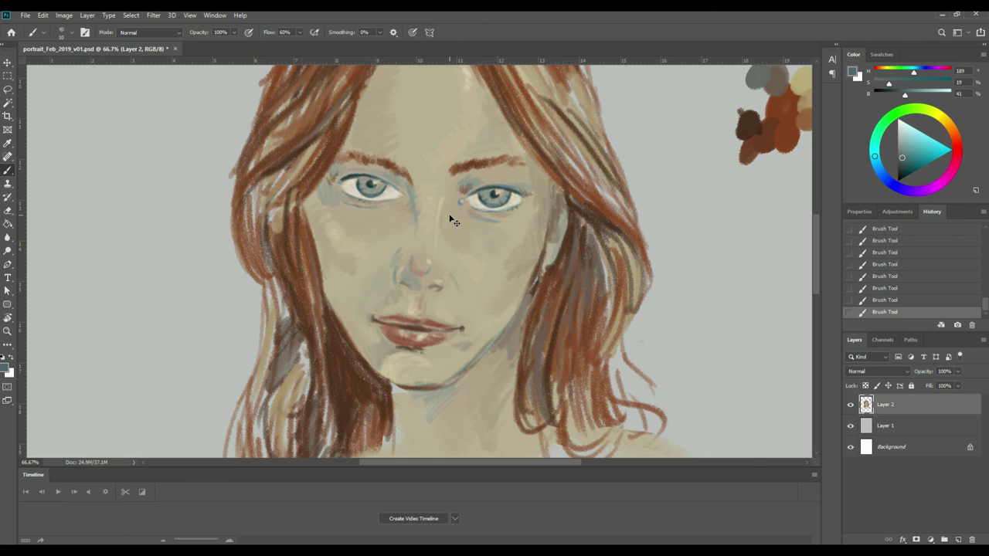
key(ctrl+minus)
key(ctrl+minus)
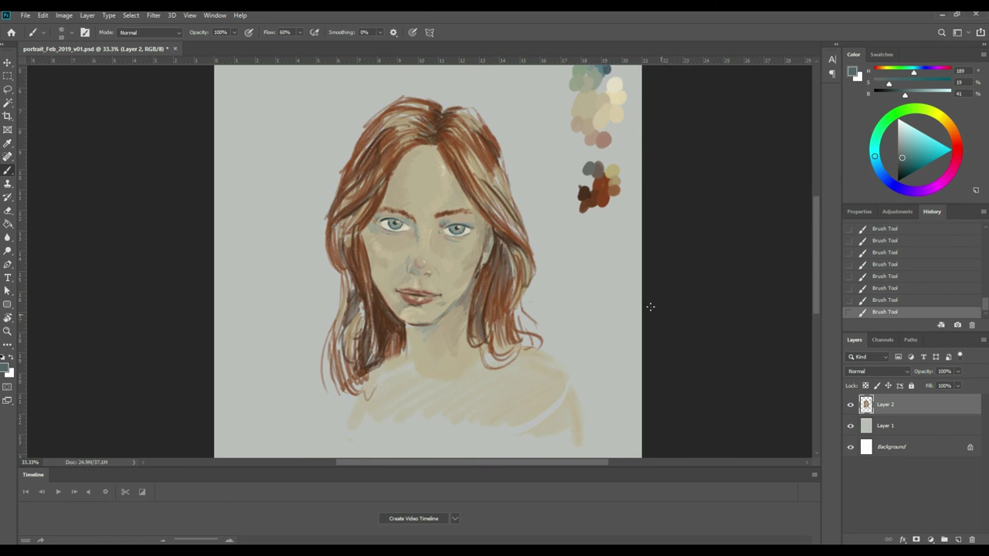
key(ctrl+s)
Reshape the left jaw and lower cheek edge against the hair with a sampled skin tone.
key(i)
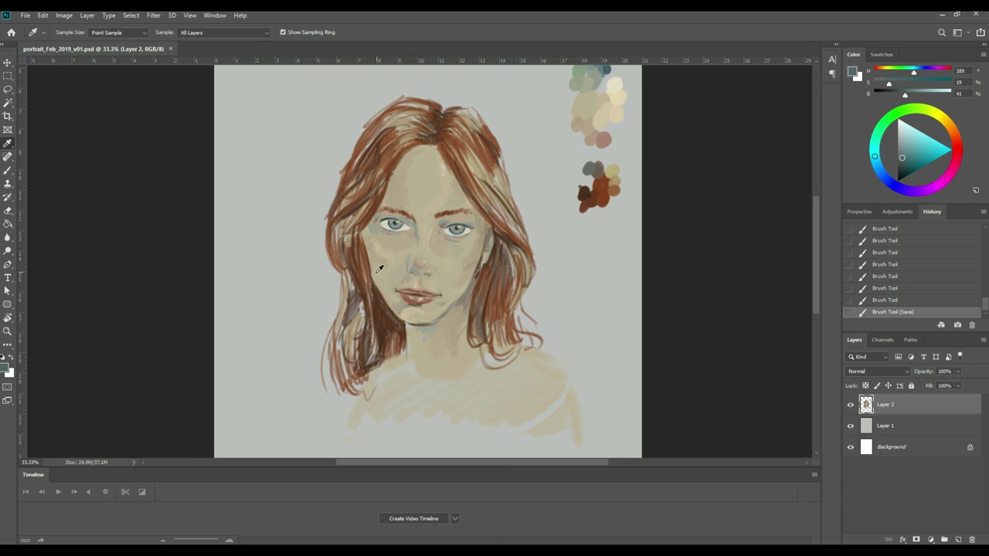
click(386, 293)
key(b)
drag(386, 294, 388, 306)
drag(387, 300, 386, 303)
drag(381, 292, 384, 298)
drag(379, 286, 380, 292)
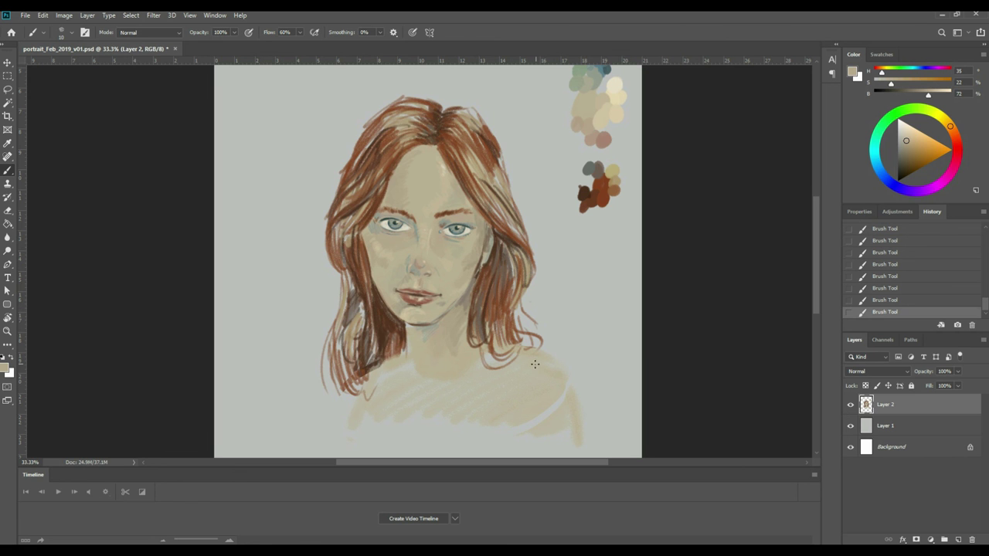
Rework the hair edge beside the left cheek with sampled dark brown and cheek tones.
alt+click(375, 278)
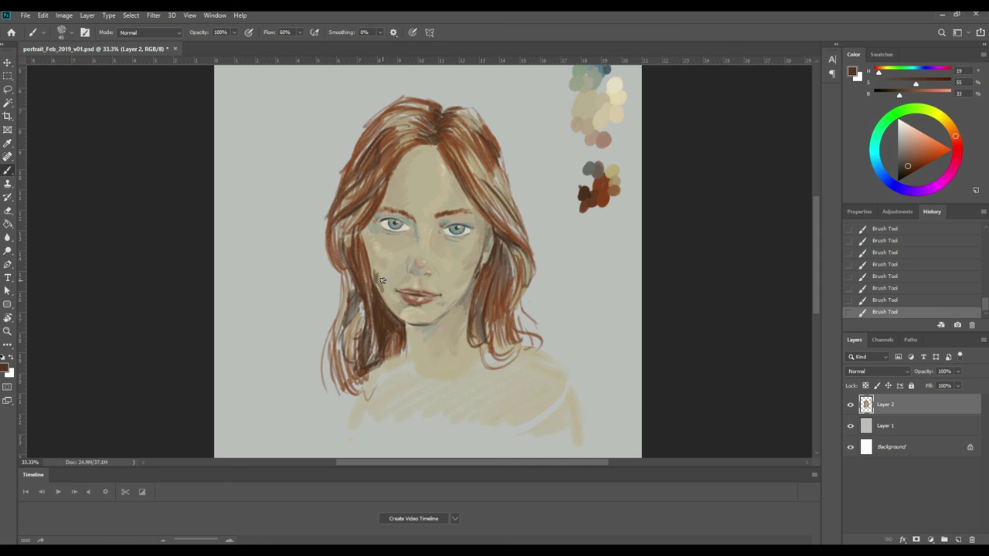
alt+click(376, 270)
alt+click(374, 278)
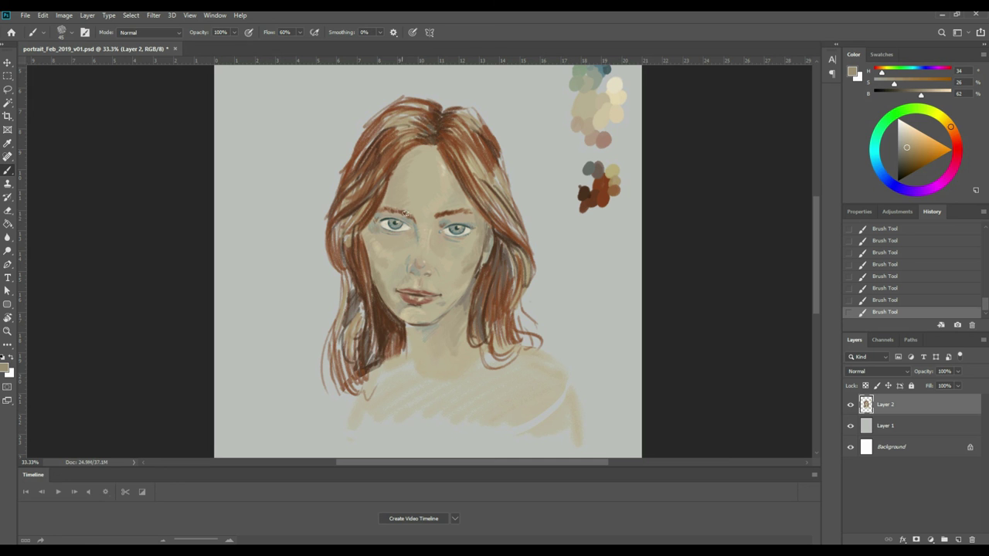
Shade around the inner eye corners and brows with sampled muted tones, and retouch the right lower cheek with sampled skin.
alt+click(414, 228)
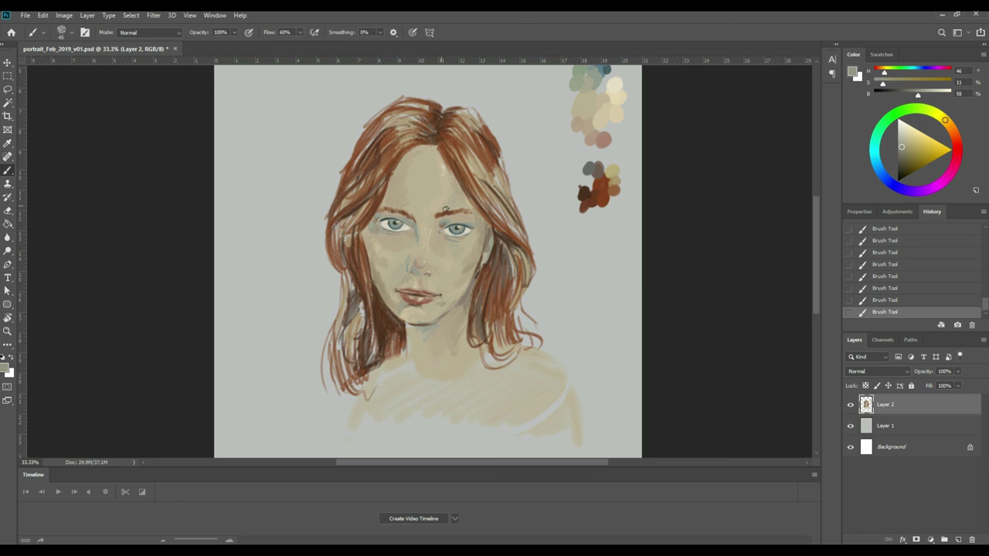
key(i)
click(446, 222)
key(b)
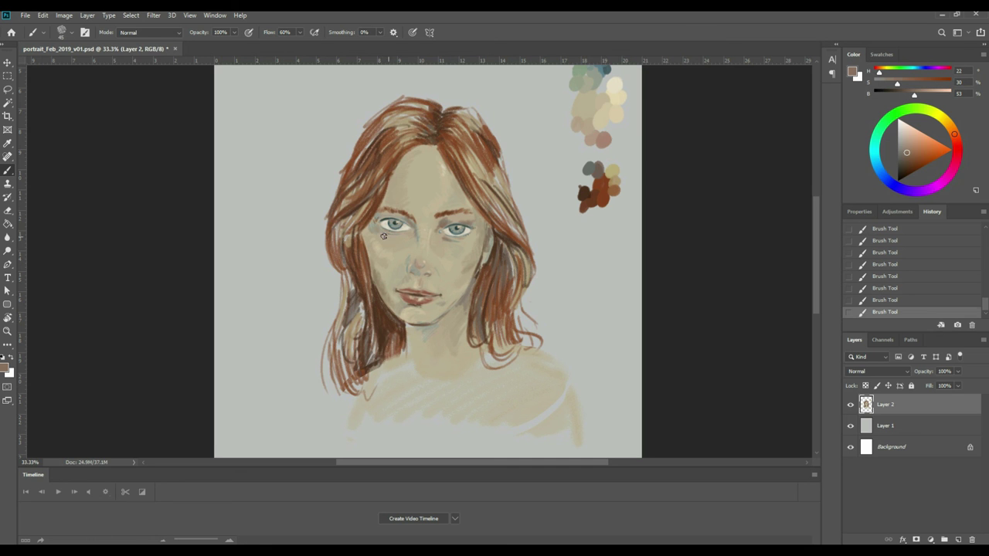
alt+click(465, 290)
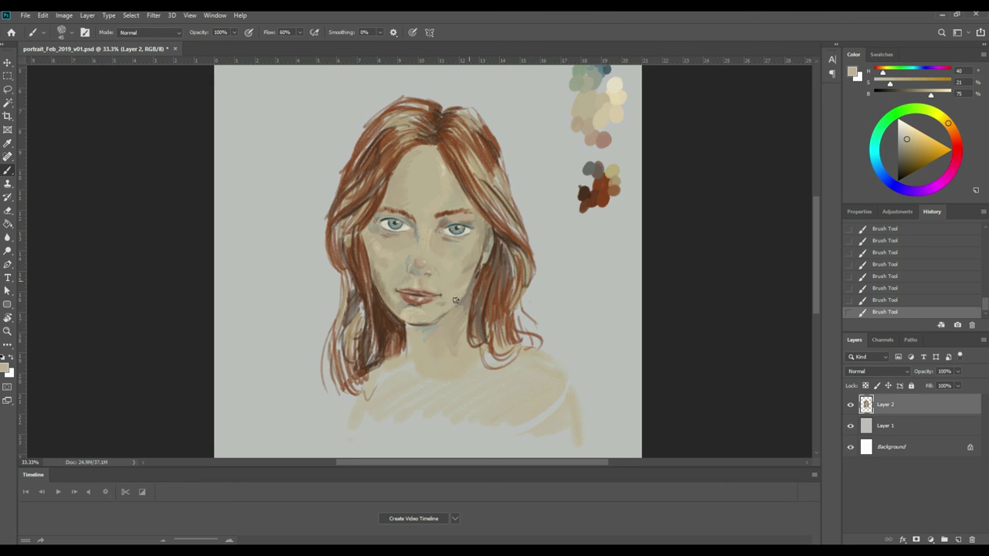
Refine the chin contour and right jawline with brown and skin tones sampled from the face and neighbouring hair.
alt+click(381, 294)
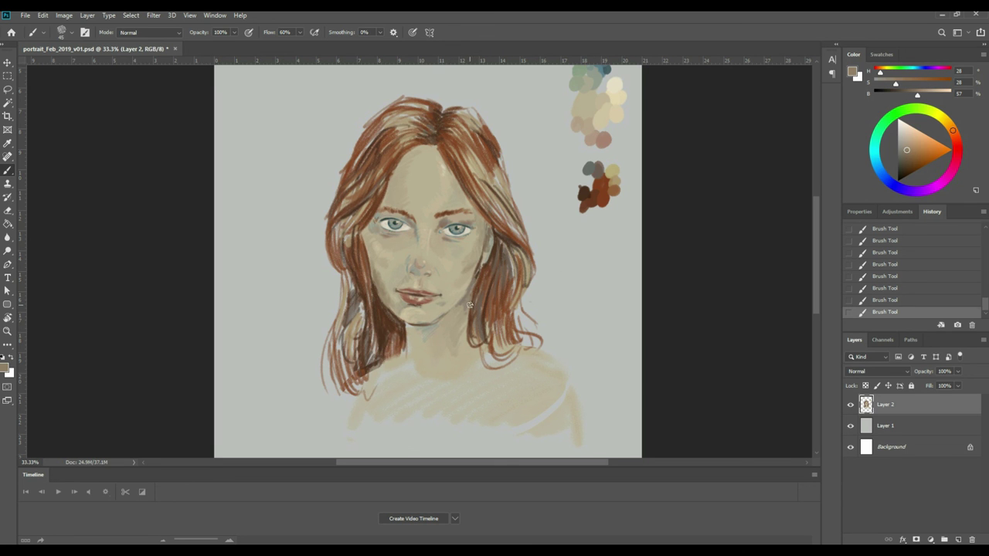
alt+click(410, 319)
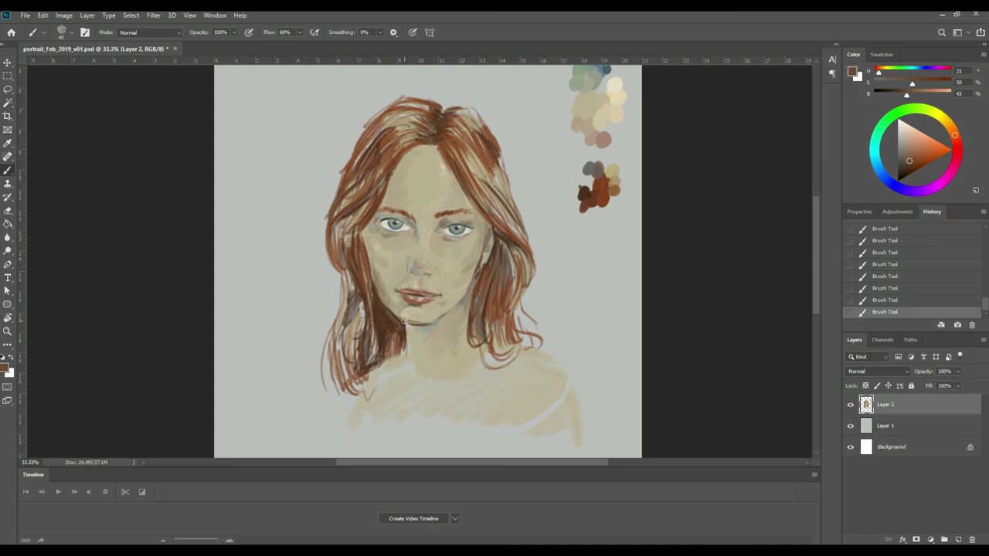
alt+click(407, 323)
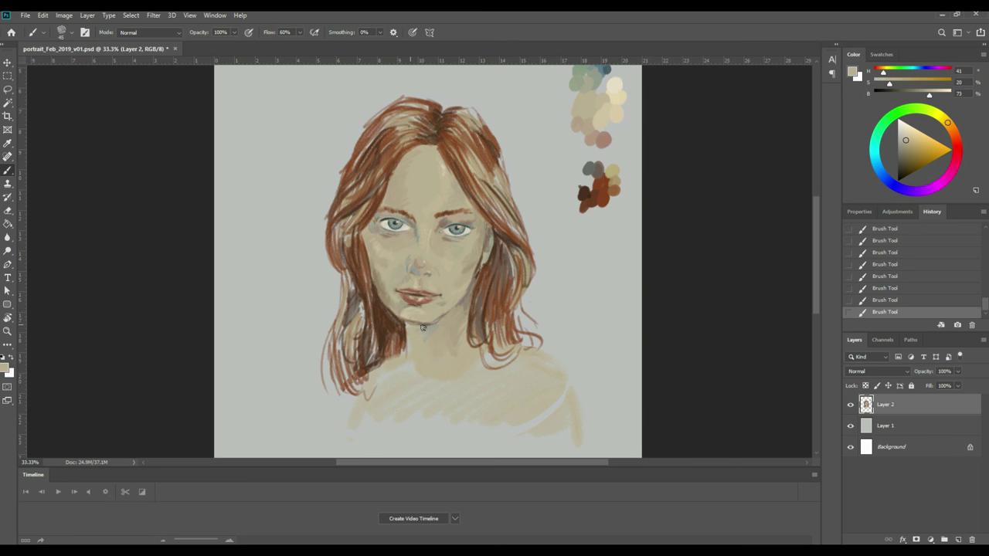
key(alt)
alt+click(453, 314)
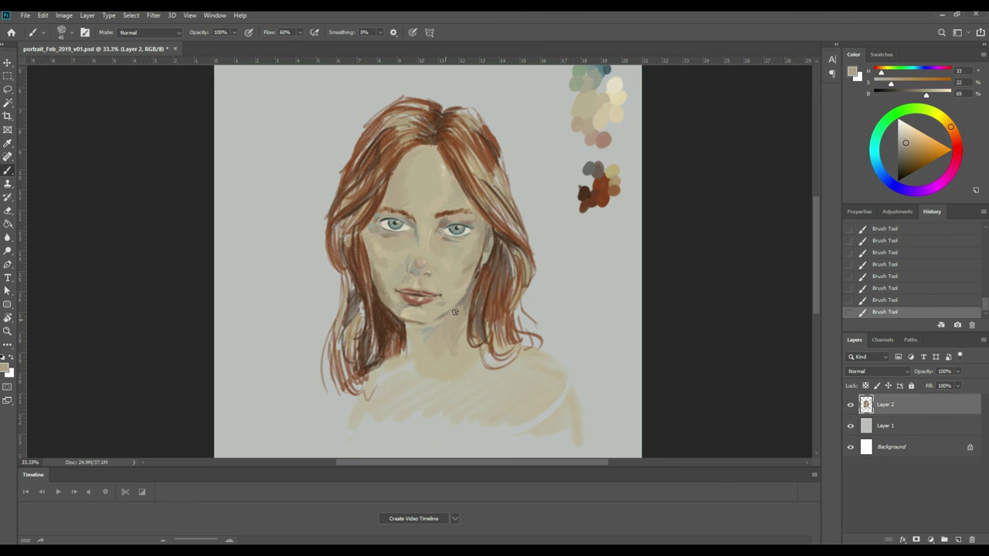
Soften the line under the chin with sampled grey-beige tones, and shade the upper neck with a sampled muted brown.
alt+click(419, 329)
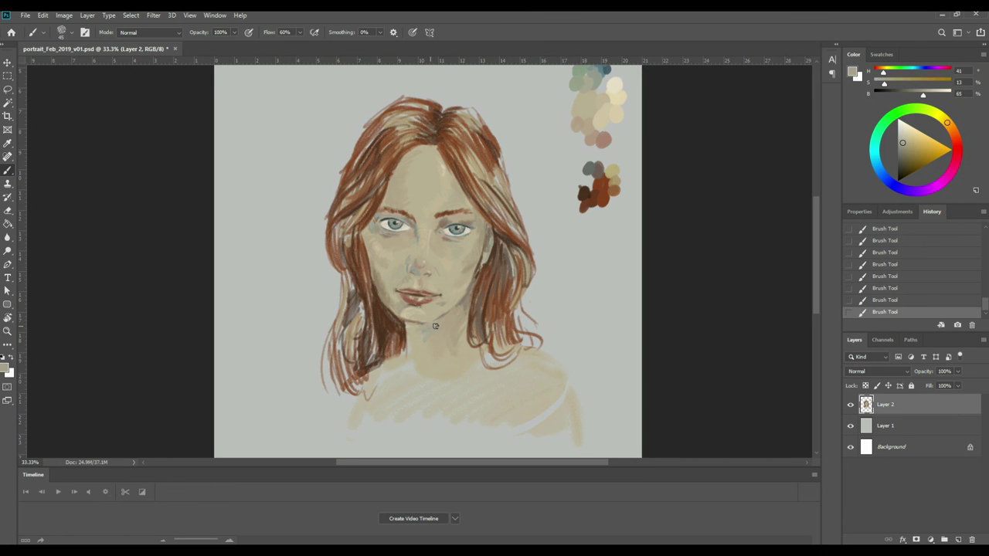
alt+click(421, 328)
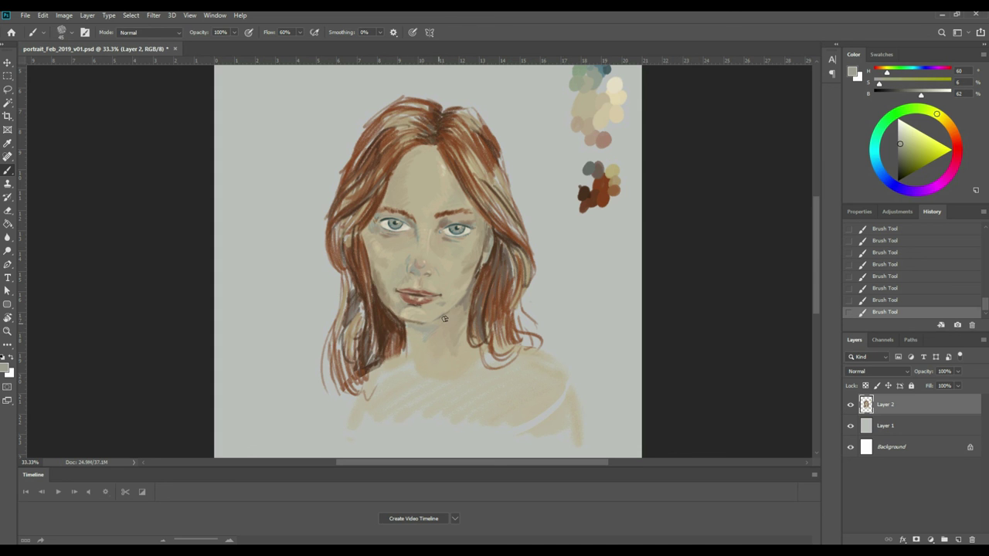
alt+click(418, 323)
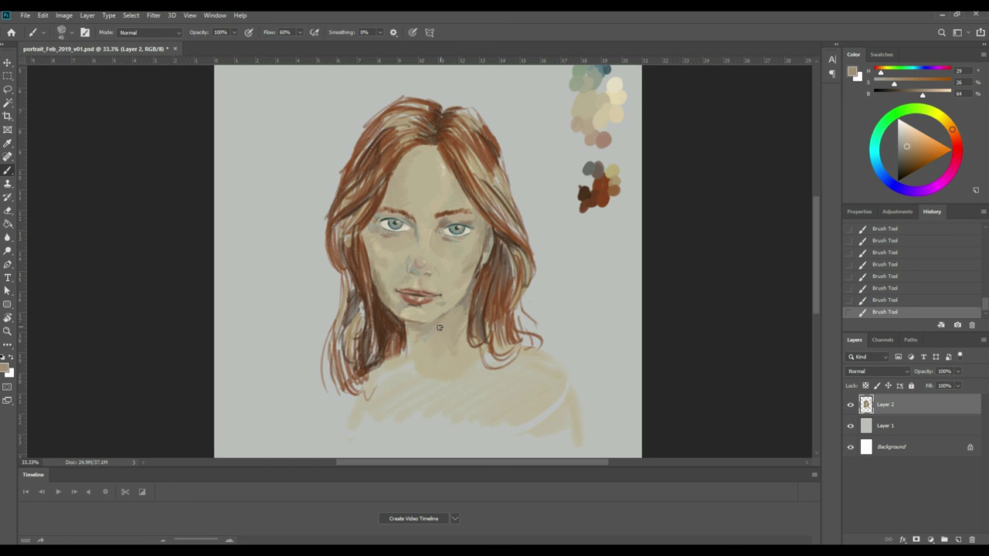
alt+click(394, 294)
mouse_move(422, 356)
mouse_down()
mouse_move(436, 333)
mouse_move(424, 361)
mouse_up()
Add strands around the parting and crown of the hair with sampled tan, reddish-brown and dark brown.
alt+click(350, 222)
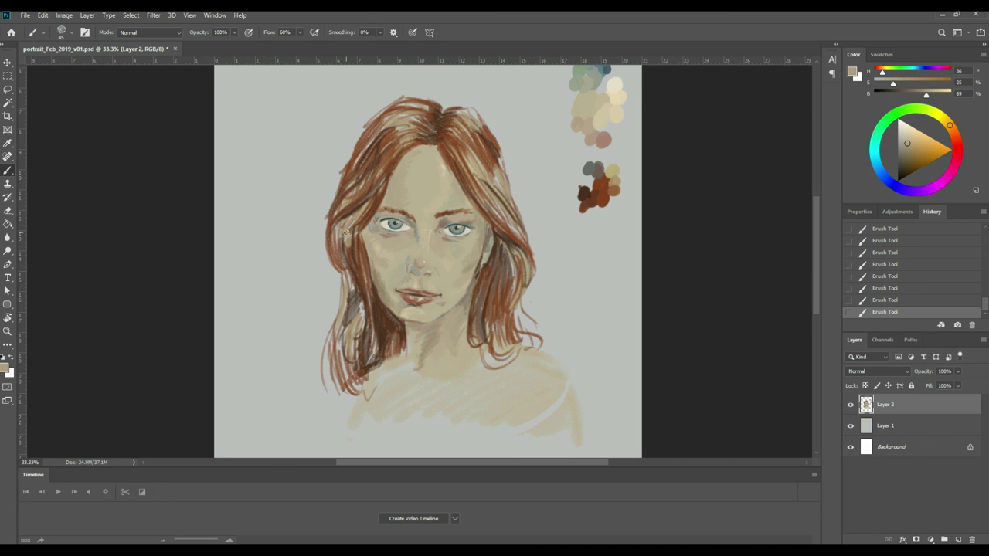
alt+click(433, 103)
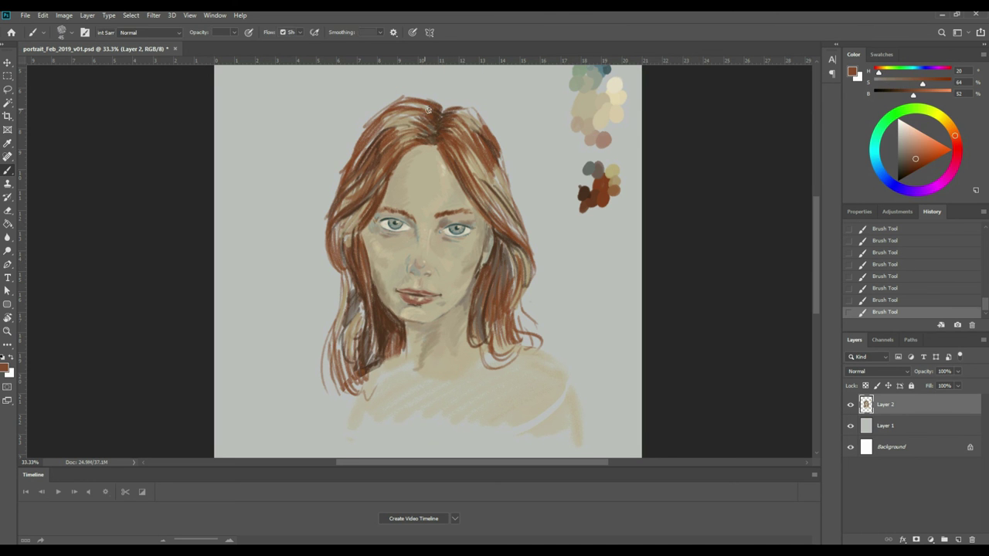
mouse_move(415, 114)
mouse_down()
mouse_move(403, 120)
mouse_move(423, 124)
mouse_up()
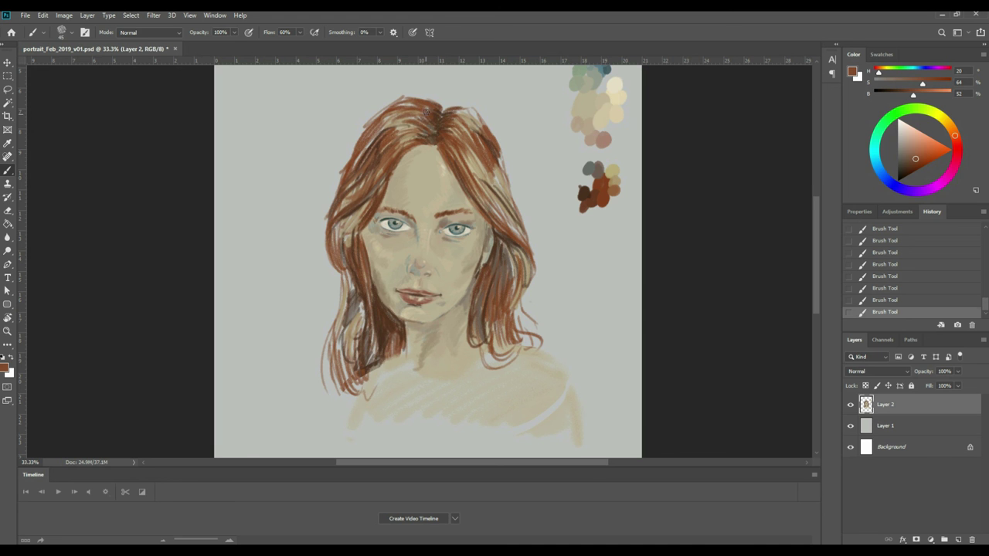
alt+click(382, 132)
mouse_move(417, 108)
mouse_down()
mouse_move(408, 118)
mouse_move(429, 106)
mouse_move(471, 127)
mouse_up()
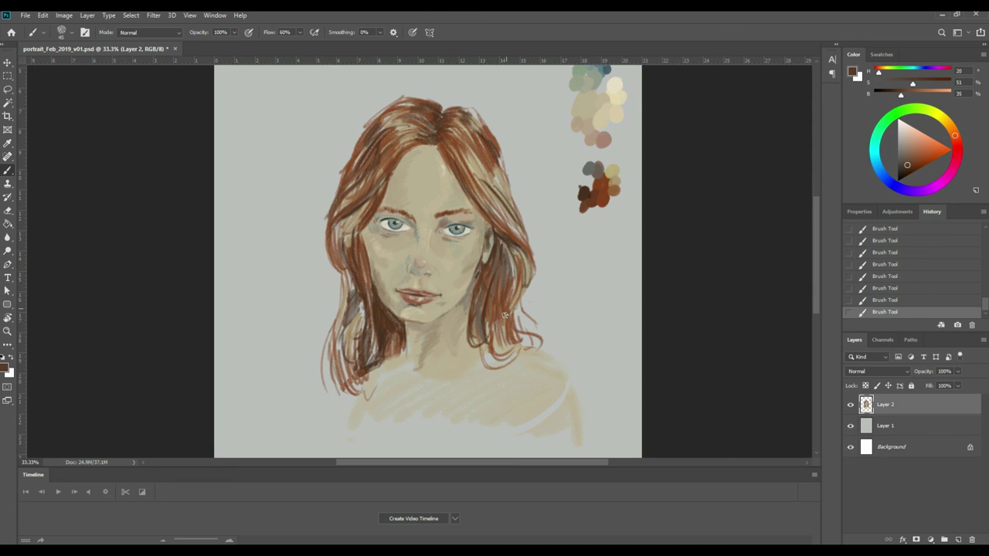
Darken the curled hair ends above both shoulders with dark brown strokes.
drag(498, 328, 524, 340)
drag(531, 330, 543, 347)
drag(351, 325, 337, 392)
mouse_move(347, 345)
mouse_down()
mouse_move(338, 375)
mouse_move(364, 389)
mouse_up()
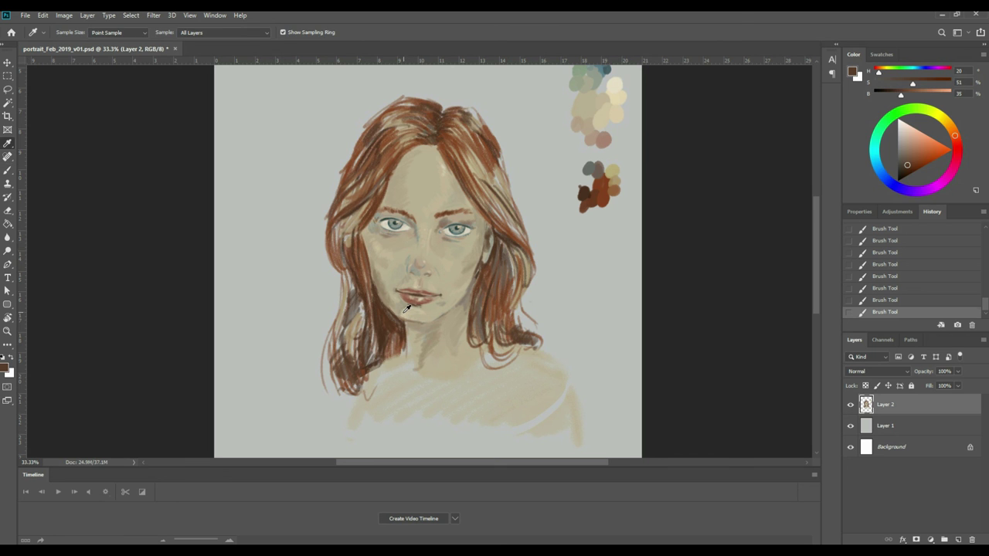
Blend the chin with sampled skin tones, and deepen the shadow under the lower lip with a sampled brown.
alt+click(406, 318)
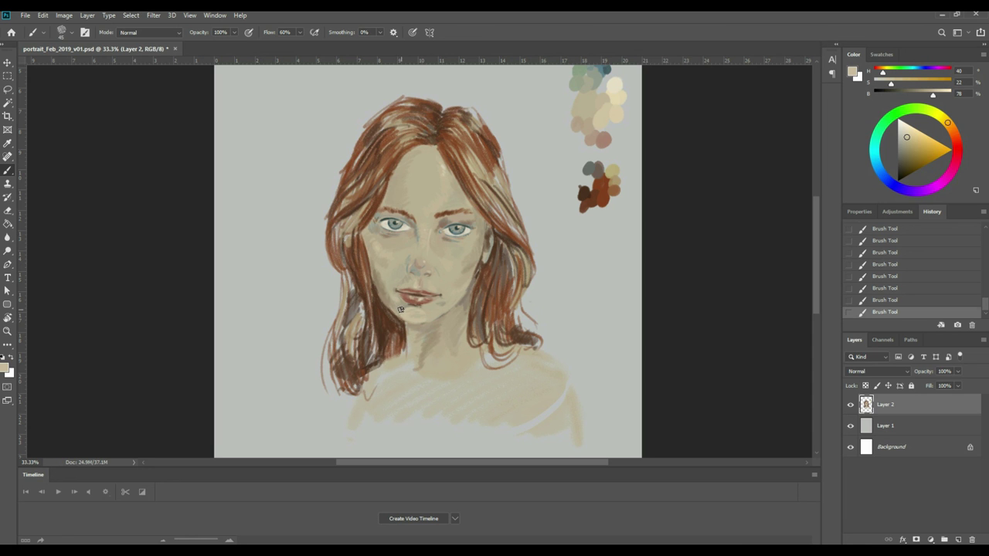
alt+click(439, 308)
key(alt)
alt+click(415, 302)
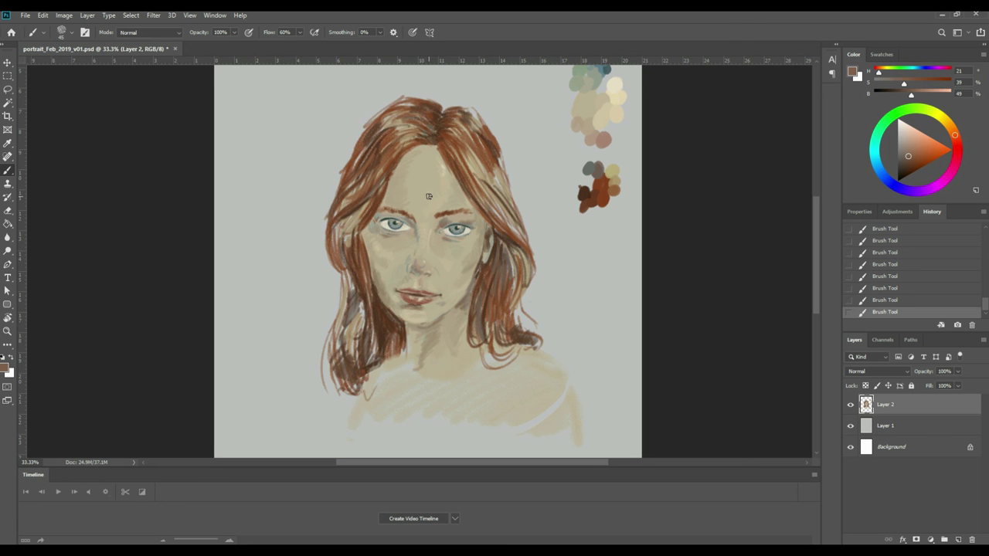
Refine the contour of the lips and the left mouth corner with sampled grey-beige and muted red tones.
alt+click(418, 235)
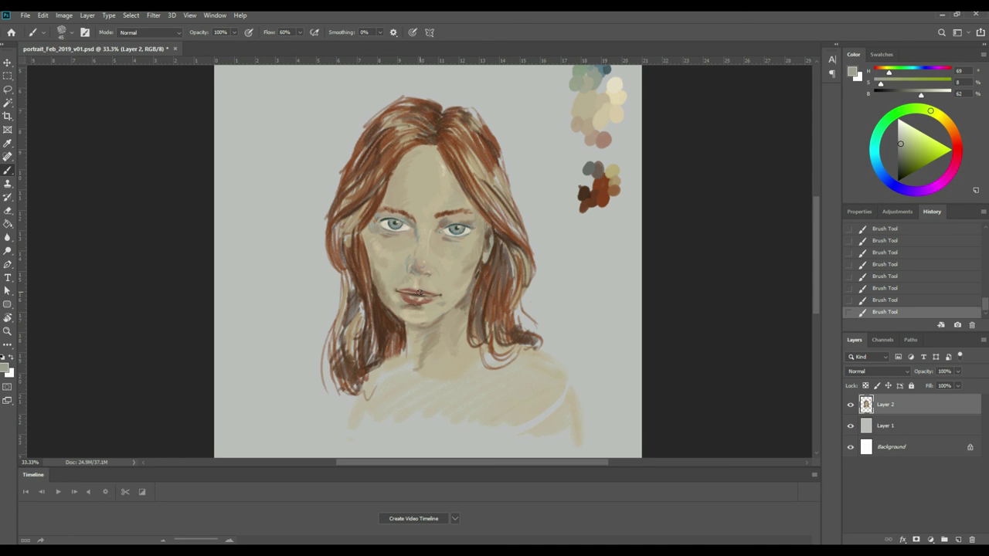
alt+click(421, 294)
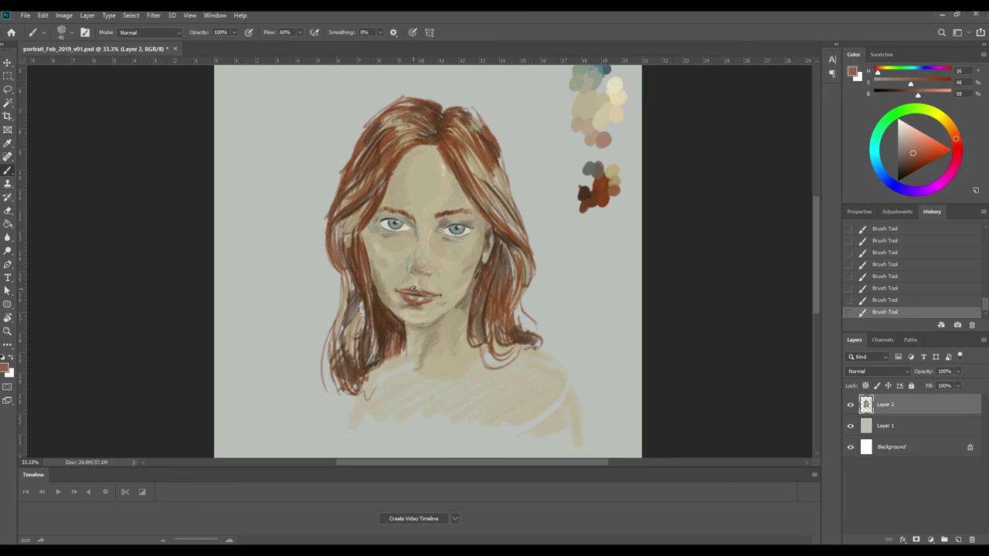
alt+click(414, 293)
alt+click(408, 291)
click(406, 302)
Clean up the left lower cheek and jaw edge against the hair with sampled brown and skin tones.
key(i)
click(383, 291)
click(381, 292)
click(382, 291)
key(b)
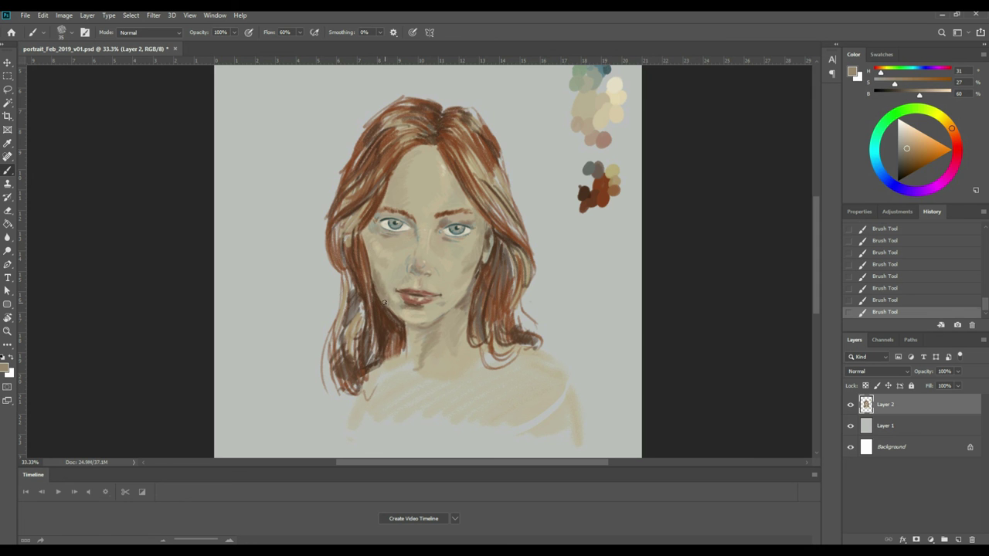
alt+click(385, 294)
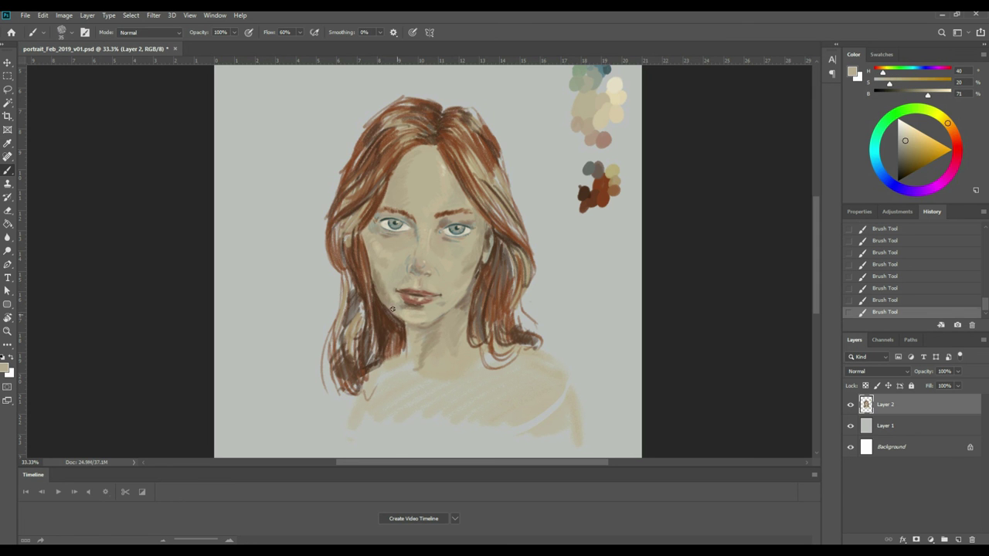
alt+click(446, 312)
Define the left eye's dark outline with a dark teal sampled from the eye, using a size 20 brush.
key(ctrl+plus)
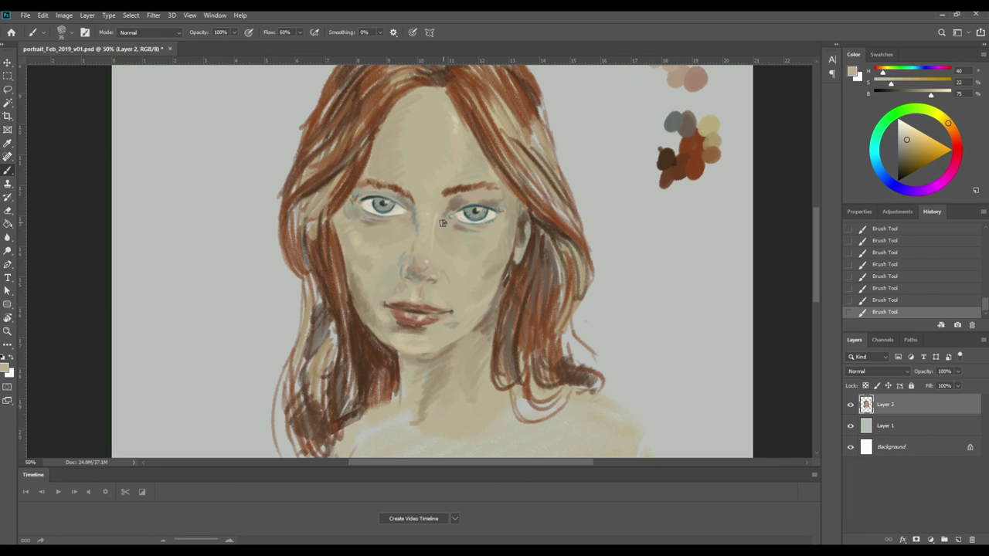
key(i)
click(386, 198)
key(b)
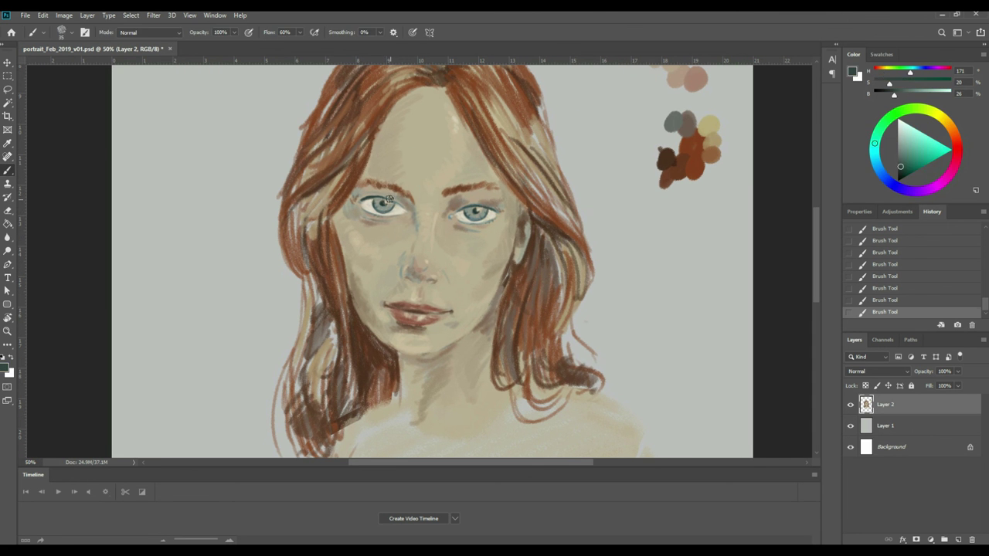
key(bracketleft)
Touch up the inner corners of both eyes with pinkish-brown tones sampled from the lips and surrounding skin.
alt+click(421, 301)
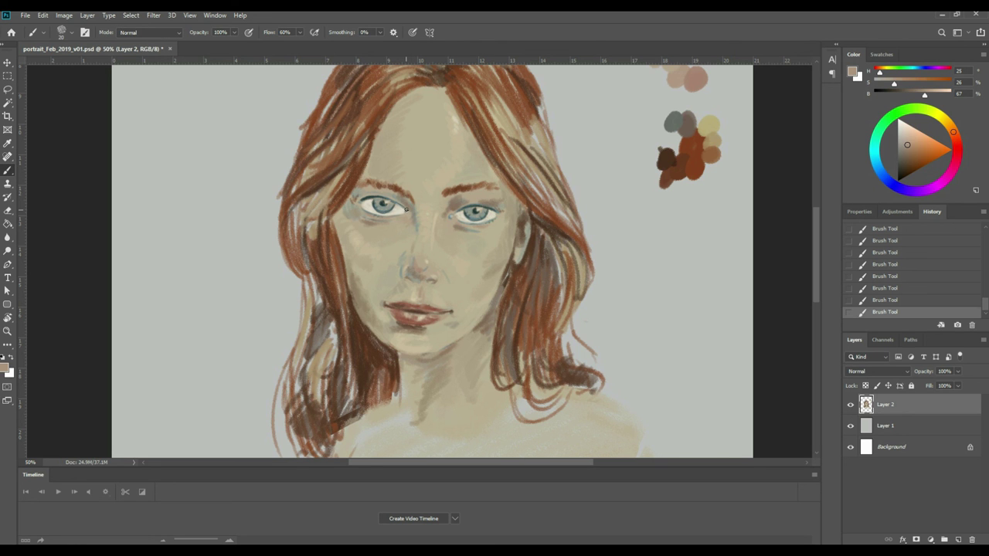
alt+click(410, 298)
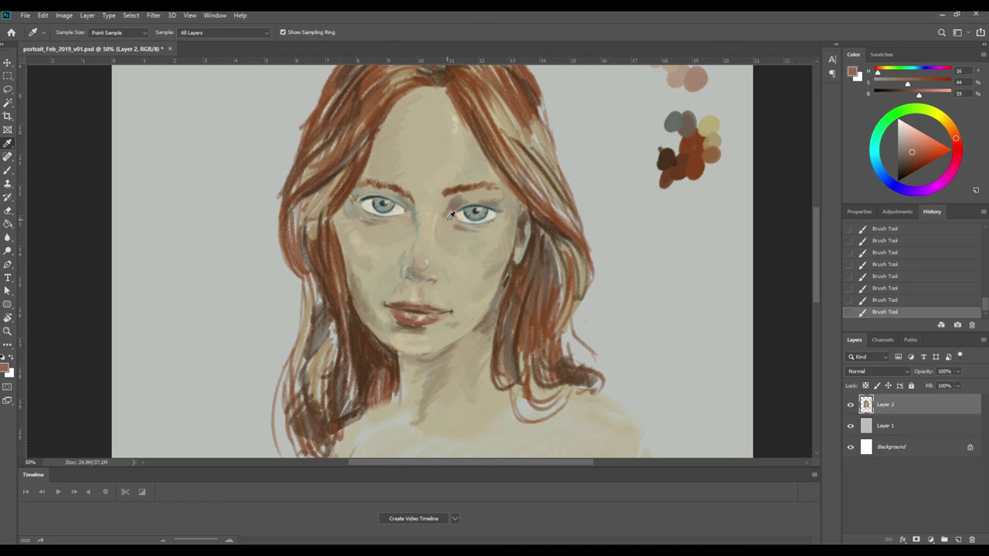
alt+click(448, 217)
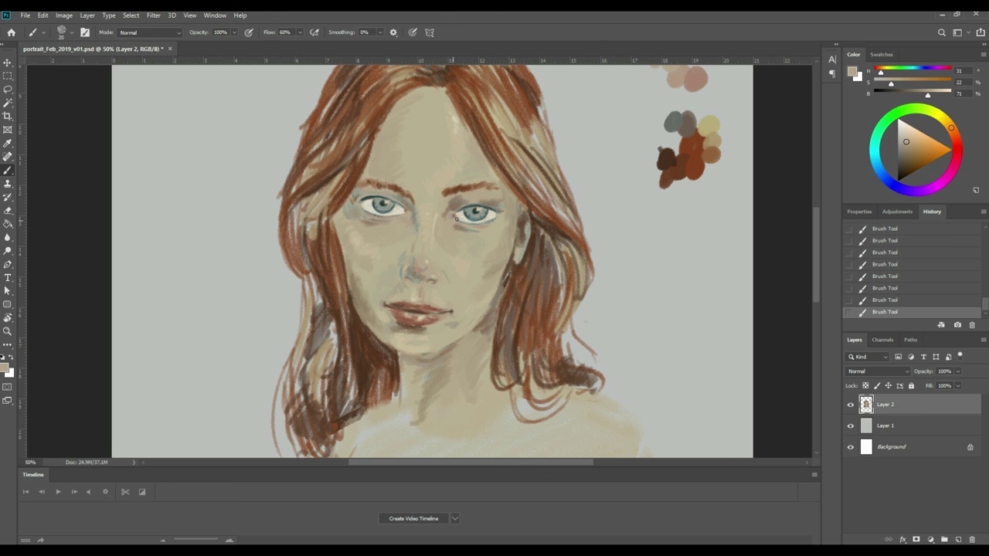
alt+click(455, 212)
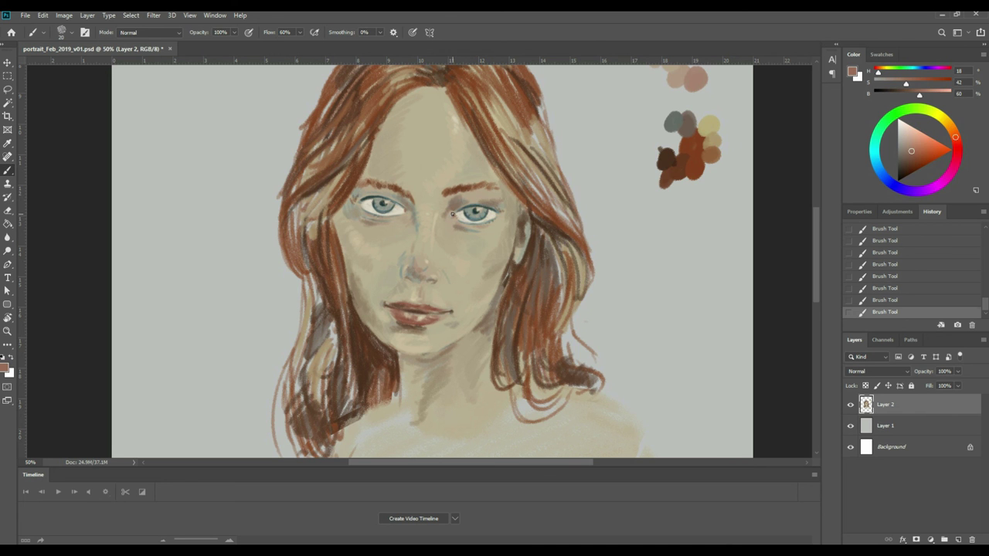
Strengthen the eyelid lines and lashes of both eyes with sampled dark teal and muted brown tones.
alt+click(473, 207)
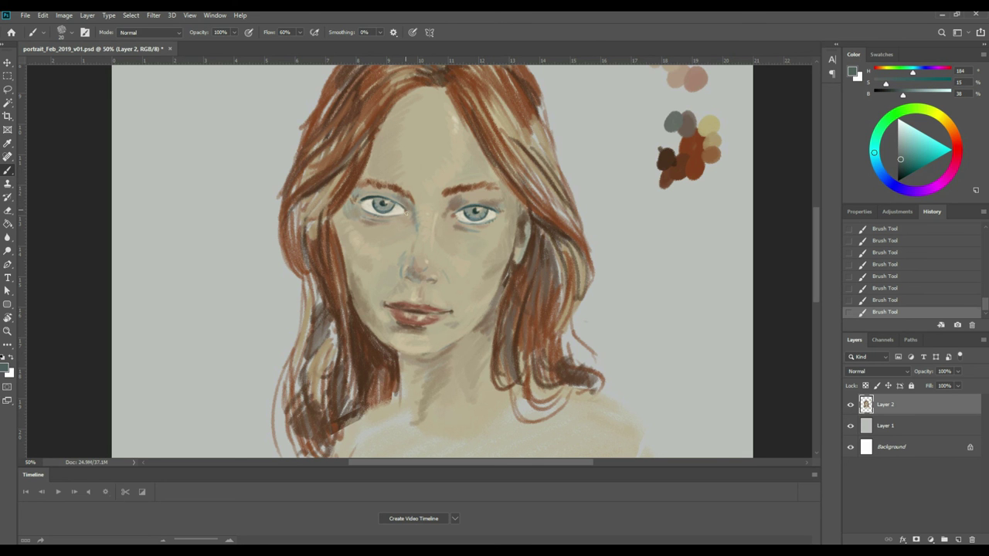
alt+click(385, 195)
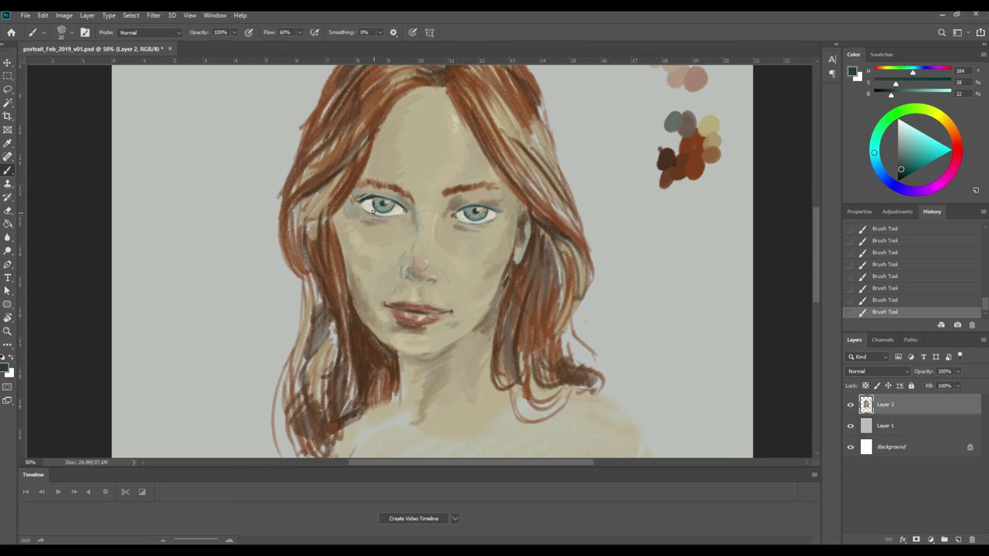
drag(363, 208, 372, 210)
alt+click(400, 193)
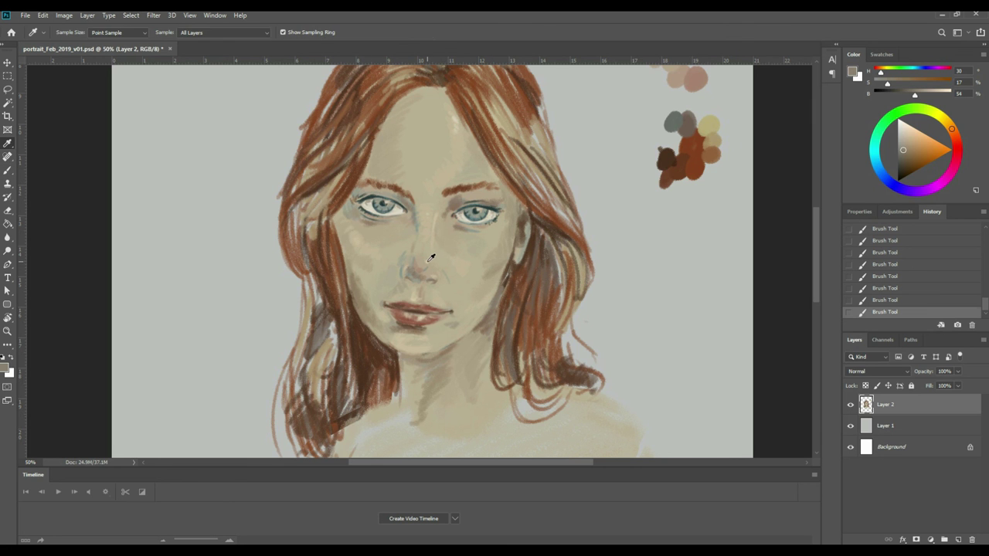
Blend the nose and right cheek with skin tones sampled from the nose, cheek and under-eye area.
alt+click(415, 265)
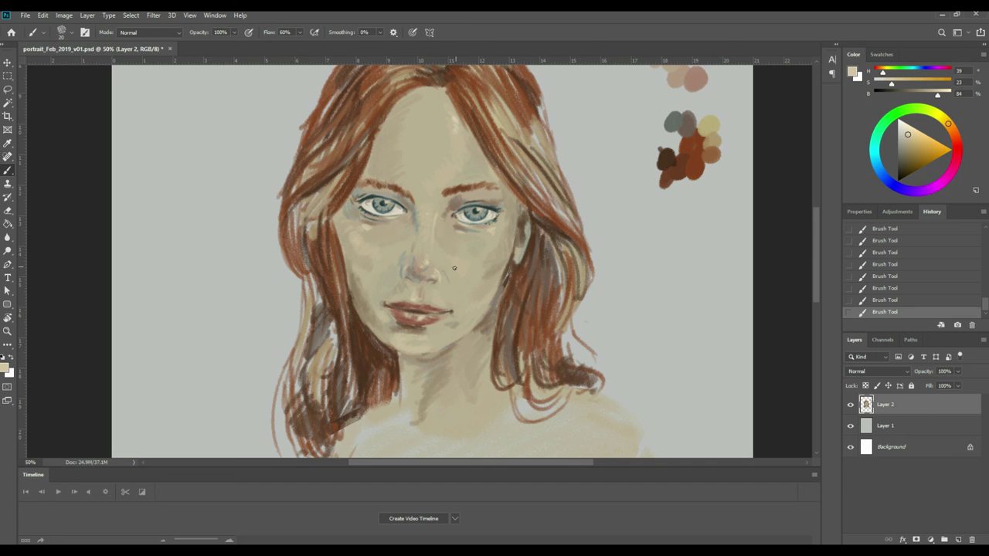
alt+click(442, 269)
key(i)
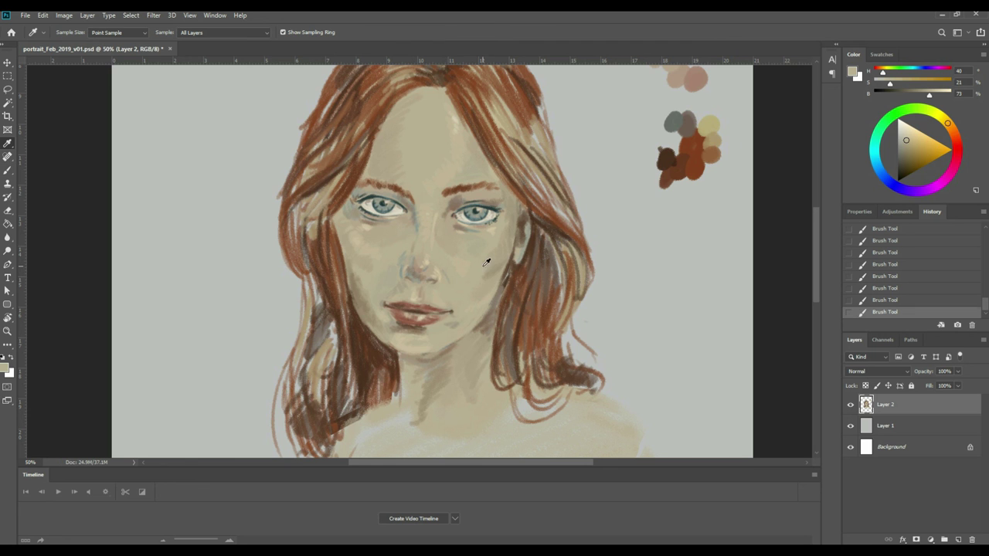
click(497, 227)
key(b)
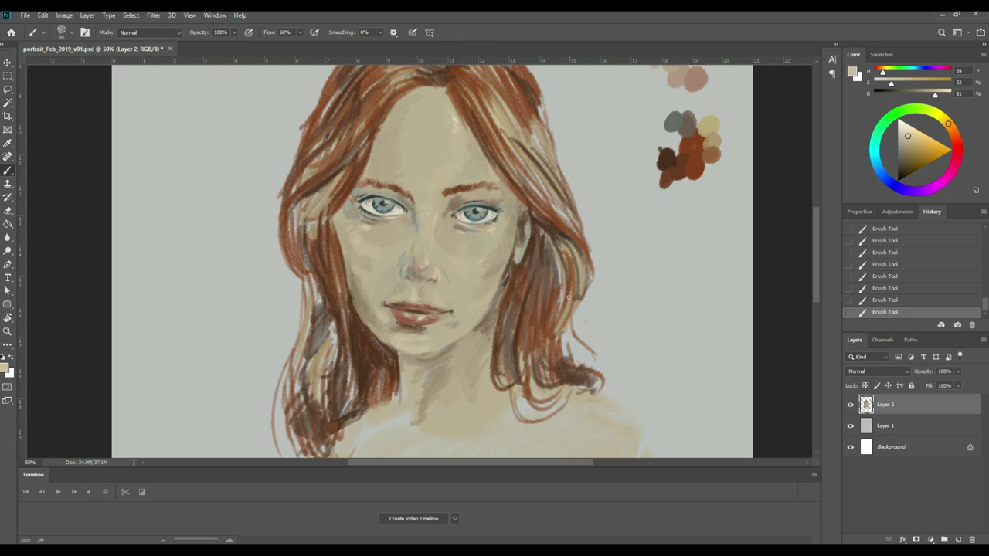
Darken and extend both eyebrows with a dark brown sampled from the hair beside the right ear.
key(i)
click(537, 229)
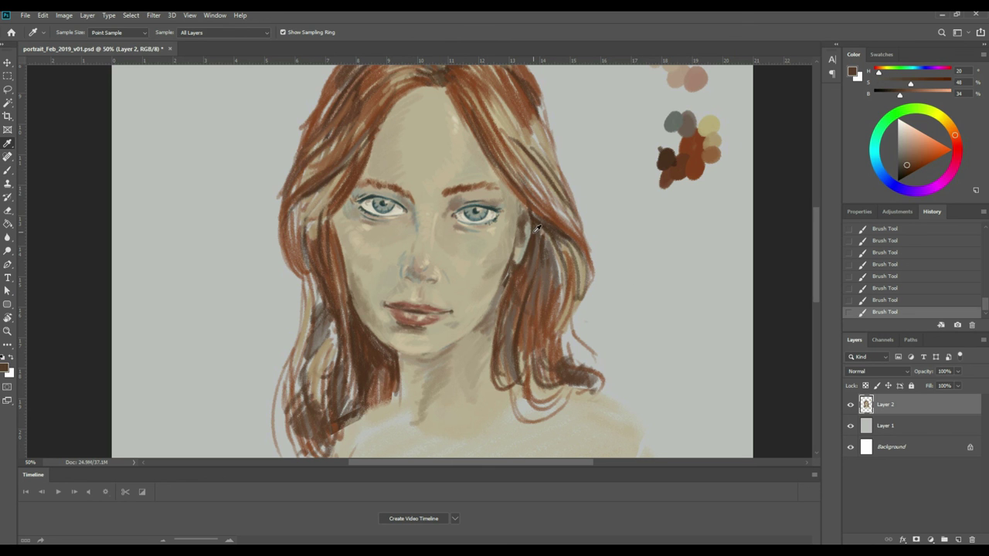
key(b)
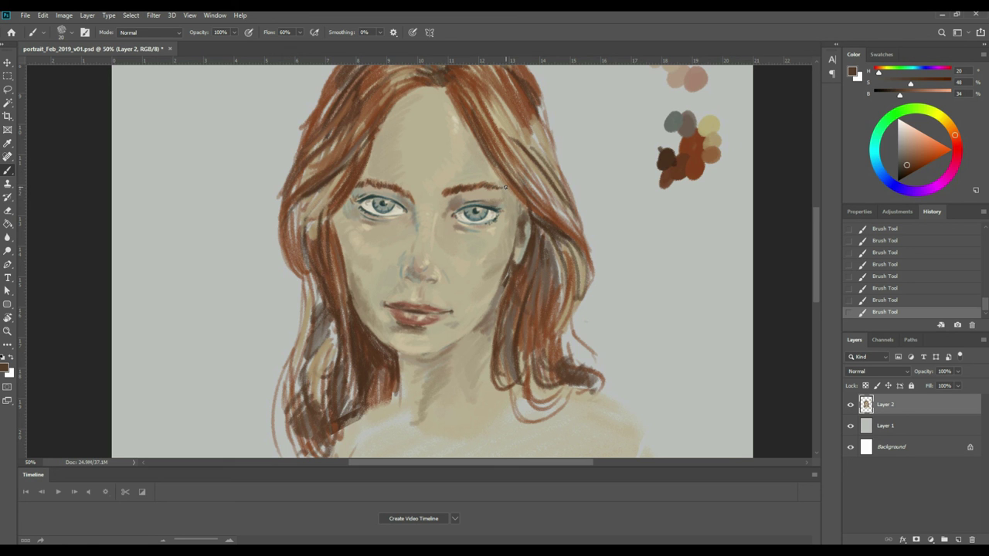
Touch up the hair strands beside the left temple with dark teal and brown tones sampled from the eye and nearby hair.
alt+click(369, 198)
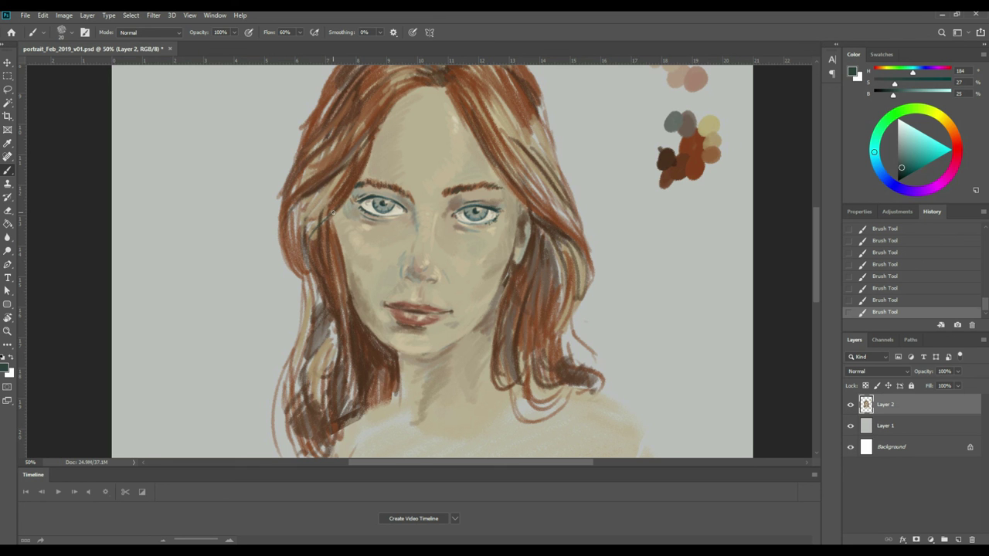
alt+click(322, 218)
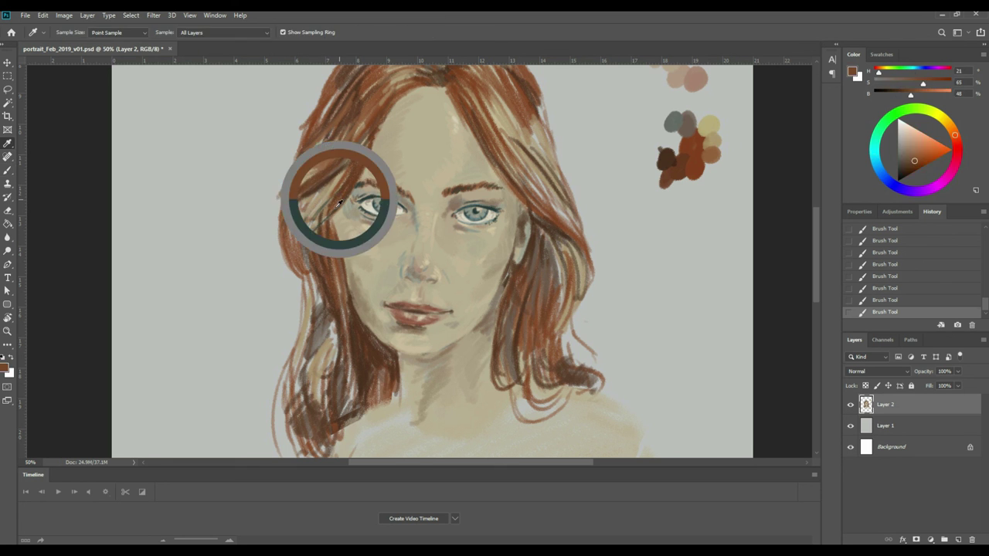
alt+click(321, 210)
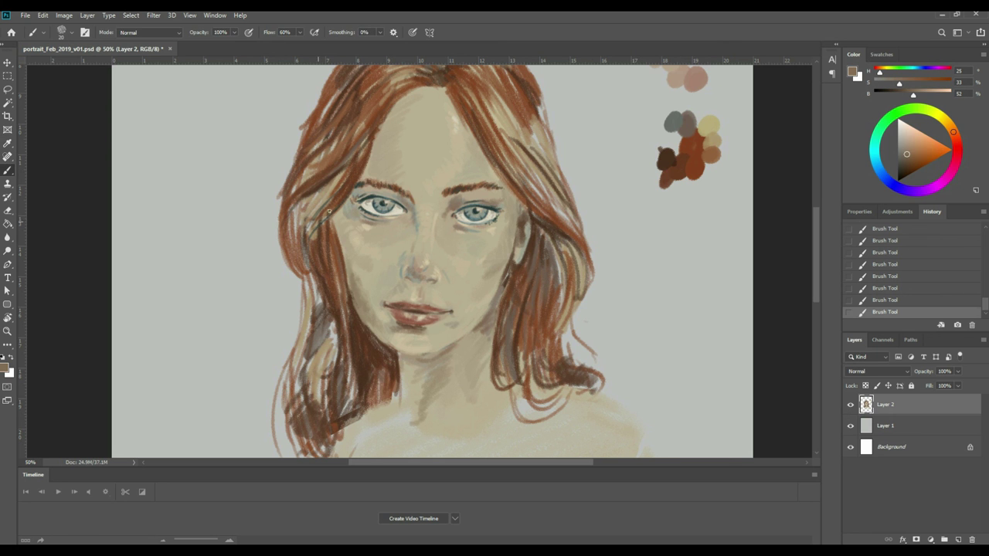
Darken the hair strands along both sides of the forehead with a dark grey-brown sampled beside the left eye.
alt+click(338, 209)
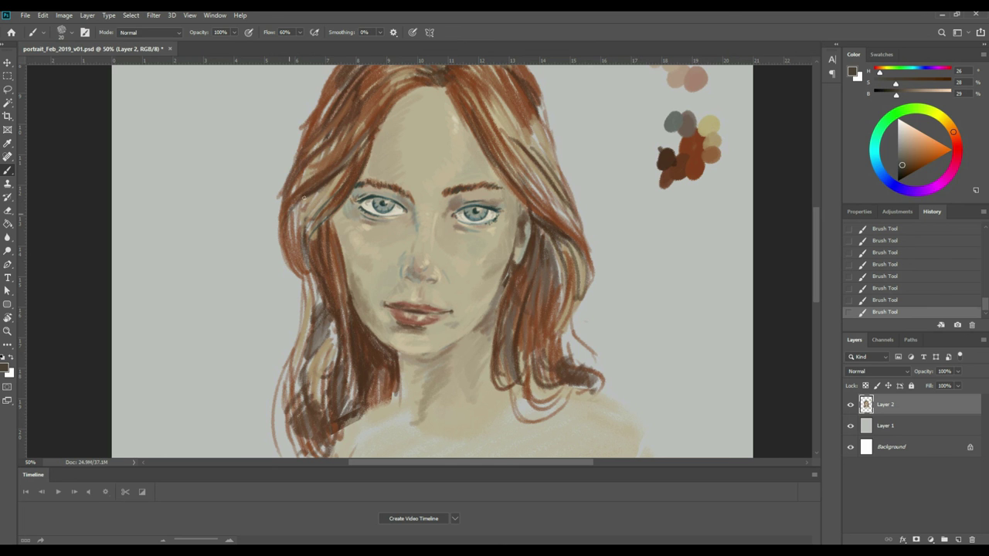
drag(404, 96, 376, 145)
drag(459, 110, 489, 163)
mouse_move(474, 122)
mouse_down()
mouse_move(501, 183)
mouse_move(536, 207)
mouse_up()
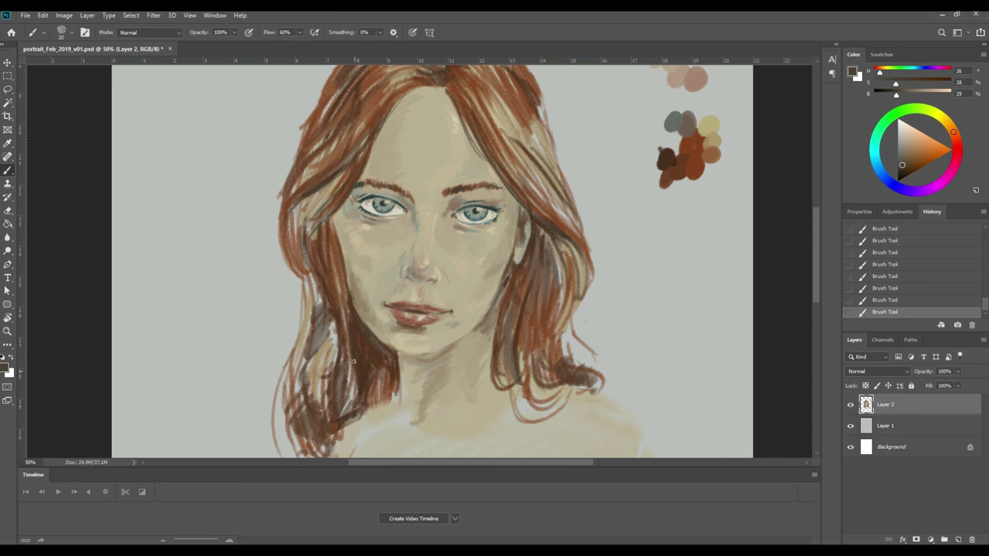
Dot small freckles across the face with brown and reddish tones sampled from the hair, skin and lips.
alt+click(360, 344)
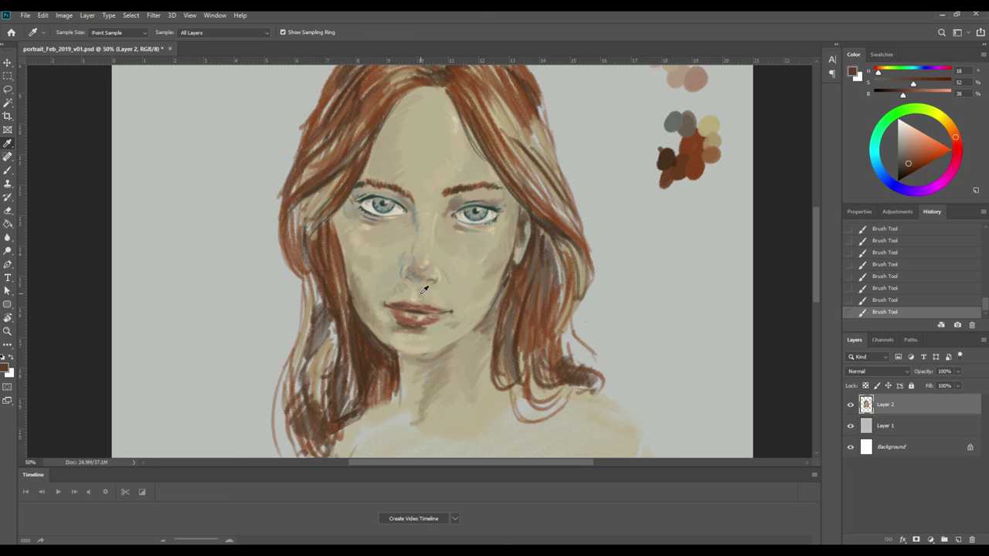
alt+click(423, 289)
alt+click(360, 297)
alt+click(353, 294)
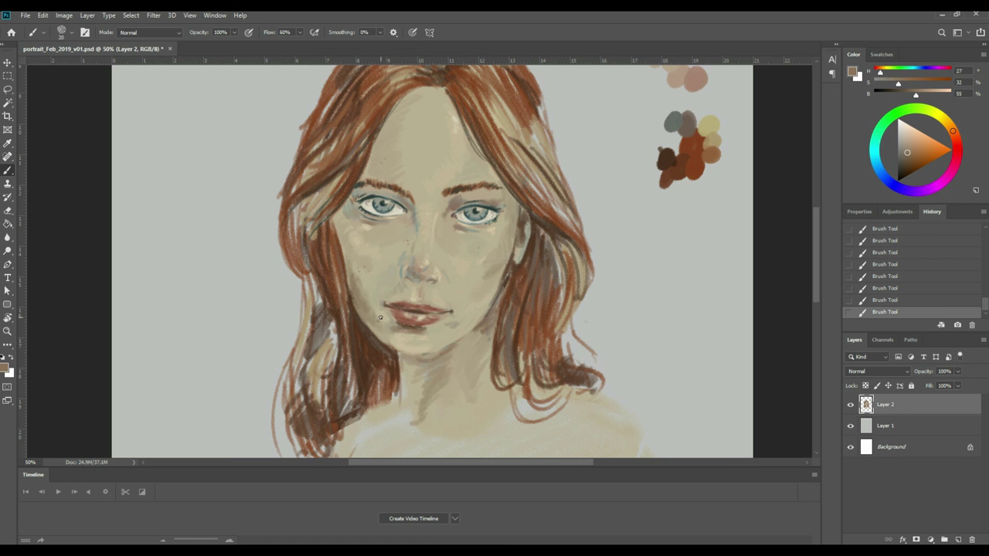
key(i)
click(405, 309)
key(b)
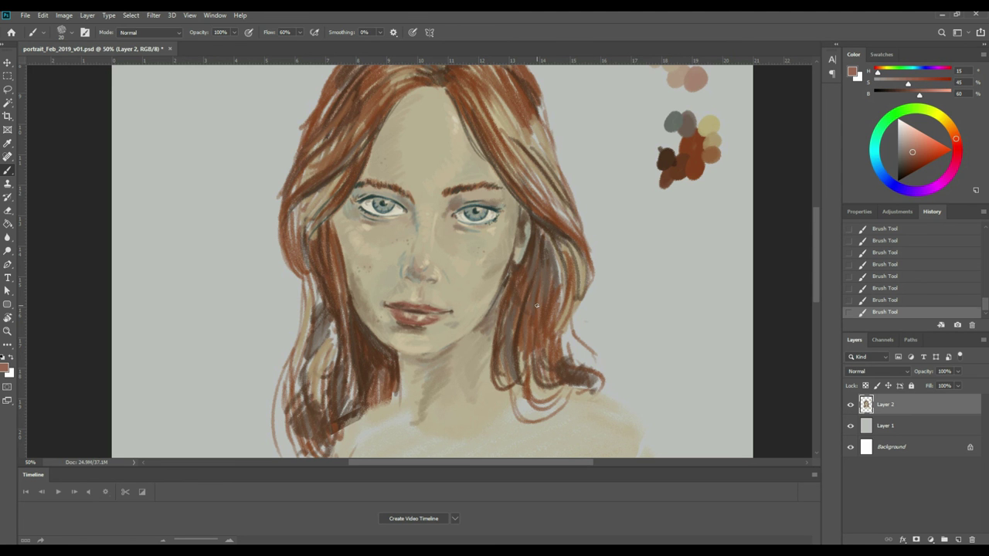
Refine the edge between the left hair and the neck below the jaw with sampled beige skin and dark brown tones.
key(ctrl+minus)
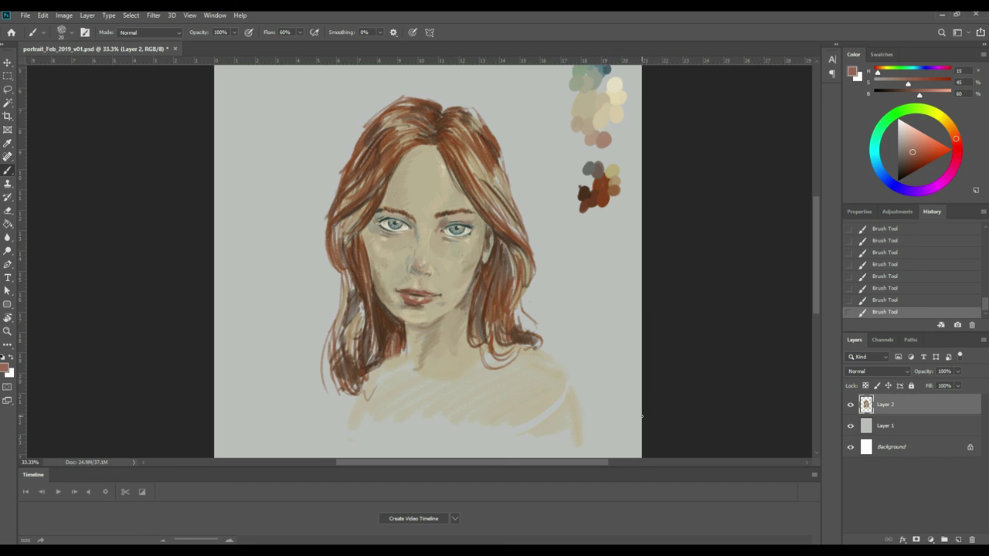
alt+click(405, 326)
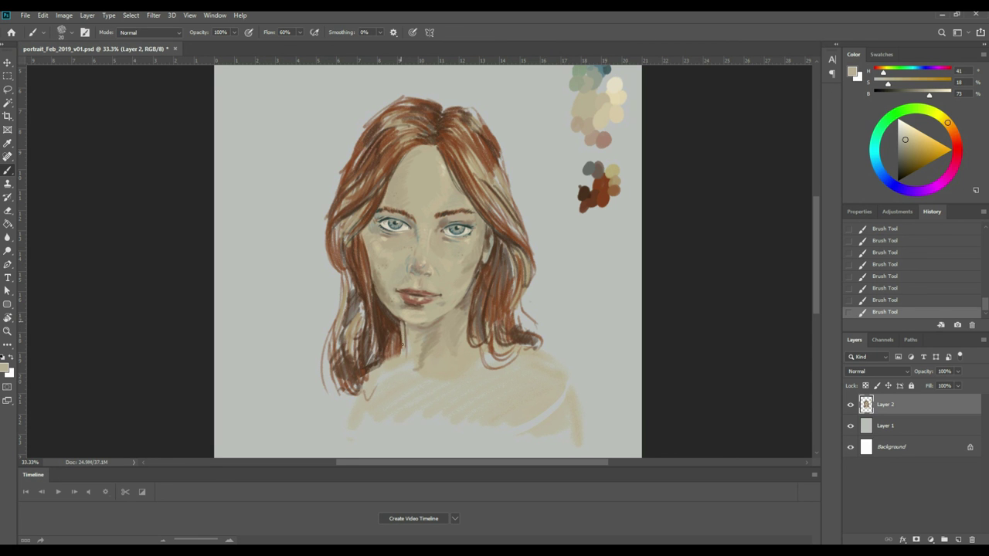
alt+click(401, 323)
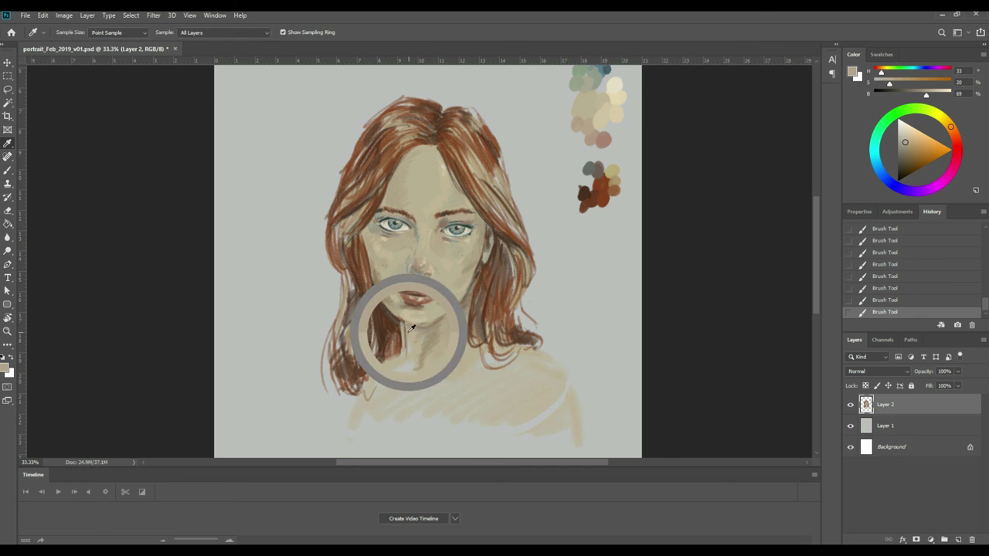
alt+click(402, 324)
alt+click(399, 319)
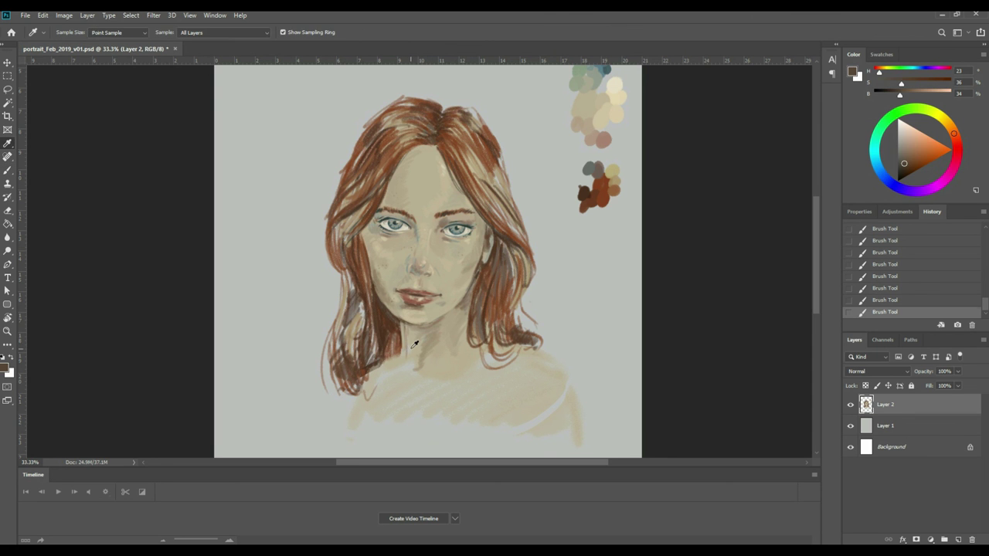
alt+click(412, 336)
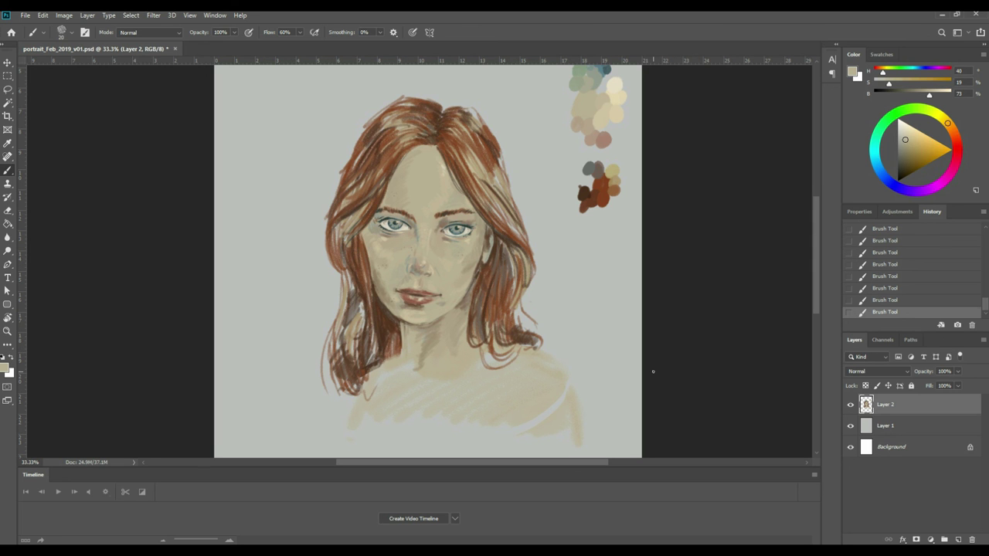
key(ctrl+plus)
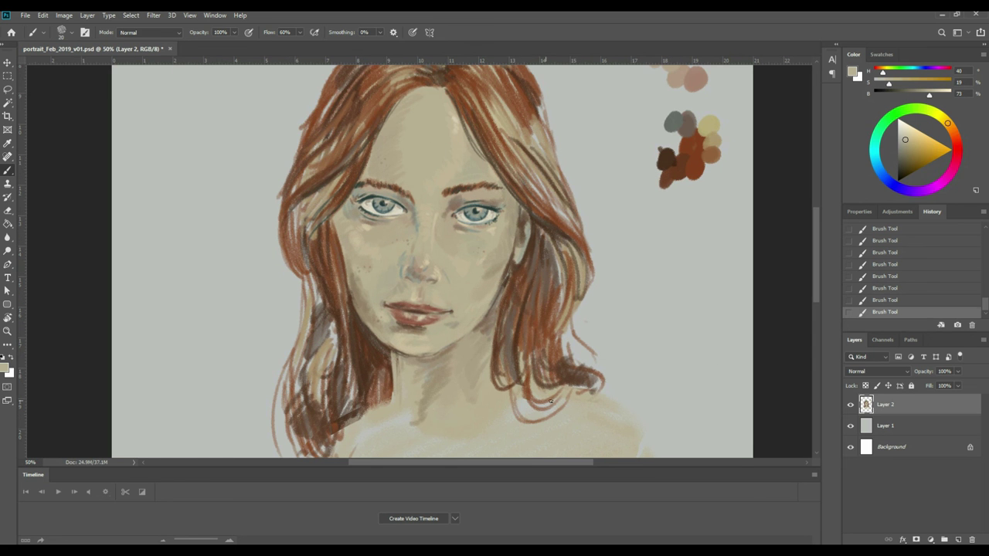